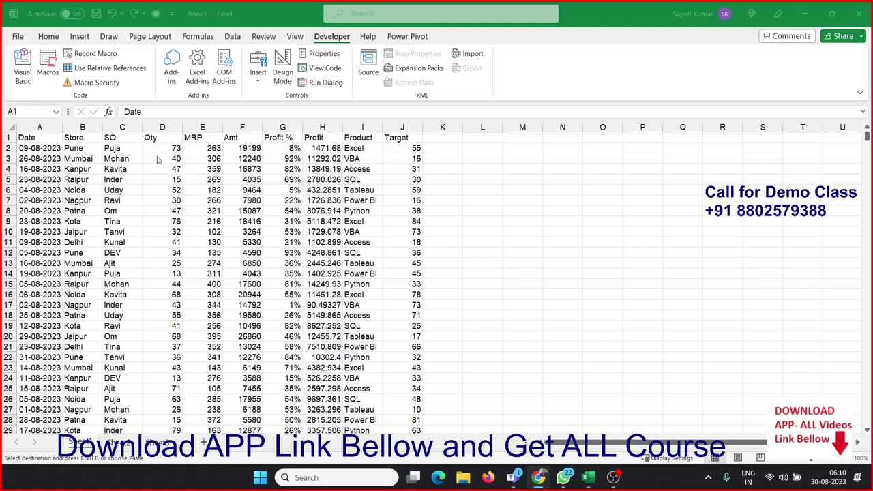
# - Preview the Insert PivotTable dialog, cancel it, then open Record Macro with default name Macro1
pyautogui.click(64, 139)
pyautogui.click(51, 38)
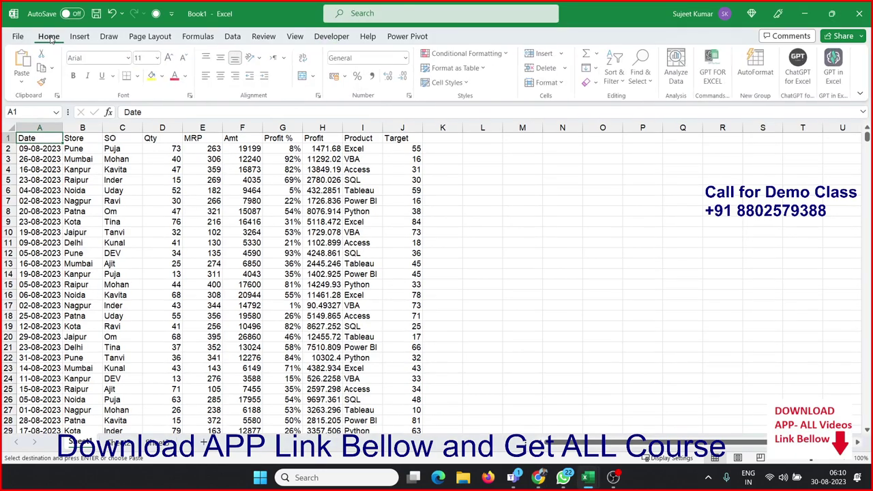
pyautogui.click(79, 36)
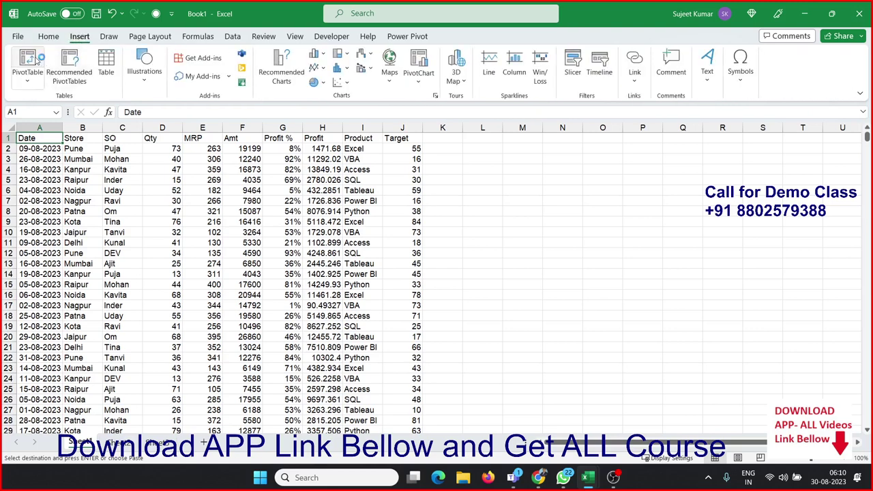
pyautogui.click(37, 60)
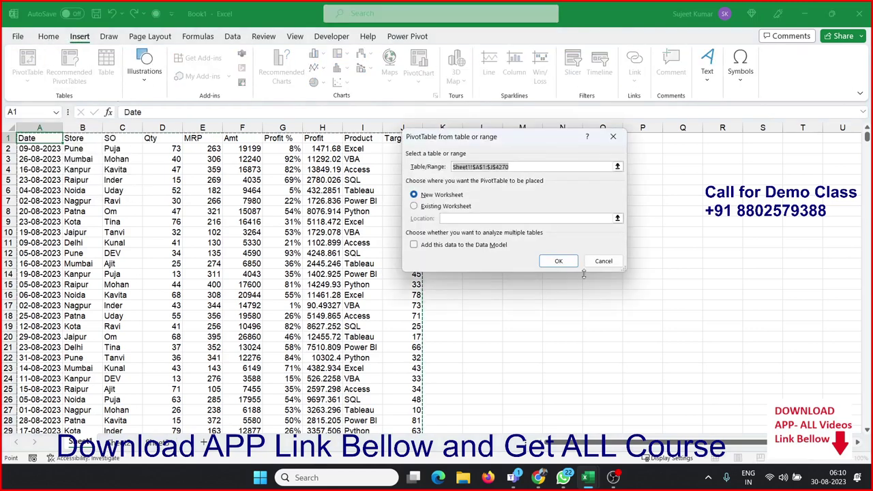
pyautogui.click(553, 261)
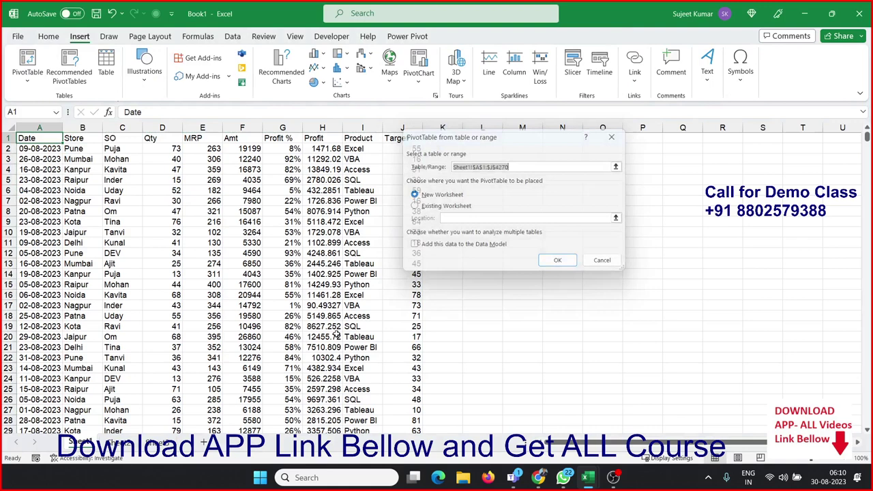
pyautogui.click(35, 457)
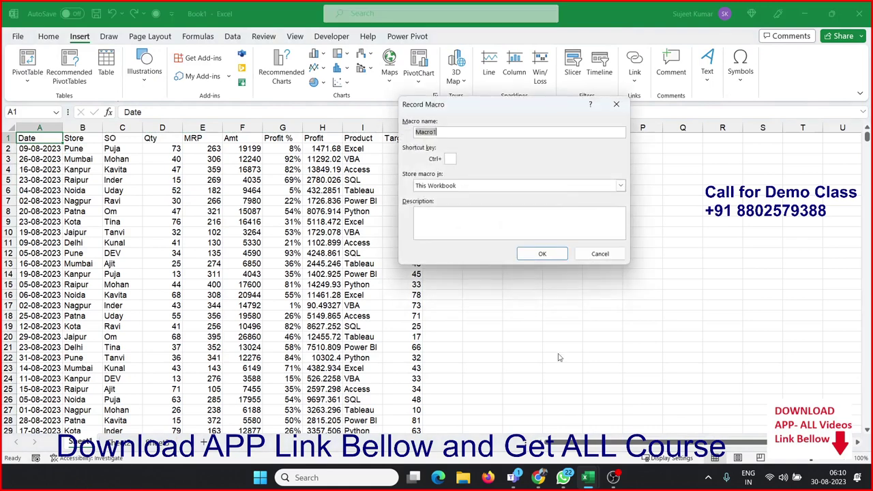
# - Start recording Macro1 and insert an empty PivotTable1 from the sales data on a new worksheet
pyautogui.click(543, 254)
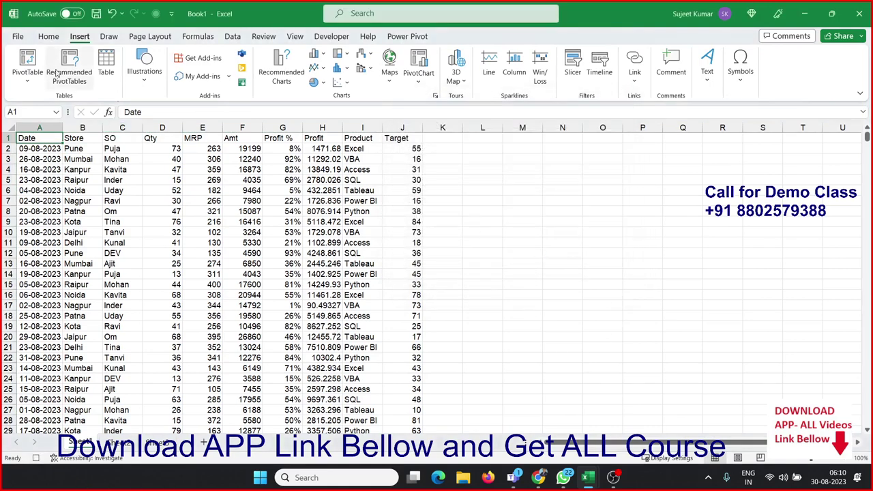
pyautogui.click(28, 61)
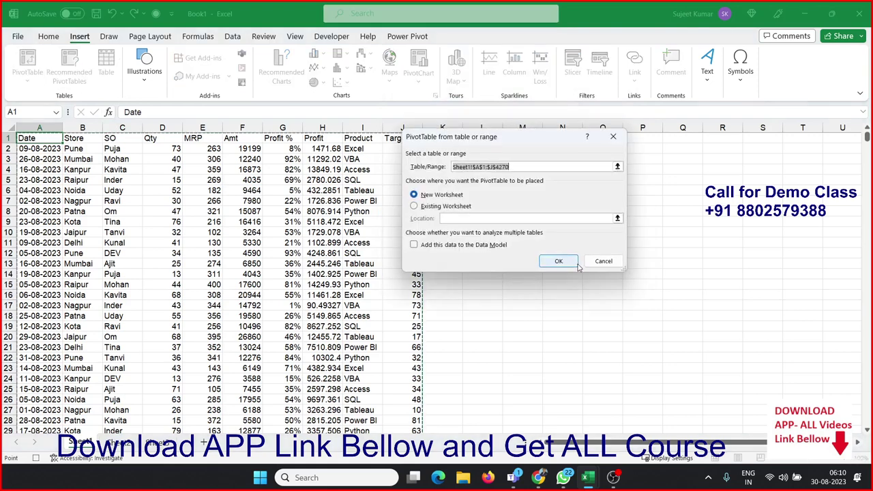
pyautogui.click(577, 264)
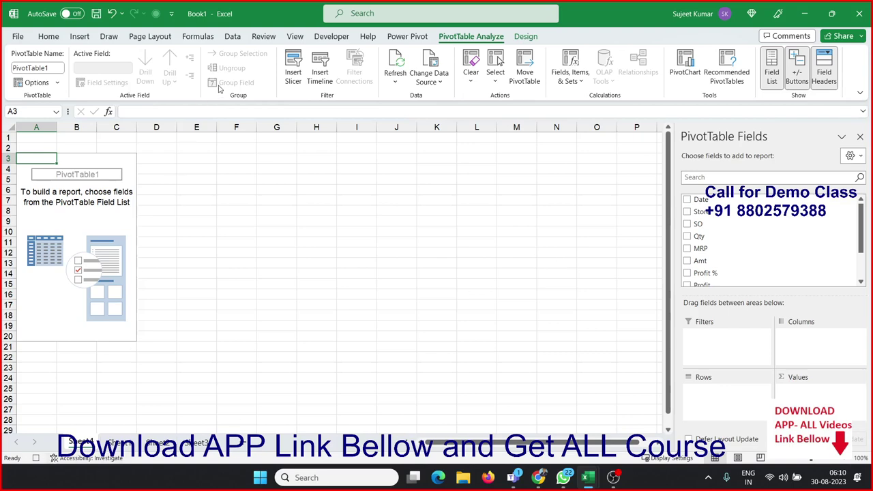
pyautogui.click(332, 36)
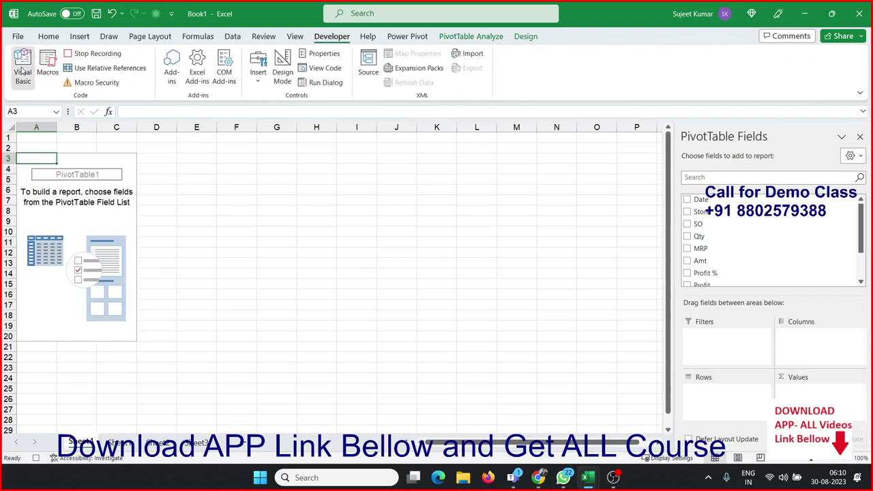
# - Open the VBA editor and display Module1's recorded Macro1 code
pyautogui.click(24, 68)
pyautogui.doubleClick(53, 155)
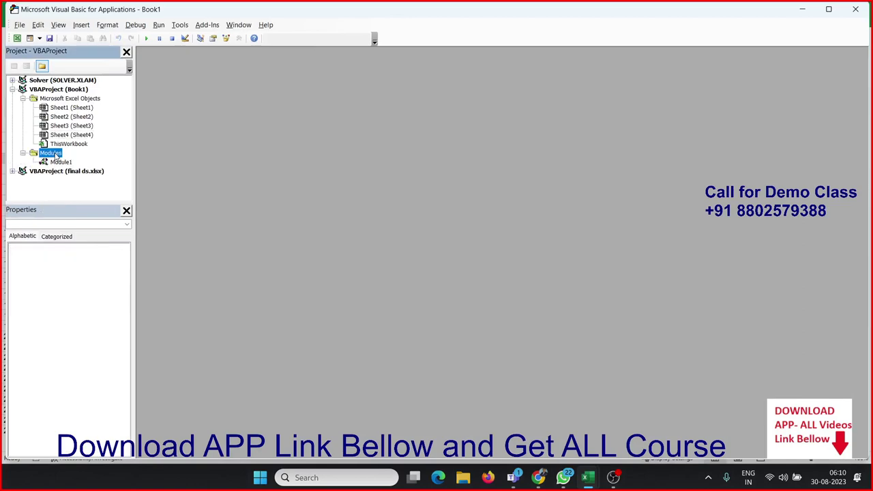
pyautogui.doubleClick(53, 162)
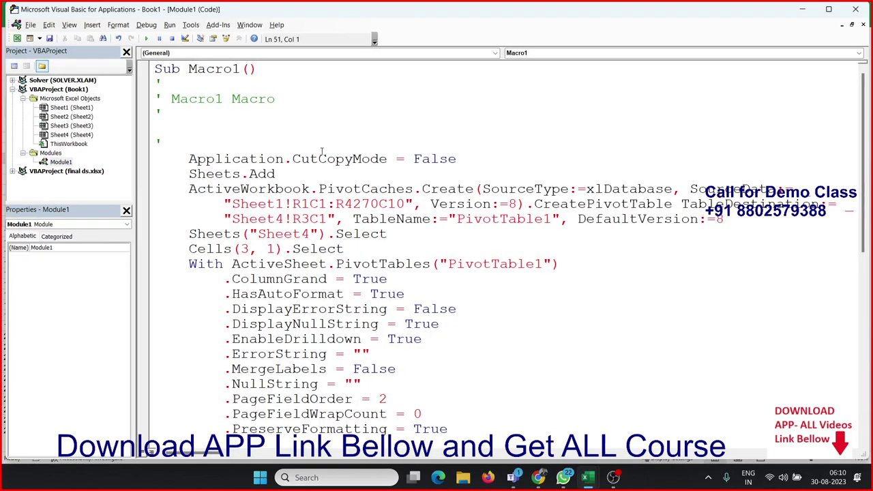
pyautogui.scroll(-3, 333, 181)
pyautogui.scroll(-3, 334, 184)
pyautogui.scroll(-3, 338, 188)
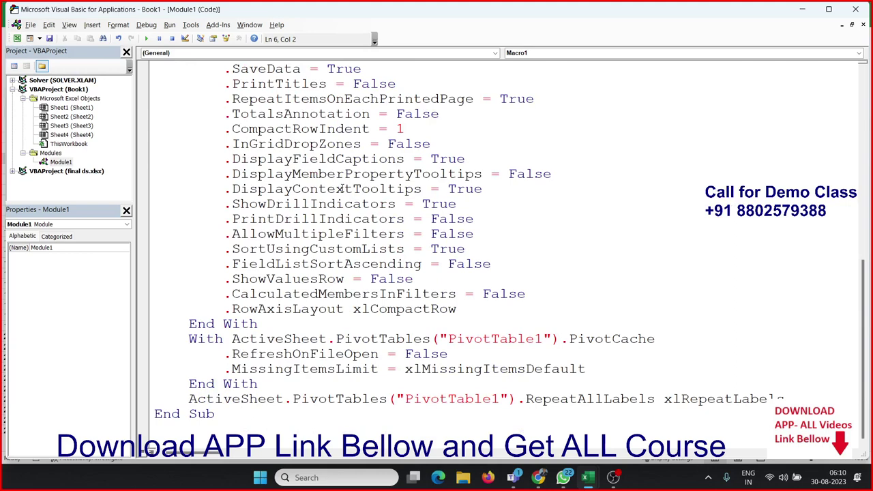
pyautogui.scroll(4, 344, 189)
pyautogui.scroll(1, 369, 208)
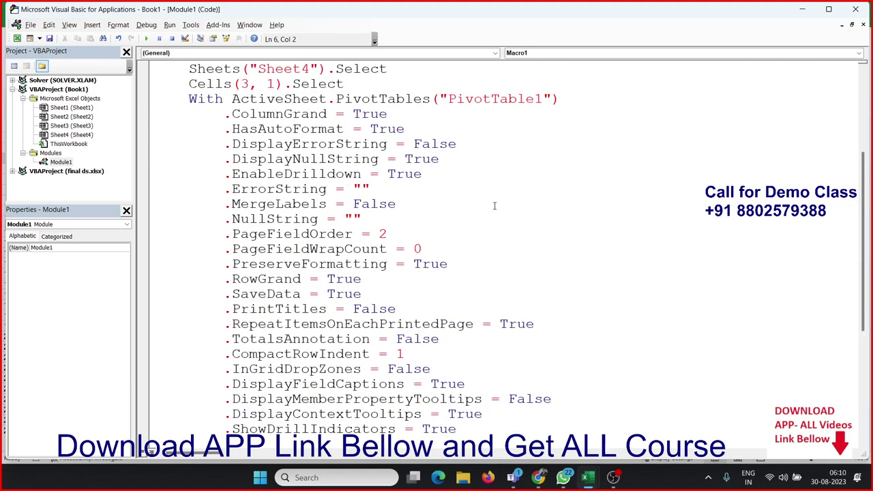
# - Highlight the recorded pivot table property lines and the Sheet4 With block for review
pyautogui.moveTo(275, 144); pyautogui.dragTo(475, 386)
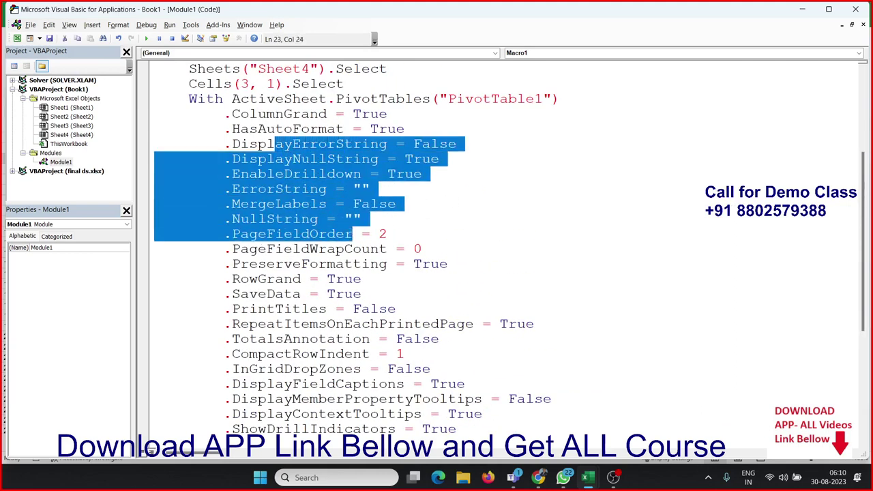
pyautogui.scroll(3, 468, 355)
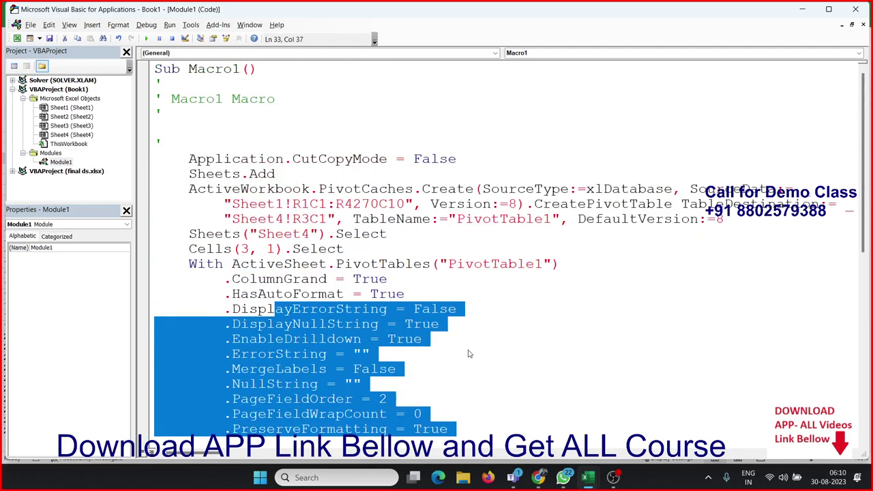
pyautogui.scroll(-1, 467, 355)
pyautogui.scroll(-1, 468, 355)
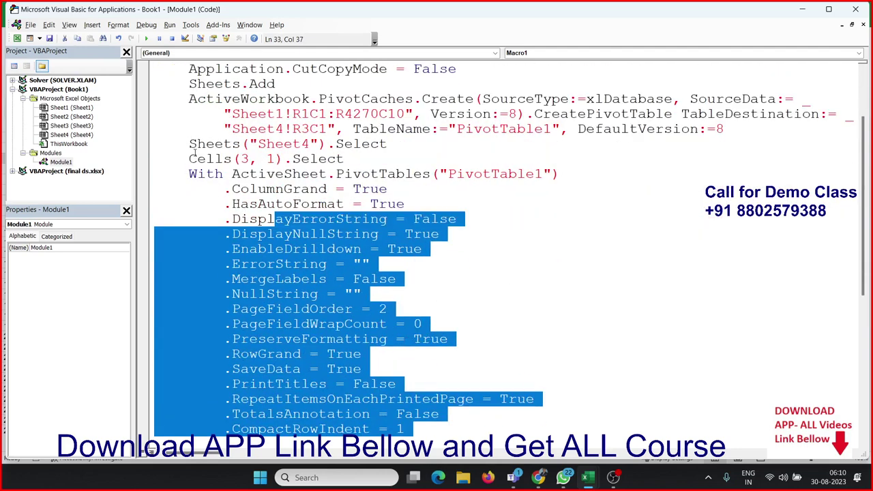
pyautogui.moveTo(189, 159)
pyautogui.mouseDown()
pyautogui.moveTo(205, 187)
pyautogui.moveTo(205, 220)
pyautogui.mouseUp()
pyautogui.click(205, 189)
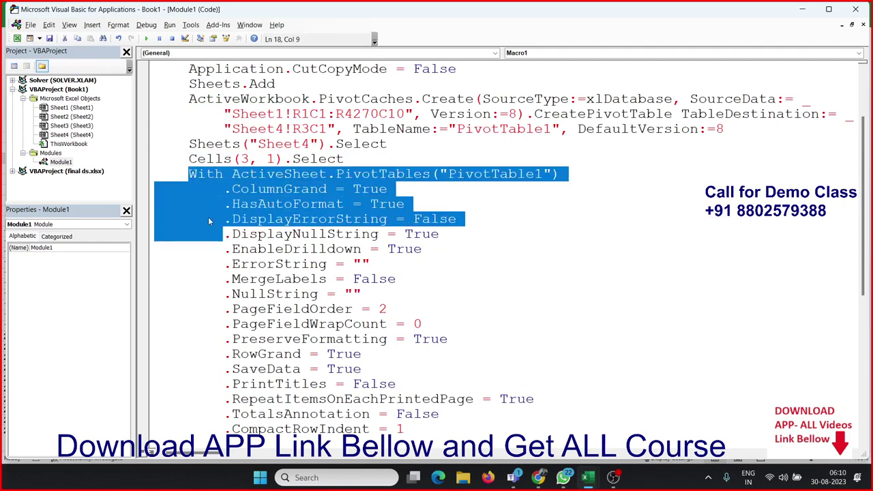
pyautogui.moveTo(189, 145)
pyautogui.mouseDown()
pyautogui.moveTo(208, 174)
pyautogui.moveTo(231, 252)
pyautogui.mouseUp()
pyautogui.scroll(-6, 245, 307)
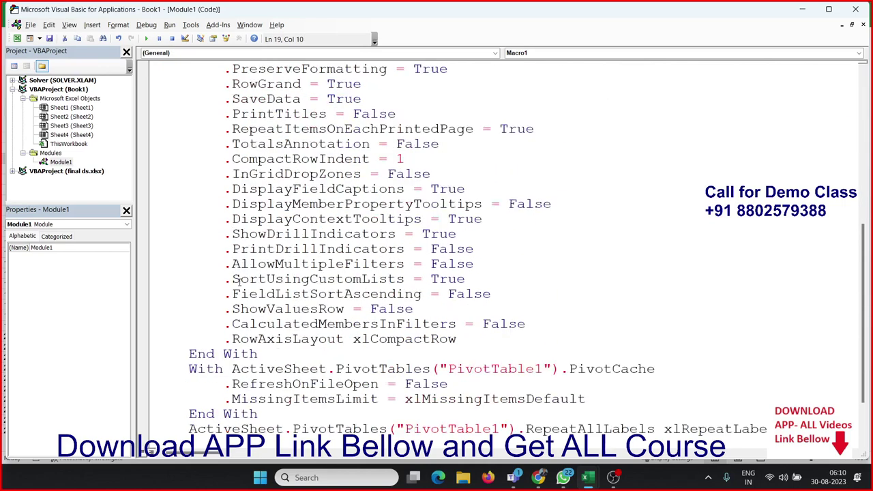
pyautogui.scroll(-1, 259, 359)
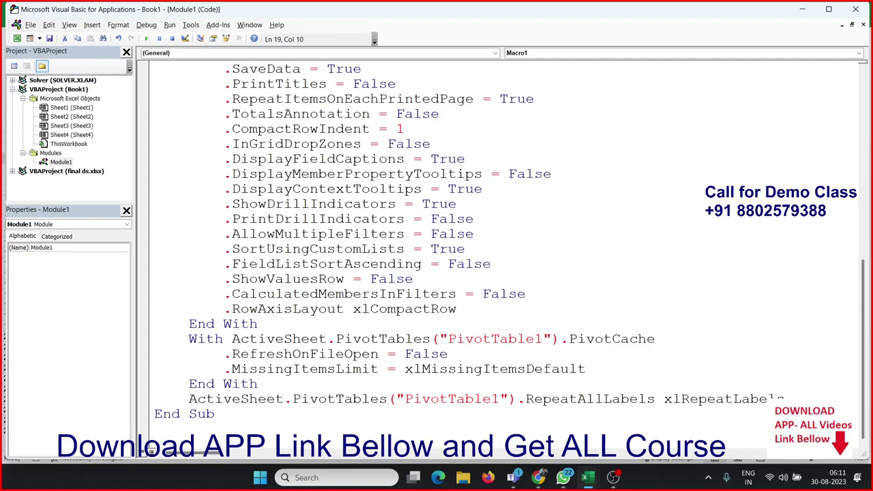
pyautogui.moveTo(784, 399); pyautogui.dragTo(589, 208)
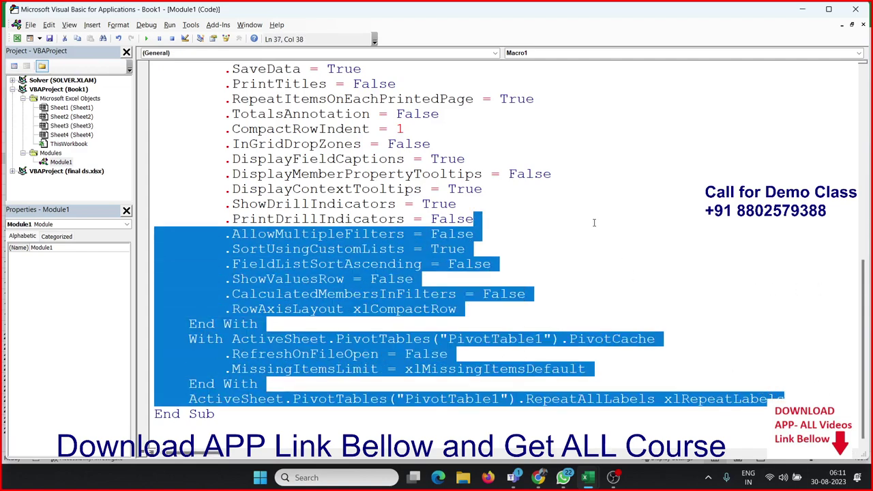
pyautogui.scroll(3, 589, 212)
pyautogui.scroll(5, 588, 212)
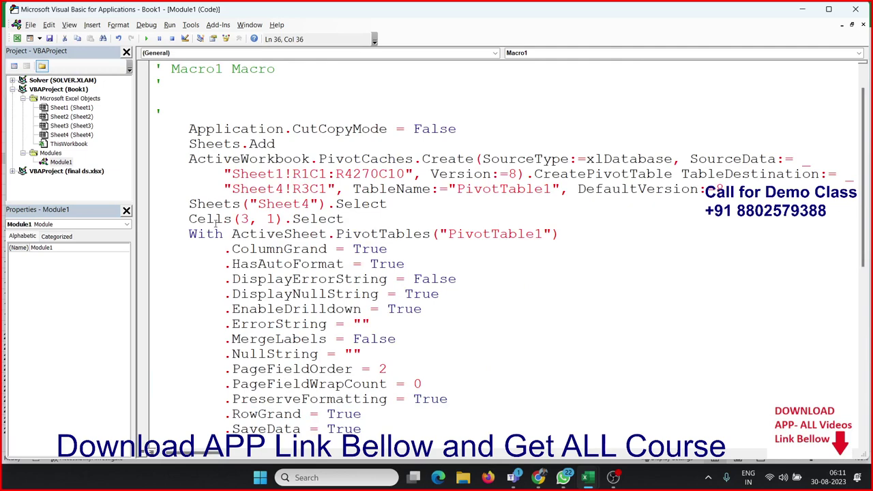
# - Delete all recorded code from the Sheets("Sheet4").Select line onward
pyautogui.keyDown('shift'); pyautogui.click(189, 203); pyautogui.keyUp('shift')
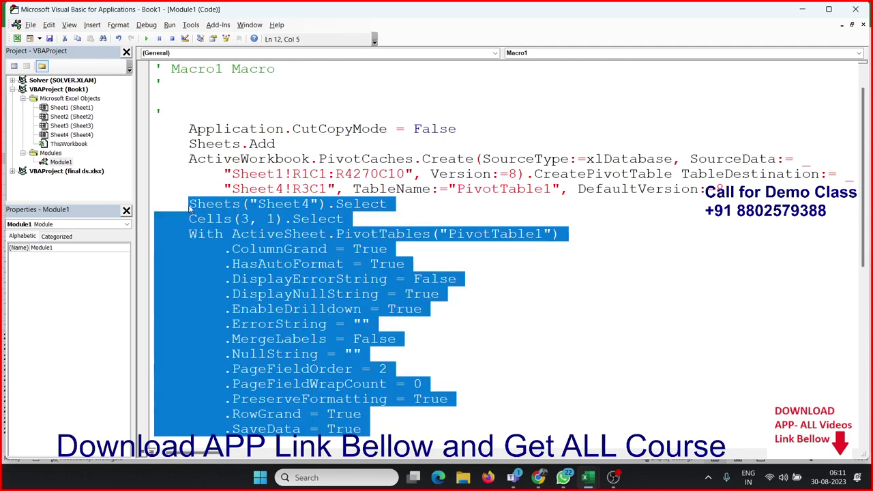
pyautogui.press('Delete')
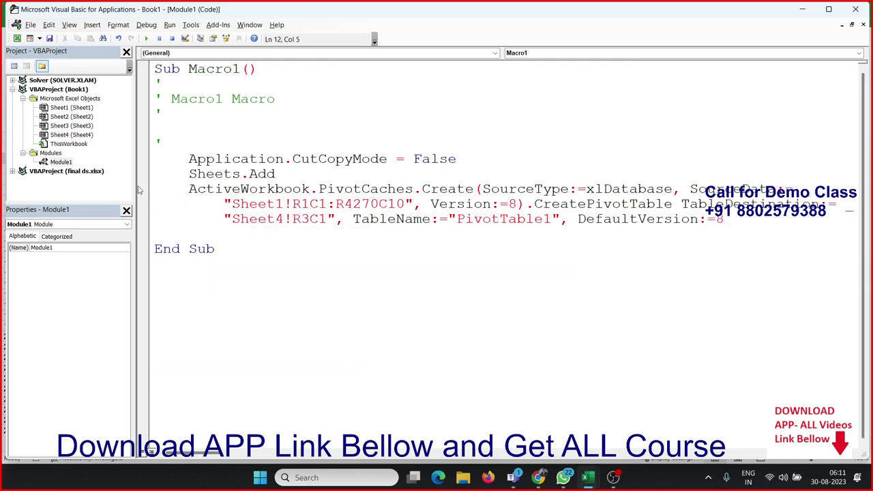
pyautogui.click(464, 264)
# - Remove the Application.CutCopyMode = False line so Macro1 begins with Sheets.Add
pyautogui.moveTo(275, 175); pyautogui.dragTo(189, 174)
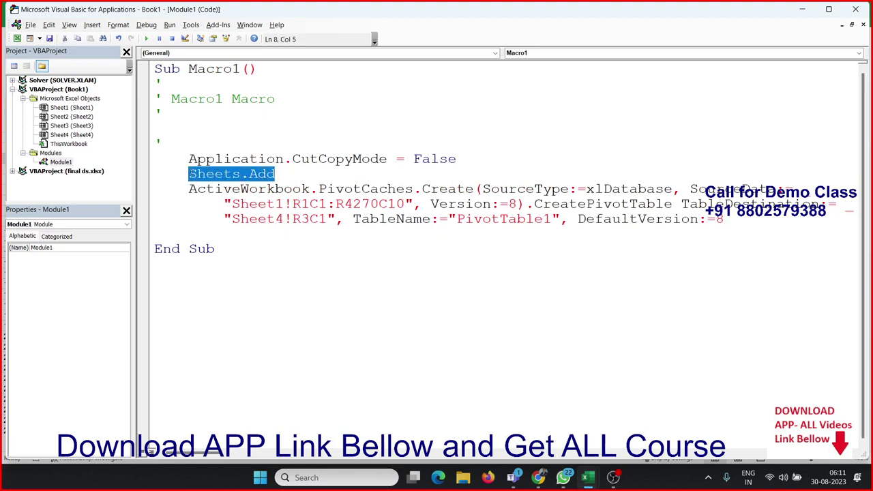
pyautogui.moveTo(455, 159); pyautogui.dragTo(155, 158)
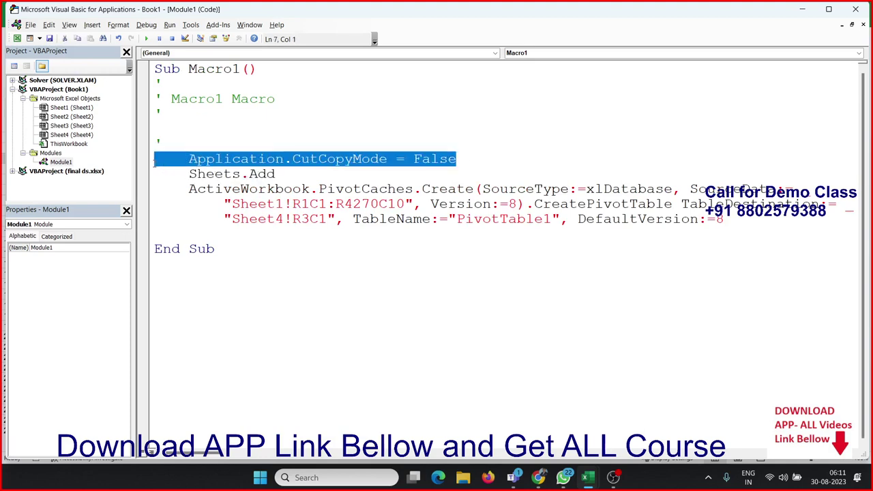
pyautogui.press('Delete')
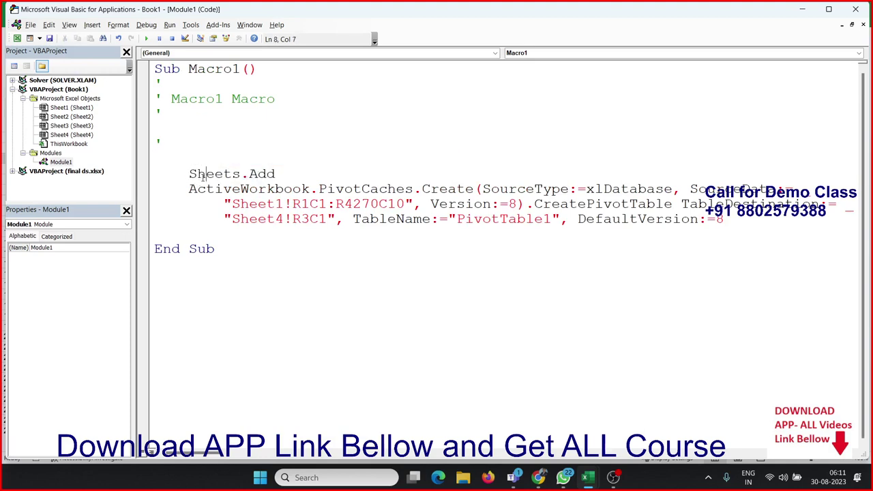
pyautogui.doubleClick(202, 174)
pyautogui.click(208, 217)
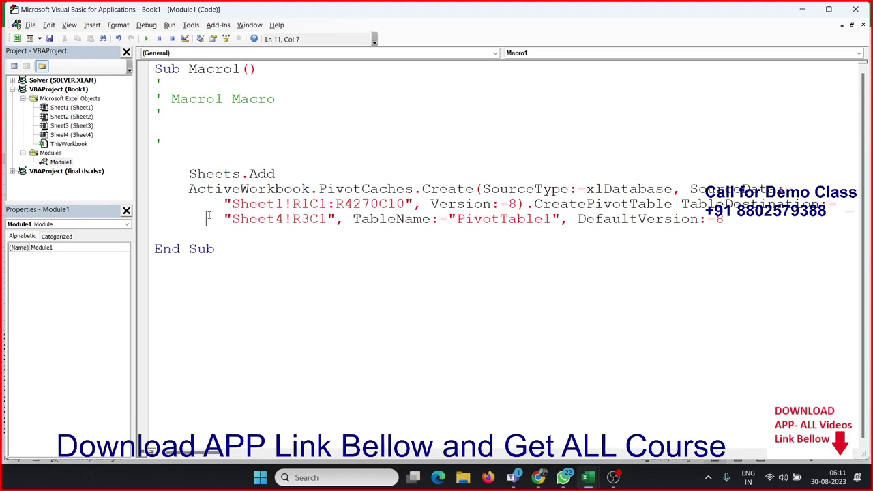
pyautogui.doubleClick(345, 189)
pyautogui.click(448, 188)
pyautogui.doubleClick(448, 189)
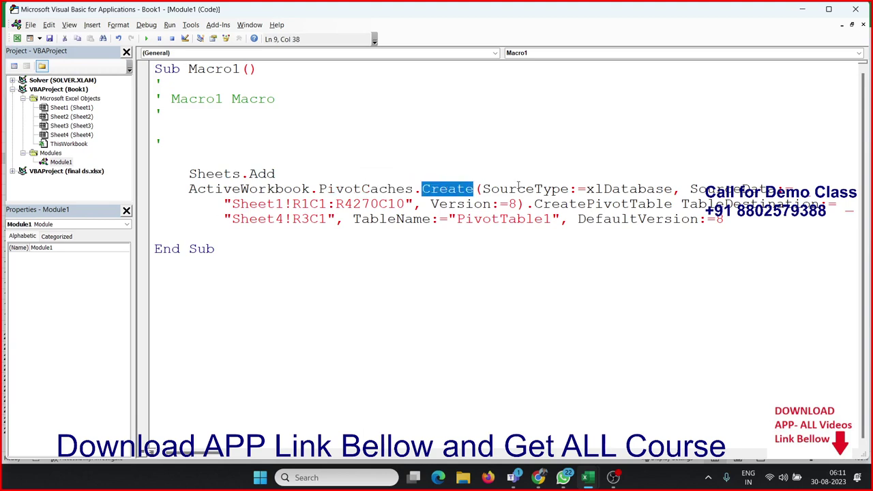
pyautogui.doubleClick(519, 189)
pyautogui.moveTo(594, 189); pyautogui.dragTo(639, 189)
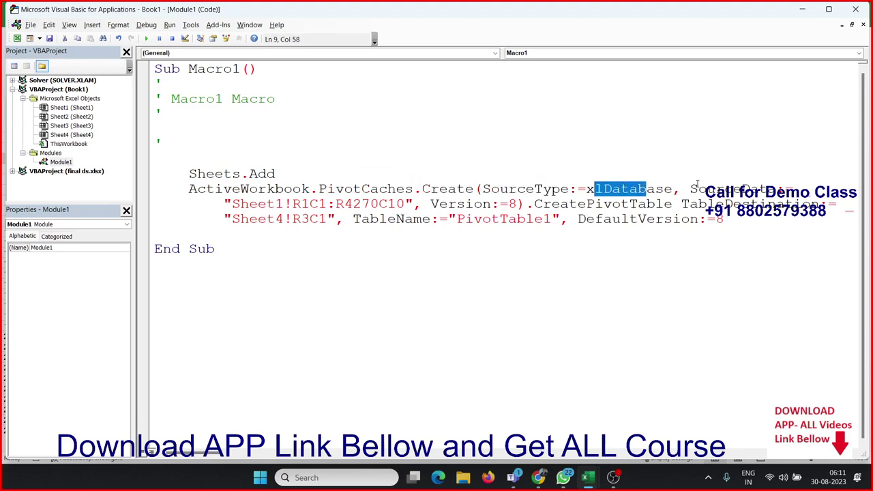
pyautogui.doubleClick(723, 190)
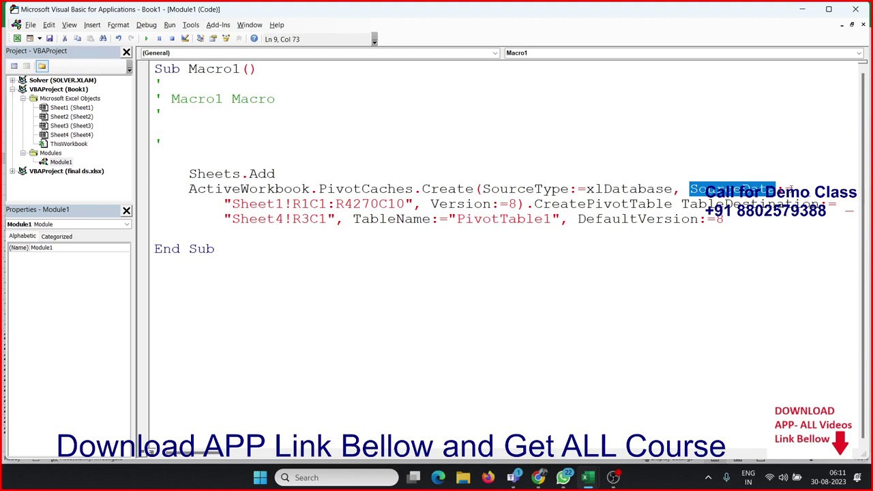
pyautogui.press('Right')
pyautogui.press('Right')
pyautogui.moveTo(257, 203); pyautogui.dragTo(395, 204)
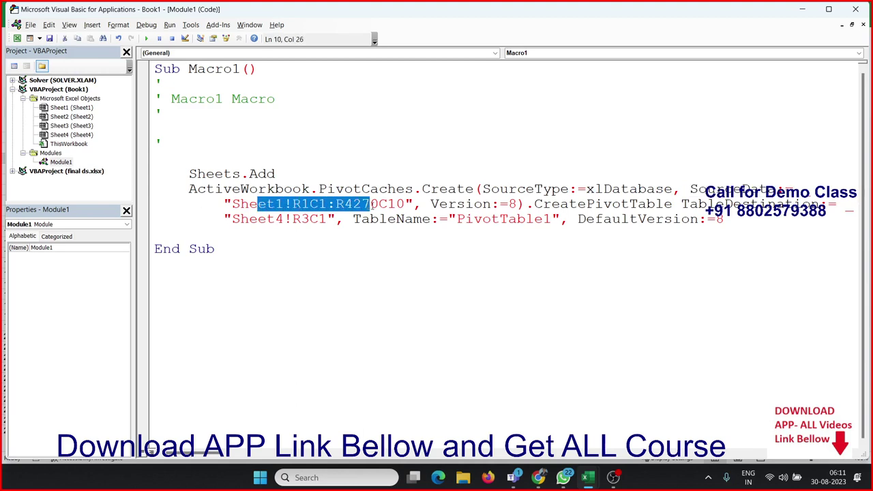
pyautogui.doubleClick(450, 205)
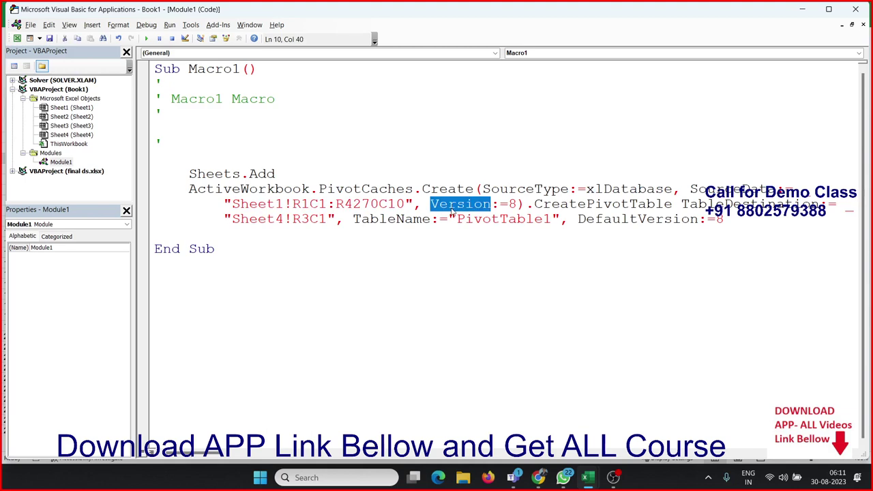
pyautogui.doubleClick(660, 205)
pyautogui.moveTo(689, 205); pyautogui.dragTo(782, 220)
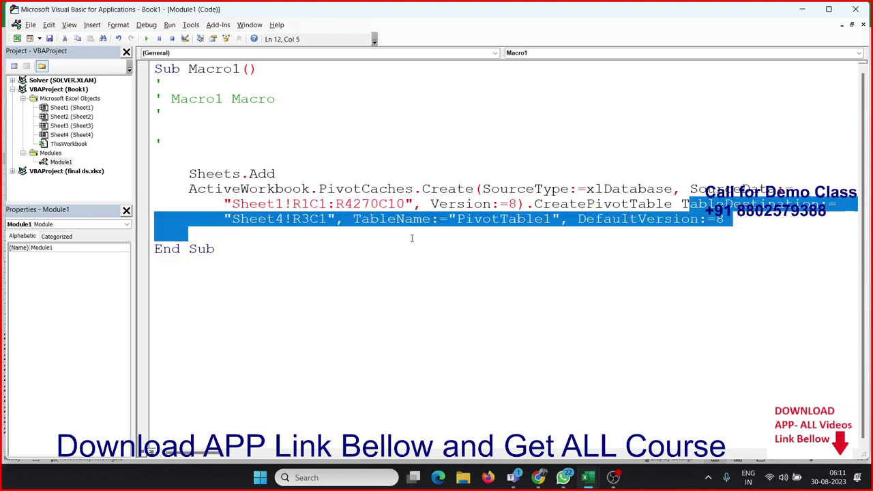
pyautogui.keyDown('shift'); pyautogui.click(321, 219); pyautogui.keyUp('shift')
pyautogui.click(387, 218)
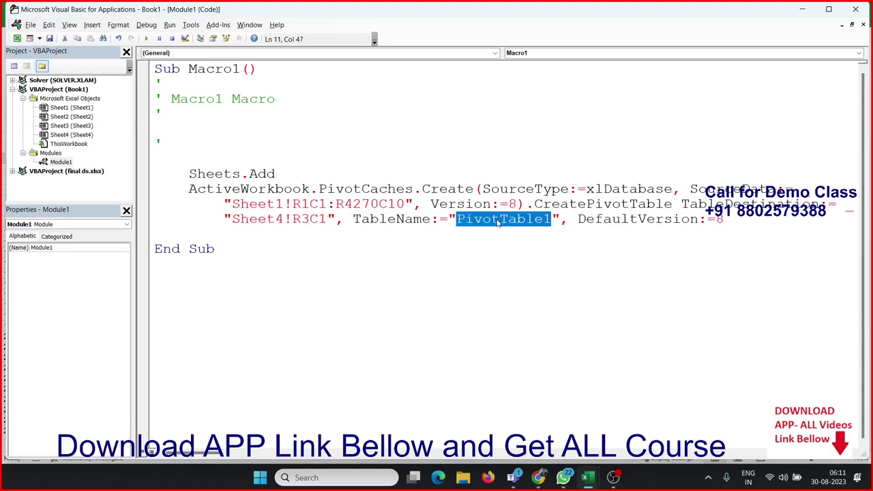
pyautogui.doubleClick(501, 218)
pyautogui.click(388, 204)
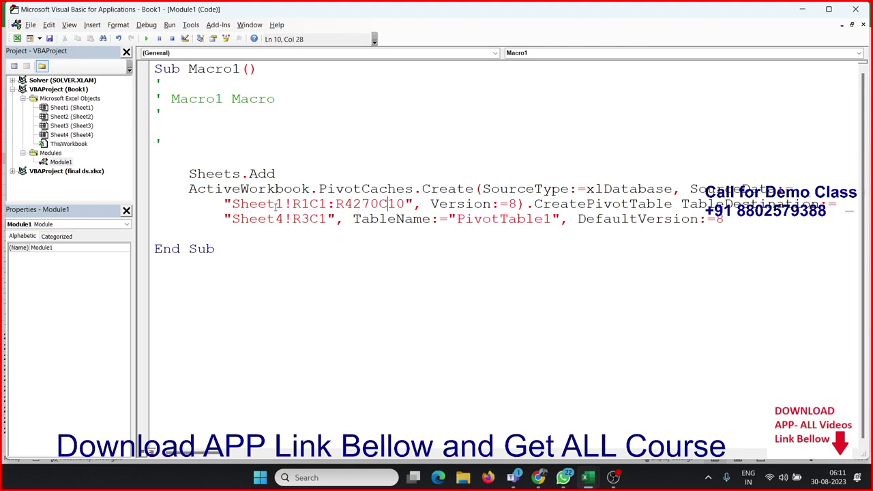
pyautogui.doubleClick(224, 174)
pyautogui.click(232, 203)
pyautogui.moveTo(232, 204); pyautogui.dragTo(404, 204)
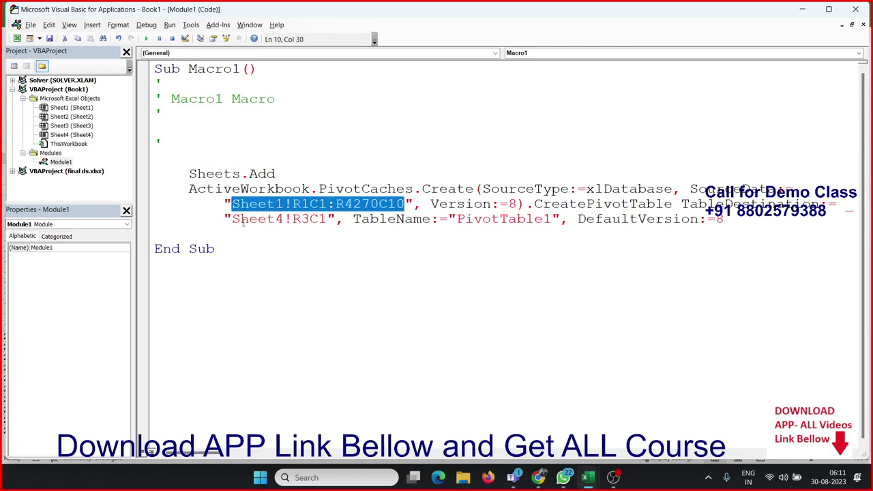
pyautogui.moveTo(231, 219); pyautogui.dragTo(327, 219)
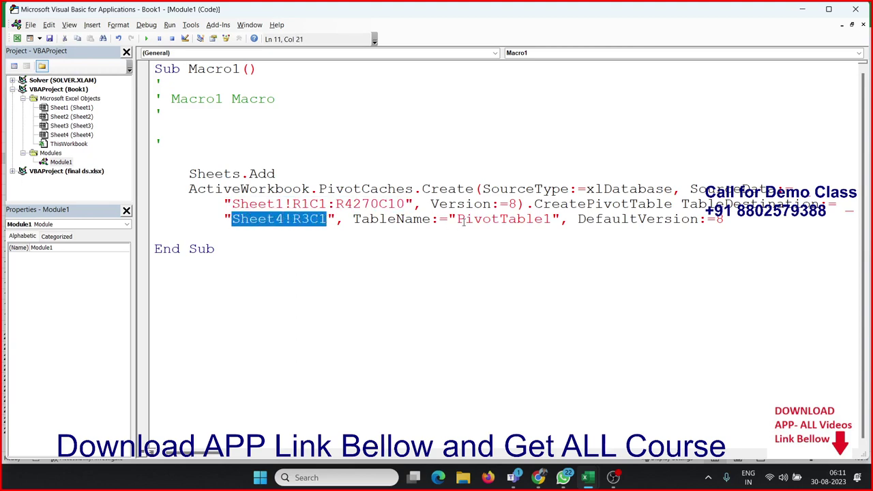
pyautogui.moveTo(463, 219); pyautogui.dragTo(559, 219)
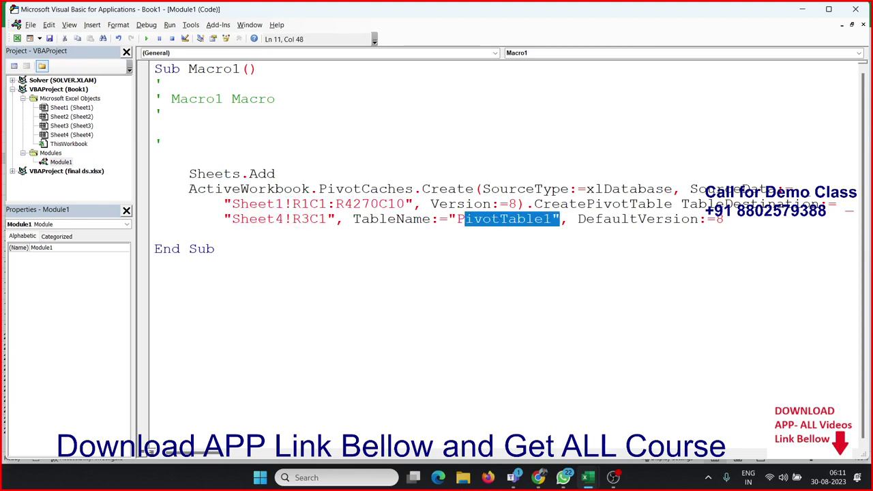
pyautogui.click(538, 478)
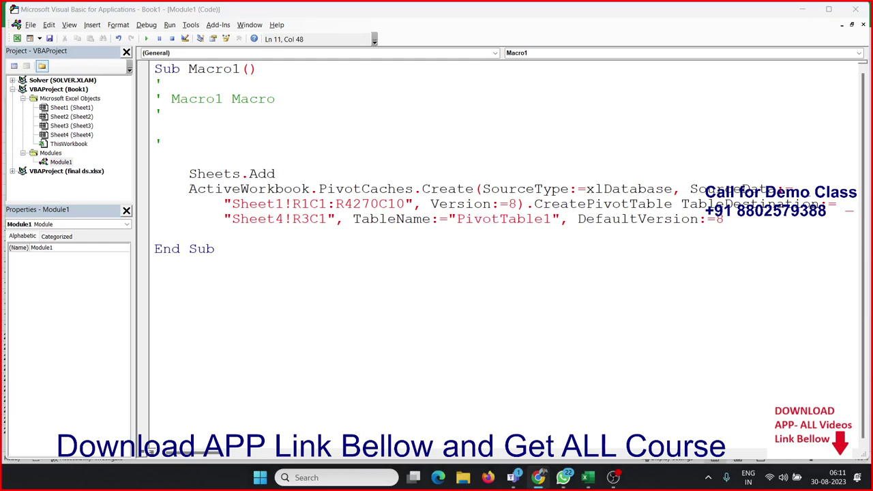
pyautogui.click(189, 273)
# - In Excel, check the Pivot, Data and blank sheets, then return to the VBA editor
pyautogui.hotkey('alt', 'Tab')
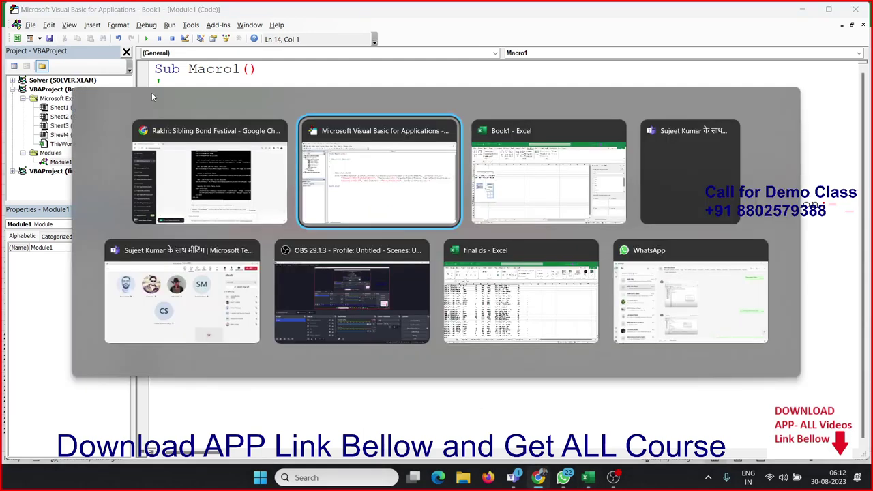
pyautogui.hotkey('alt', 'Tab')
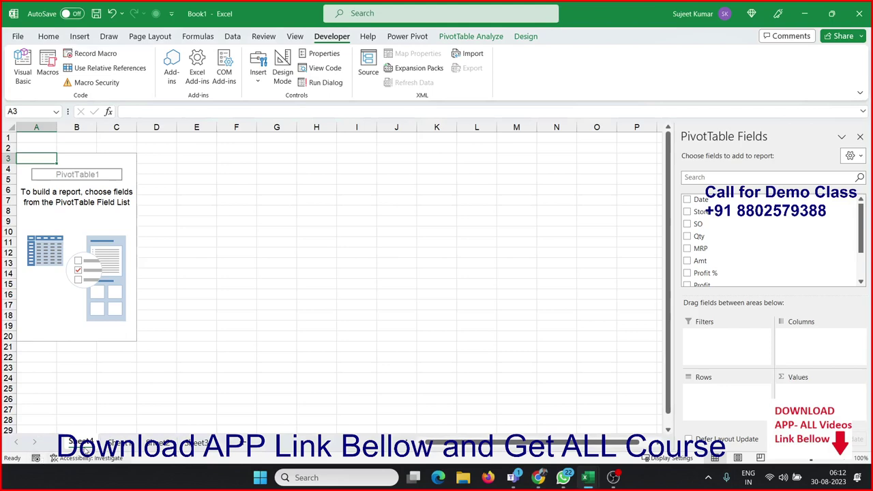
pyautogui.click(123, 432)
pyautogui.click(126, 447)
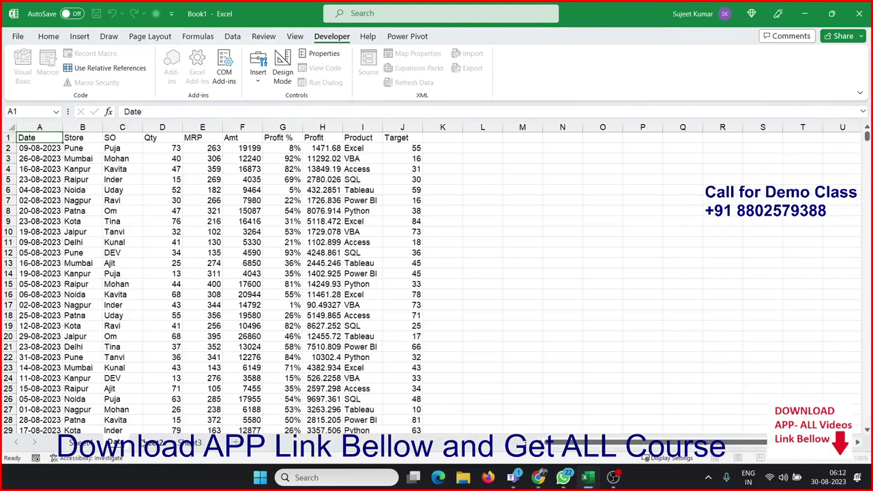
pyautogui.click(143, 442)
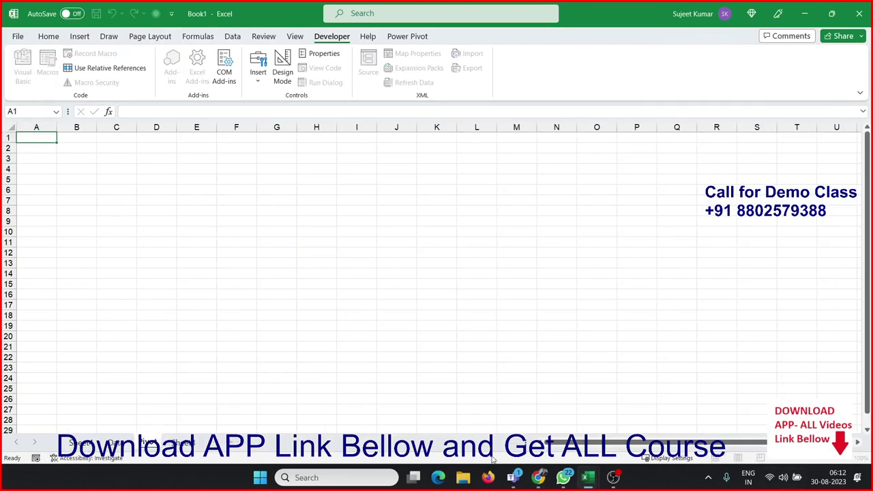
pyautogui.click(203, 337)
pyautogui.hotkey('alt', 'Tab')
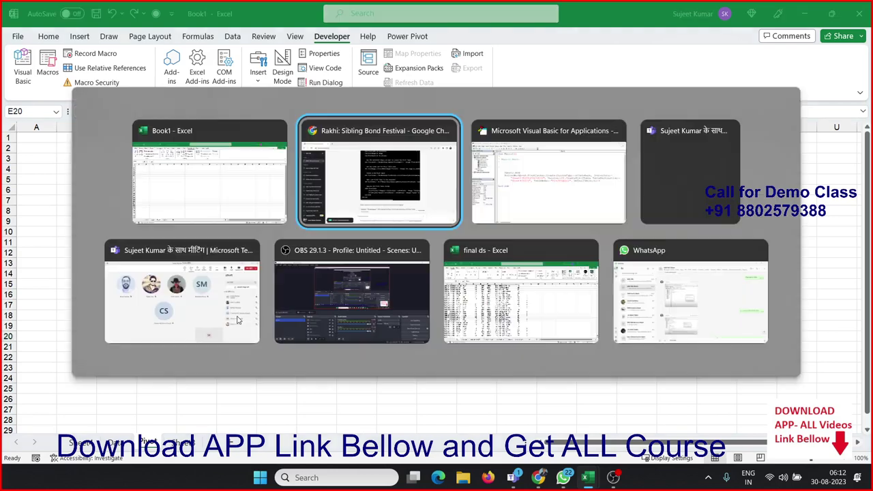
pyautogui.hotkey('alt', 'Tab')
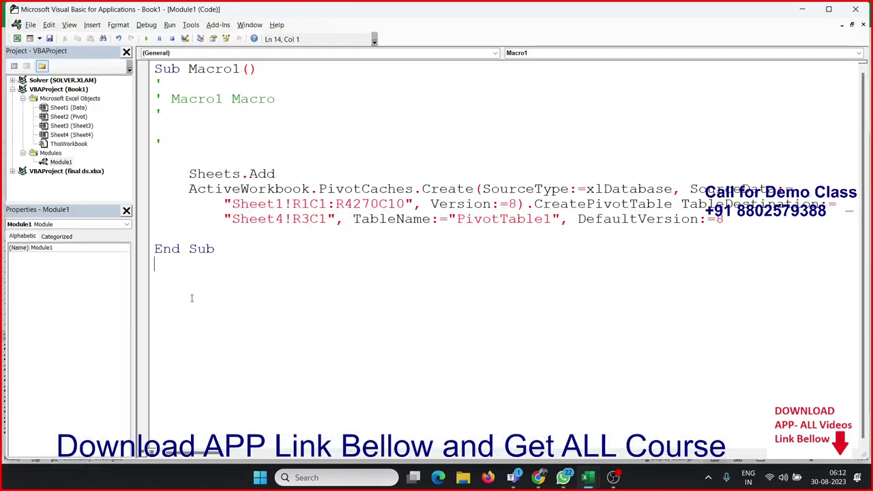
# - Add a new Sub pivot_1() header below Macro1
pyautogui.press('Return')
pyautogui.write('sub p')
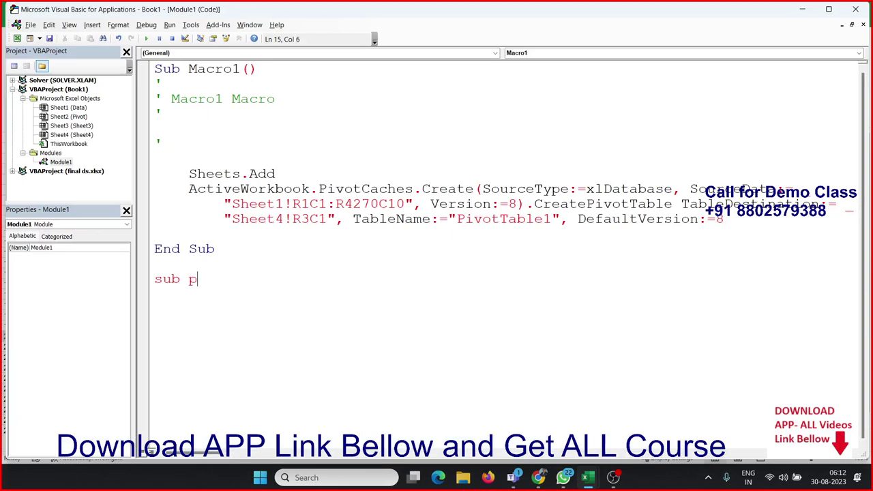
pyautogui.write('ivot')
pyautogui.write('_1*')
pyautogui.press('BackSpace')
pyautogui.write('()')
pyautogui.press('Return')
pyautogui.press('Return')
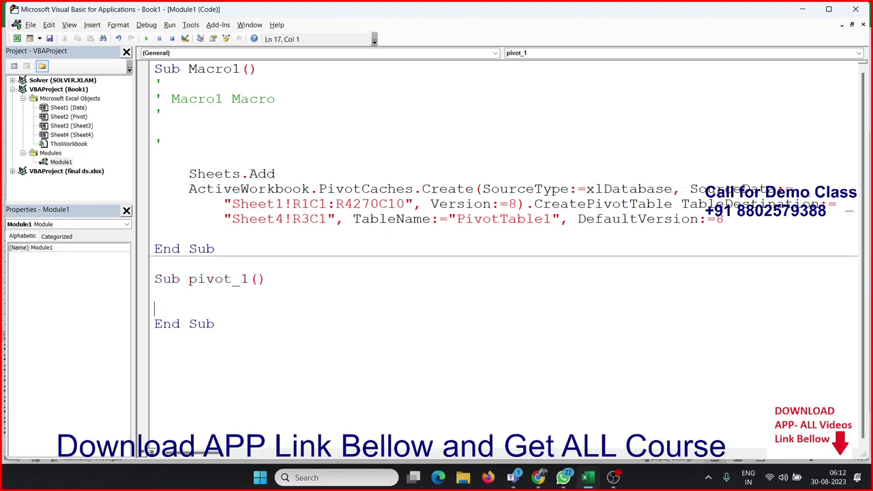
pyautogui.press('Return')
pyautogui.press('Return')
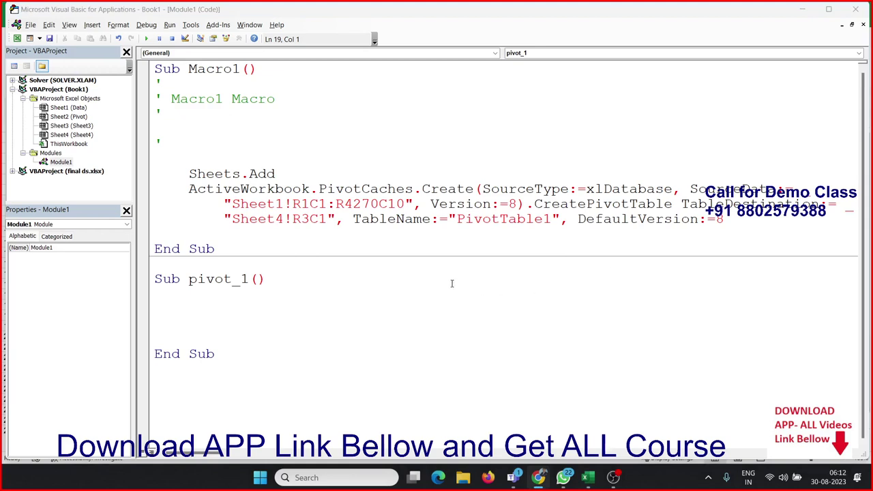
# - Declare Dim dt As Worksheet inside pivot_1
pyautogui.click(171, 298)
pyautogui.press('Return')
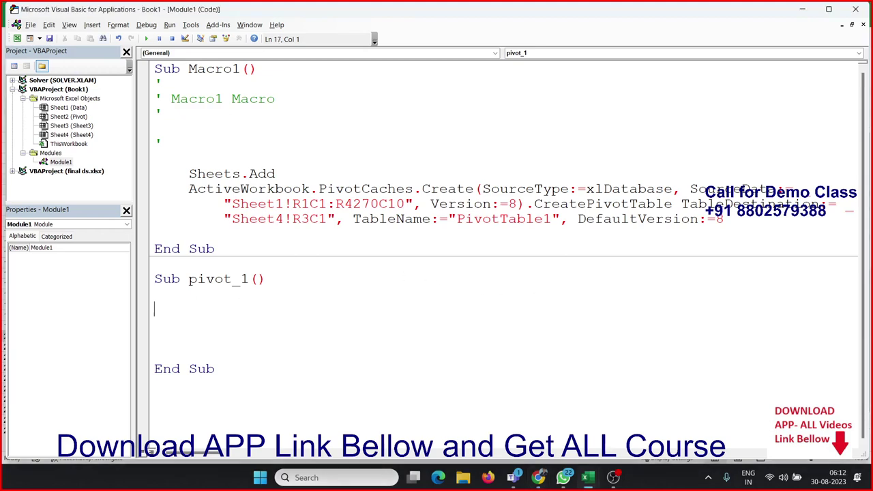
pyautogui.write('dim w as')
pyautogui.press('BackSpace')
pyautogui.press('BackSpace')
pyautogui.press('BackSpace')
pyautogui.press('BackSpace')
pyautogui.write('d')
pyautogui.write('t as ')
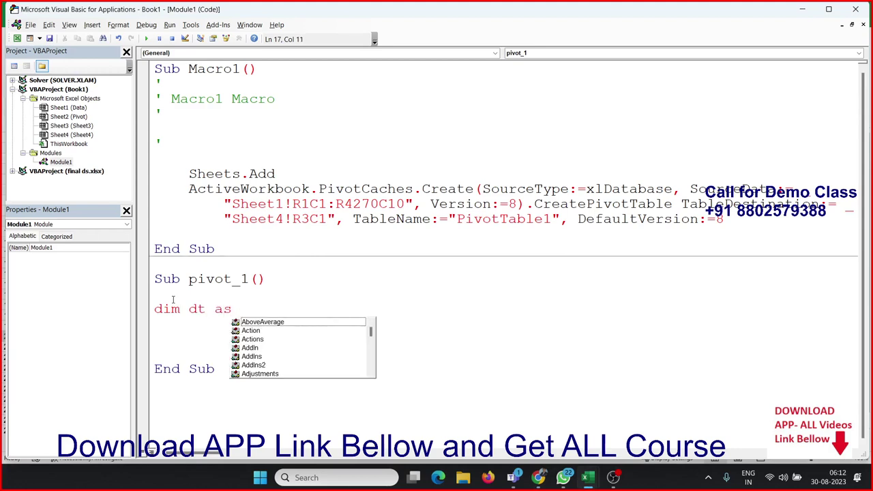
pyautogui.write('worksj')
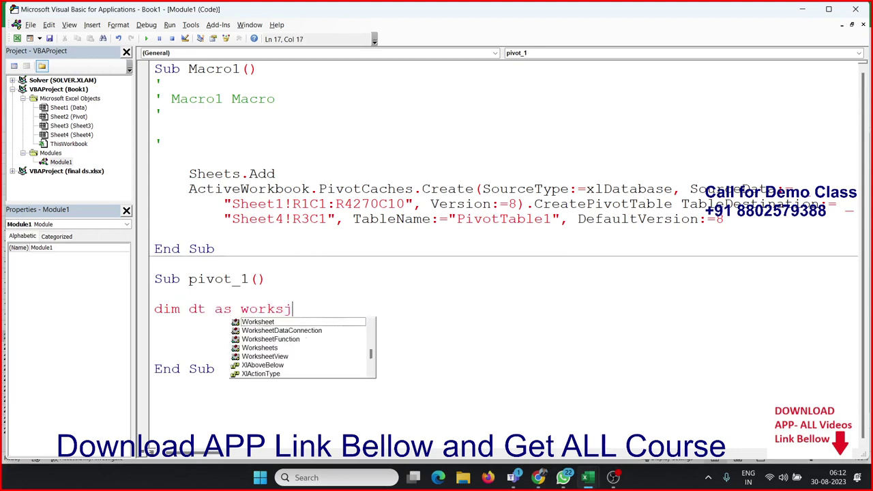
pyautogui.press('BackSpace')
pyautogui.press('Return')
pyautogui.press('Return')
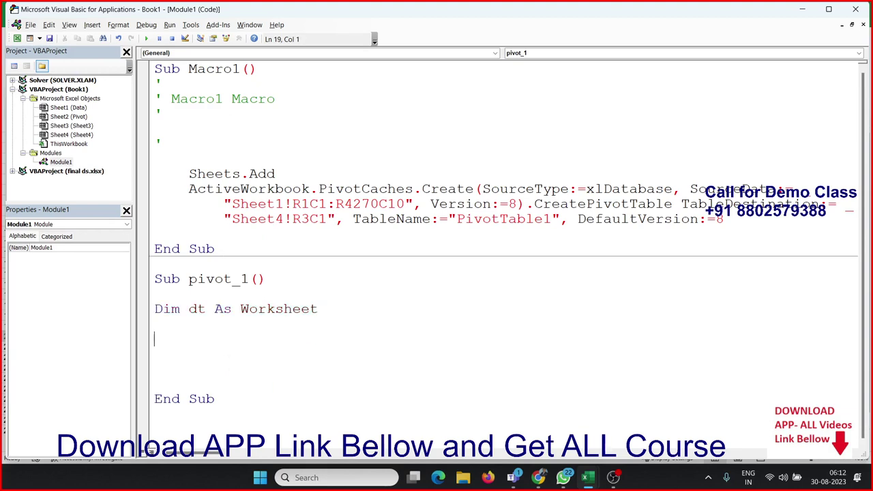
# - Add the statement Set dt = Sheets("Data")
pyautogui.write('set ')
pyautogui.write('dt=')
pyautogui.write('p')
pyautogui.press('BackSpace')
pyautogui.write('shet')
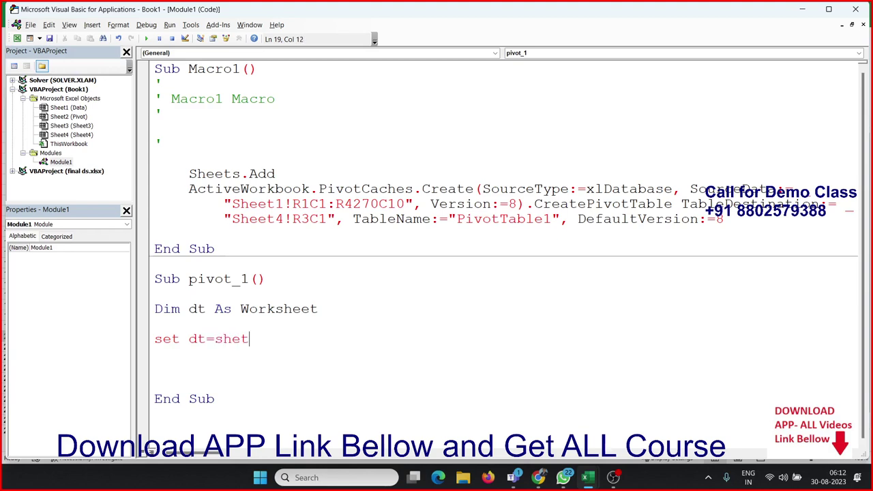
pyautogui.press('BackSpace')
pyautogui.write('es')
pyautogui.press('BackSpace')
pyautogui.press('BackSpace')
pyautogui.write('s')
pyautogui.write('("')
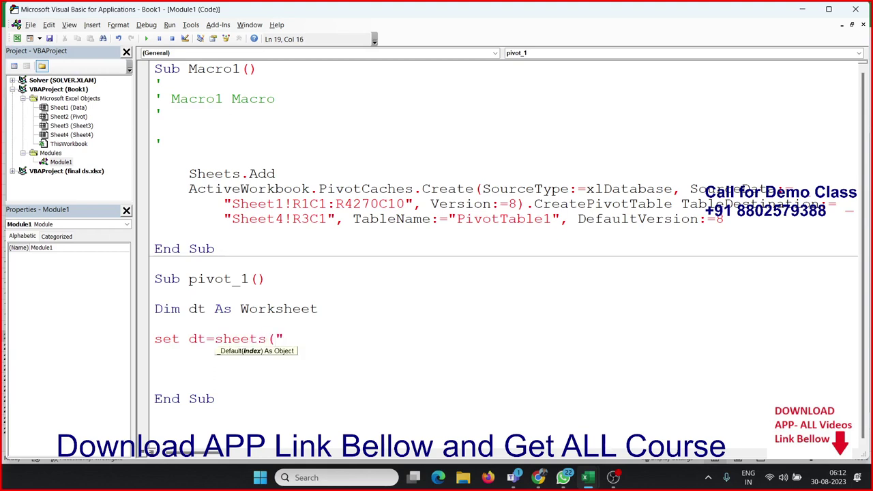
pyautogui.write('Da')
pyautogui.write('ta")')
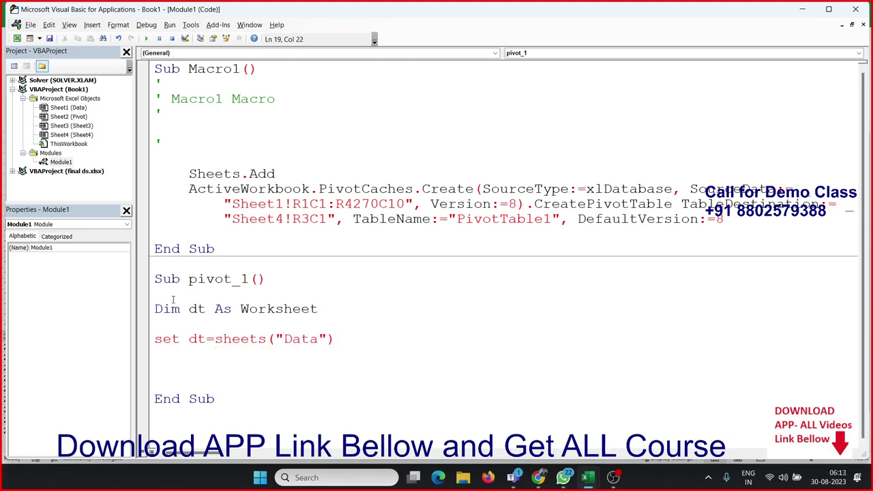
pyautogui.press('Return')
# - Declare Dim p As Worksheet and add Set p = Sheets("Pivot")
pyautogui.click(154, 324)
pyautogui.press('Return')
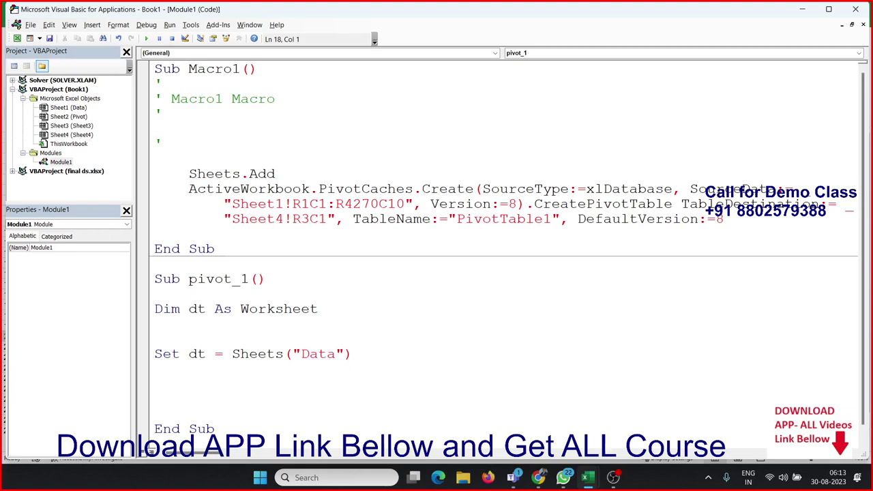
pyautogui.write('dim ')
pyautogui.write('p ')
pyautogui.write('as wo')
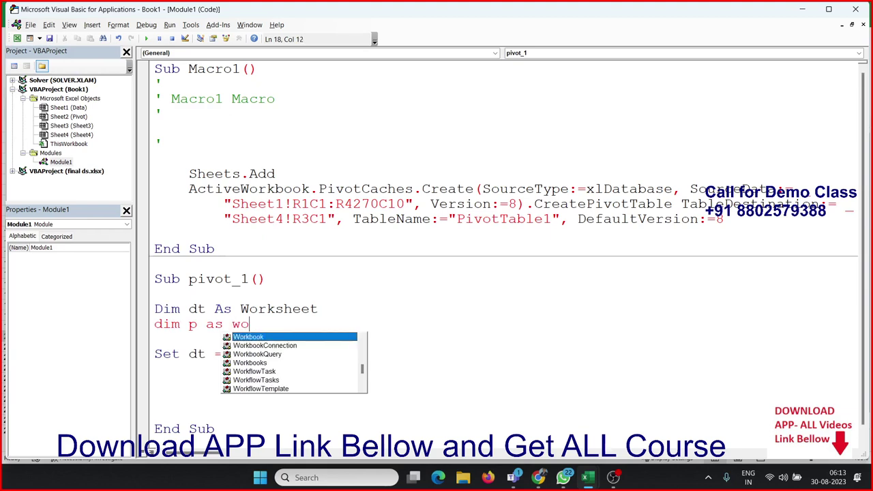
pyautogui.write('r')
pyautogui.write('ksh')
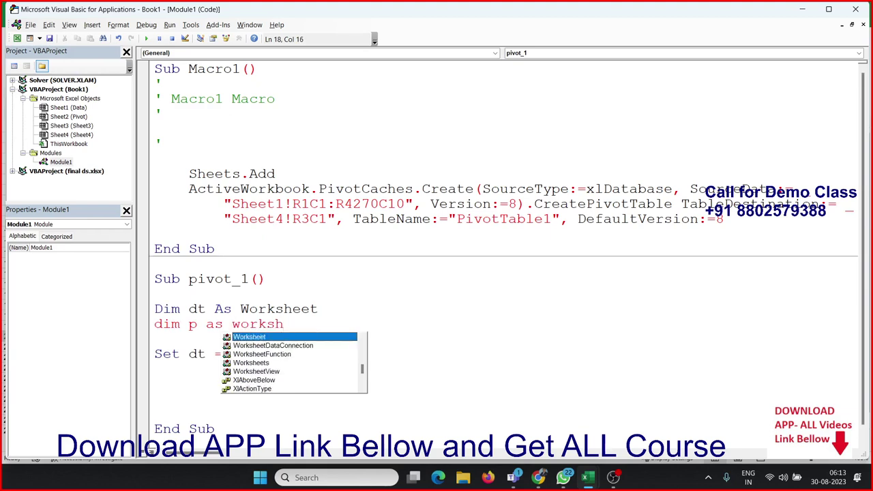
pyautogui.press('Tab')
pyautogui.press('Down')
pyautogui.press('Down')
pyautogui.press('Down')
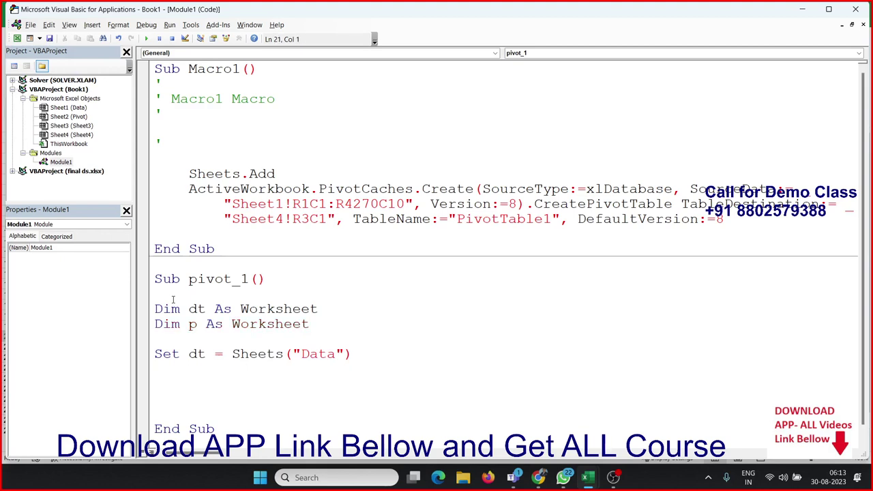
pyautogui.write('set p')
pyautogui.write(' = sheeys')
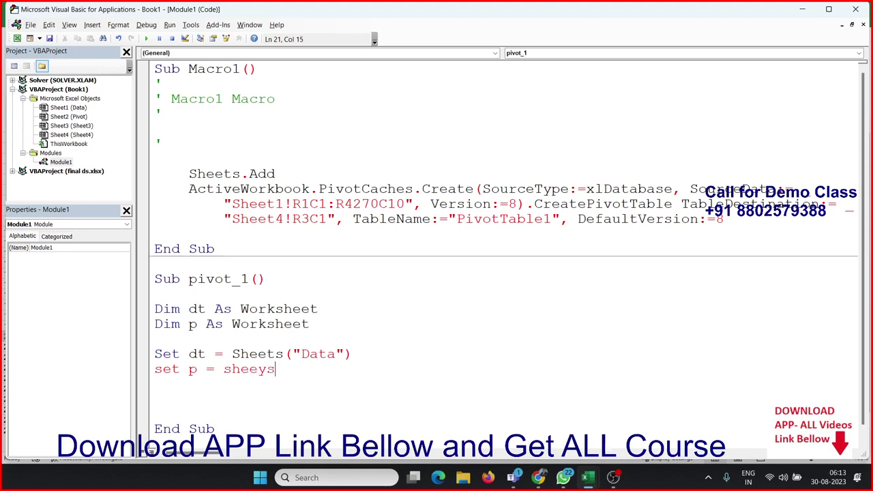
pyautogui.press('BackSpace')
pyautogui.write('ts')
pyautogui.write('(')
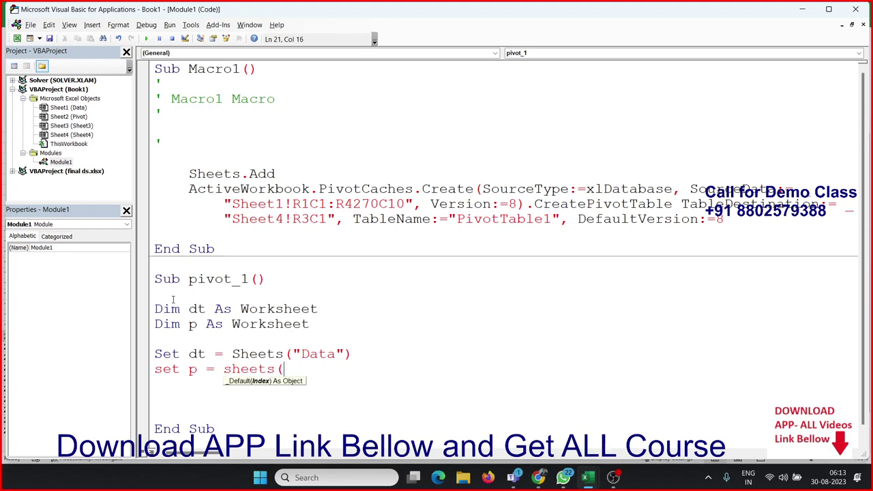
pyautogui.write('"Pi')
pyautogui.write('vot")')
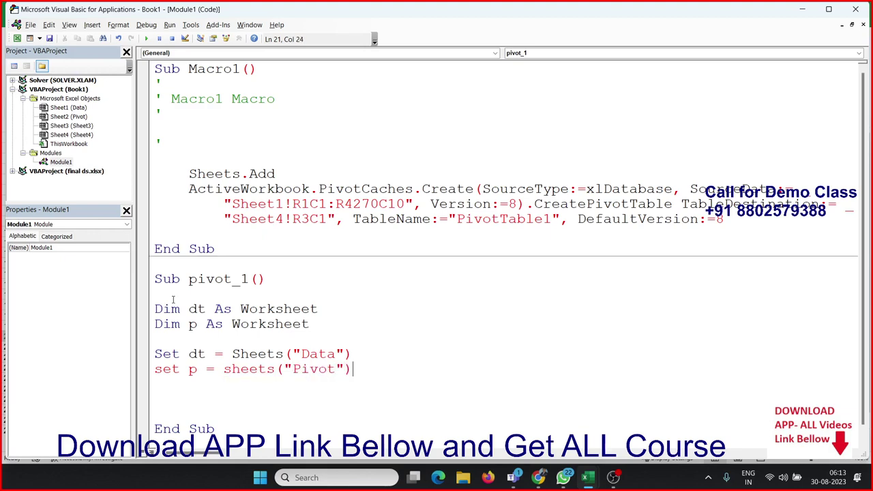
pyautogui.press('Return')
pyautogui.press('Return')
pyautogui.press('Return')
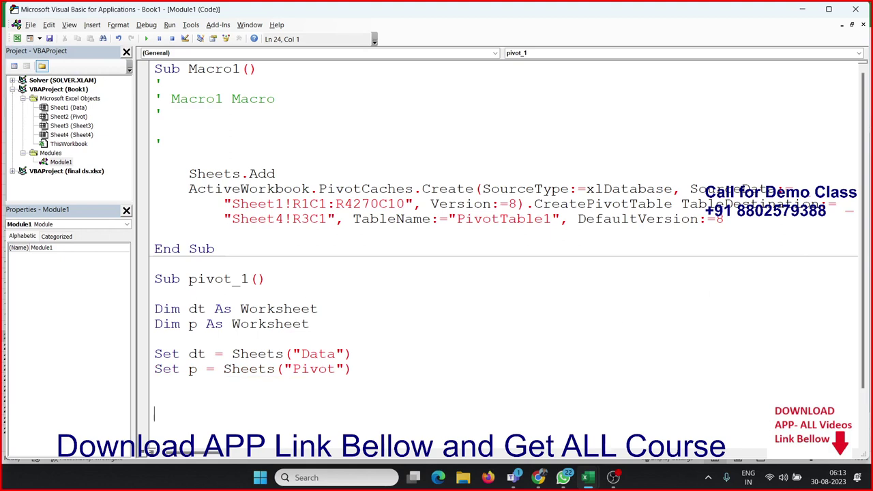
pyautogui.click(538, 477)
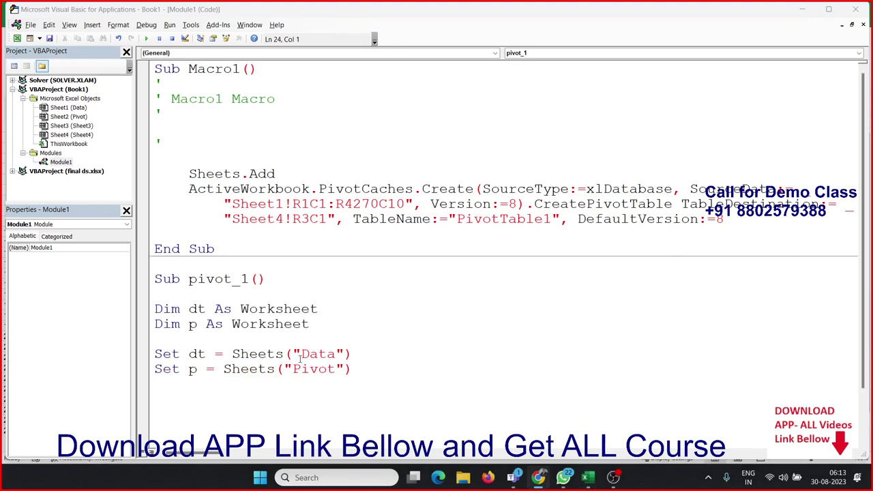
pyautogui.click(212, 402)
pyautogui.click(182, 336)
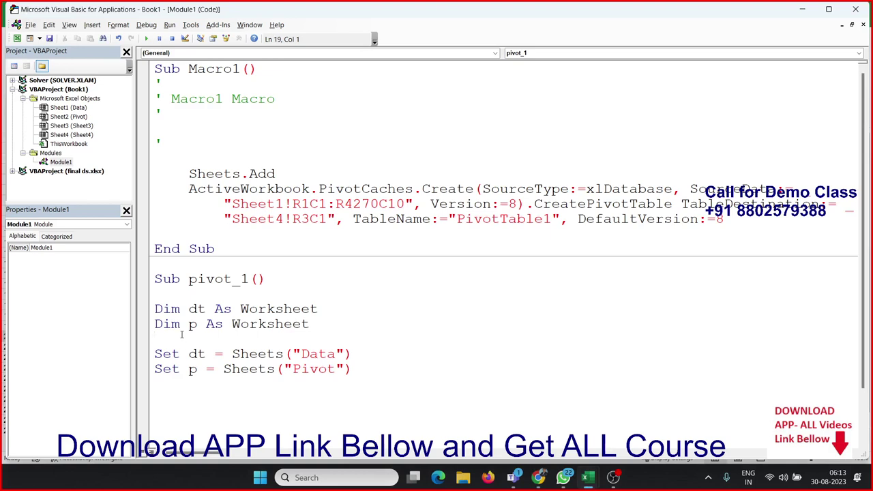
# - Declare Dim pt As PivotTable, picking PivotTable from the IntelliSense list
pyautogui.write('dim p')
pyautogui.write('t as ')
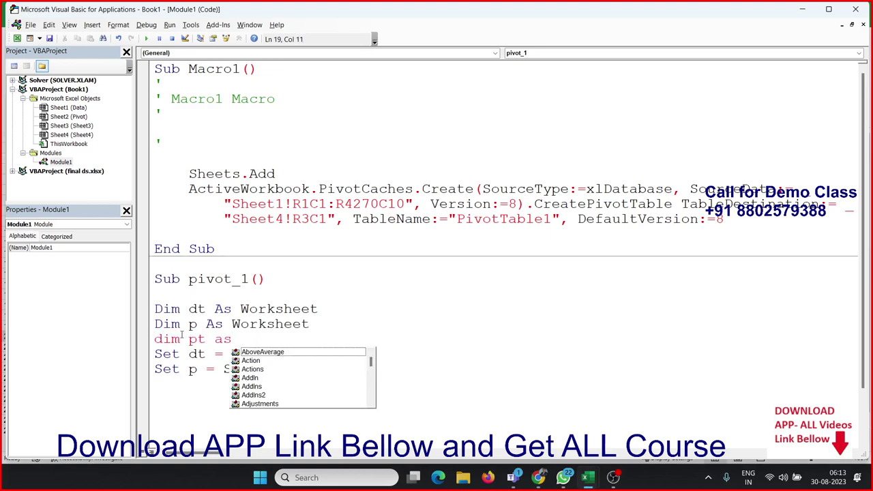
pyautogui.write('piv')
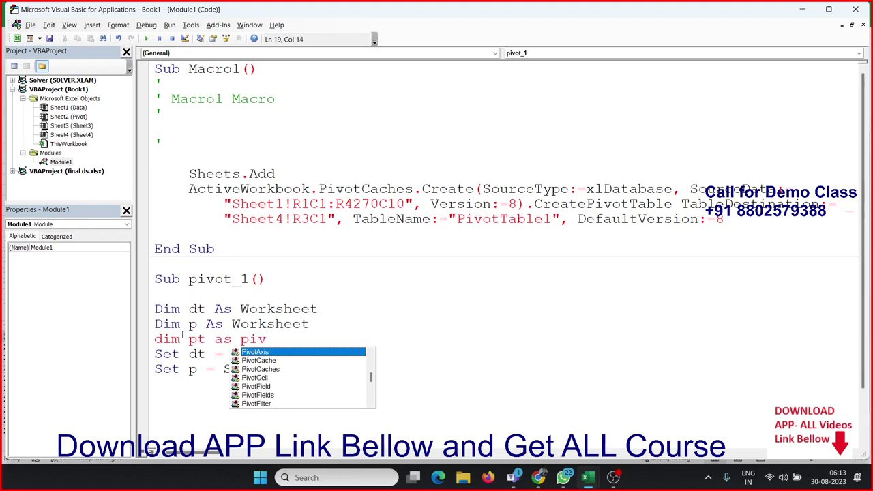
pyautogui.press('Down')
pyautogui.press('Down')
pyautogui.press('Down')
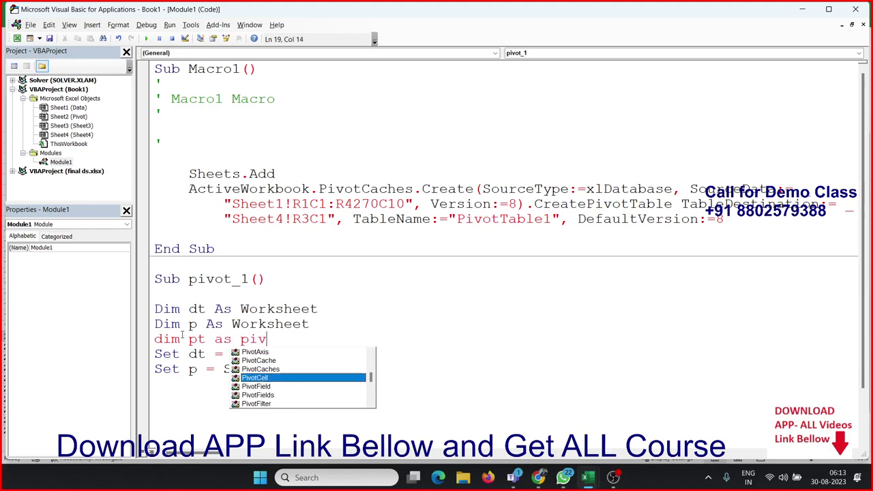
pyautogui.press('Down')
pyautogui.press('Down')
pyautogui.press('Down')
pyautogui.press('Down')
pyautogui.press('Down')
pyautogui.press('Down')
pyautogui.press('Down')
pyautogui.press('Down')
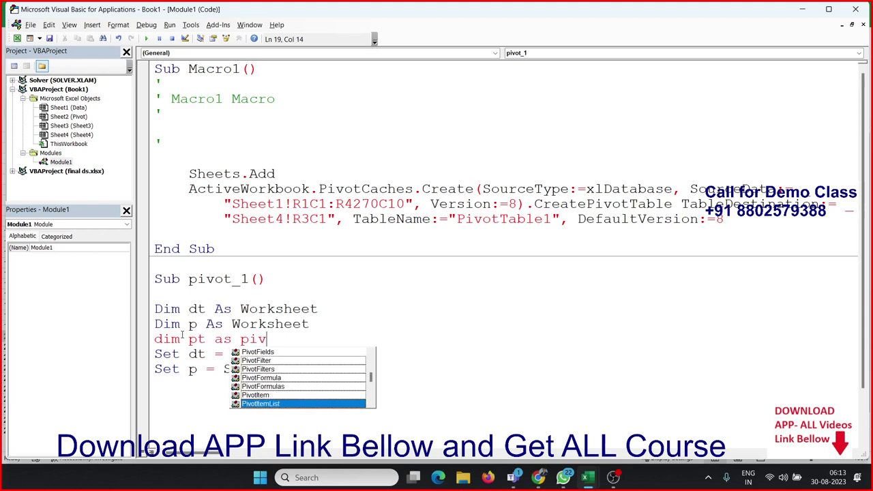
pyautogui.press('Down')
pyautogui.press('Down')
pyautogui.press('Down')
pyautogui.press('Down')
pyautogui.press('Down')
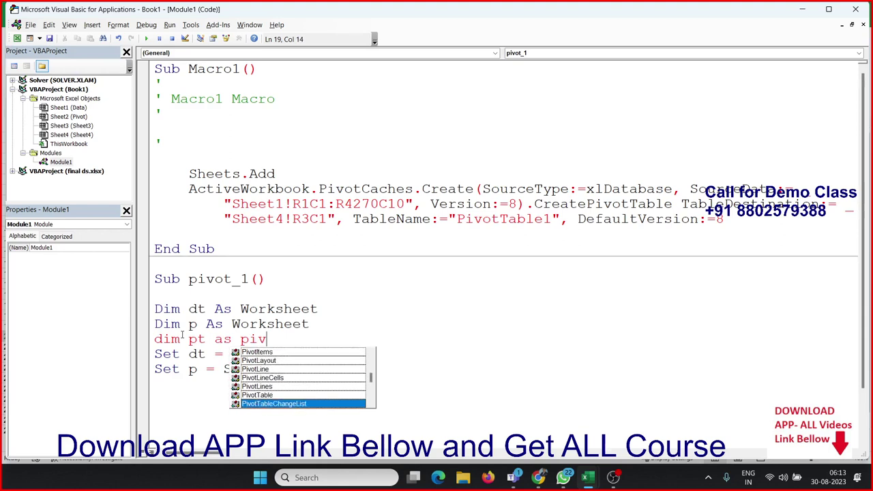
pyautogui.press('Down')
pyautogui.press('Down')
pyautogui.press('Up')
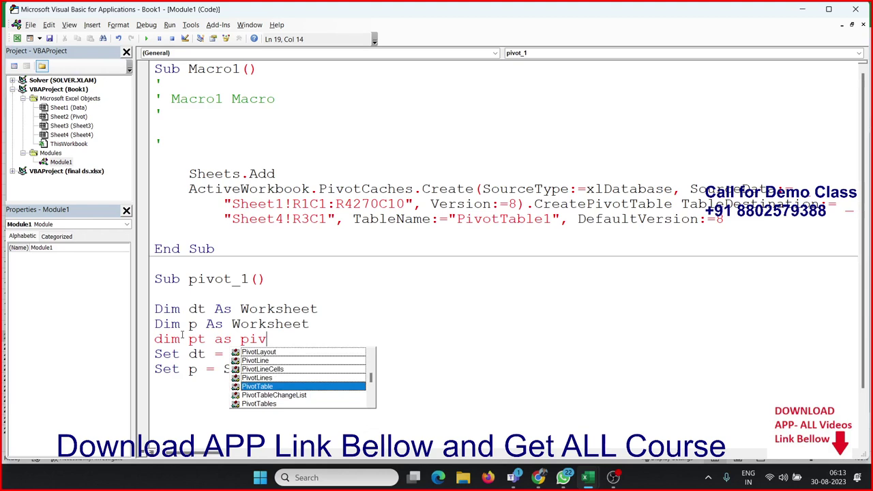
pyautogui.press('Down')
pyautogui.press('Down')
pyautogui.press('Up')
pyautogui.press('Up')
pyautogui.press('Tab')
pyautogui.press('Return')
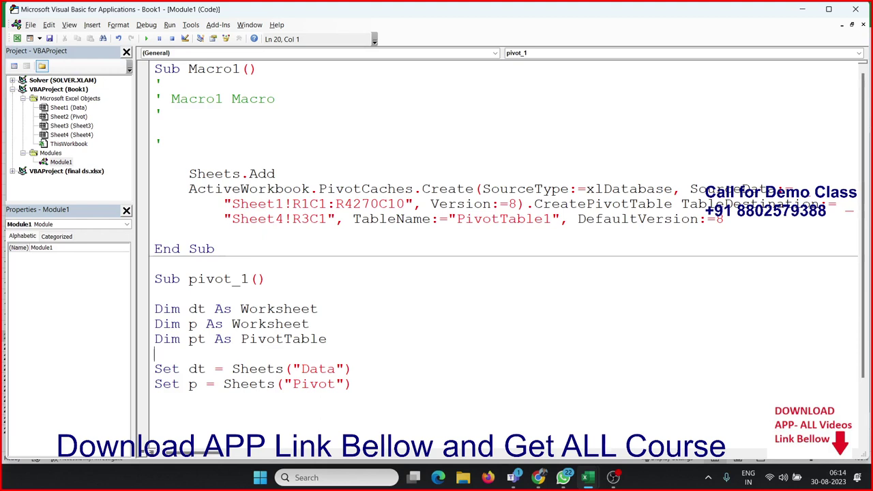
# - Declare Dim pc As PivotCache below the pt declaration
pyautogui.click(539, 477)
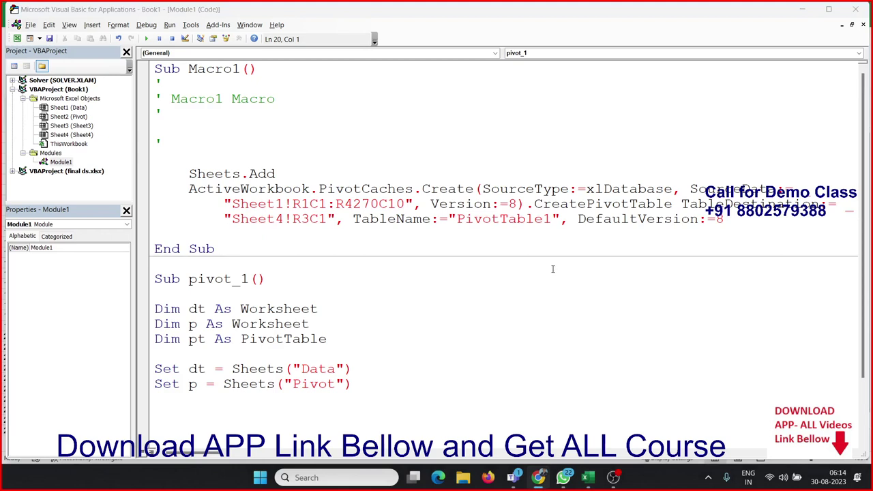
pyautogui.click(349, 341)
pyautogui.press('Return')
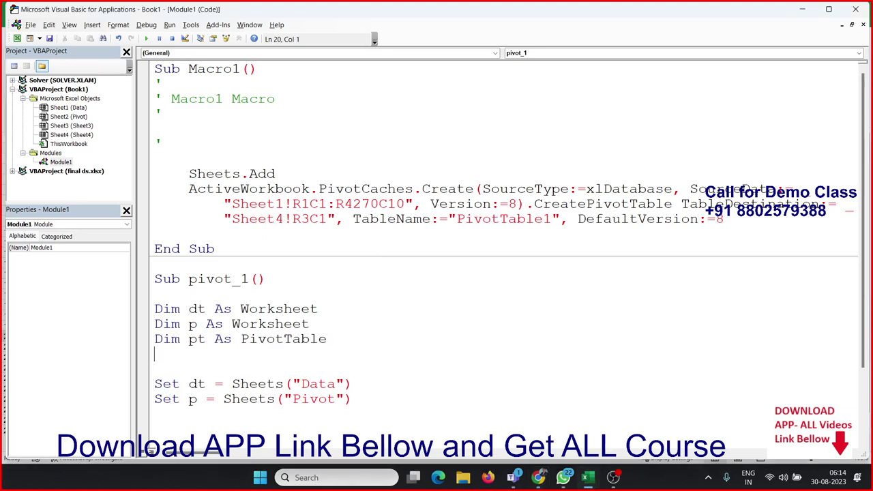
pyautogui.write('dim ')
pyautogui.write('pc as ')
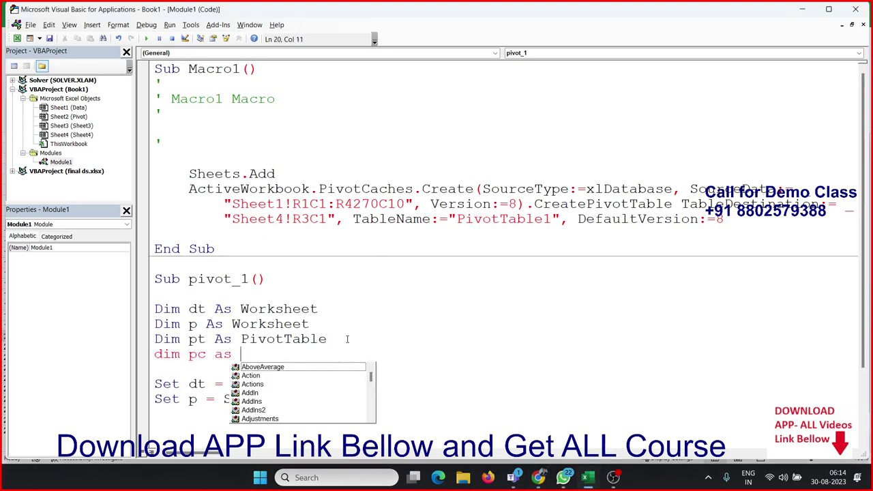
pyautogui.write('piv')
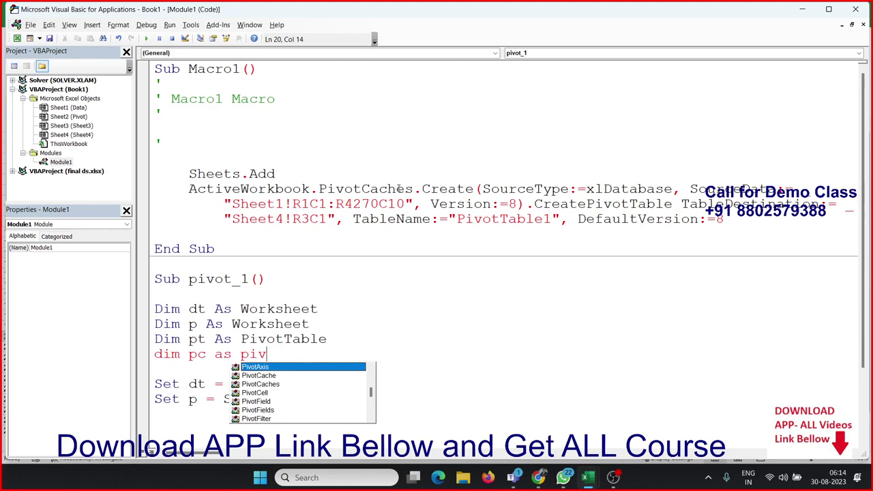
pyautogui.write('otc')
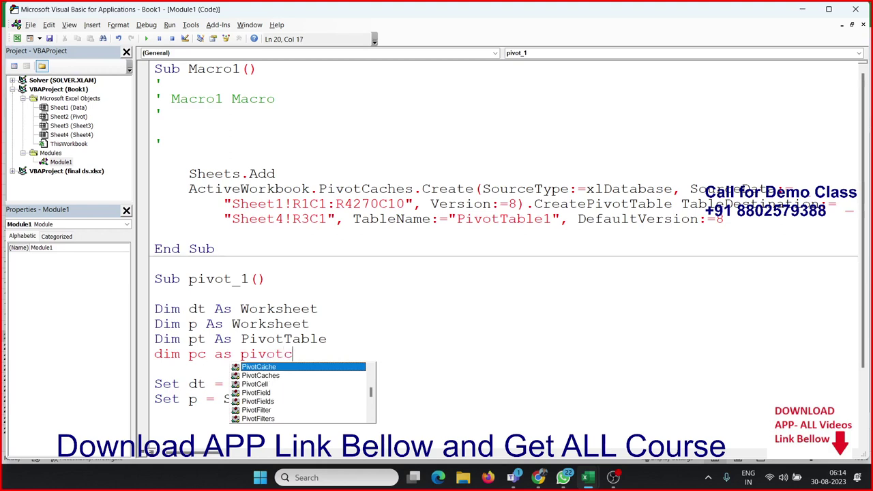
pyautogui.press('Tab')
pyautogui.press('Return')
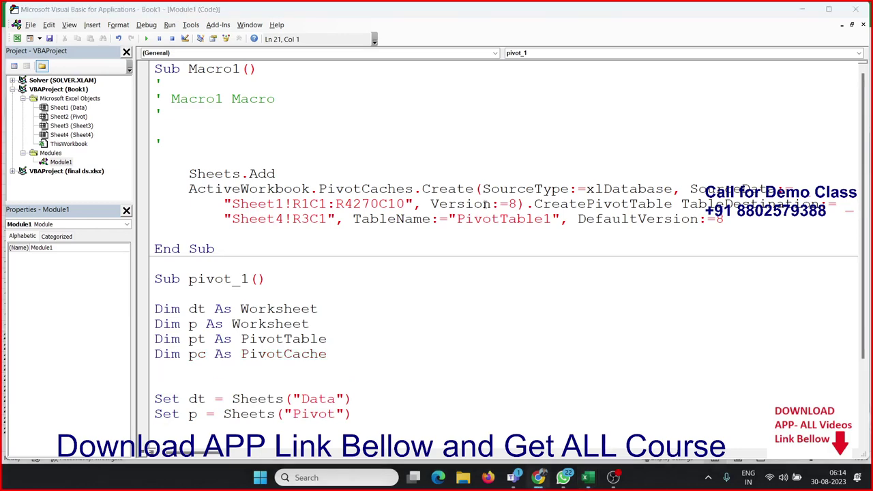
# - Begin the line Set pc = ThisWorkbook.PivotCaches.Create
pyautogui.scroll(-2, 237, 353)
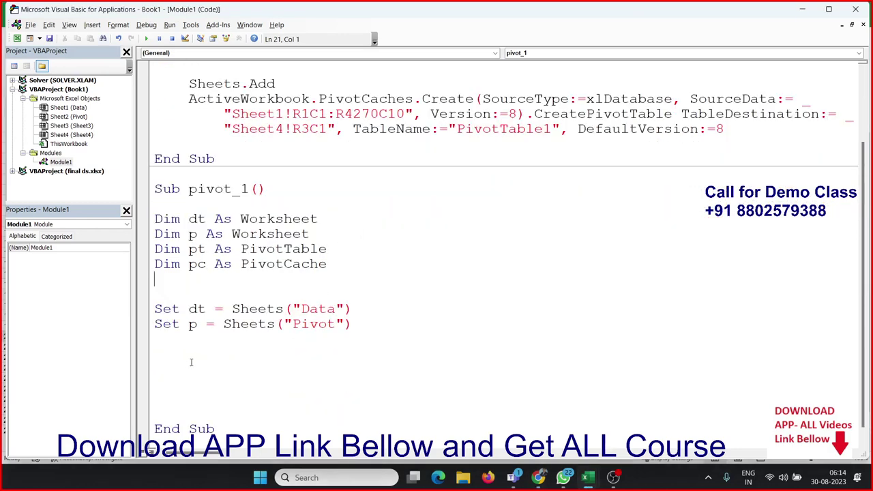
pyautogui.click(191, 361)
pyautogui.write('set pc')
pyautogui.write('=')
pyautogui.write('t')
pyautogui.write('his')
pyautogui.write('workb')
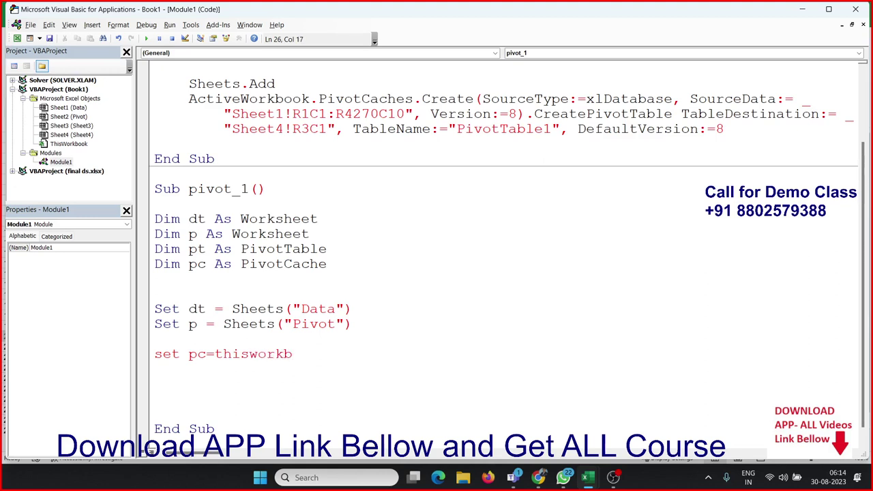
pyautogui.write('o')
pyautogui.press('BackSpace')
pyautogui.press('BackSpace')
pyautogui.press('BackSpace')
pyautogui.press('BackSpace')
pyautogui.press('BackSpace')
pyautogui.write('orkb')
pyautogui.write('ook')
pyautogui.write('.p')
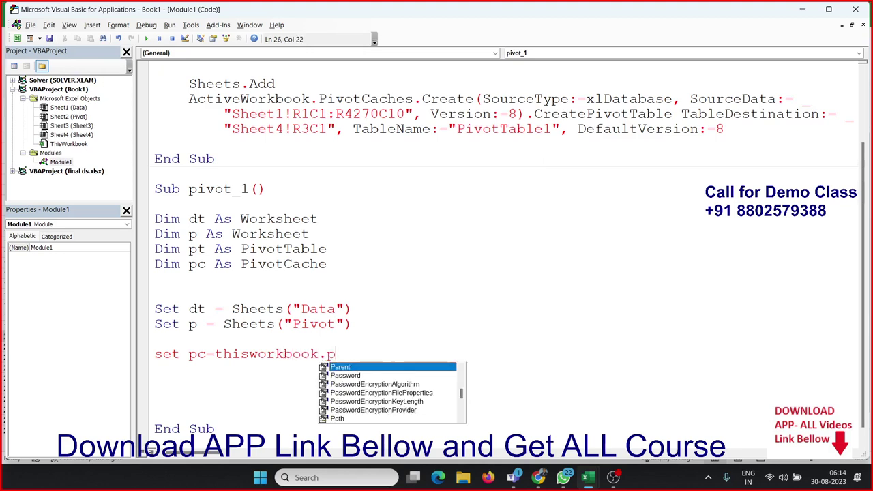
pyautogui.write('iv')
pyautogui.press('Tab')
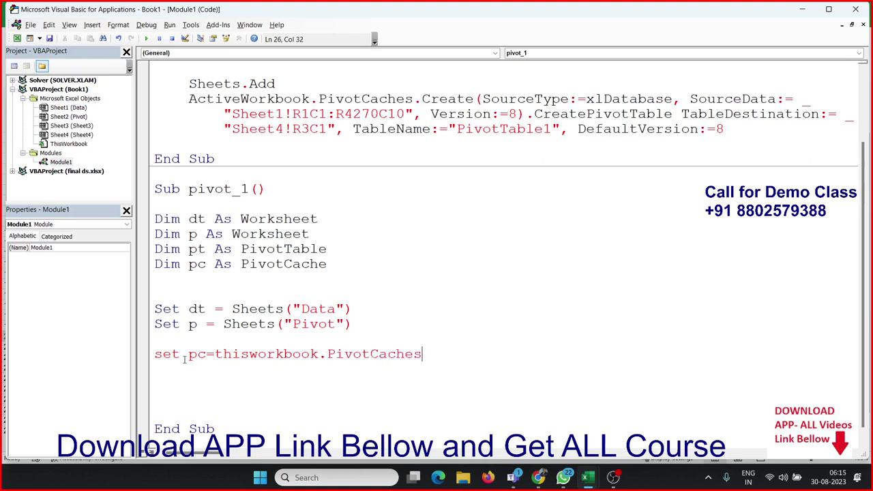
pyautogui.write('.c')
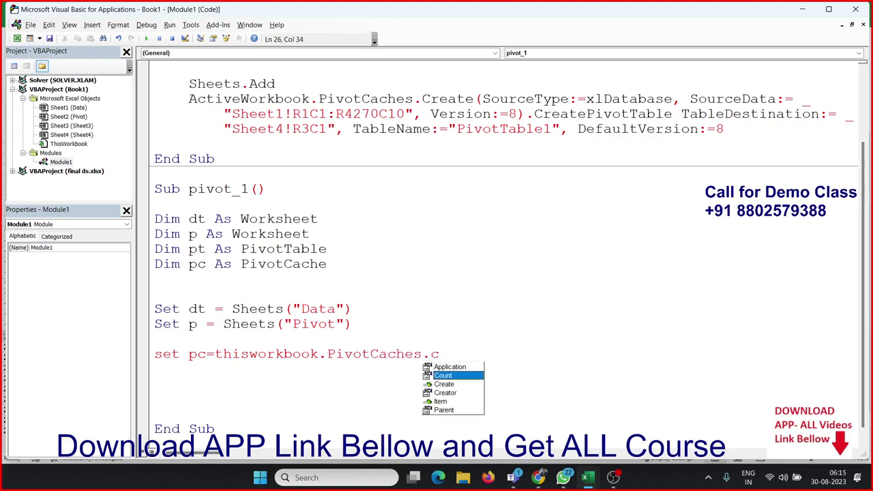
pyautogui.press('Down')
pyautogui.press('Tab')
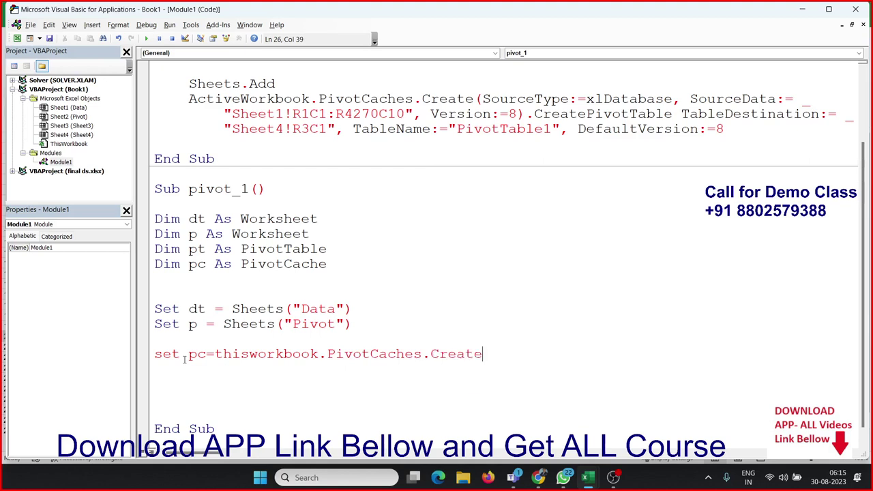
# - Add the xlDatabase argument, leave the source unfinished, and trigger the 'Expected: expression' error
pyautogui.write('(')
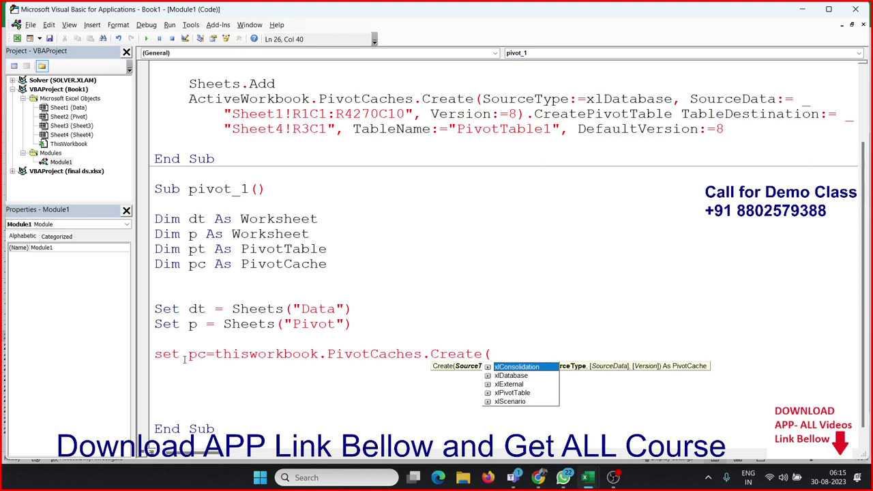
pyautogui.press('Down')
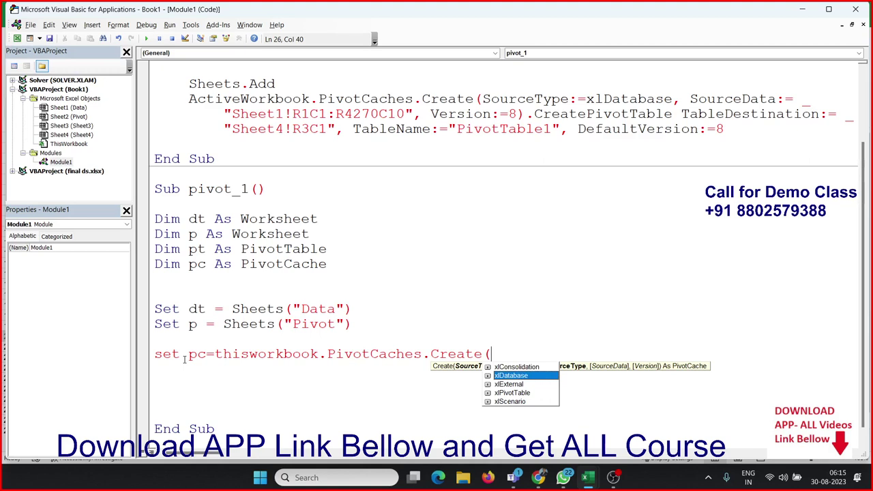
pyautogui.press('Tab')
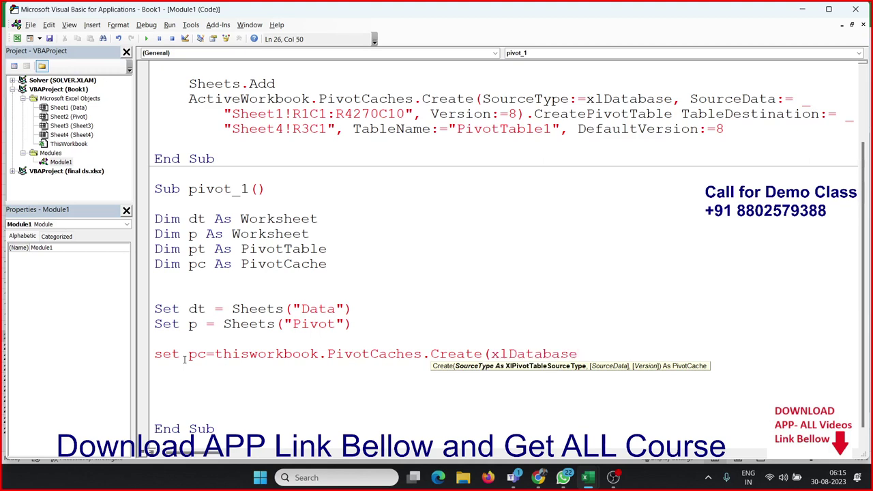
pyautogui.write(',')
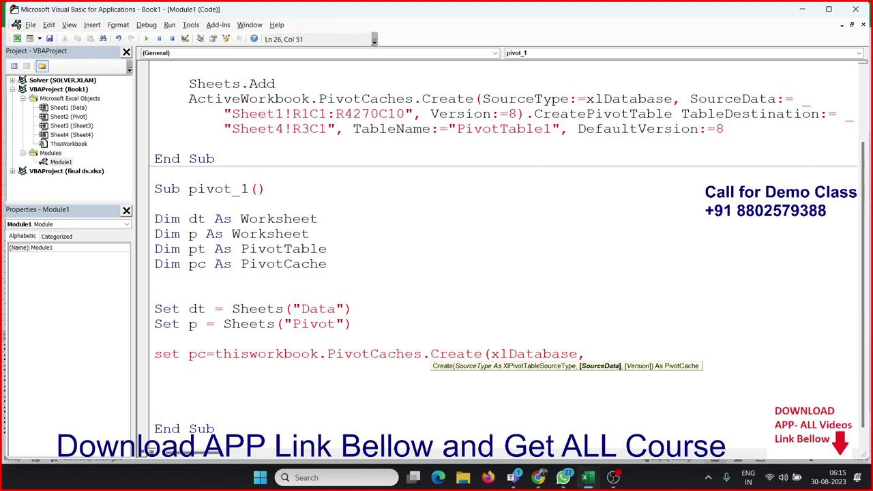
pyautogui.hotkey('alt', 'Tab')
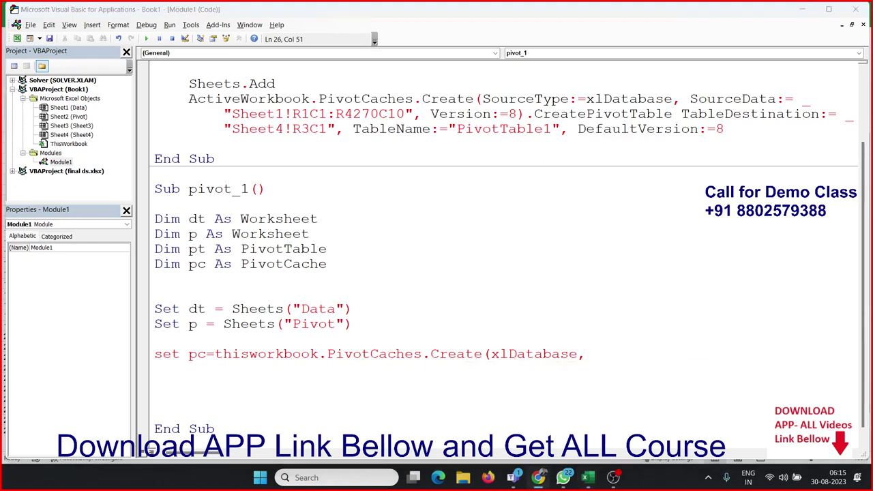
pyautogui.click(590, 356)
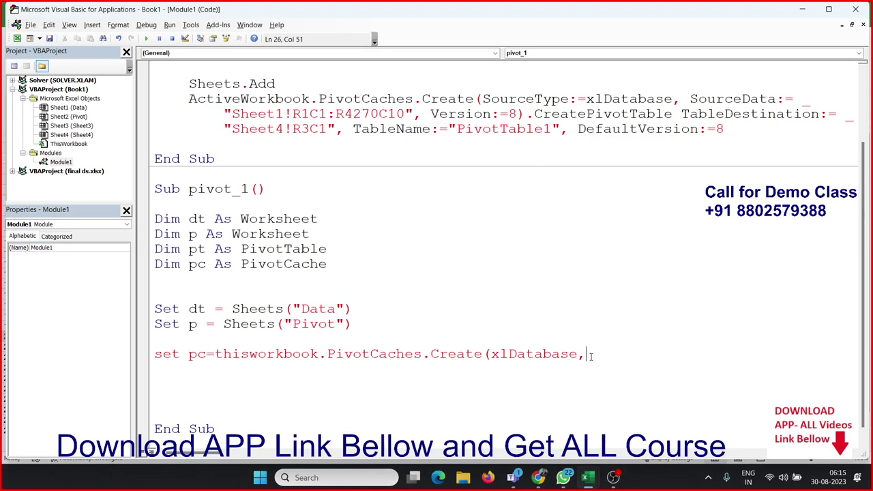
pyautogui.write('dt.')
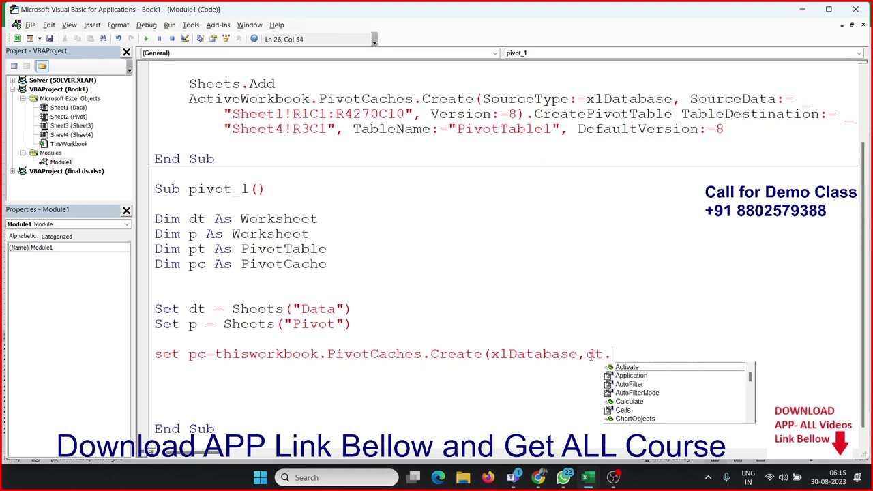
pyautogui.write('ra')
pyautogui.press('Tab')
pyautogui.write('(')
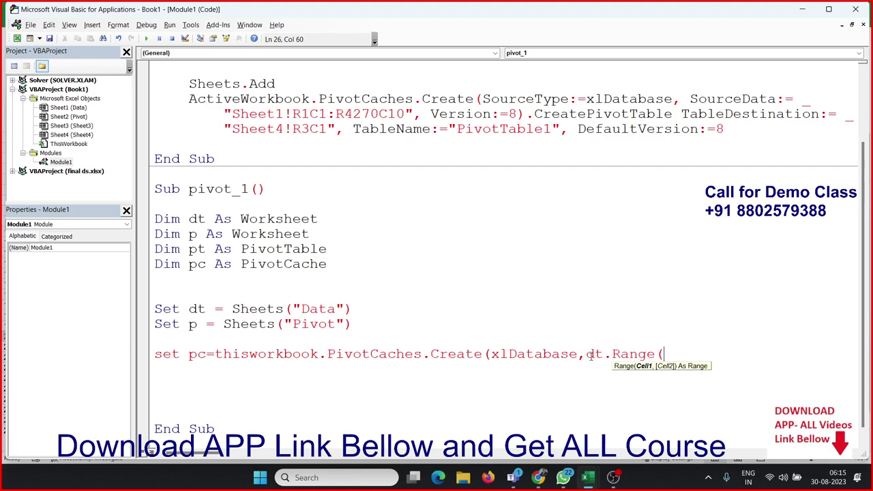
pyautogui.write('A"')
pyautogui.press('BackSpace')
pyautogui.press('BackSpace')
pyautogui.press('BackSpace')
pyautogui.press('BackSpace')
pyautogui.press('BackSpace')
pyautogui.press('BackSpace')
pyautogui.press('BackSpace')
pyautogui.press('BackSpace')
pyautogui.press('BackSpace')
pyautogui.press('BackSpace')
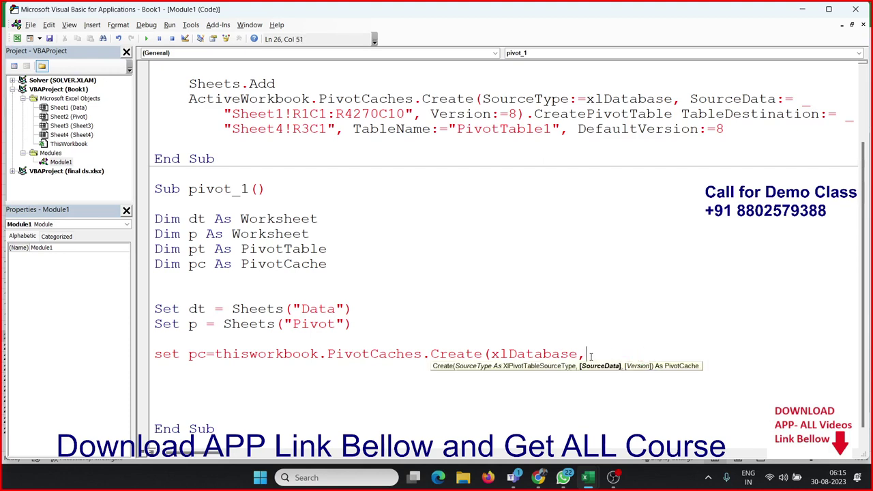
pyautogui.click(222, 293)
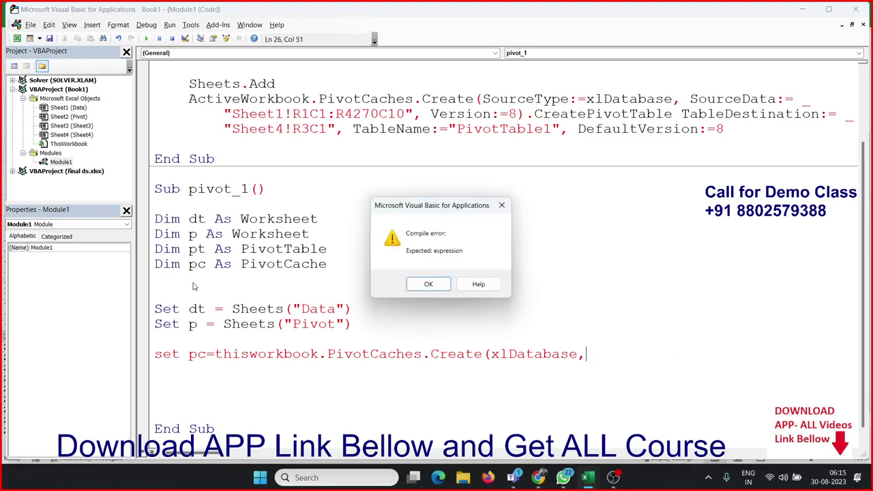
# - Dismiss the compile error and declare Dim r As Range
pyautogui.press('Return')
pyautogui.click(194, 282)
pyautogui.write('dim ')
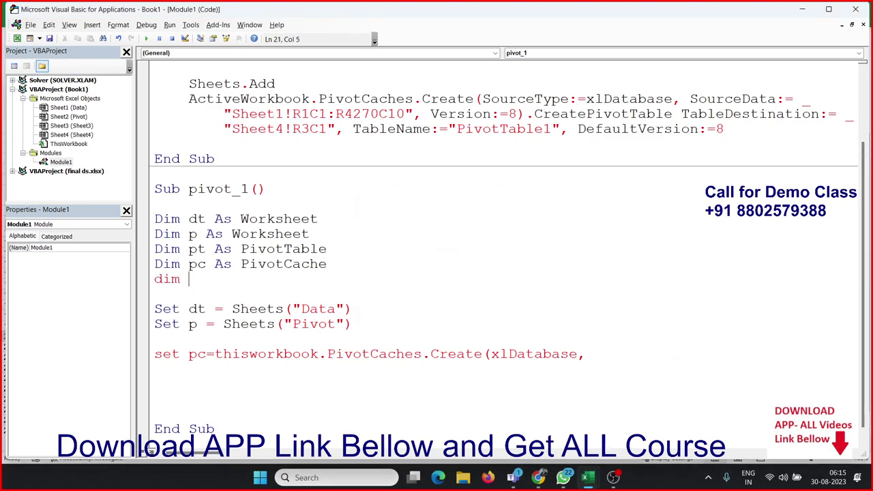
pyautogui.write('r as ra')
pyautogui.press('Tab')
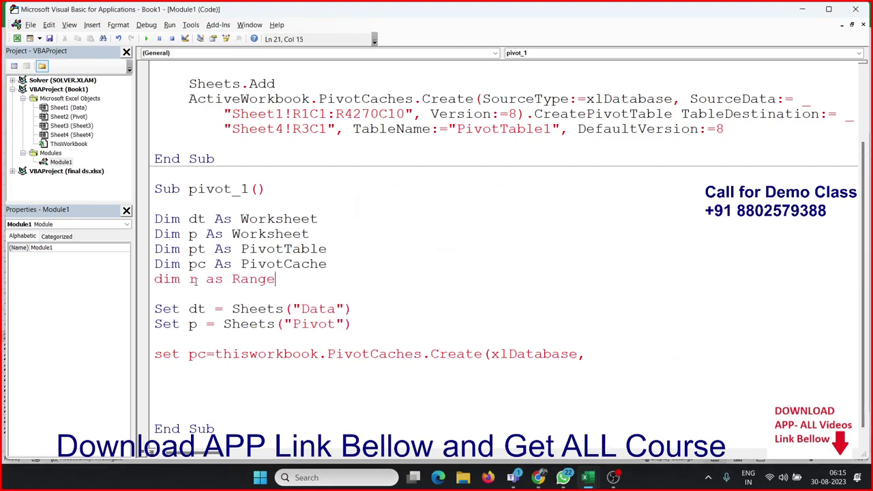
pyautogui.press('Return')
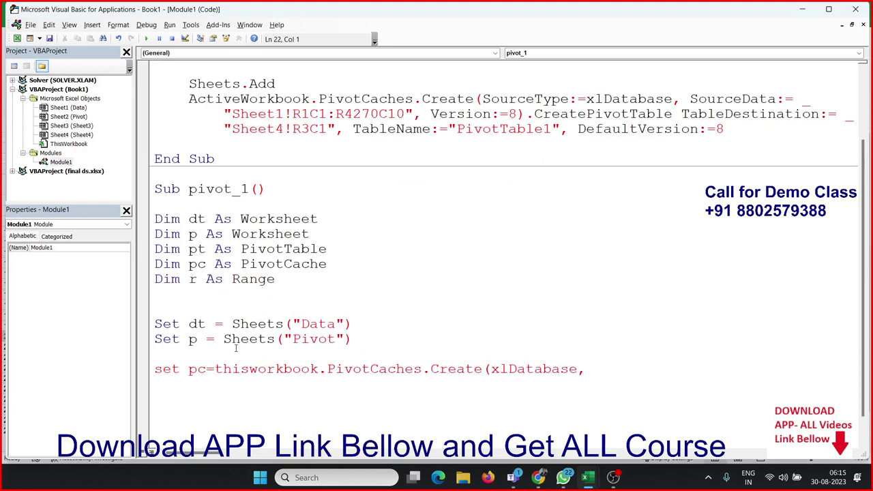
# - Below Set p, add Set r = dt.Range("A1").CurrentRegion
pyautogui.click(236, 348)
pyautogui.click(356, 325)
pyautogui.press('Down')
pyautogui.press('Return')
pyautogui.write('s')
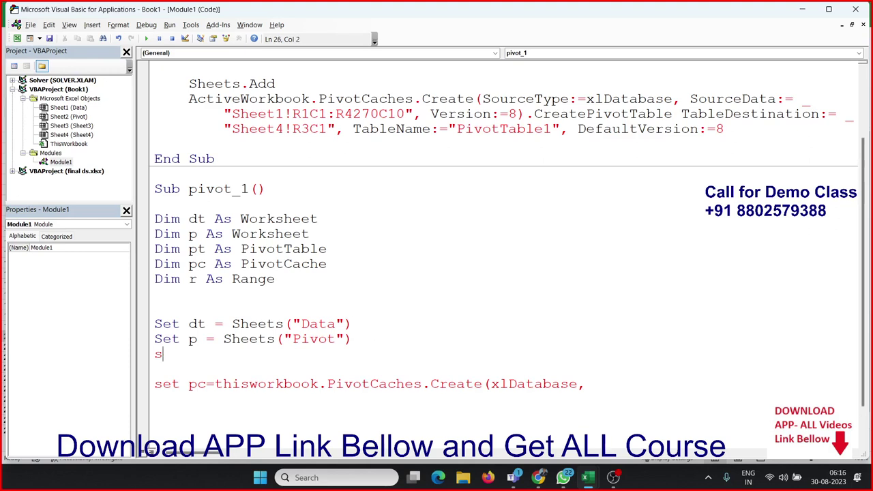
pyautogui.write('et r= ')
pyautogui.write('dt.')
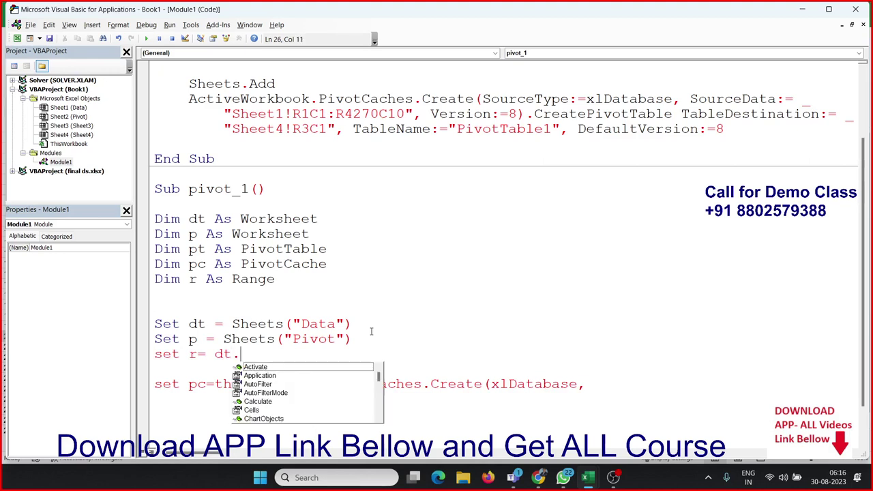
pyautogui.write('ta')
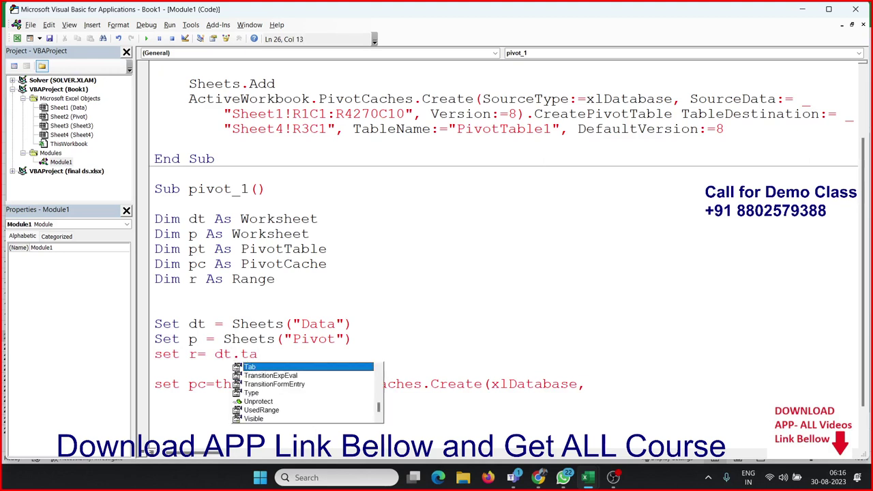
pyautogui.press('BackSpace')
pyautogui.press('BackSpace')
pyautogui.write('ra')
pyautogui.press('Tab')
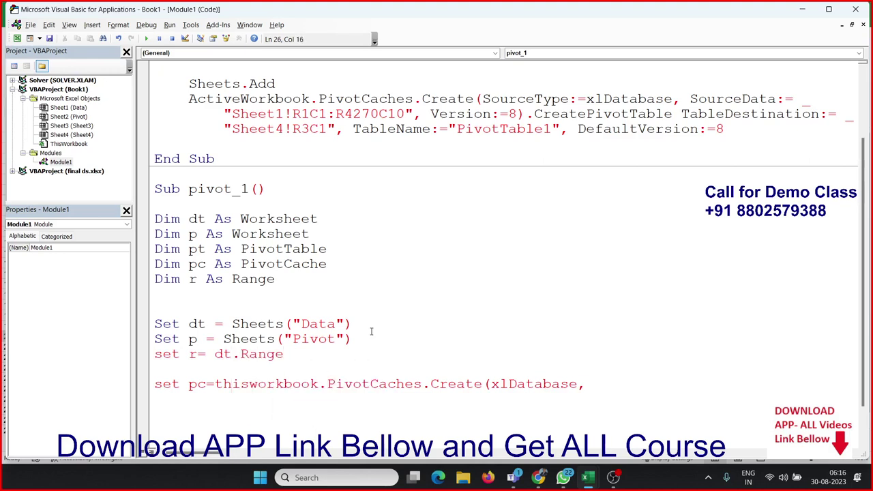
pyautogui.write('("A1')
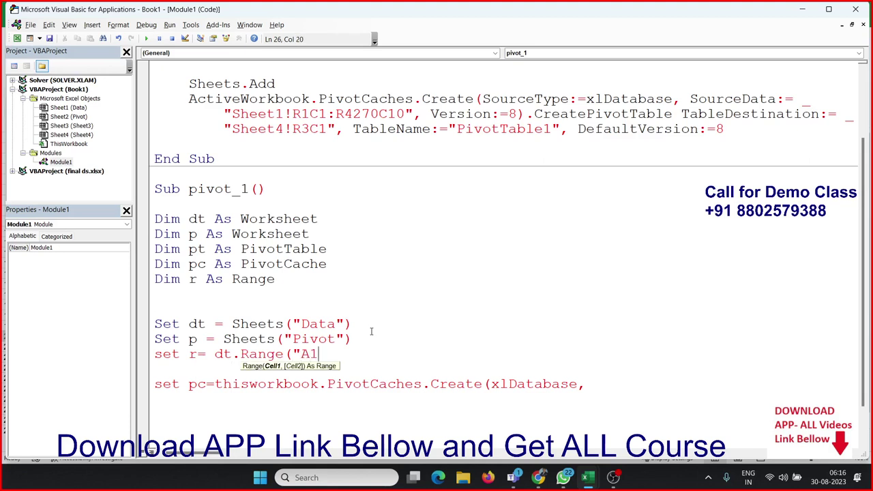
pyautogui.write('").cu')
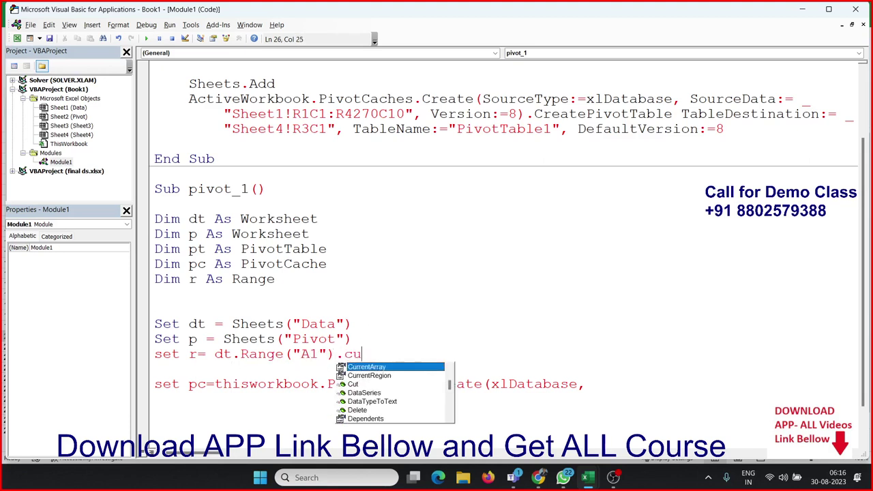
pyautogui.write('r')
pyautogui.press('Tab')
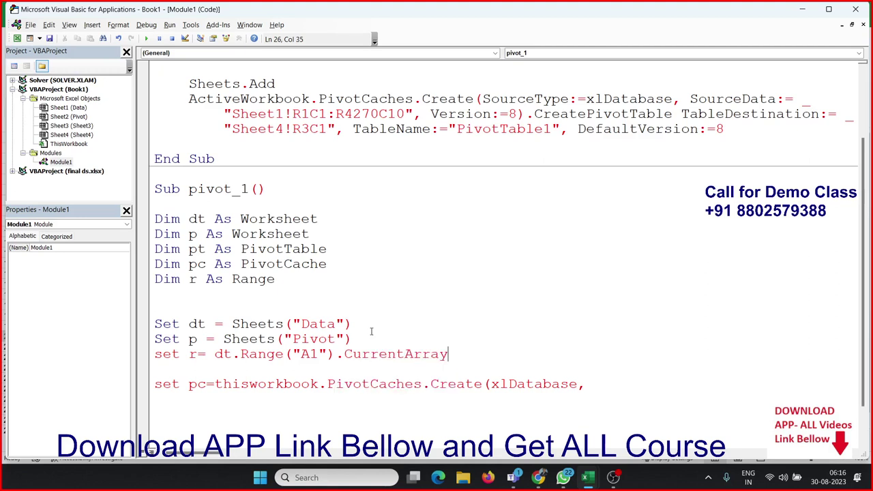
pyautogui.press('BackSpace')
pyautogui.press('BackSpace')
pyautogui.press('BackSpace')
pyautogui.press('BackSpace')
pyautogui.press('BackSpace')
pyautogui.press('BackSpace')
pyautogui.press('BackSpace')
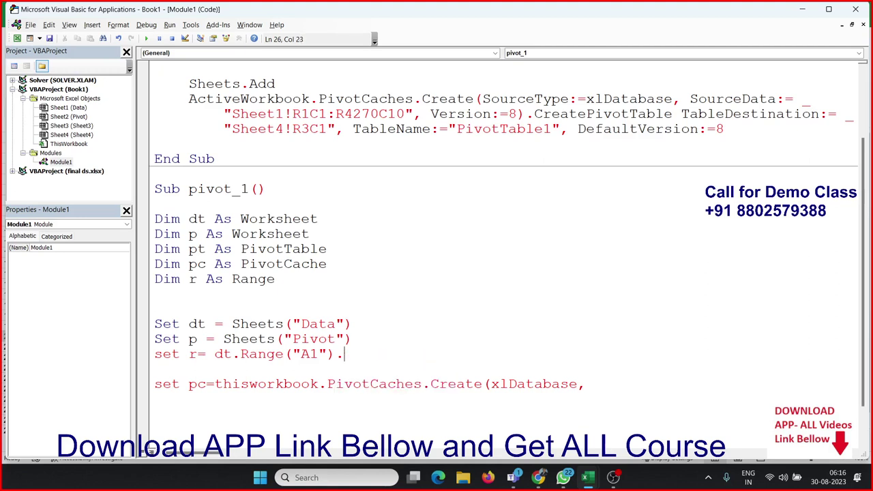
pyautogui.press('BackSpace')
pyautogui.press('BackSpace')
pyautogui.write(')')
pyautogui.write('.cu')
pyautogui.press('Down')
pyautogui.press('Tab')
# - Complete the pivot cache line as PivotCaches.Create(xlDatabase, r)
pyautogui.click(590, 384)
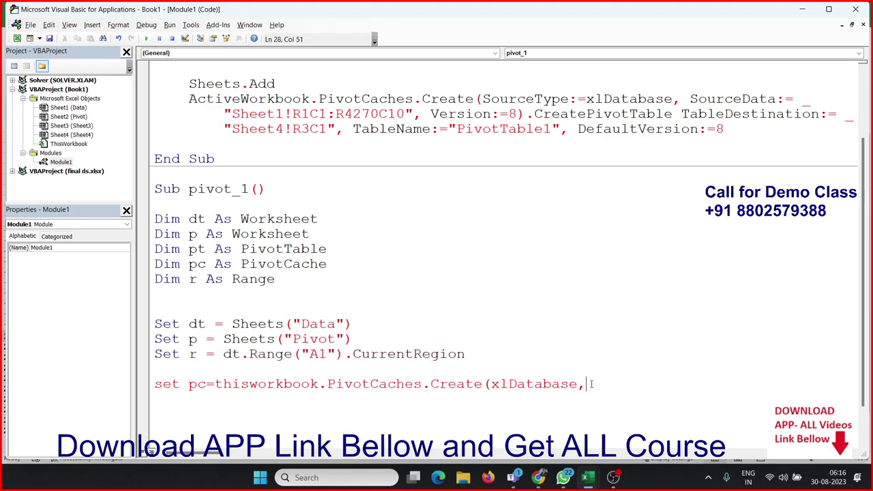
pyautogui.write('r')
pyautogui.write(')')
pyautogui.press('Return')
pyautogui.scroll(-1, 838, 316)
pyautogui.scroll(1, 320, 199)
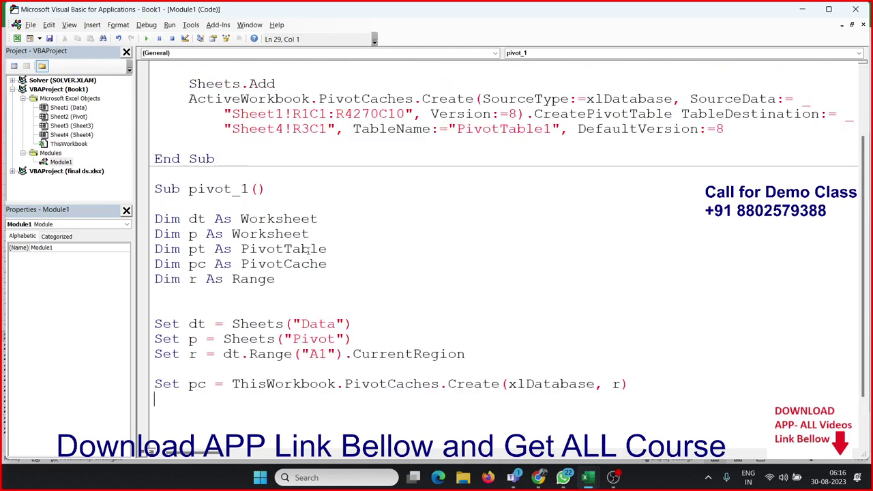
pyautogui.scroll(3, 375, 185)
pyautogui.doubleClick(469, 144)
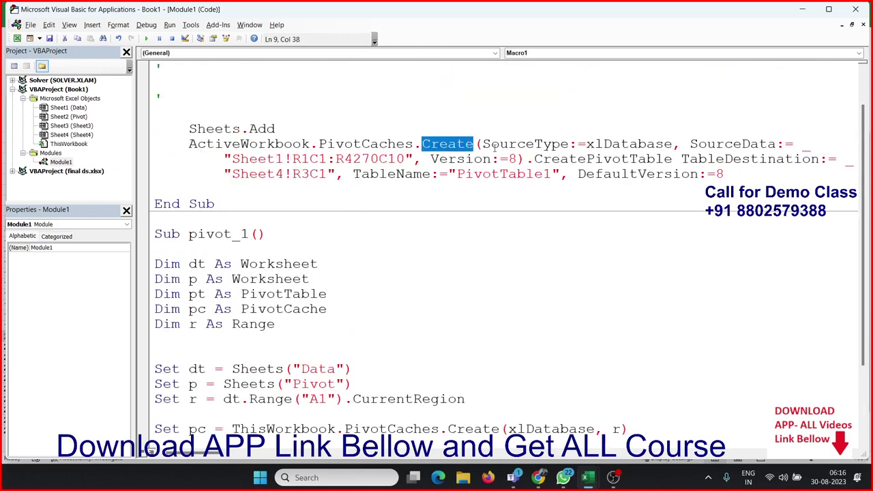
pyautogui.doubleClick(515, 144)
pyautogui.doubleClick(700, 143)
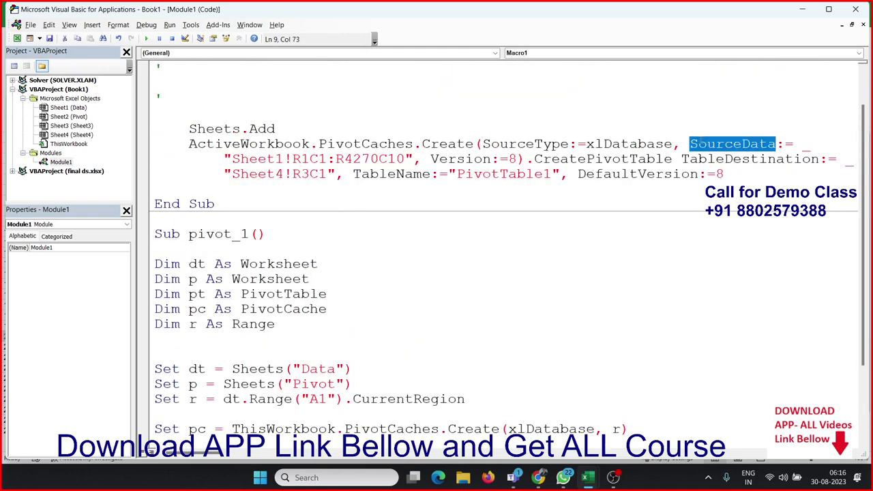
pyautogui.click(538, 153)
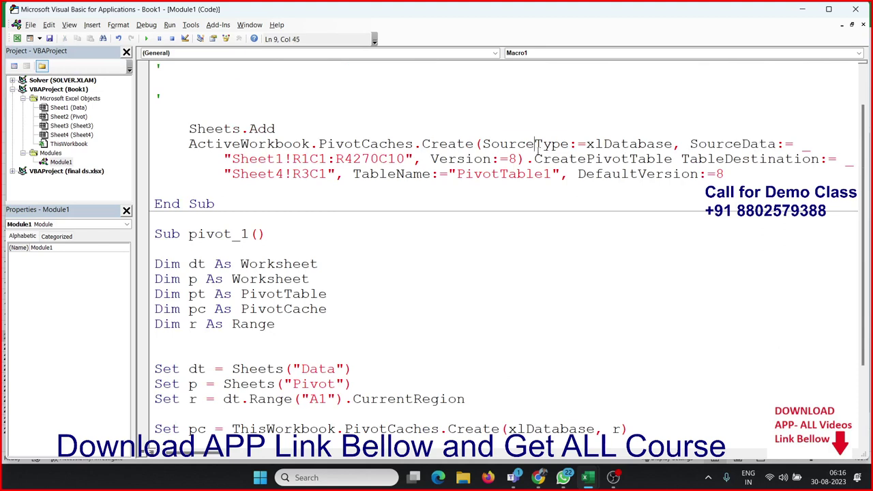
pyautogui.doubleClick(526, 144)
pyautogui.doubleClick(612, 143)
pyautogui.doubleClick(715, 146)
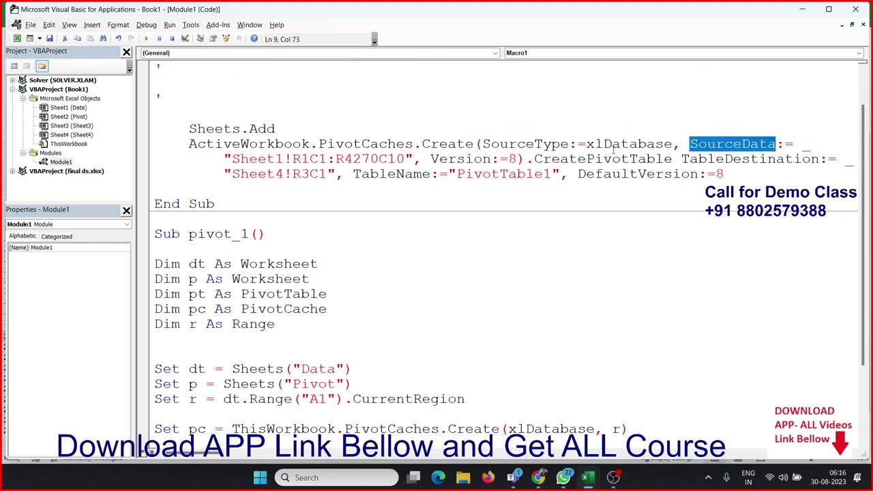
pyautogui.doubleClick(404, 158)
pyautogui.scroll(-1, 440, 186)
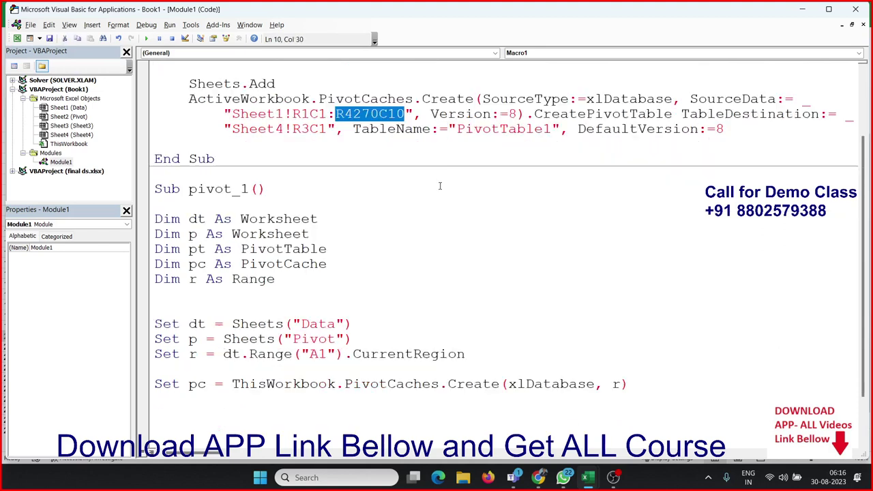
pyautogui.click(455, 115)
pyautogui.scroll(-1, 477, 266)
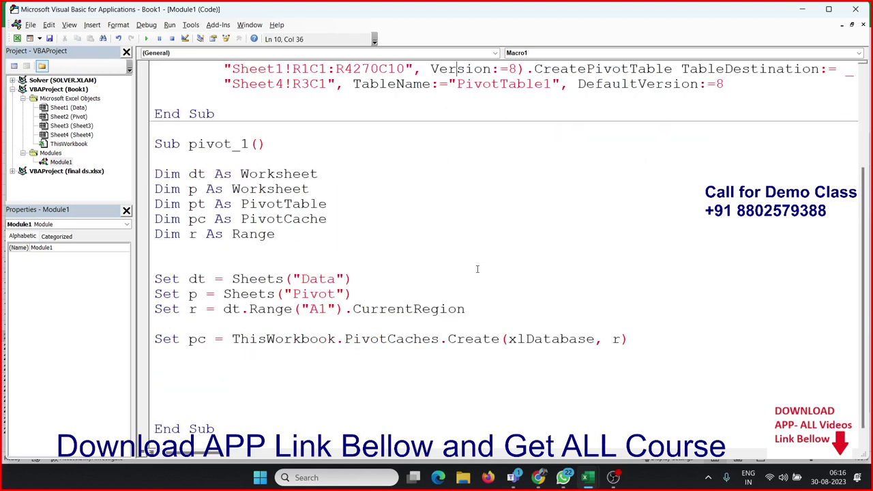
pyautogui.scroll(-1, 478, 266)
pyautogui.click(269, 371)
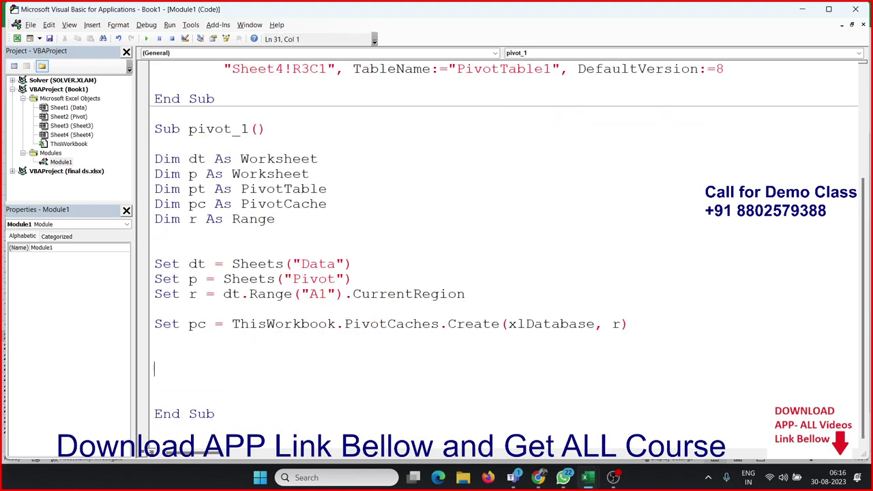
# - Add a new line below the Set pc statement and start typing 'set pt = d'
pyautogui.click(537, 477)
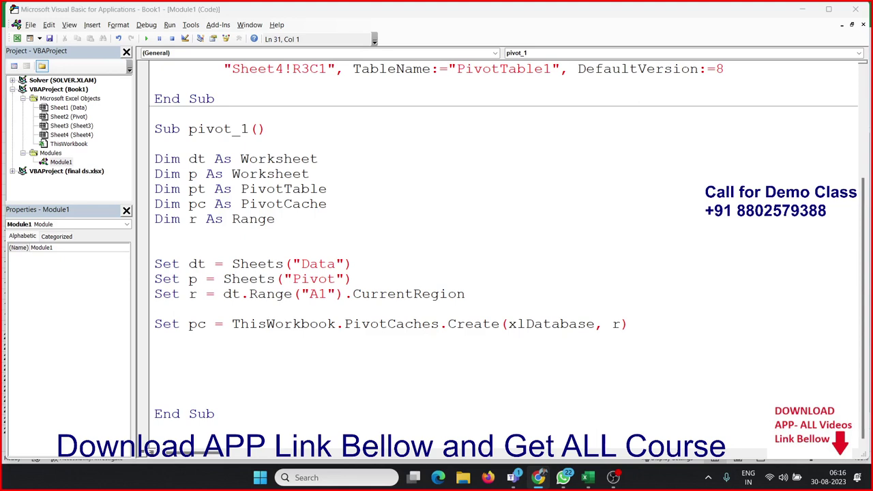
pyautogui.click(168, 341)
pyautogui.press('Return')
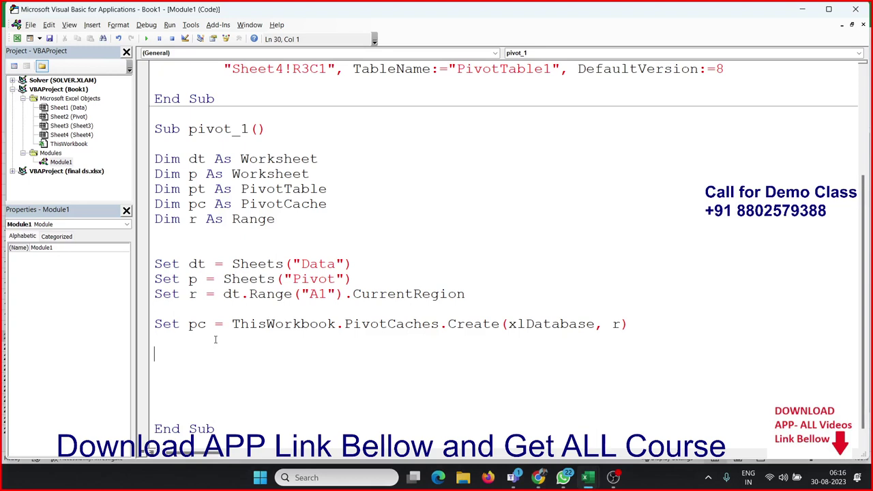
pyautogui.write('set ')
pyautogui.write('p')
pyautogui.write('t = ')
pyautogui.write('d')
pyautogui.click(538, 478)
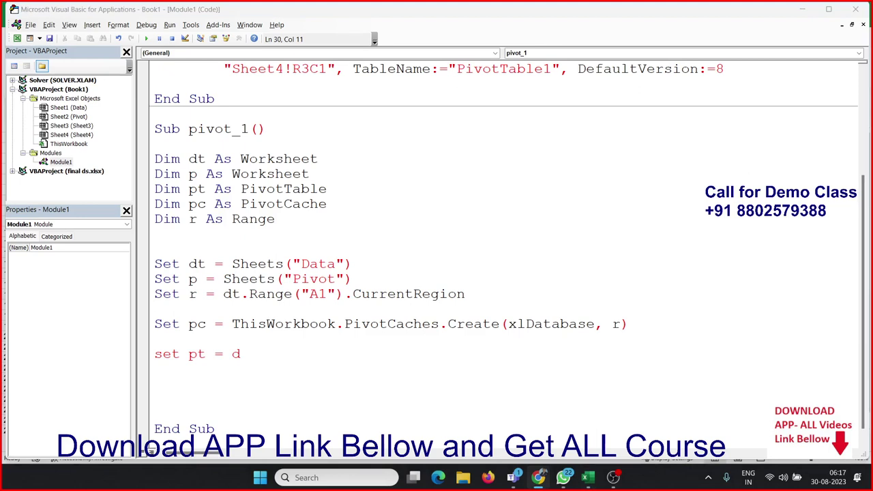
# - Extend the line to 'set pt = dt.' and dismiss the resulting compile error
pyautogui.click(271, 363)
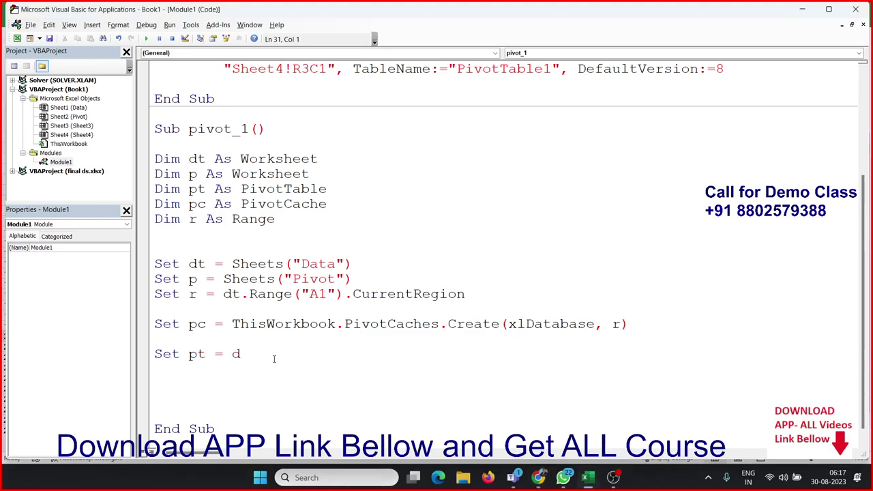
pyautogui.write('t')
pyautogui.write('.')
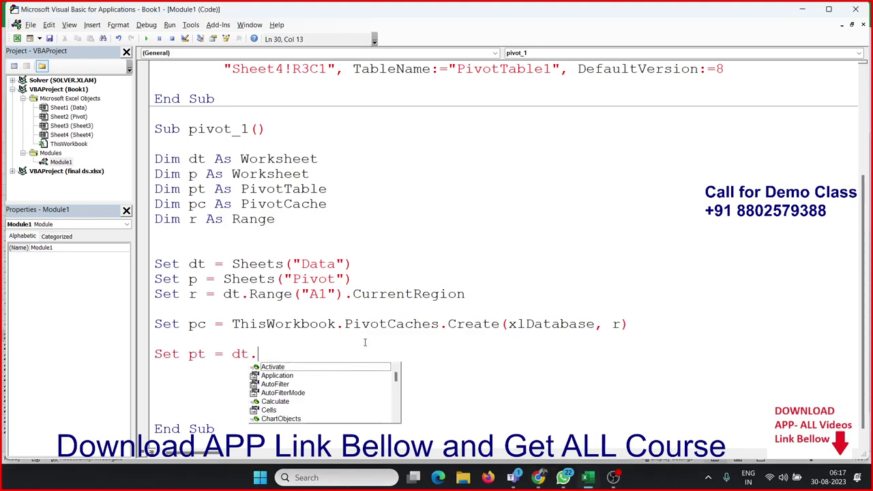
pyautogui.press('BackSpace')
pyautogui.write('.')
pyautogui.press('Escape')
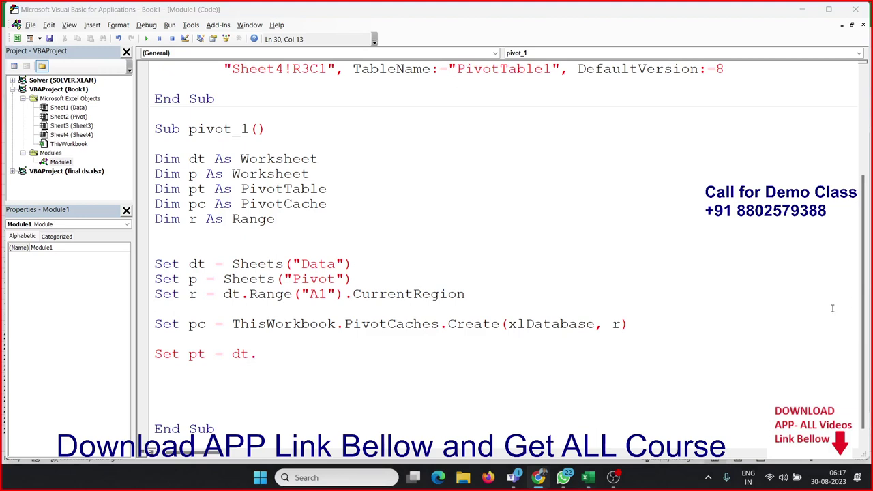
pyautogui.click(260, 352)
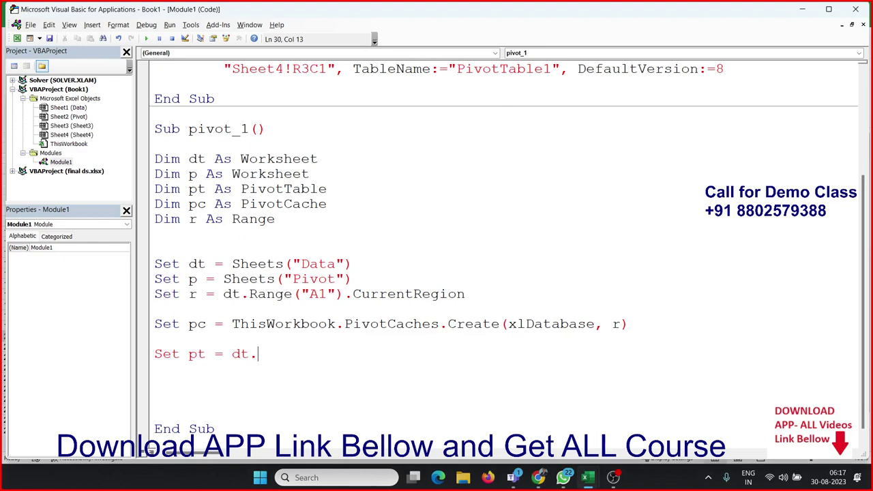
pyautogui.hotkey('alt', 'Tab')
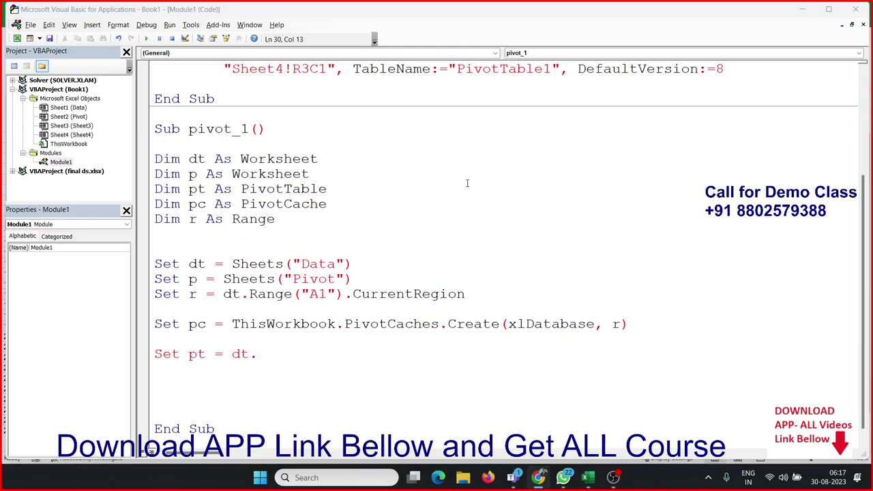
pyautogui.click(318, 204)
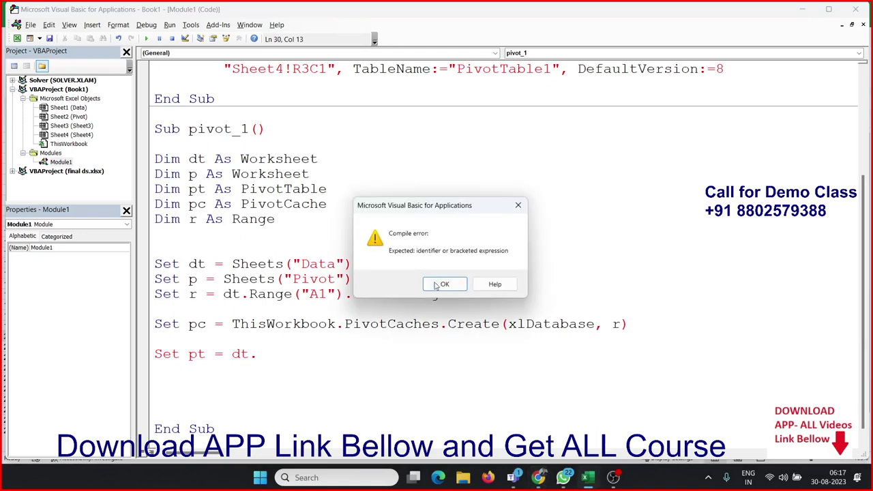
pyautogui.click(440, 284)
pyautogui.scroll(2, 377, 261)
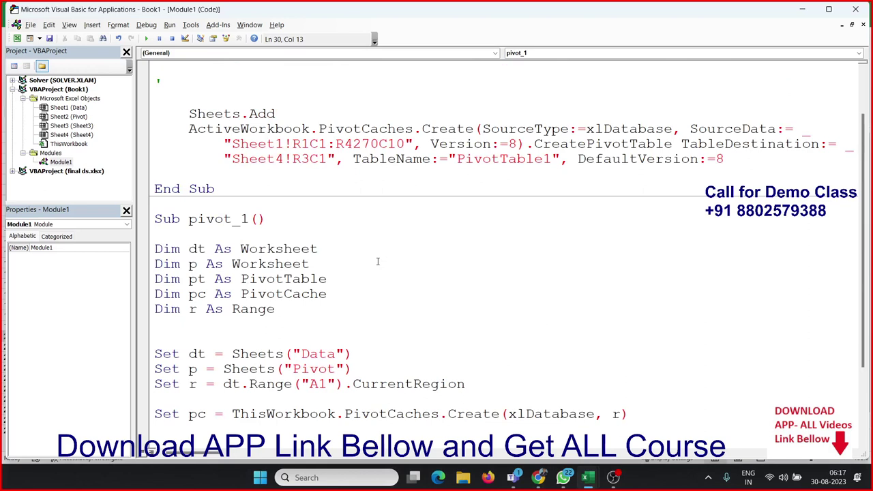
pyautogui.scroll(-1, 377, 261)
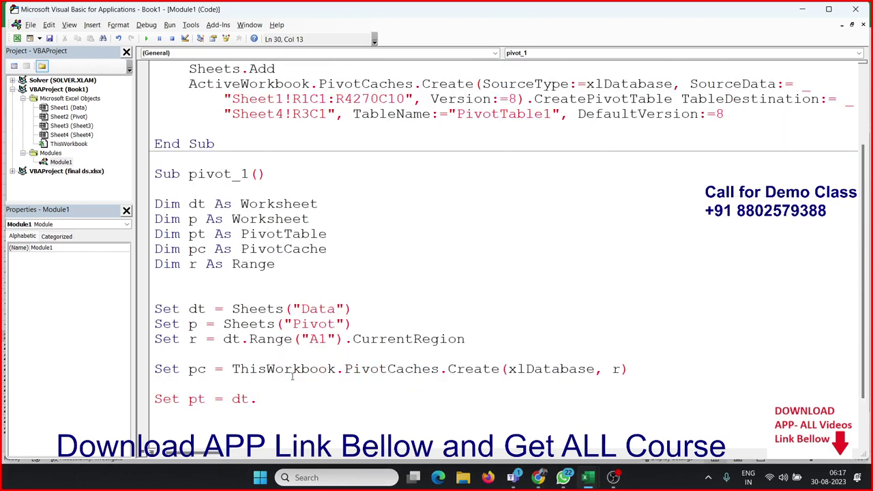
# - Continue the line as dt.PivotTables.add(pc,p.Range("A1")) using IntelliSense completions
pyautogui.press('BackSpace')
pyautogui.write('.')
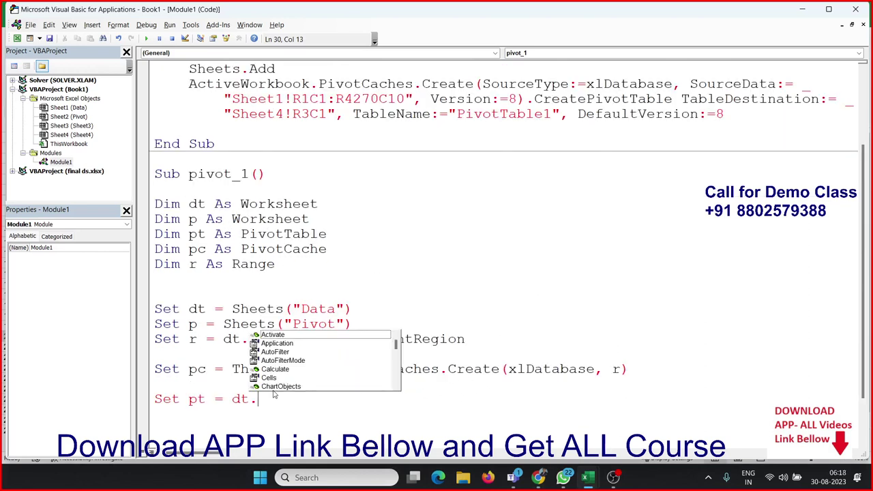
pyautogui.write('p')
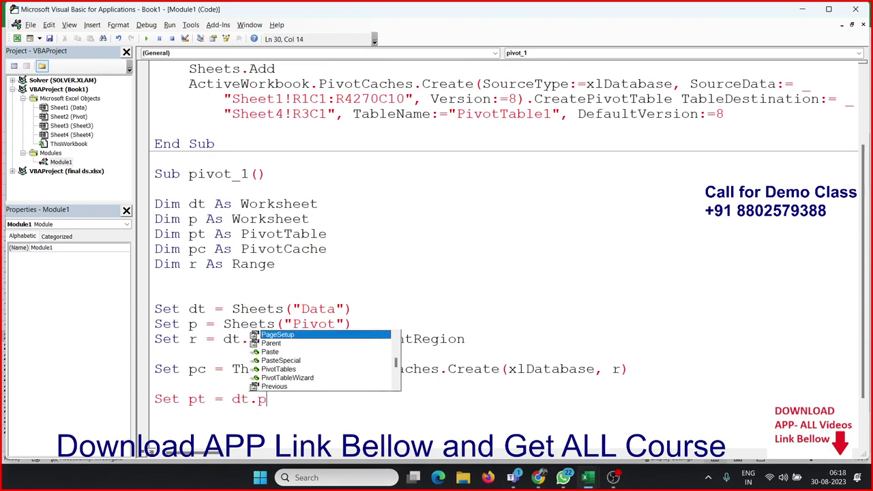
pyautogui.write('r')
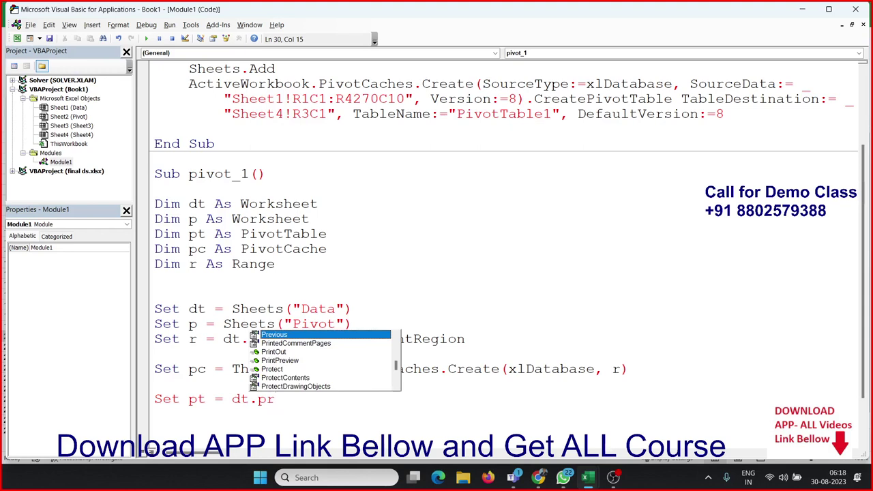
pyautogui.press('BackSpace')
pyautogui.write('ito')
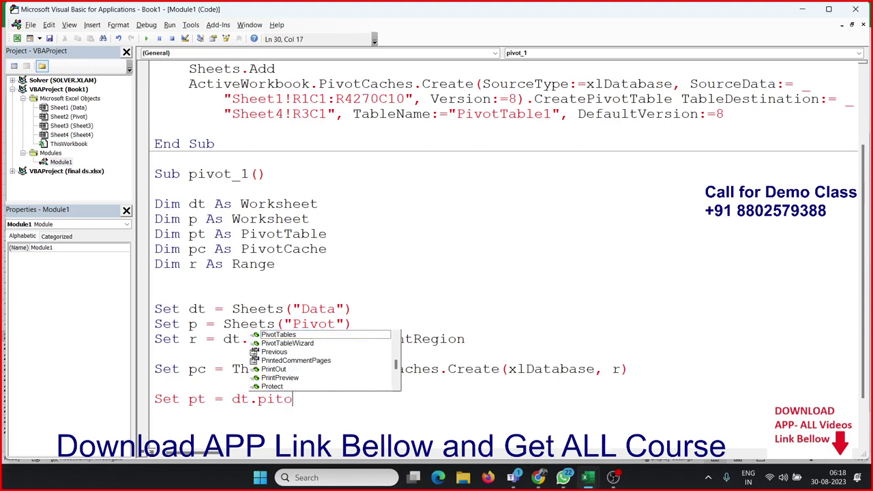
pyautogui.press('Tab')
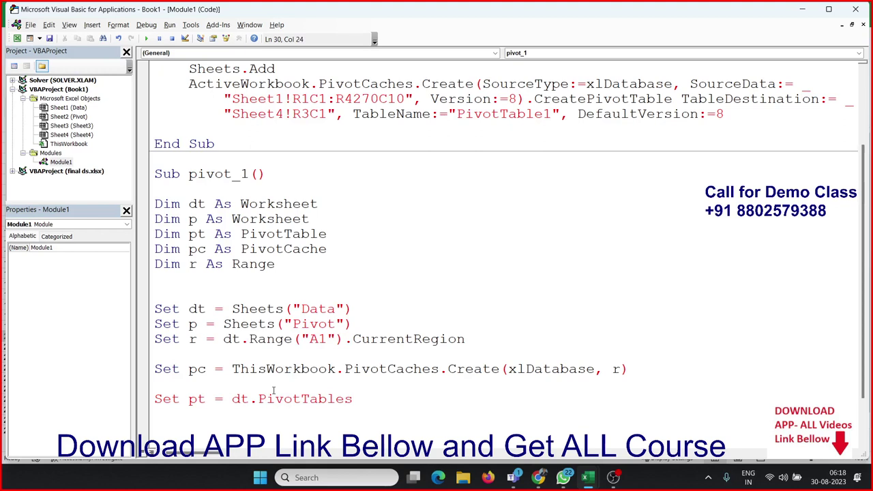
pyautogui.write('.a')
pyautogui.write('dd')
pyautogui.write('(')
pyautogui.write('pc')
pyautogui.write(',')
pyautogui.write('p.')
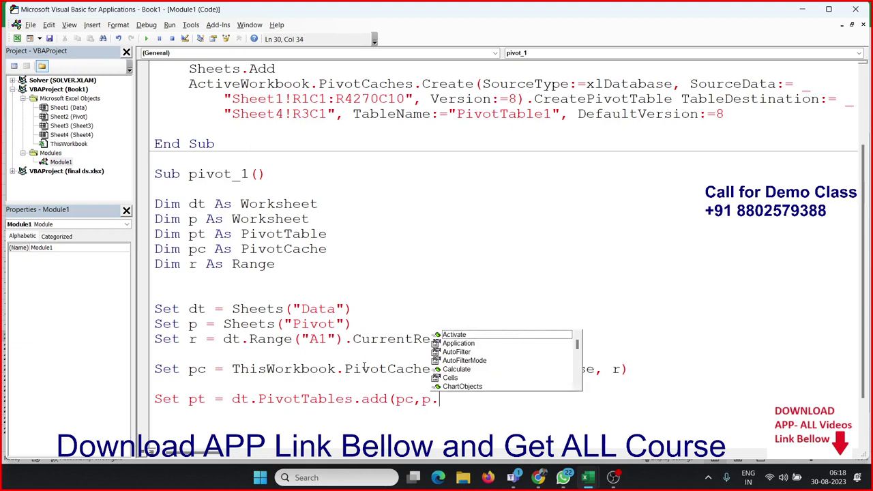
pyautogui.write('ra')
pyautogui.press('Tab')
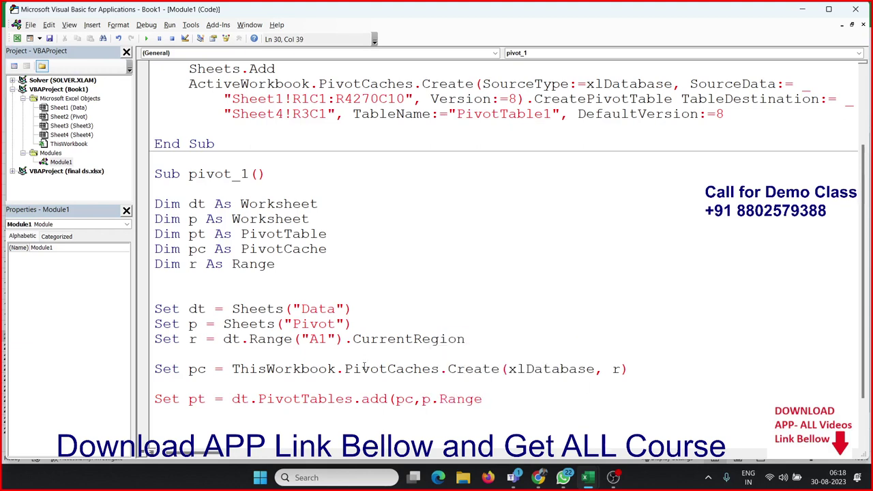
pyautogui.write('("A')
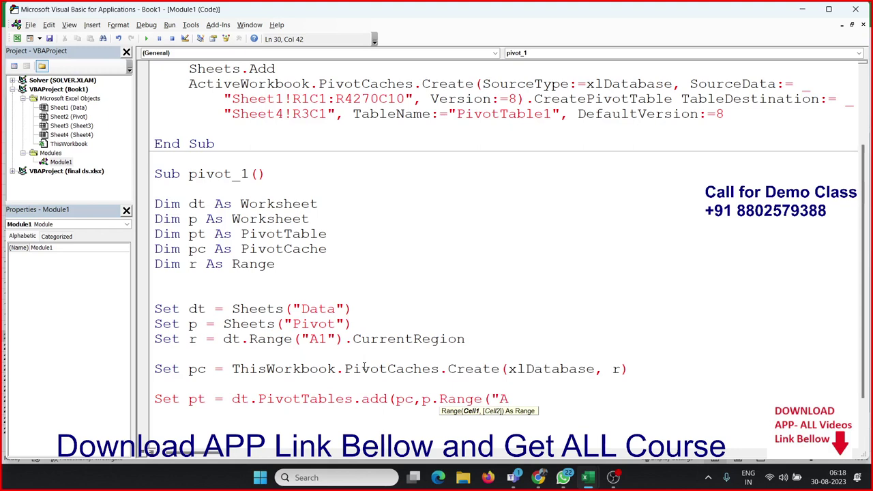
pyautogui.write('1"')
pyautogui.write(')')
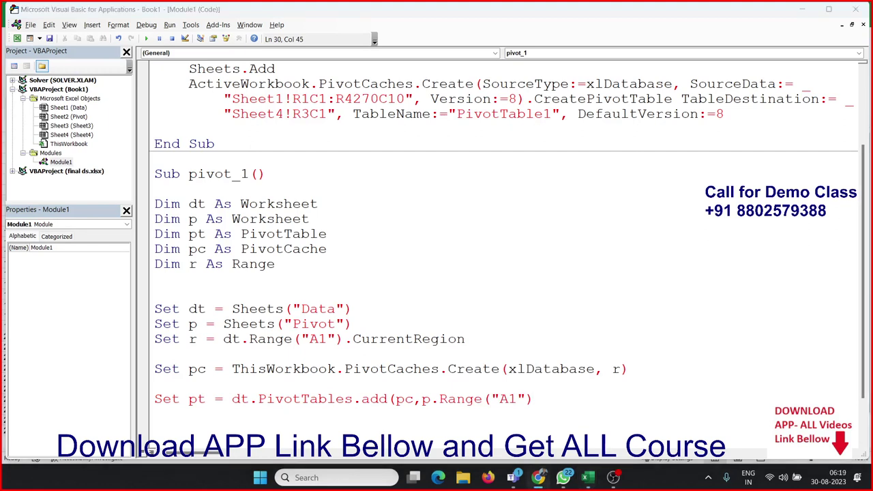
# - Dismiss the compile error and finish the call as Add(pc, p.Range("A1"), "P1")
pyautogui.click(563, 410)
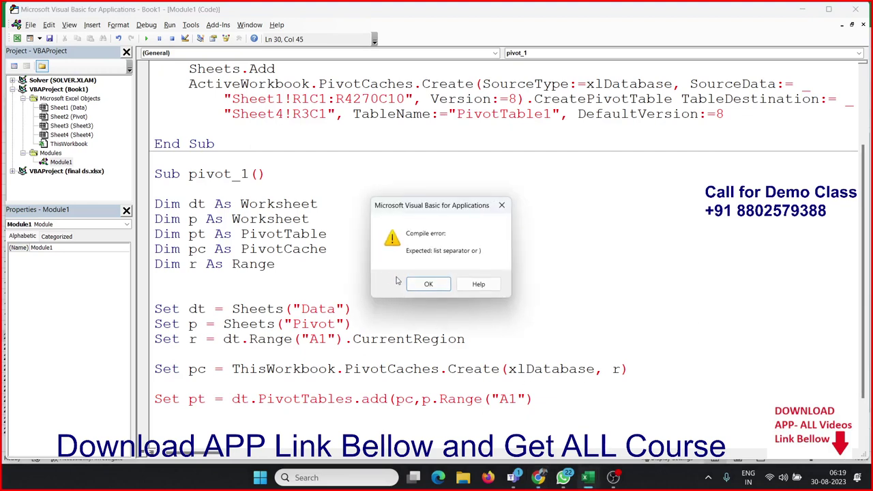
pyautogui.click(426, 283)
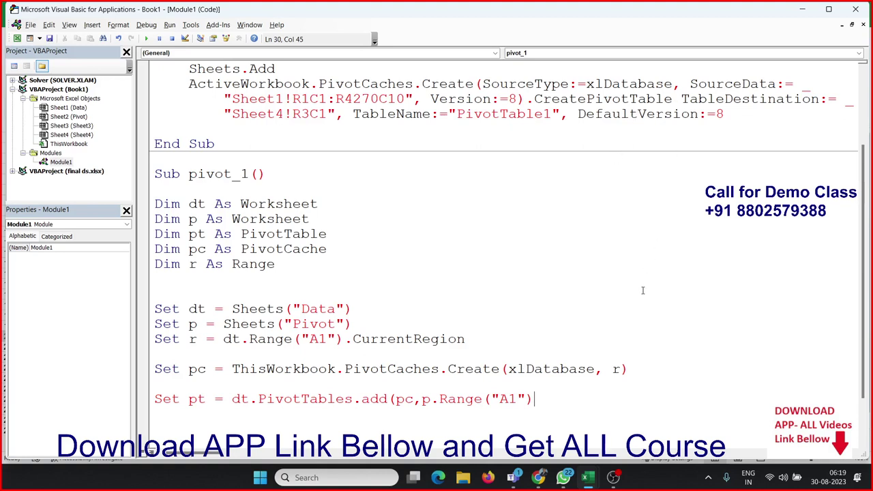
pyautogui.write(', "P')
pyautogui.write('1"')
pyautogui.write(')')
pyautogui.press('Return')
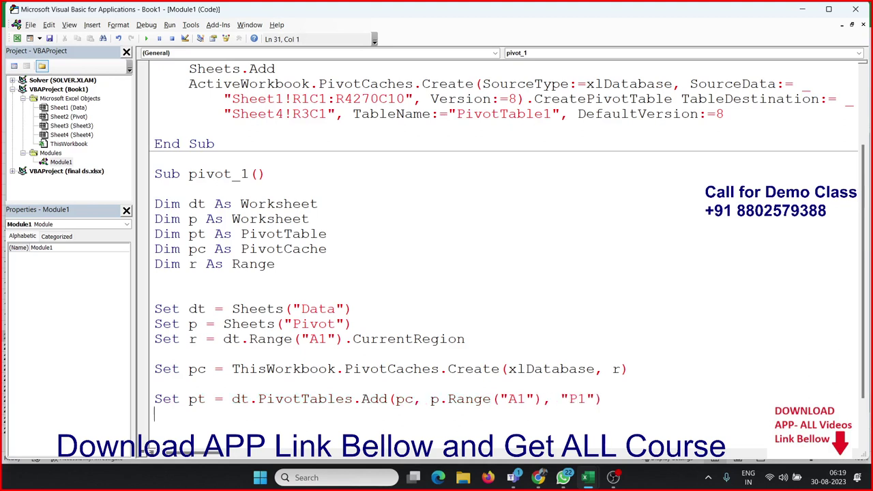
pyautogui.press('Return')
pyautogui.press('Return')
pyautogui.press('Return')
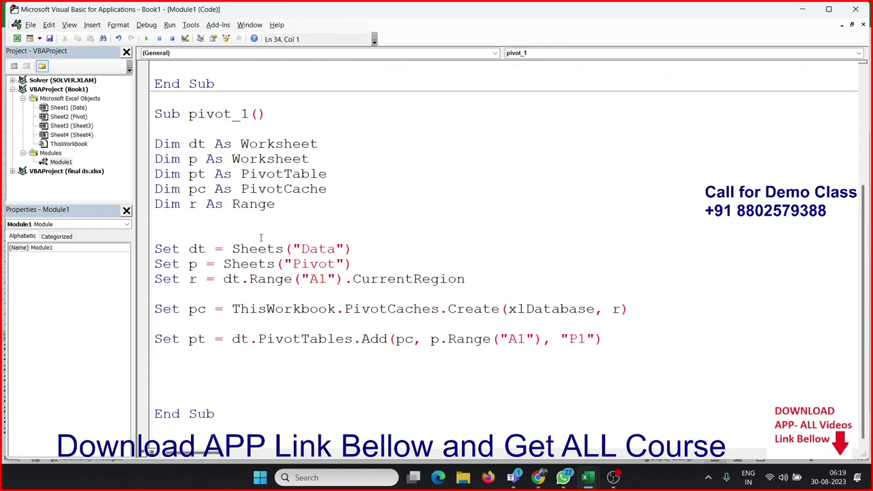
pyautogui.click(214, 219)
# - Run pivot_1 from the Book1 macro list and debug the run-time error 5 line
pyautogui.hotkey('alt', 'Tab')
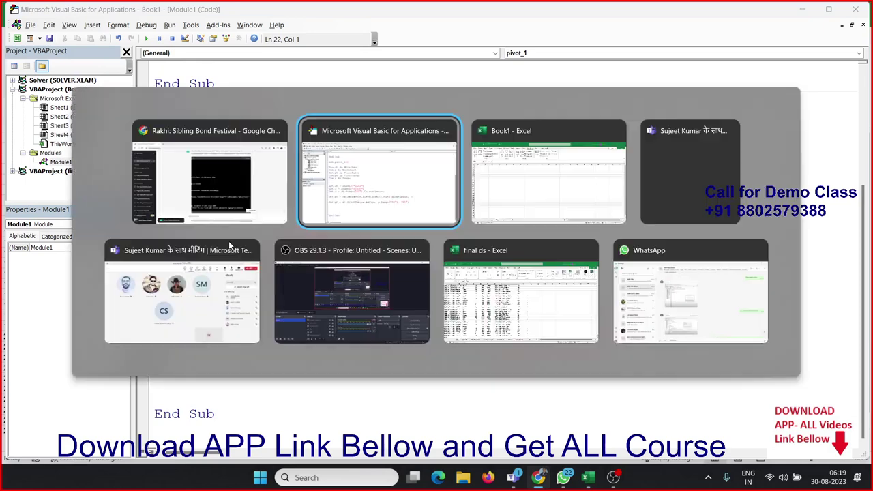
pyautogui.hotkey('alt', 'Tab')
pyautogui.click(112, 443)
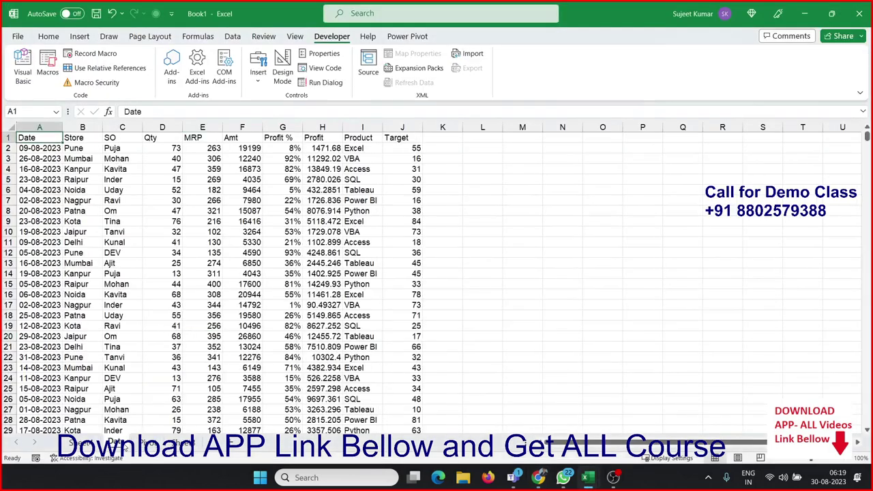
pyautogui.click(52, 71)
pyautogui.click(57, 77)
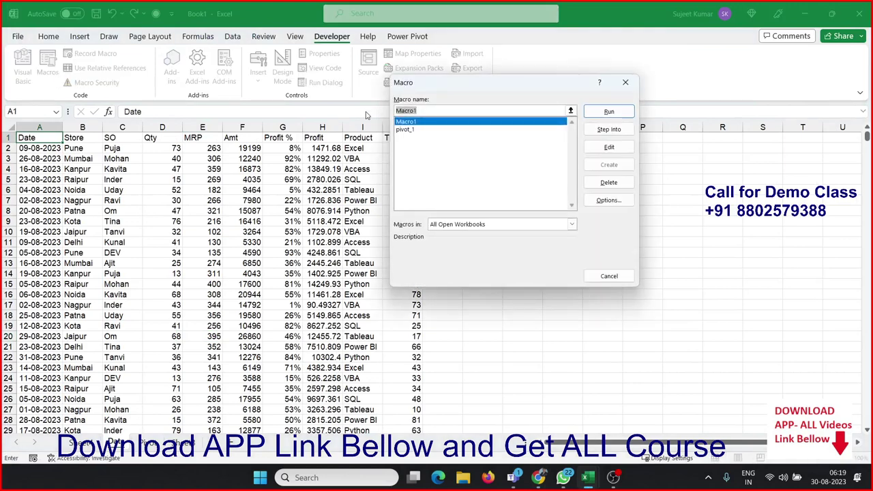
pyautogui.click(411, 130)
pyautogui.click(595, 113)
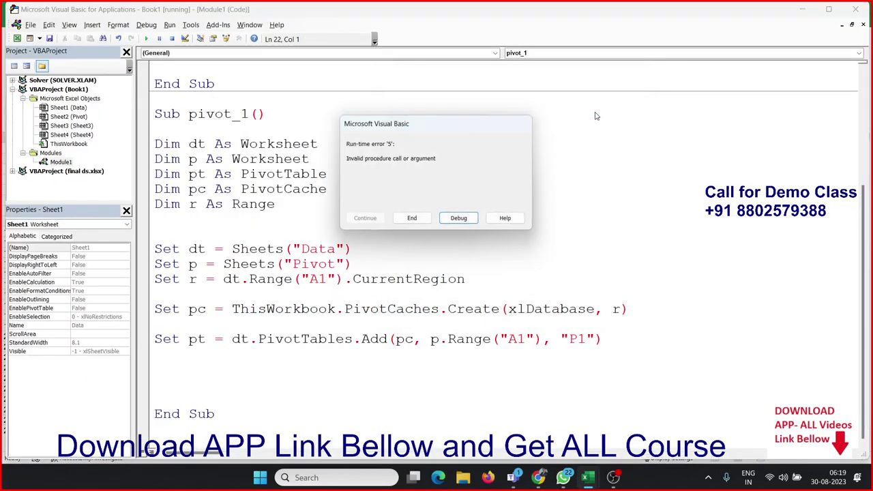
pyautogui.click(458, 218)
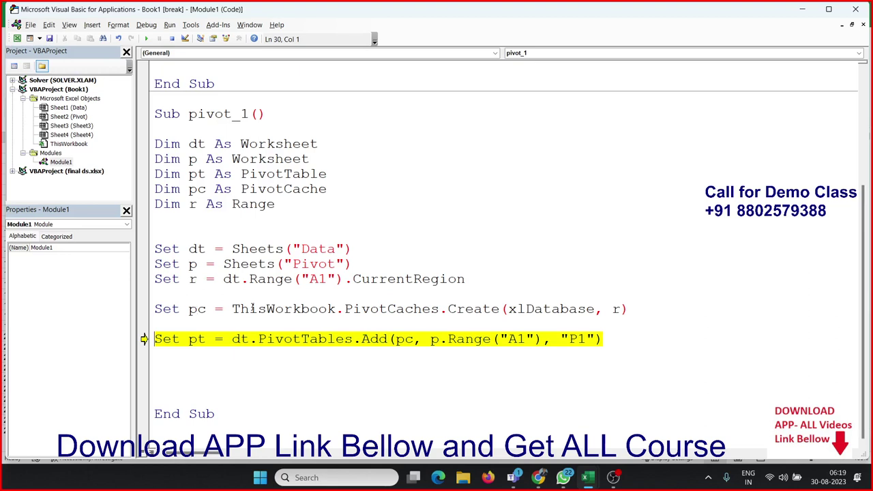
# - Insert an extra blank argument after pc in the PivotTables.Add call
pyautogui.click(402, 340)
pyautogui.moveTo(214, 339); pyautogui.dragTo(163, 340)
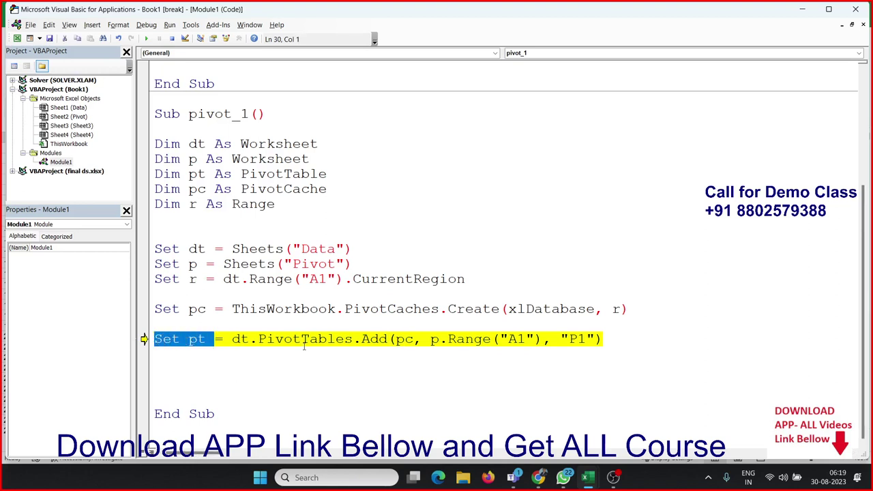
pyautogui.click(378, 339)
pyautogui.click(394, 339)
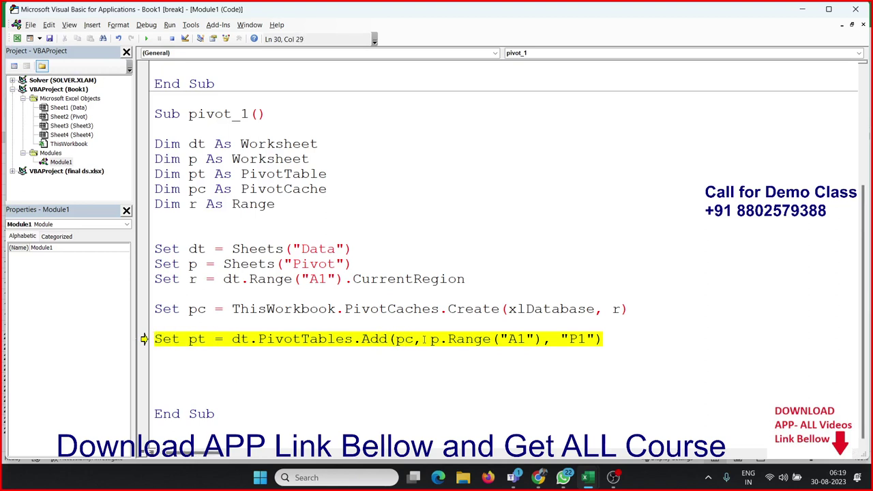
pyautogui.click(423, 339)
pyautogui.write(',')
# - Resume the macro, debug the repeated error 5, and clear all arguments inside Add()
pyautogui.click(373, 365)
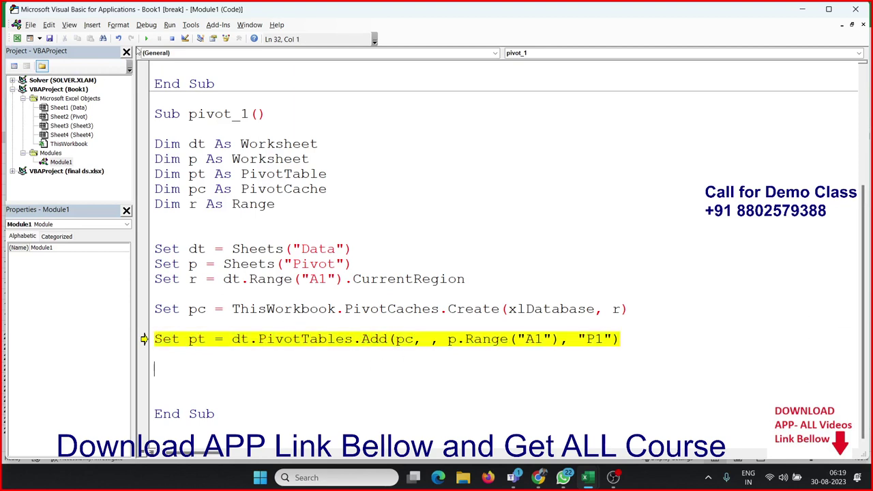
pyautogui.click(145, 39)
pyautogui.click(457, 220)
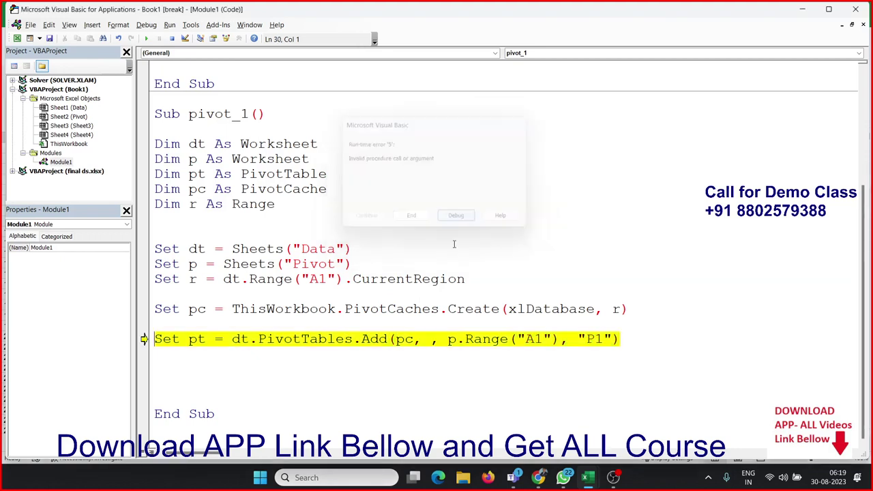
pyautogui.moveTo(397, 339); pyautogui.dragTo(612, 339)
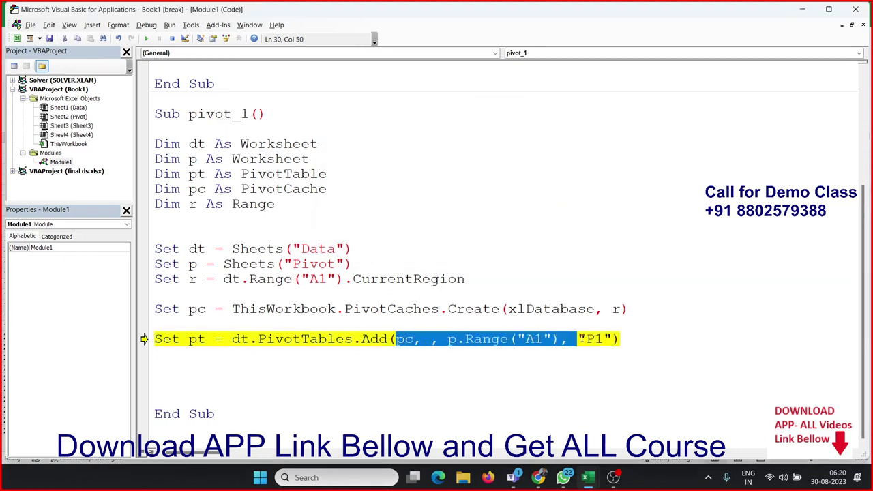
pyautogui.press('BackSpace')
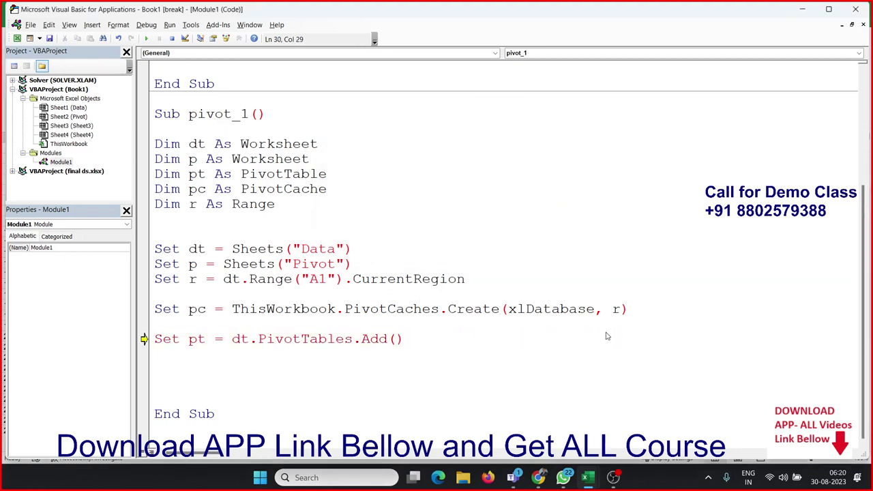
# - Replace the empty Add() with a bare .add ready for named arguments
pyautogui.press('Delete')
pyautogui.press('BackSpace')
pyautogui.press('BackSpace')
pyautogui.press('BackSpace')
pyautogui.press('BackSpace')
pyautogui.press('BackSpace')
pyautogui.write('.add')
pyautogui.click(539, 477)
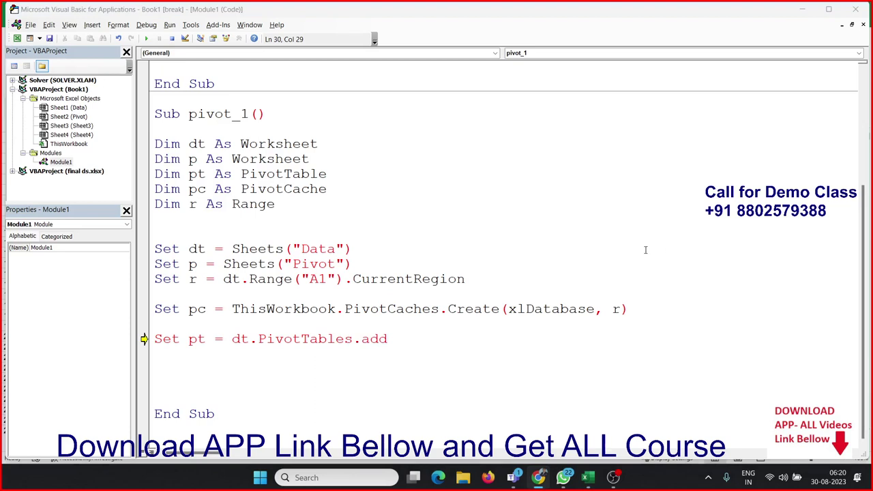
pyautogui.click(395, 338)
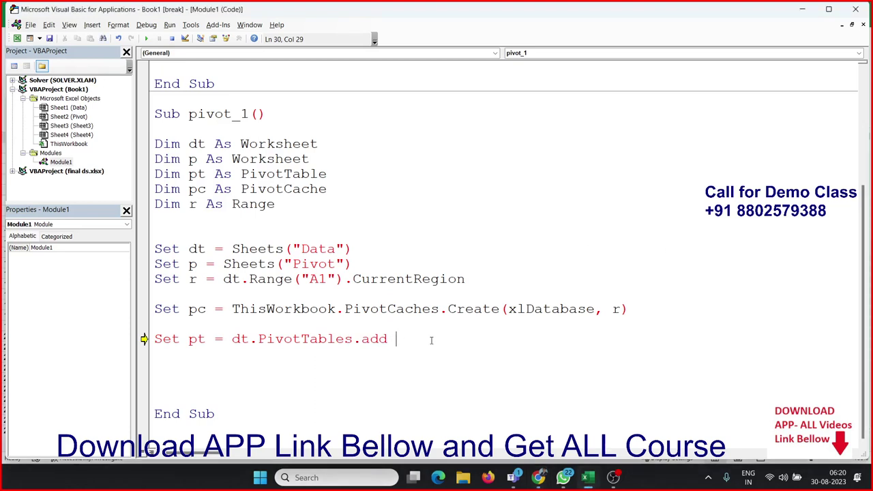
pyautogui.press('BackSpace')
# - Type the arguments pivotcache:=pc, tabledestination:=p.Range("A1"), TableName="P1"
pyautogui.write('p')
pyautogui.write('ivot')
pyautogui.write('cach')
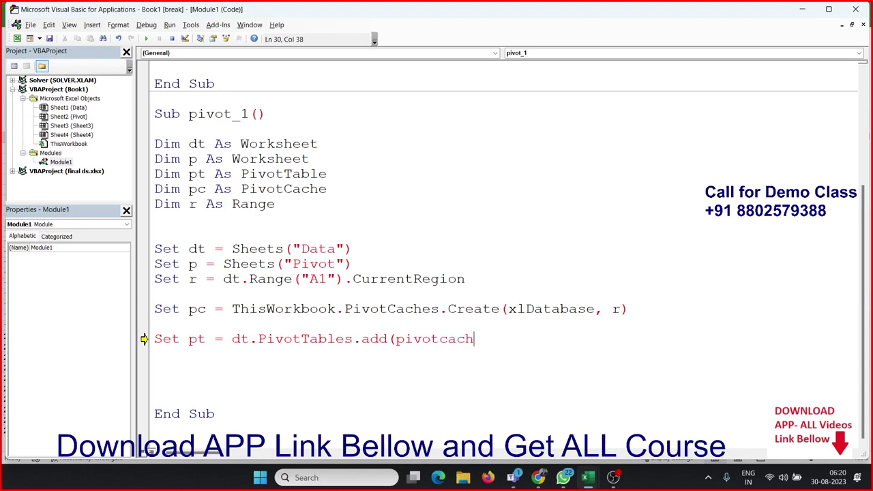
pyautogui.write('e')
pyautogui.write(':')
pyautogui.write('=')
pyautogui.write('pc,')
pyautogui.write('tabl')
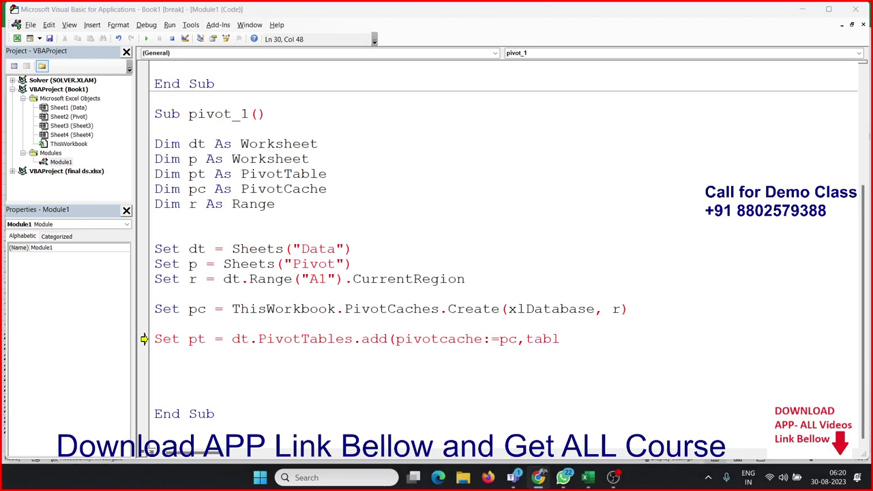
pyautogui.doubleClick(533, 343)
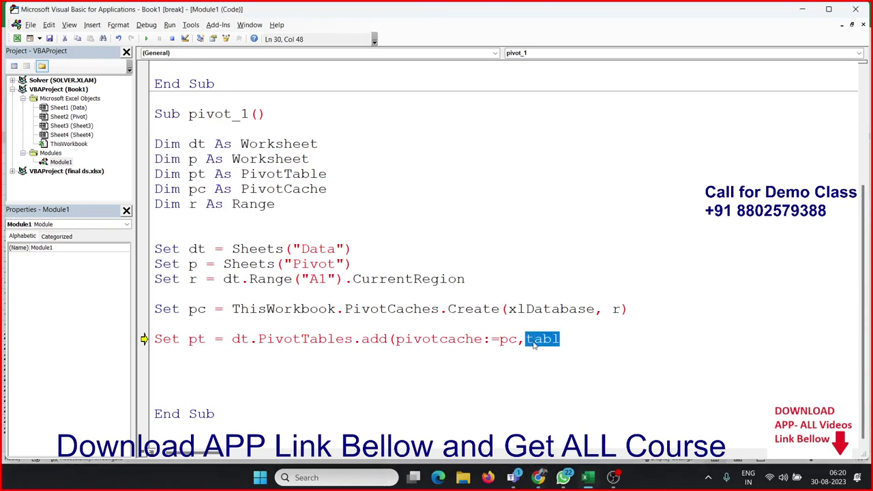
pyautogui.write('tab')
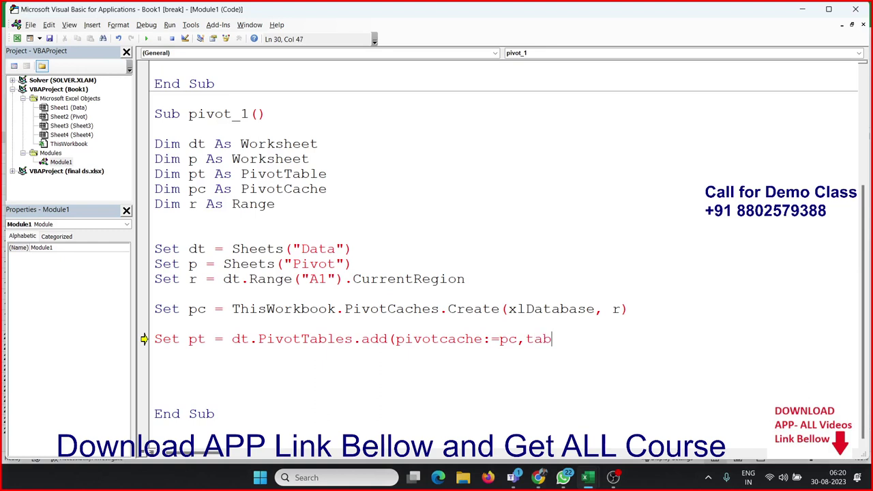
pyautogui.write('le')
pyautogui.write('des')
pyautogui.write('tinatio')
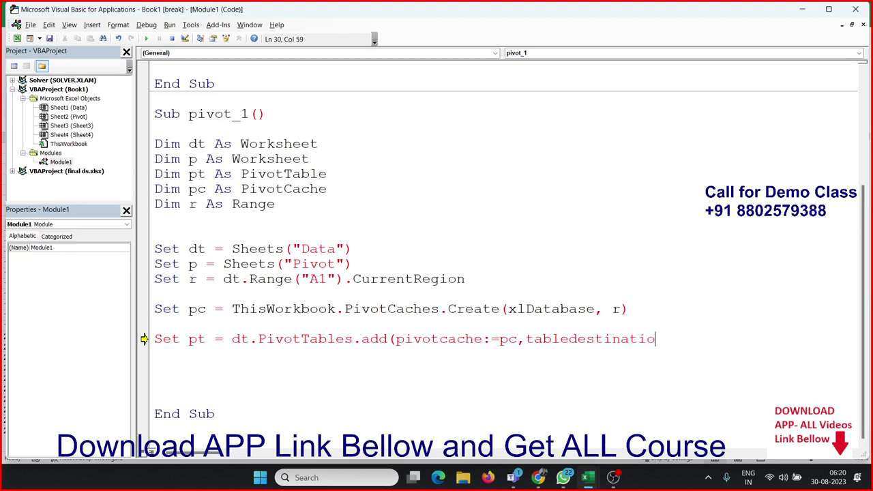
pyautogui.write('n:')
pyautogui.write('=')
pyautogui.write('p.ra')
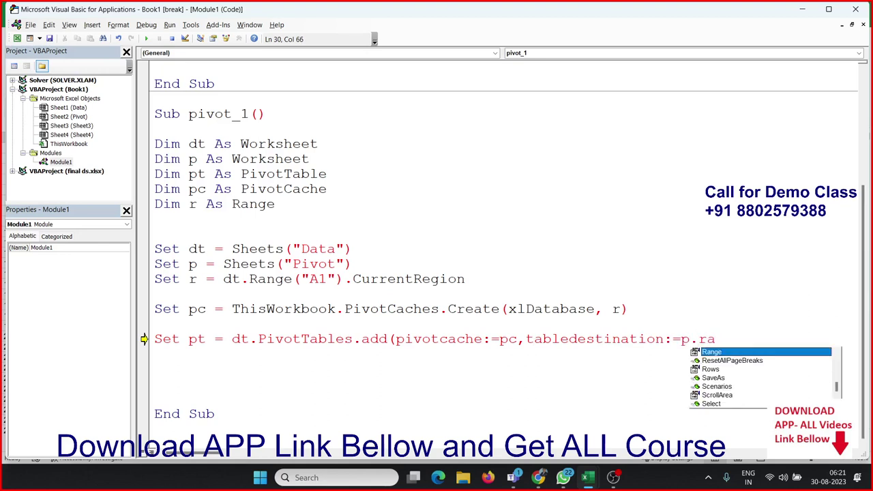
pyautogui.press('Tab')
pyautogui.write('(')
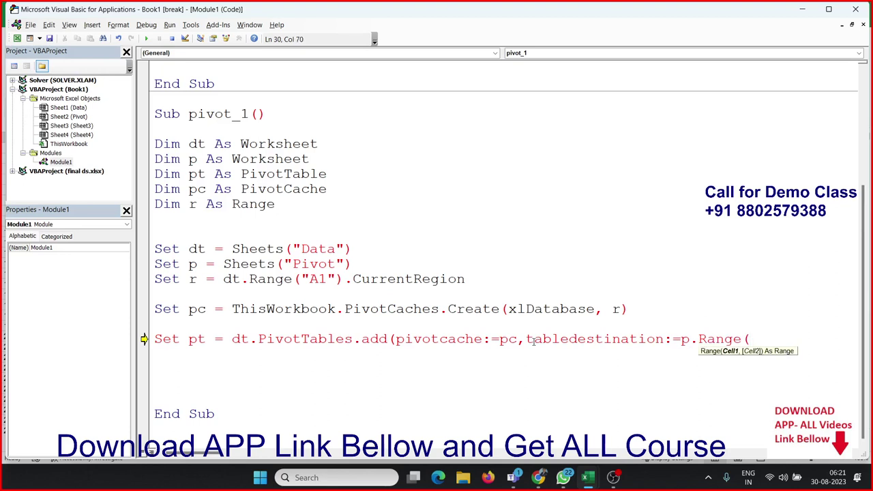
pyautogui.write('"A1"')
pyautogui.write('),')
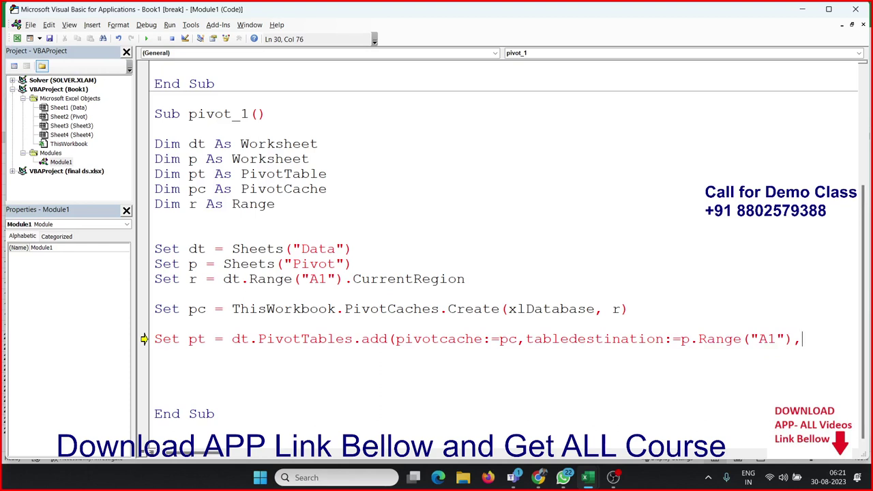
pyautogui.write('Table')
pyautogui.write('Name=')
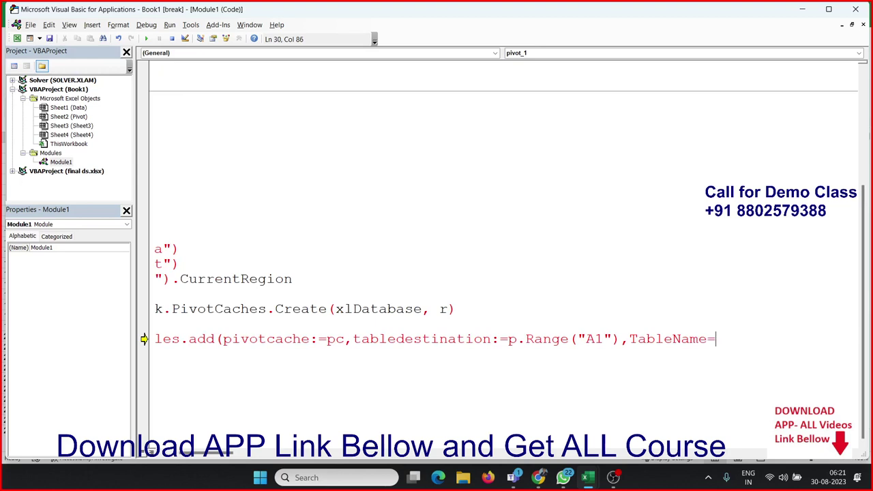
pyautogui.write('"P')
pyautogui.write('1"')
pyautogui.write(')')
# - Fix the named-parameter compile error by changing TableName="P1" to TableName:="P1"
pyautogui.click(535, 346)
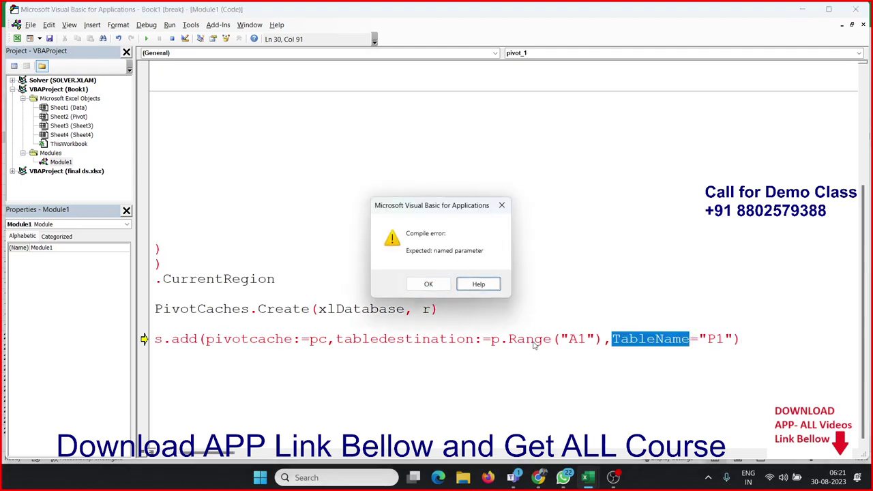
pyautogui.press('Return')
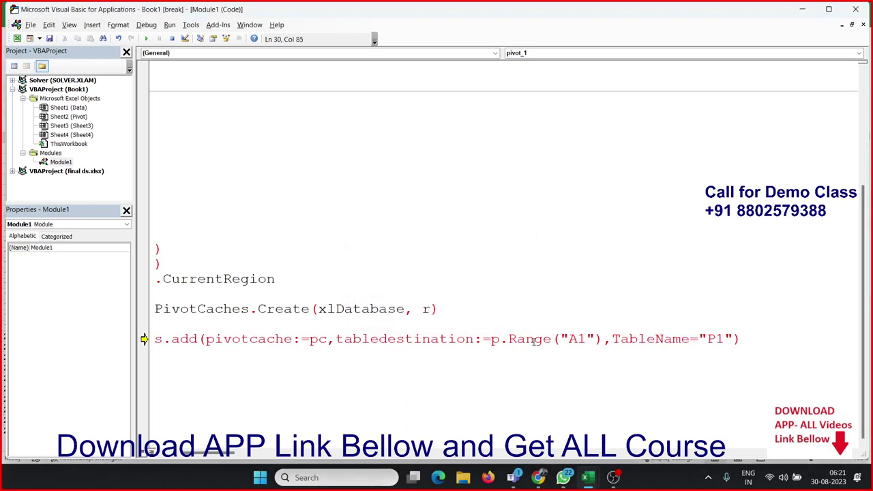
pyautogui.write(':')
pyautogui.press('Down')
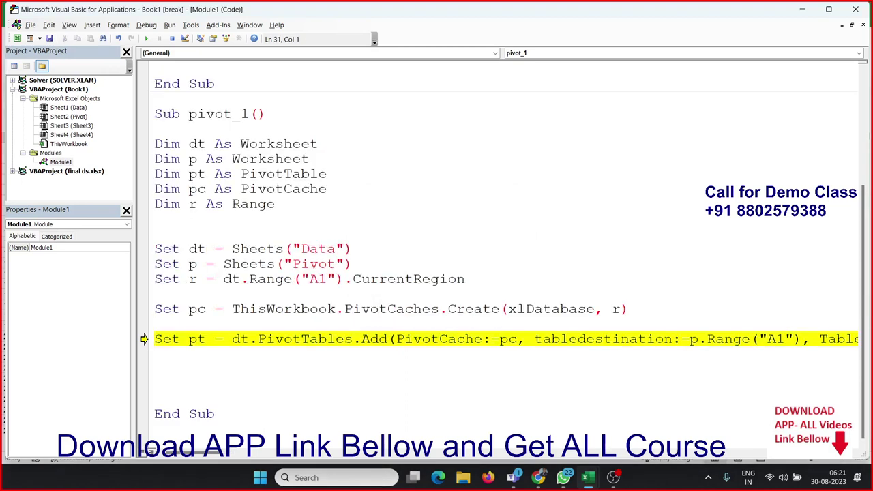
# - Inspect the pivotcache and tabledestination arguments on the Set pt line
pyautogui.click(447, 339)
pyautogui.doubleClick(580, 339)
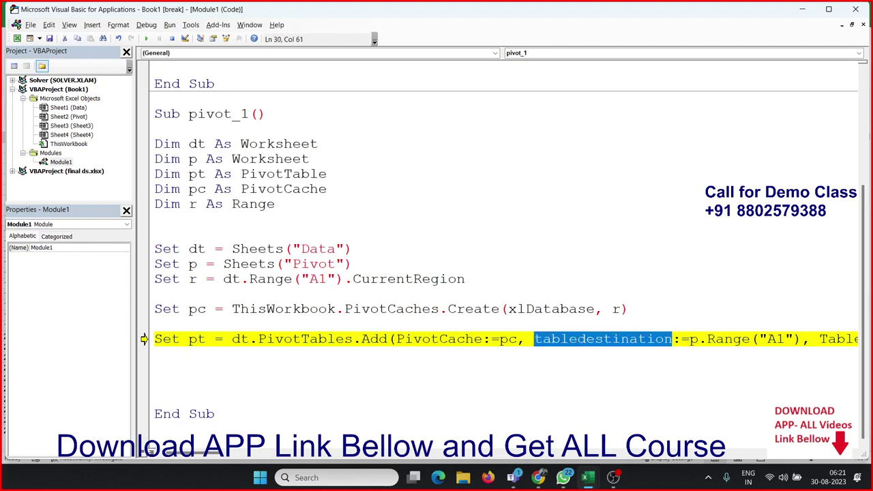
pyautogui.click(578, 339)
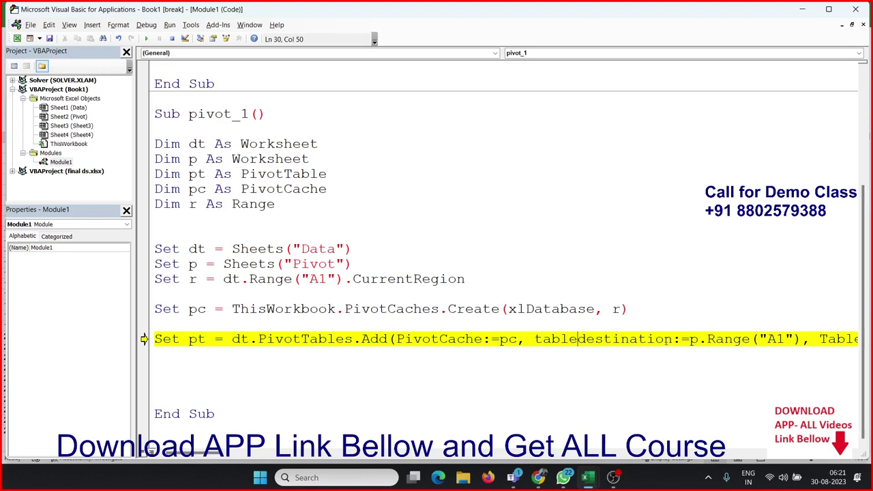
pyautogui.click(544, 341)
# - Resume the macro, debug the error 5 again, and confirm pt is Nothing
pyautogui.click(146, 38)
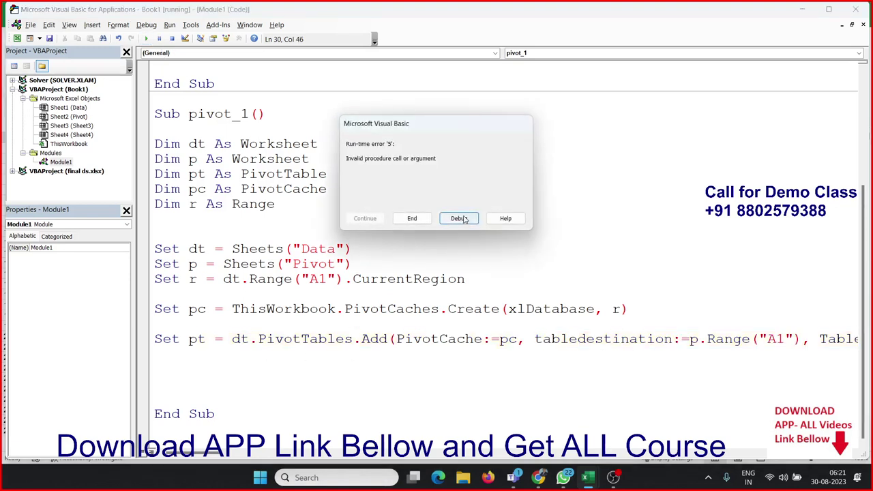
pyautogui.click(461, 218)
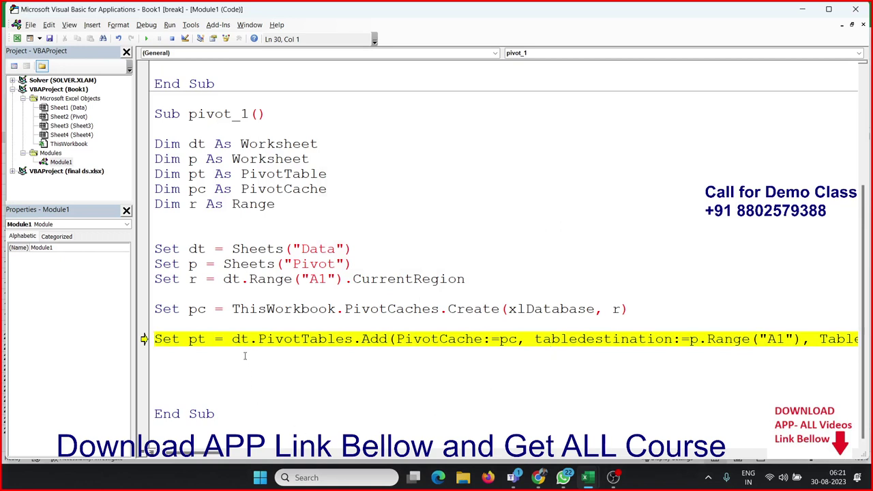
pyautogui.click(204, 339)
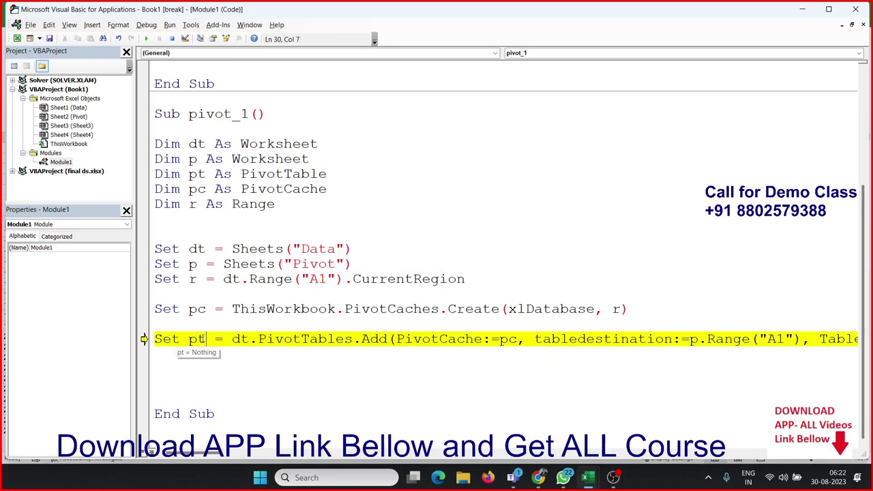
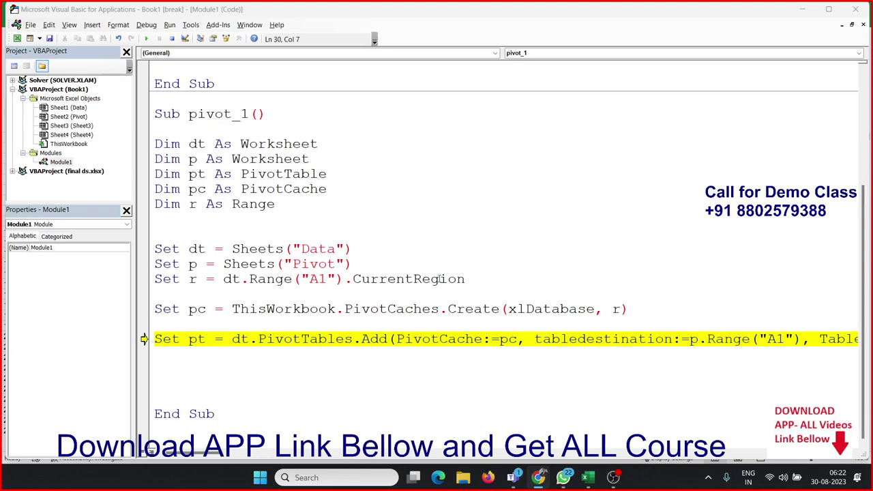
# - Replace dt with p on pivot_1's PivotTables.Add line and resume the paused macro
pyautogui.doubleClick(240, 338)
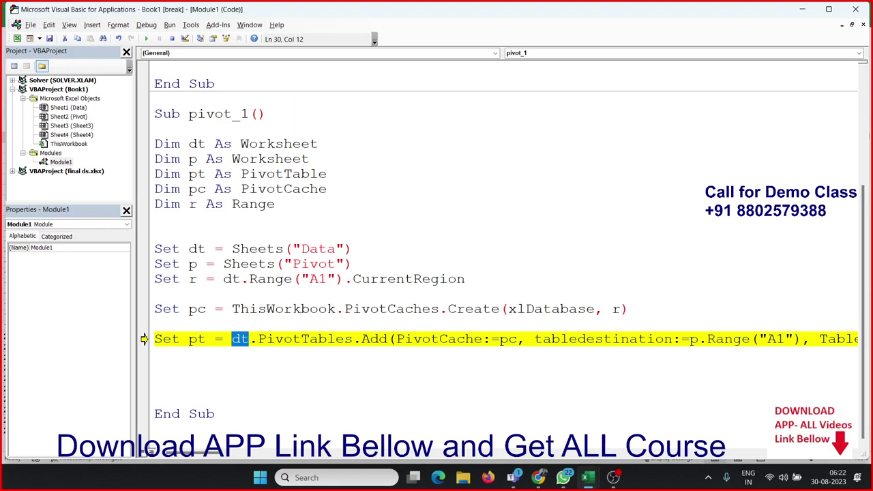
pyautogui.click(537, 478)
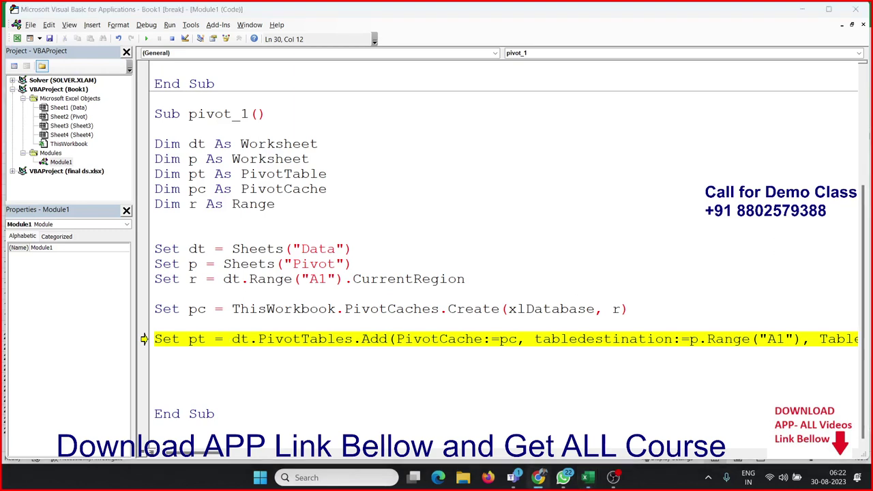
pyautogui.doubleClick(240, 338)
pyautogui.write('p')
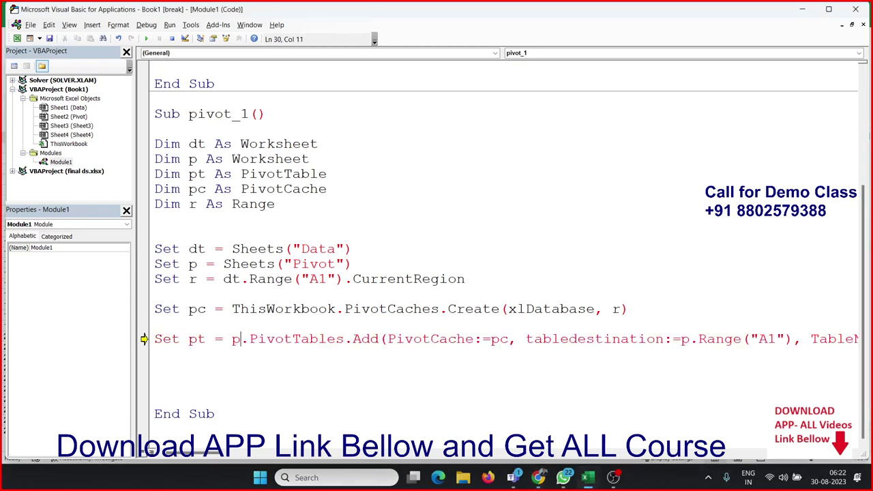
pyautogui.click(243, 356)
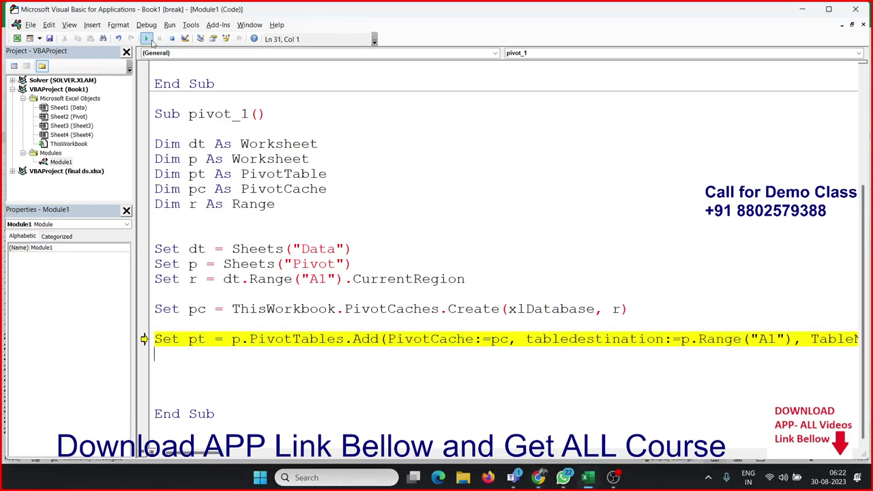
pyautogui.click(146, 39)
pyautogui.click(309, 339)
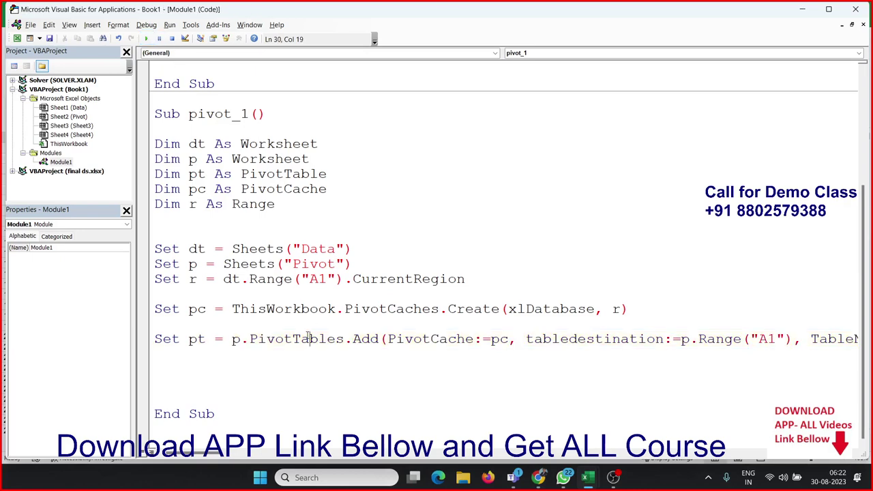
# - In Excel, compare Sheet1 with the Data sheet, then delete Sheet1, which holds the empty PivotTable1
pyautogui.hotkey('alt', 'Tab')
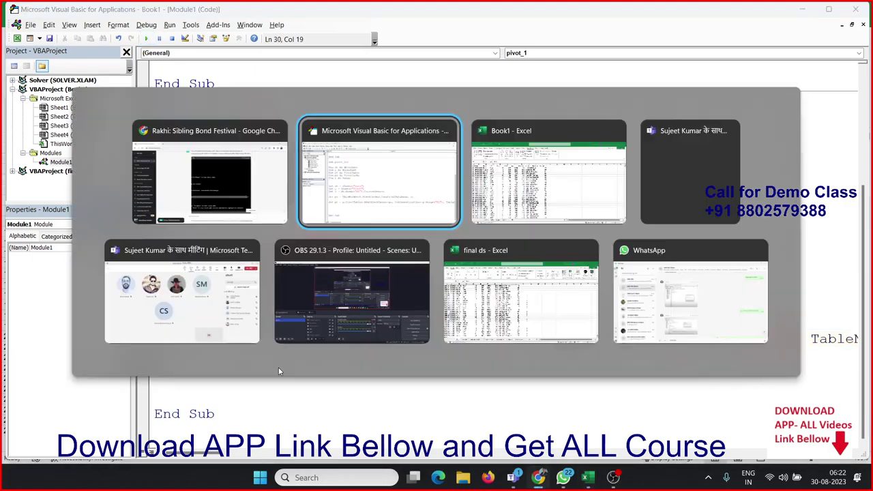
pyautogui.hotkey('alt', 'Tab')
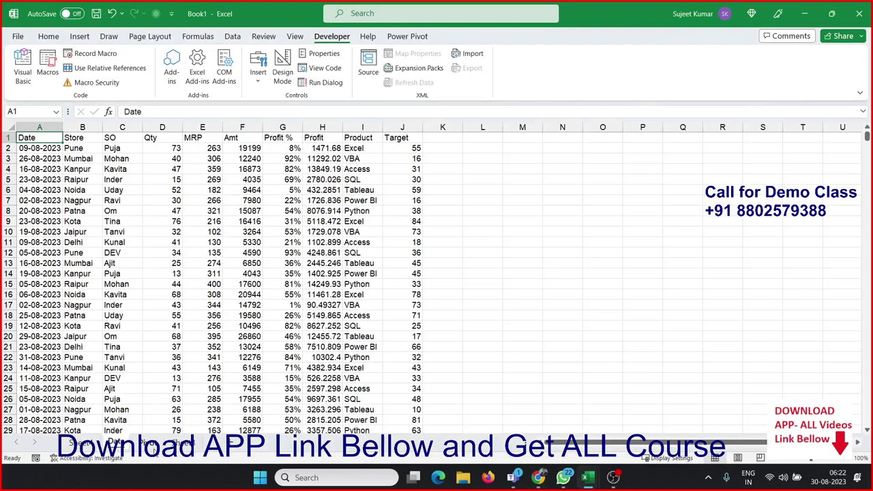
pyautogui.click(153, 445)
pyautogui.click(100, 208)
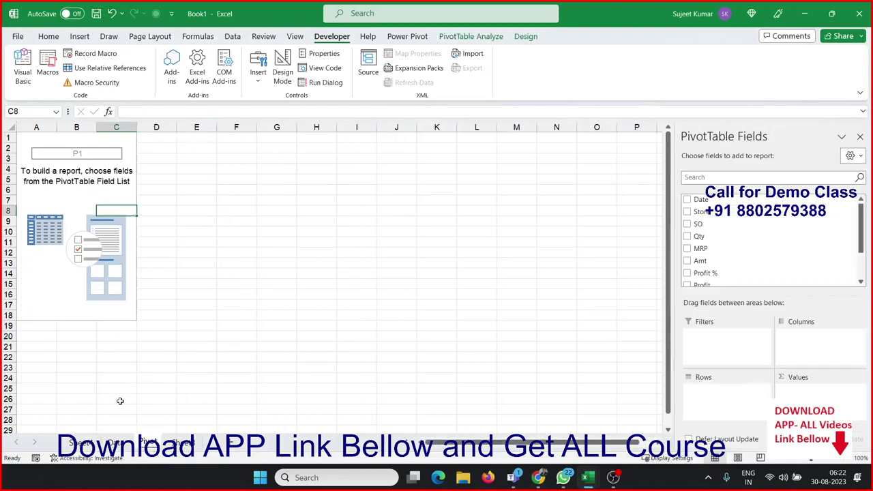
pyautogui.click(116, 442)
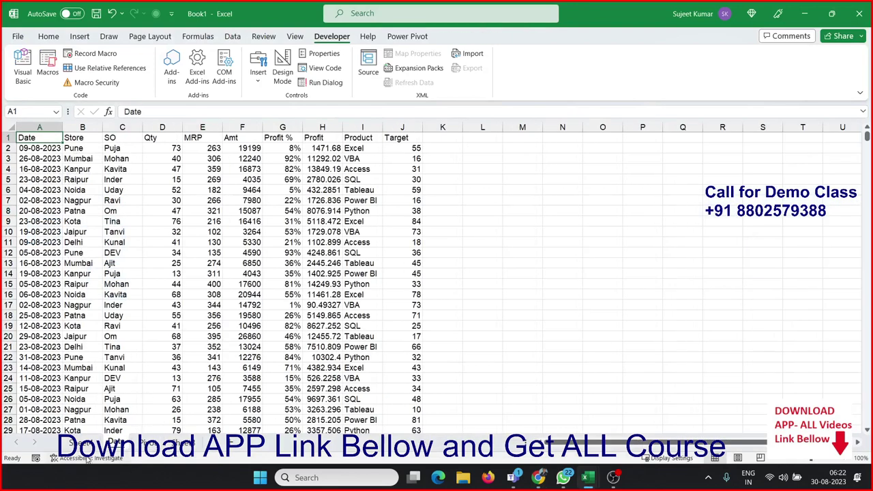
pyautogui.click(86, 443)
pyautogui.click(116, 443)
pyautogui.click(80, 443)
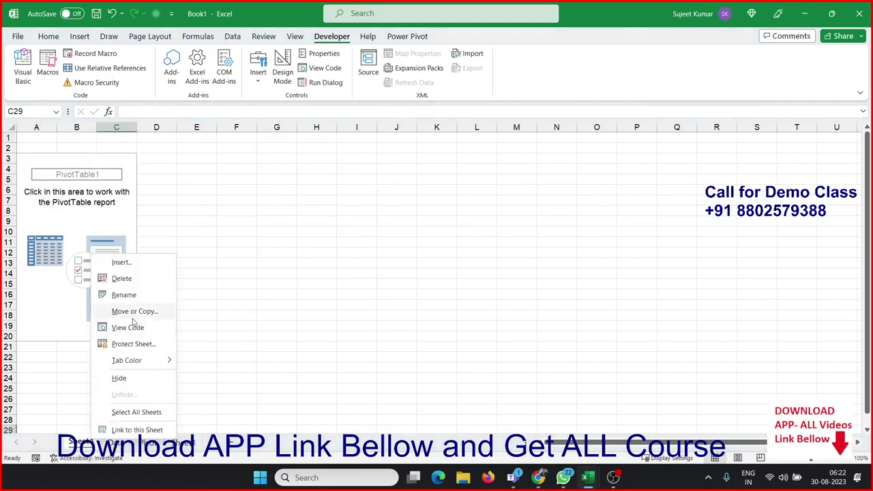
pyautogui.click(123, 278)
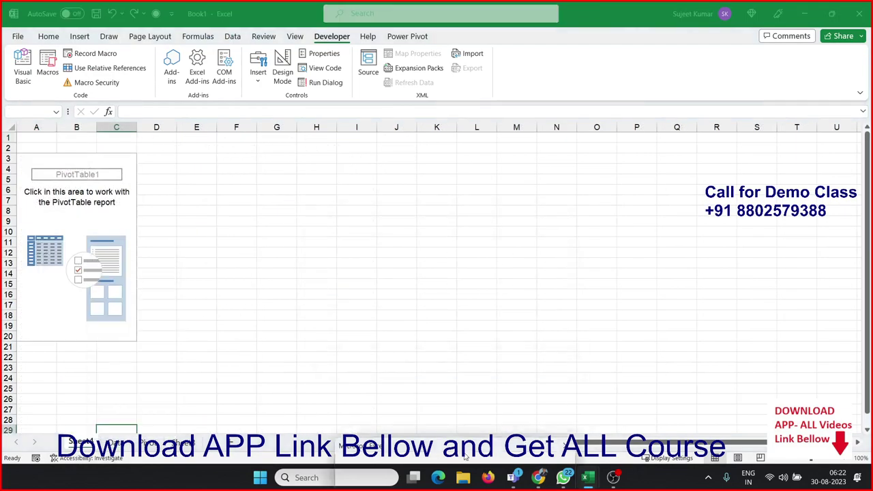
pyautogui.click(401, 267)
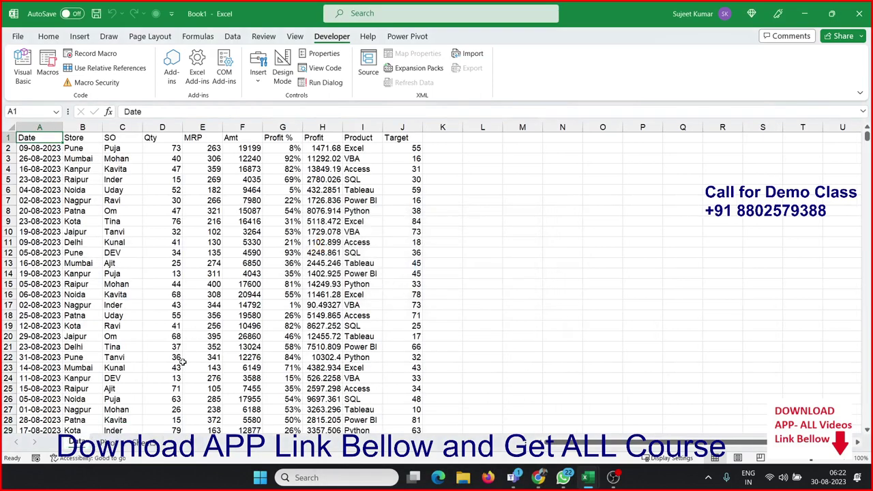
# - Add a new blank worksheet named Pivot and return to the VBA editor
pyautogui.click(143, 442)
pyautogui.doubleClick(144, 442)
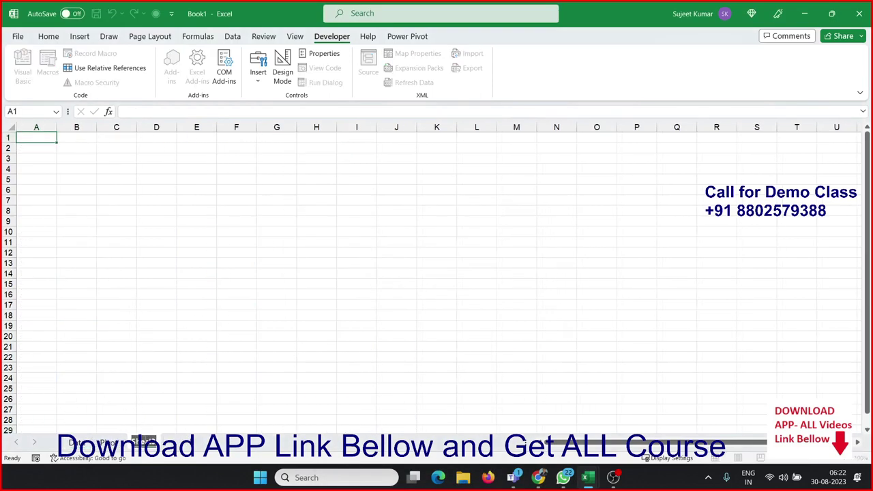
pyautogui.write('Pi')
pyautogui.write('vot')
pyautogui.click(333, 338)
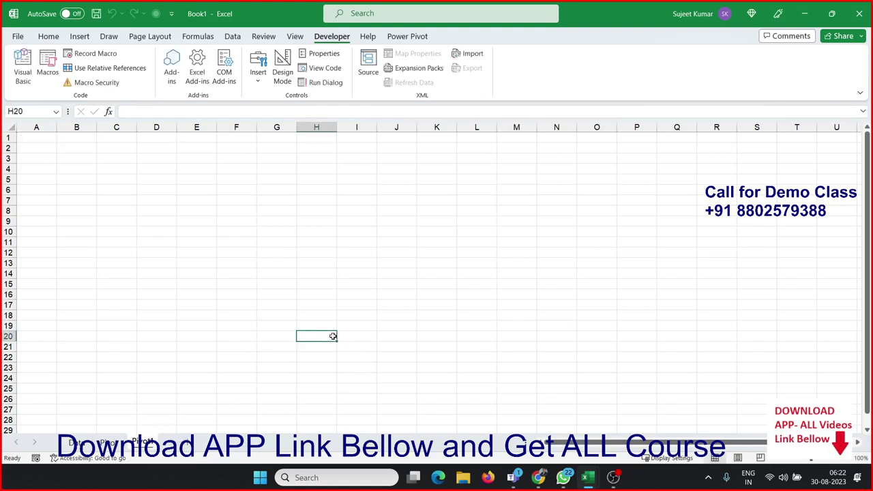
pyautogui.hotkey('alt', 'Tab')
pyautogui.hotkey('alt', 'Tab')
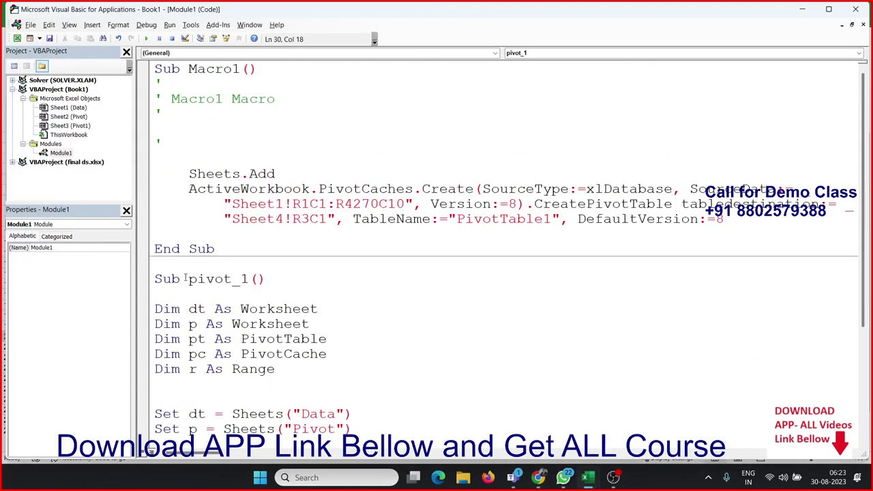
# - Insert a new Sub pivot_2() procedure above pivot_1
pyautogui.click(177, 264)
pyautogui.press('Return')
pyautogui.press('Return')
pyautogui.press('Up')
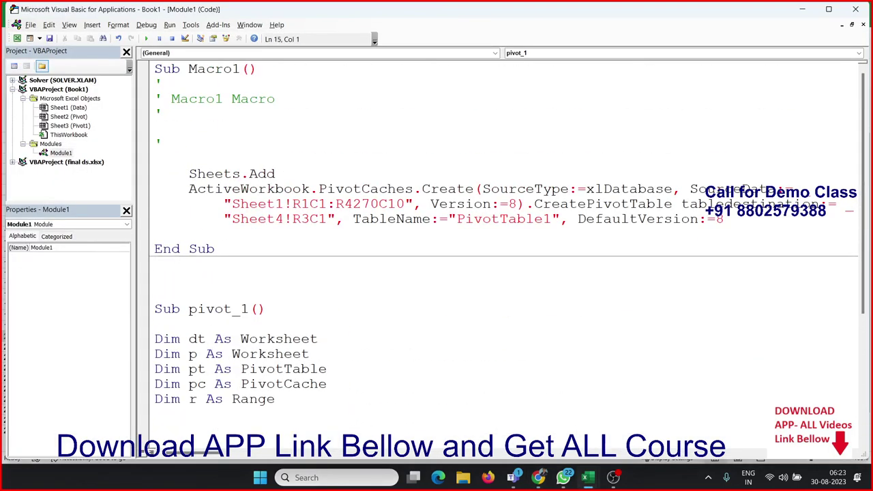
pyautogui.press('Up')
pyautogui.write('sub ')
pyautogui.write('pito')
pyautogui.press('BackSpace')
pyautogui.press('BackSpace')
pyautogui.write('v')
pyautogui.write('ot_2(')
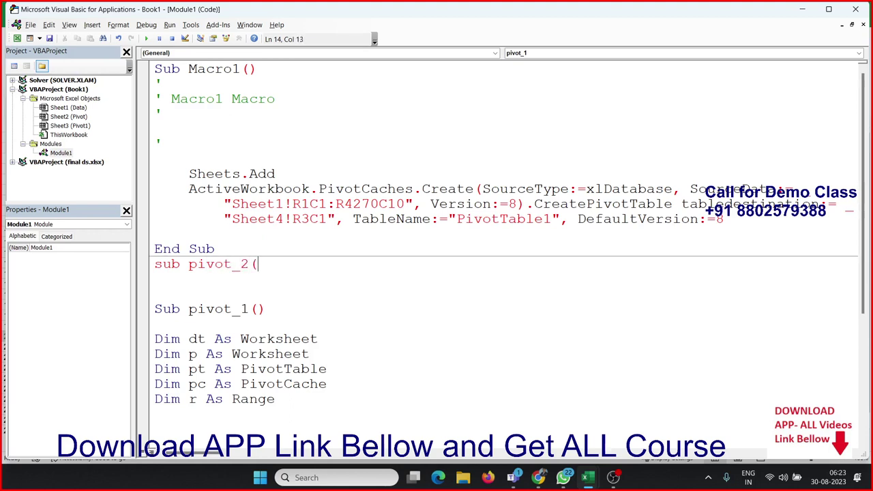
pyautogui.write(')')
pyautogui.press('Return')
pyautogui.press('Return')
pyautogui.press('Return')
pyautogui.press('Up')
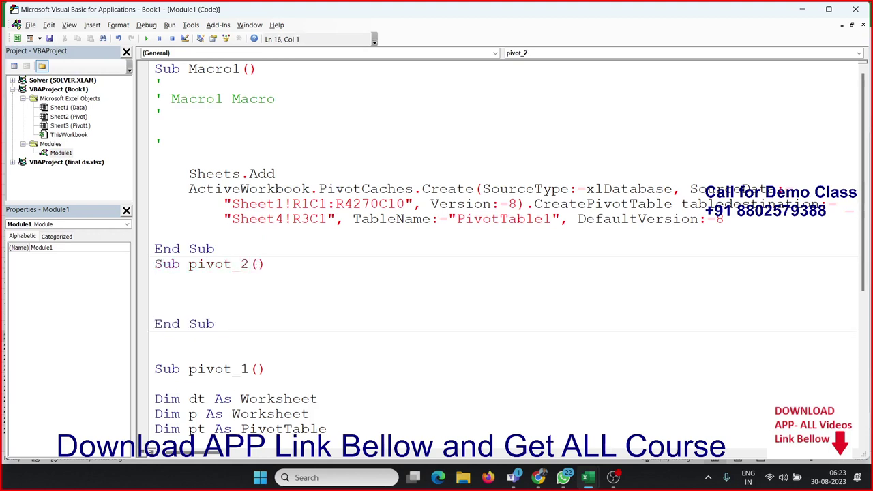
# - Begin the line ActiveWorkbook.PivotCaches.Create(xlDatabase, inside pivot_2
pyautogui.write('a')
pyautogui.write('ctive')
pyautogui.write('workboo')
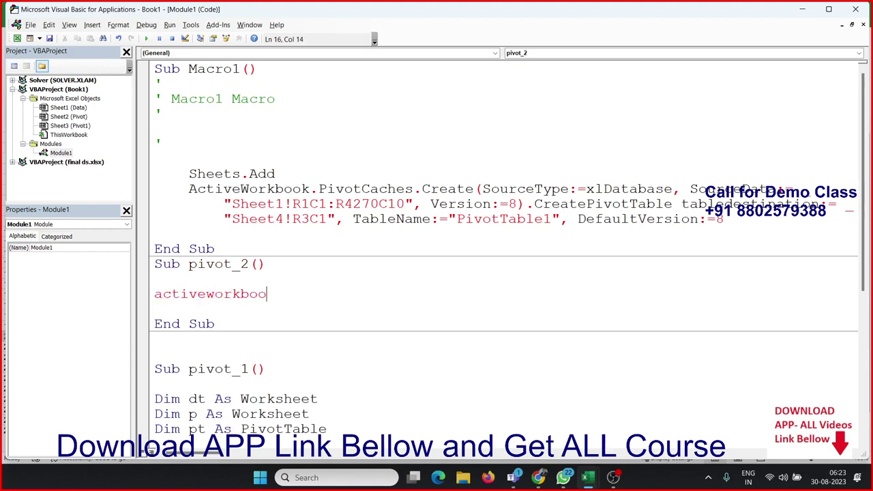
pyautogui.write('k.p')
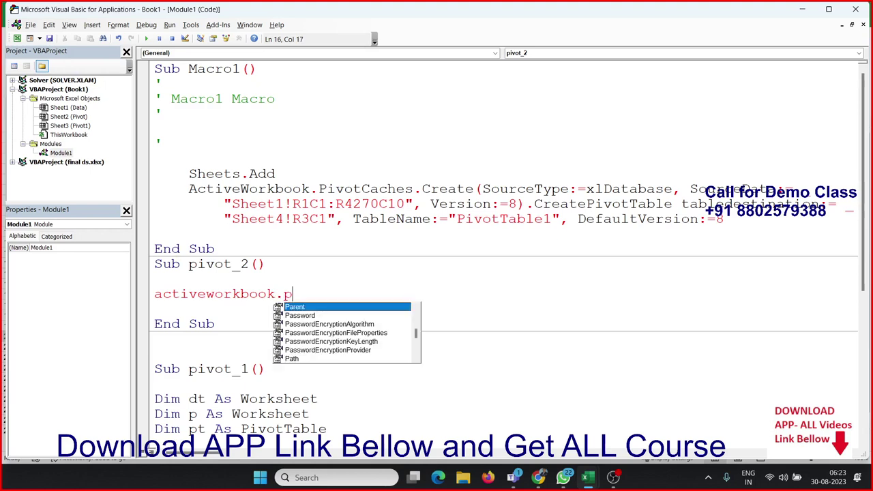
pyautogui.write('t')
pyautogui.press('BackSpace')
pyautogui.write('i')
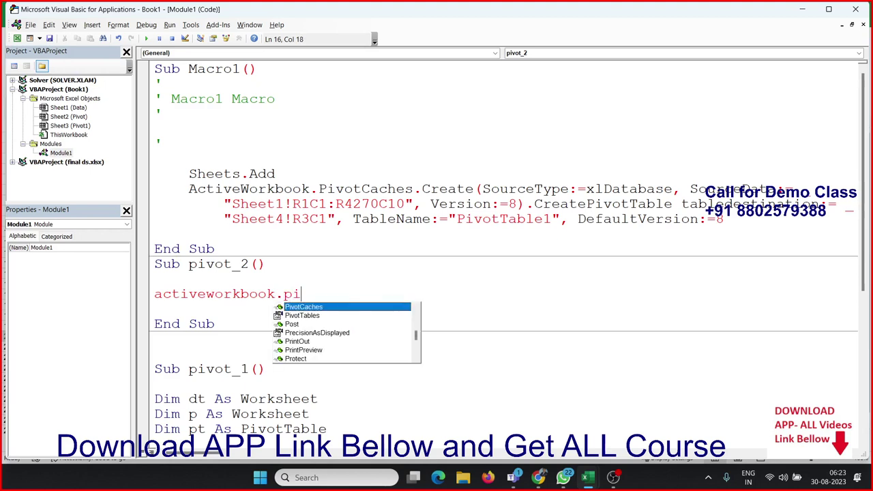
pyautogui.write('vo')
pyautogui.press('Tab')
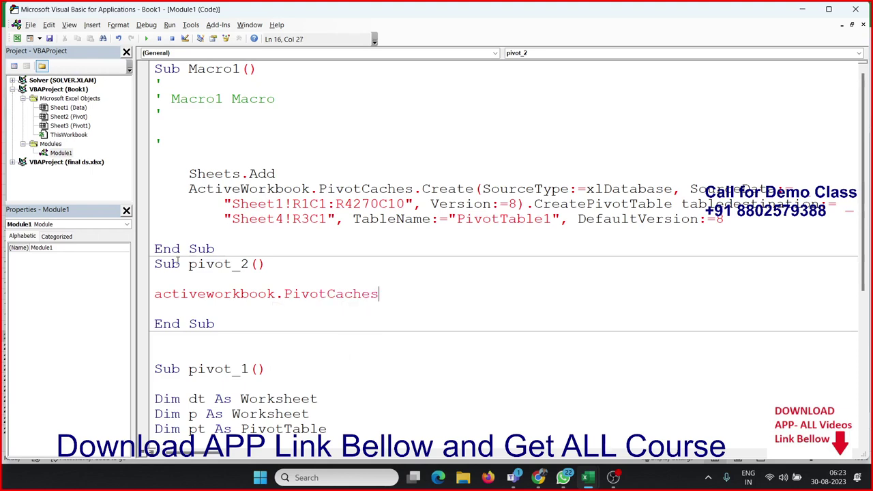
pyautogui.write('.c')
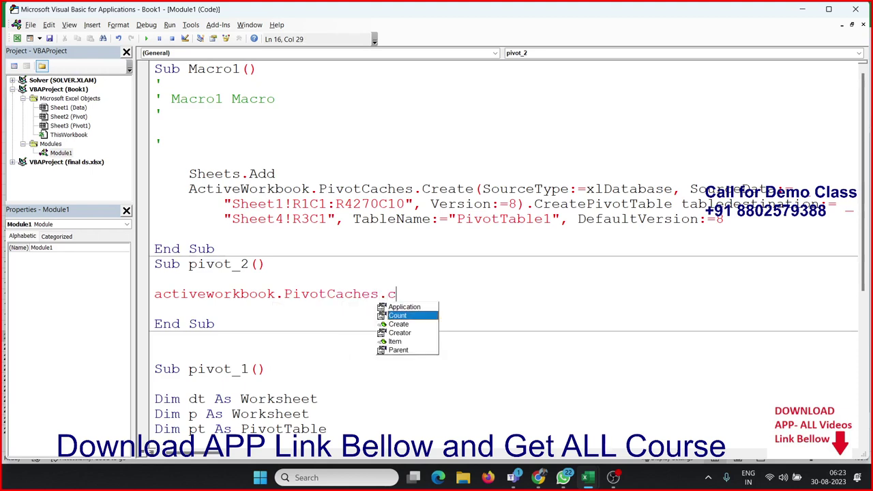
pyautogui.write('re')
pyautogui.press('Tab')
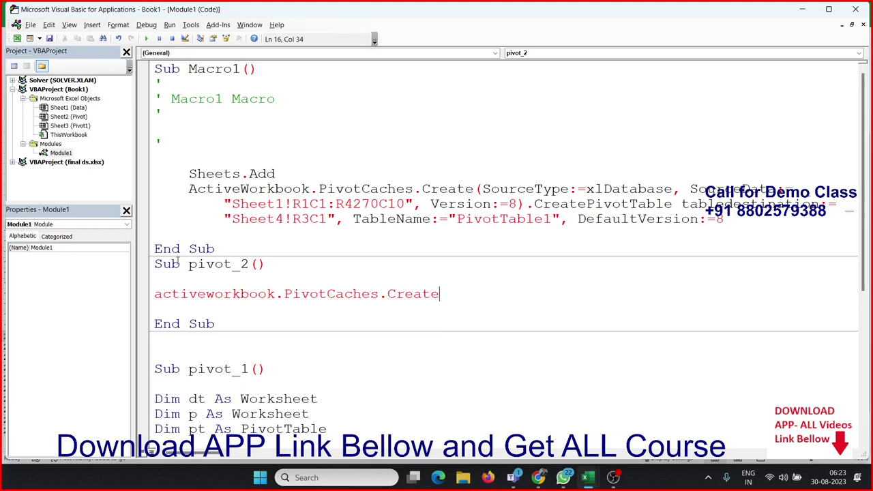
pyautogui.write('(')
pyautogui.press('Down')
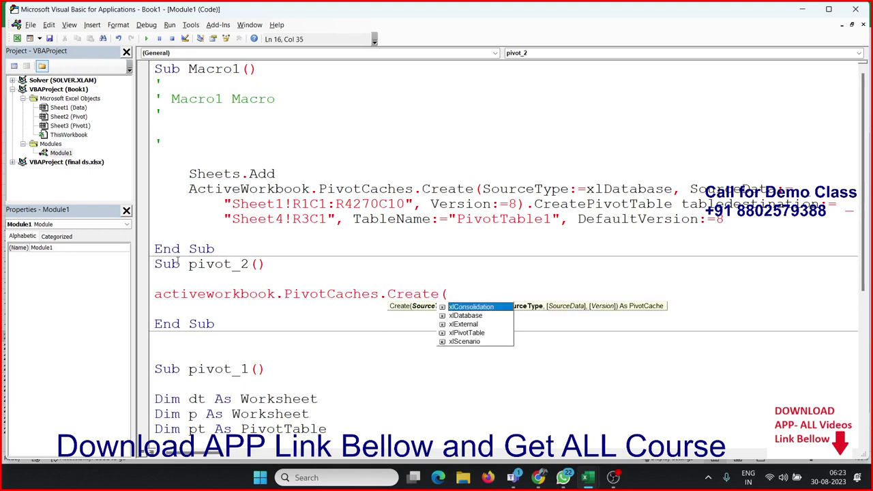
pyautogui.press('Down')
pyautogui.press('Down')
pyautogui.press('Up')
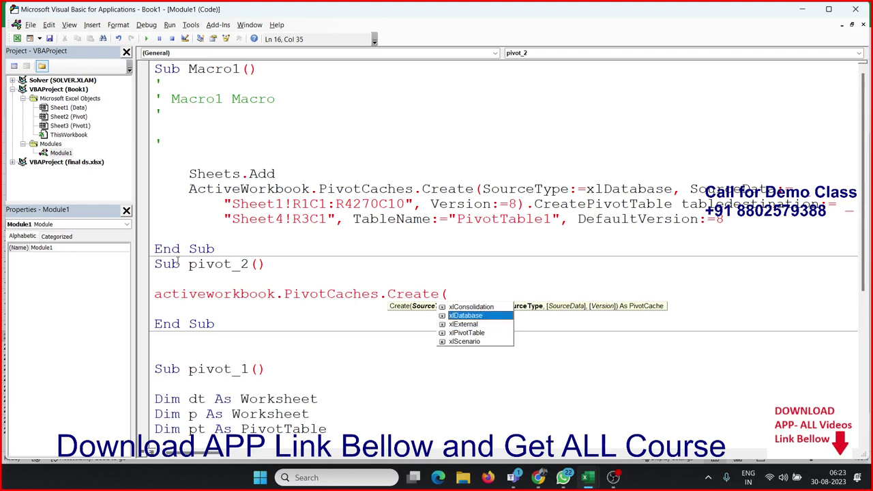
pyautogui.press('Tab')
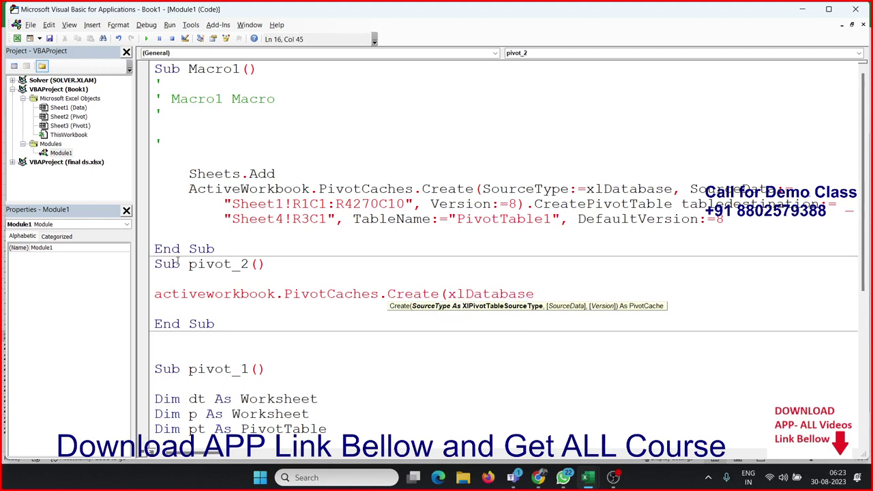
pyautogui.write(',')
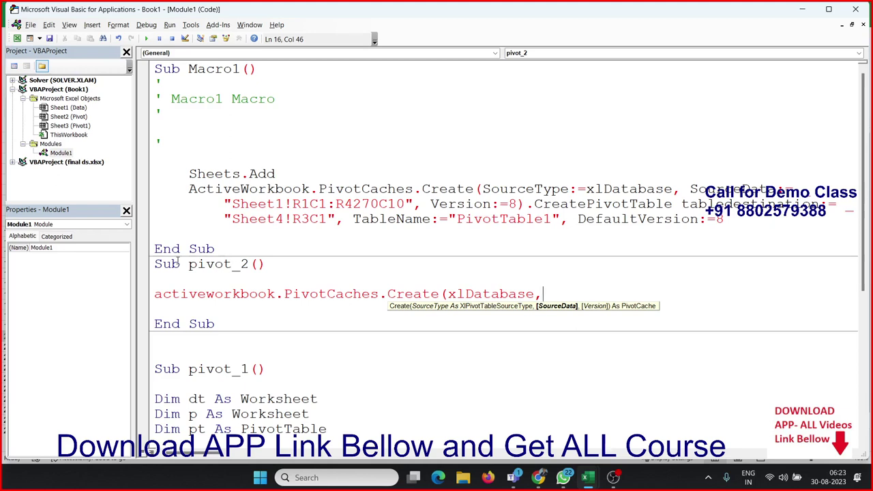
# - Dismiss the compile error and add blank lines above the pivot cache line
pyautogui.click(178, 262)
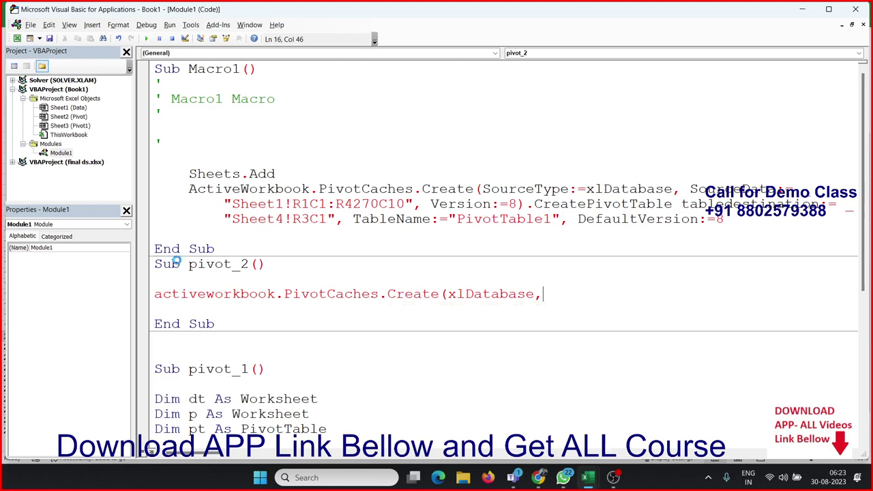
pyautogui.press('Return')
pyautogui.press('Up')
pyautogui.press('Return')
# - Declare Dim r As Range under Sub pivot_2
pyautogui.press('Up')
pyautogui.press('Up')
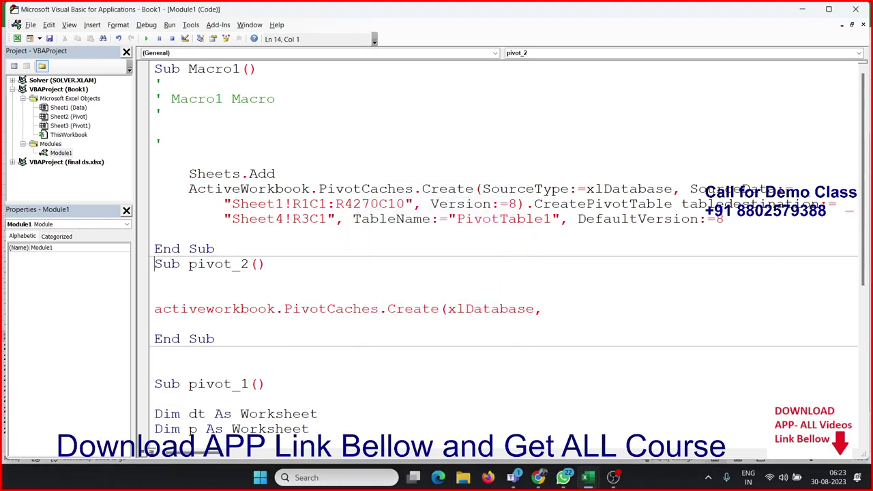
pyautogui.click(154, 279)
pyautogui.write('dim r a')
pyautogui.write('s ra')
pyautogui.press('Tab')
pyautogui.press('Return')
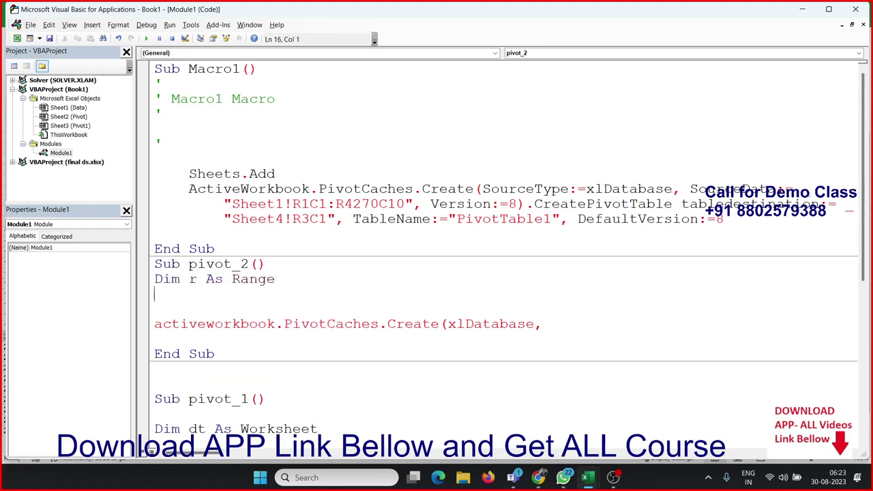
# - Write Set r = Range("A1").CurrentRegion on the next line
pyautogui.write('ser')
pyautogui.press('BackSpace')
pyautogui.write('t r ')
pyautogui.write('= ')
pyautogui.write('s')
pyautogui.press('BackSpace')
pyautogui.write('r As Ra')
pyautogui.write('nge')
pyautogui.press('BackSpace')
pyautogui.press('BackSpace')
pyautogui.press('BackSpace')
pyautogui.write('n')
pyautogui.press('BackSpace')
pyautogui.write('nge(')
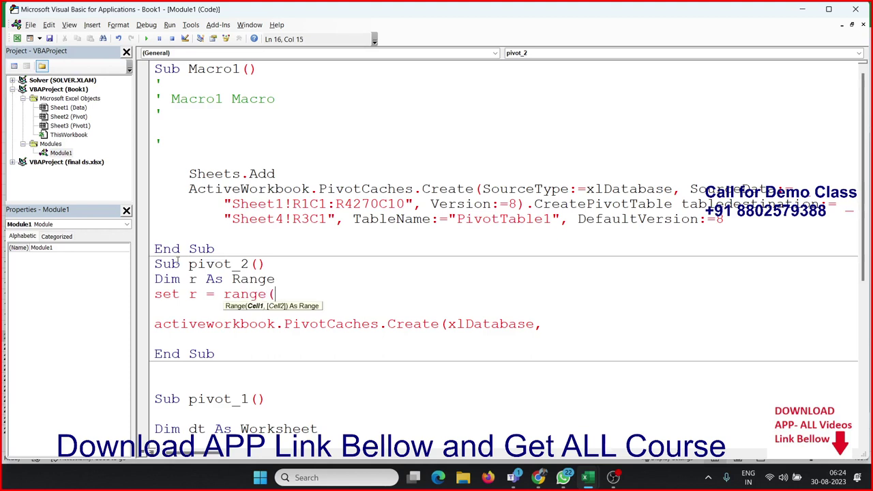
pyautogui.write('"A1"')
pyautogui.write(').cu')
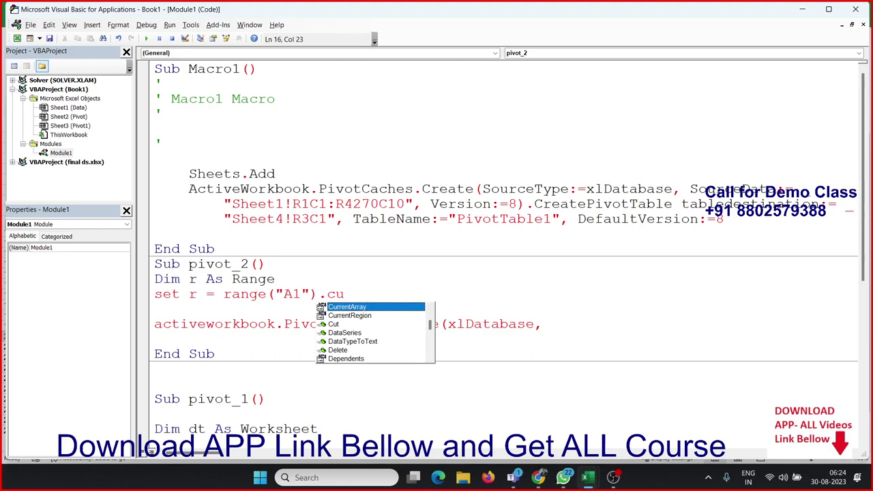
pyautogui.press('Down')
pyautogui.press('Tab')
# - Qualify the range with Sheets("Data") and add r as the source after xlDatabase
pyautogui.press('Left')
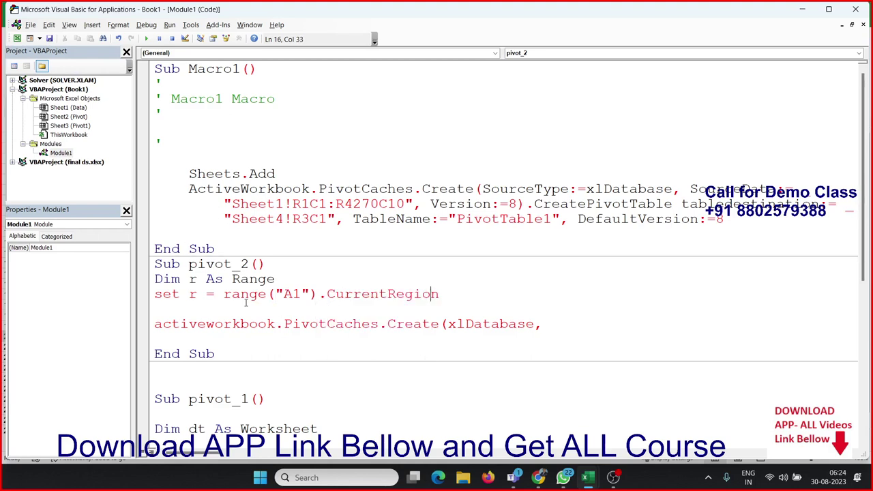
pyautogui.click(223, 294)
pyautogui.write('sheets')
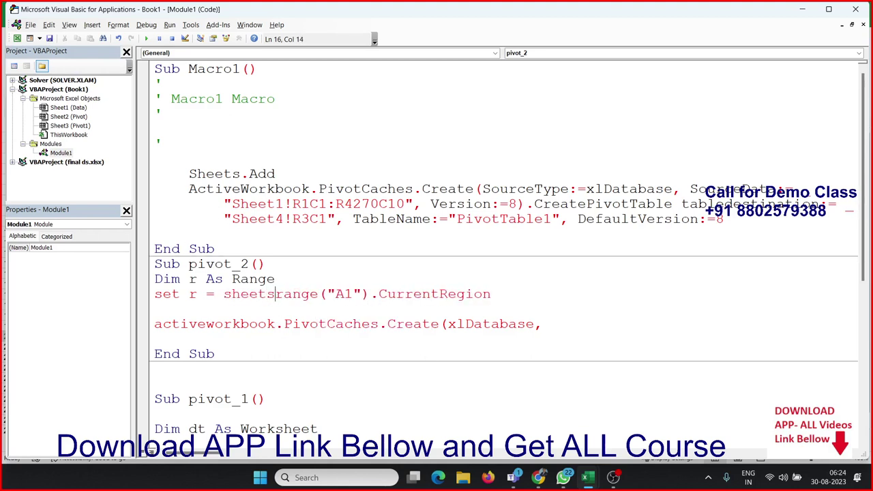
pyautogui.write('(')
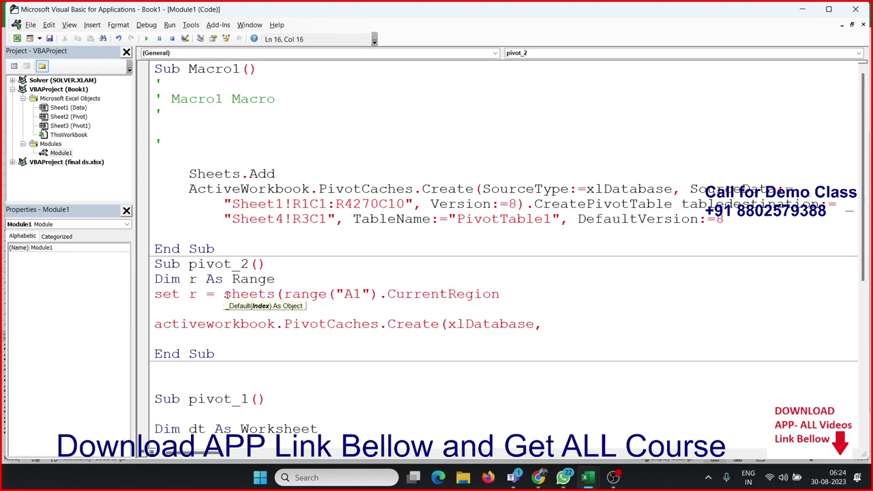
pyautogui.write('"Data"')
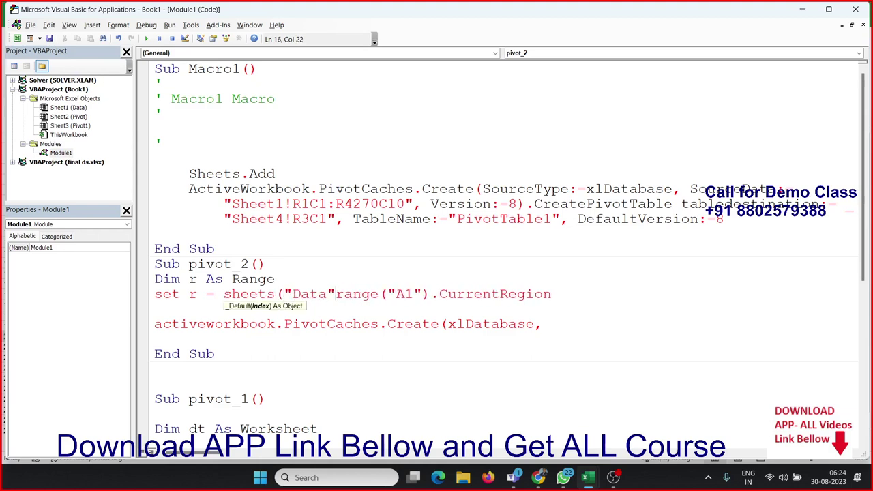
pyautogui.write(')')
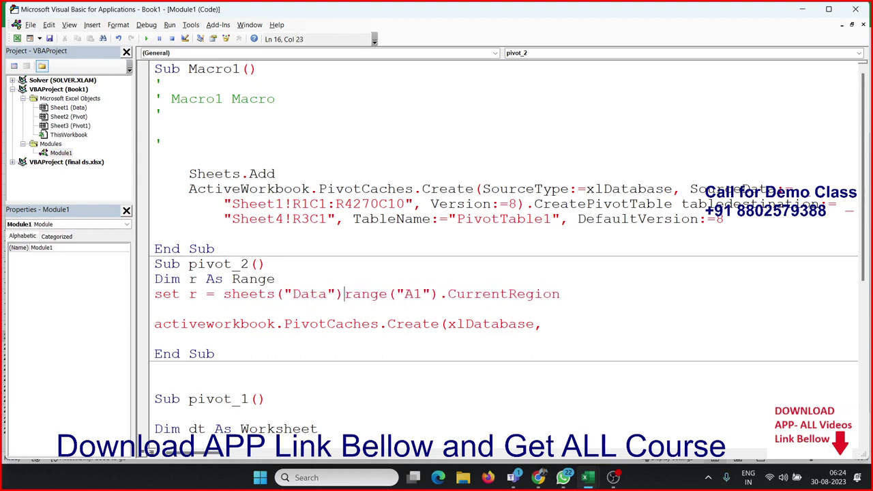
pyautogui.write('.')
pyautogui.click(508, 325)
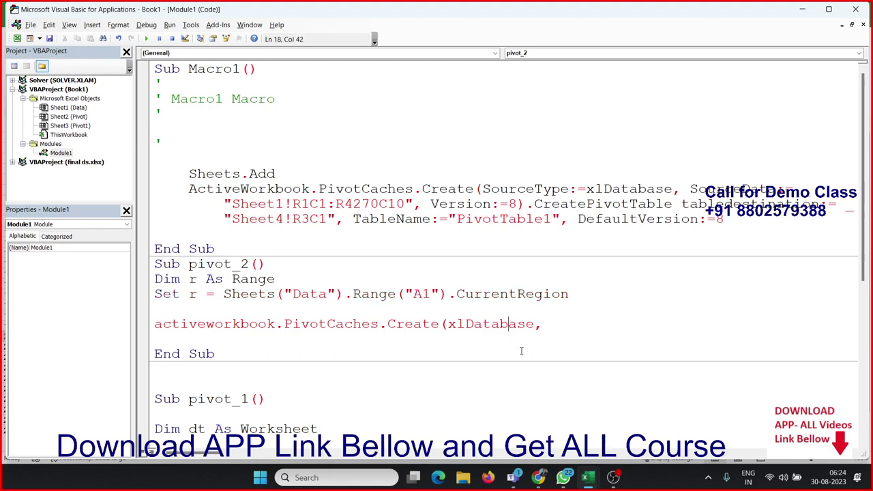
pyautogui.click(558, 328)
pyautogui.write('r')
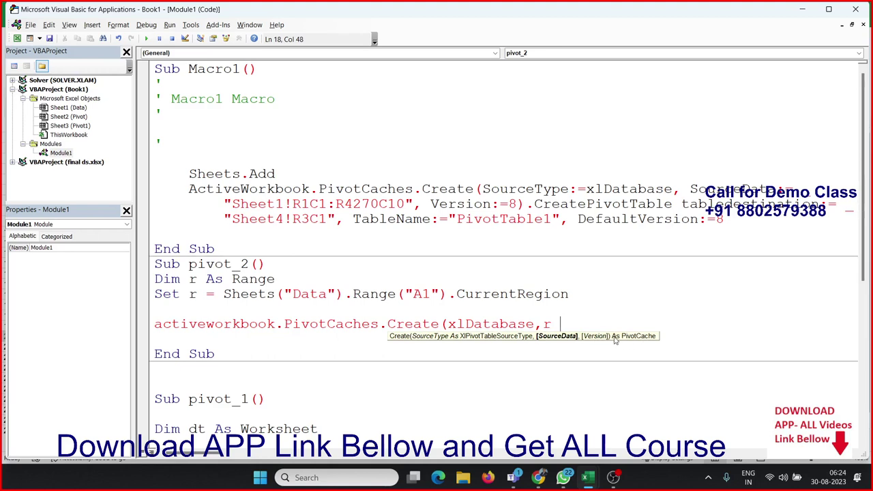
# - Complete the line as ActiveWorkbook.PivotCaches.Create(xlDatabase, r).CreatePivotTable
pyautogui.press('BackSpace')
pyautogui.write(')')
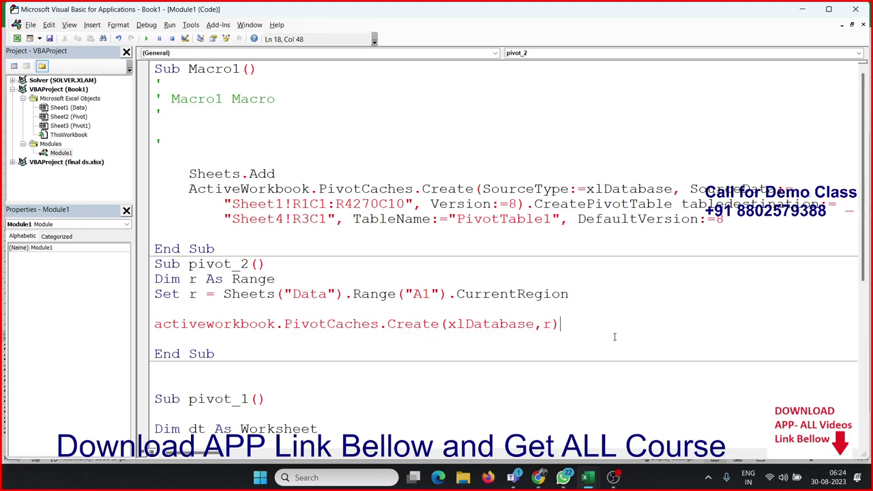
pyautogui.write('.')
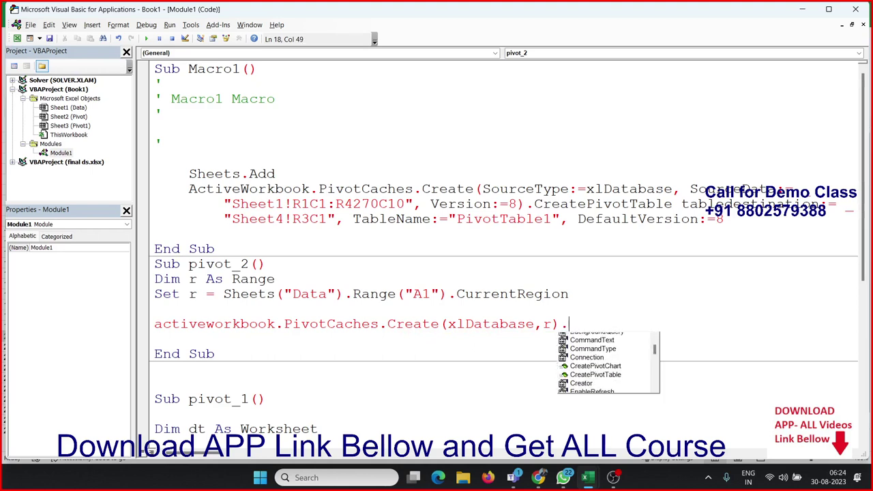
pyautogui.write('cre')
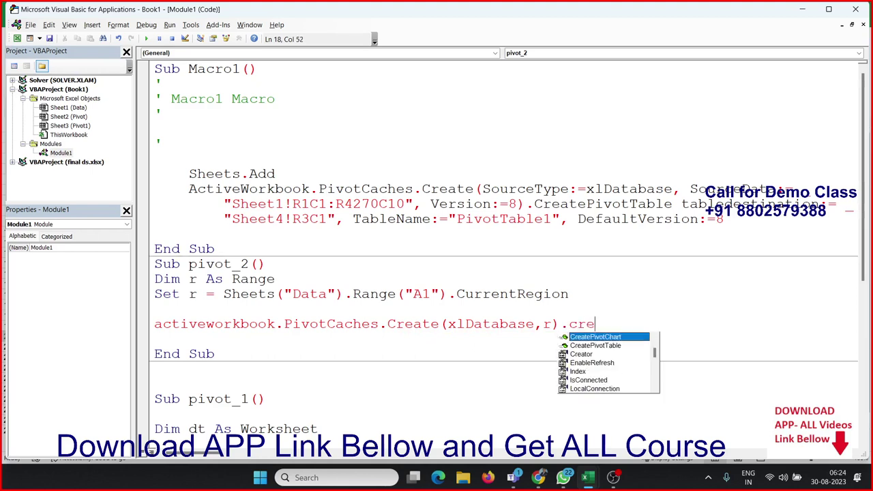
pyautogui.press('Down')
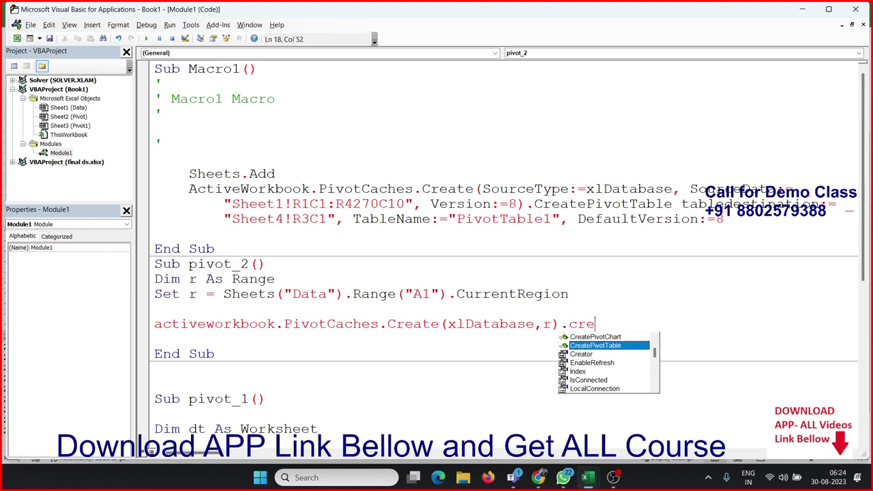
pyautogui.press('Tab')
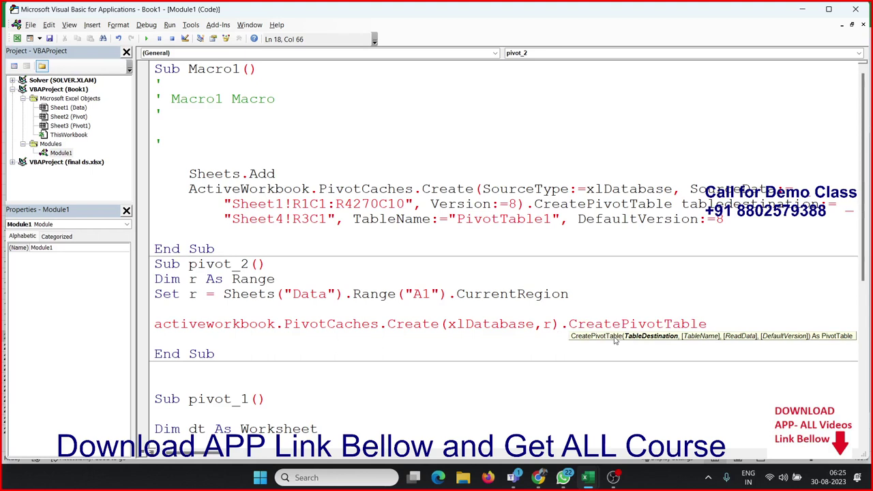
pyautogui.click(280, 313)
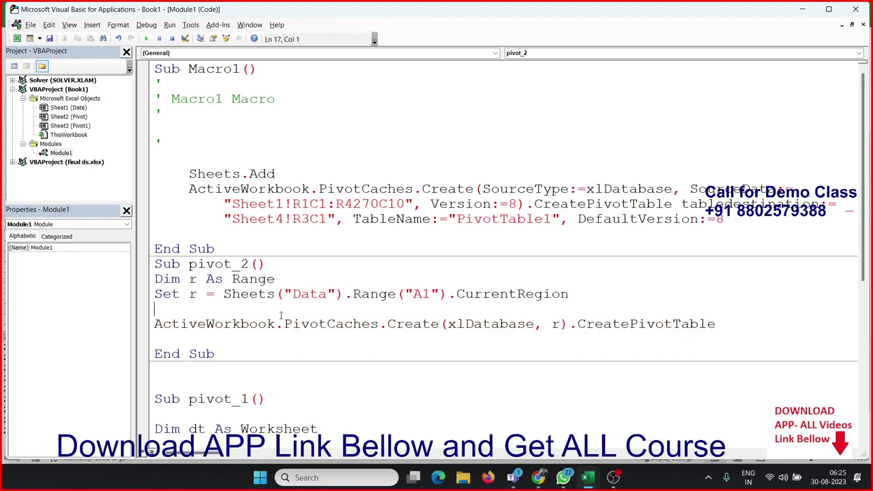
# - Declare d As Range and set it to Sheets("pivot1").Range("A1")
pyautogui.click(286, 280)
pyautogui.press('Return')
pyautogui.write('d')
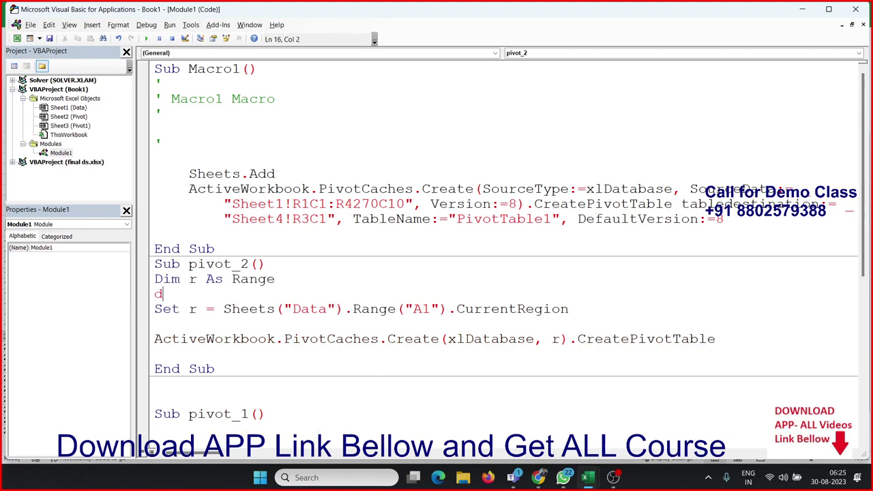
pyautogui.write('im d as ')
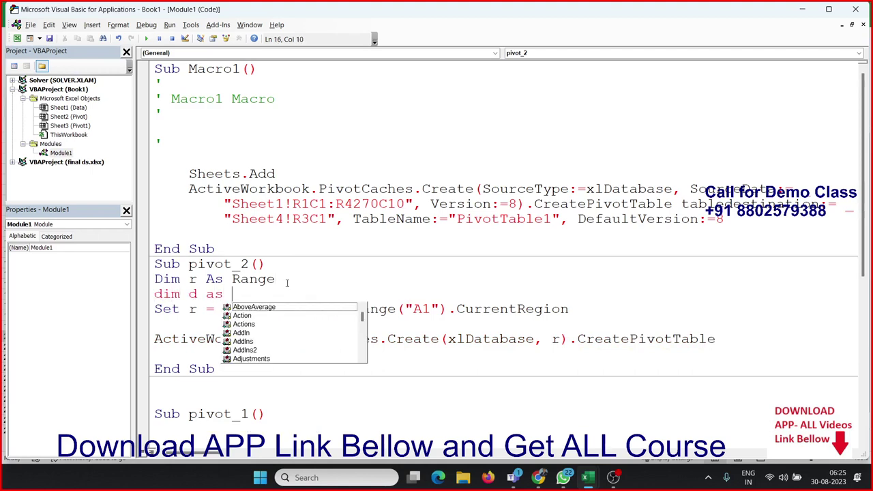
pyautogui.write('ra')
pyautogui.press('Tab')
pyautogui.click(155, 323)
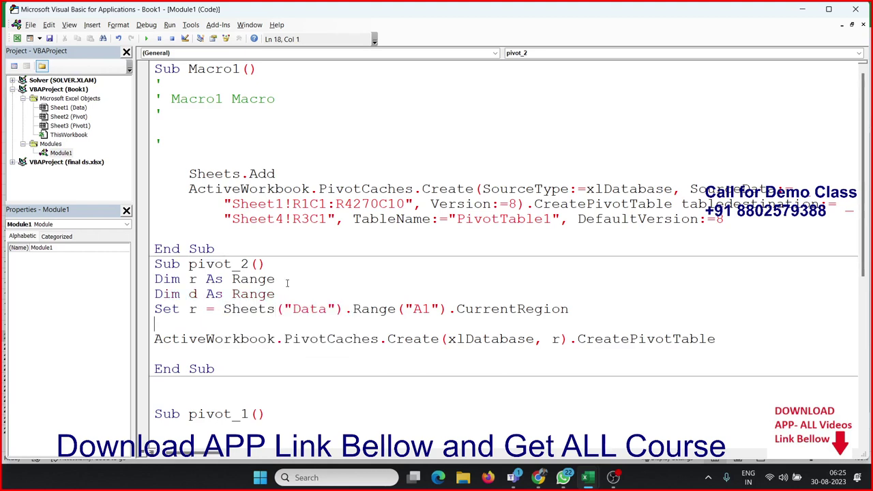
pyautogui.write('set ')
pyautogui.write('d')
pyautogui.write('=s')
pyautogui.press('BackSpace')
pyautogui.write('sheets')
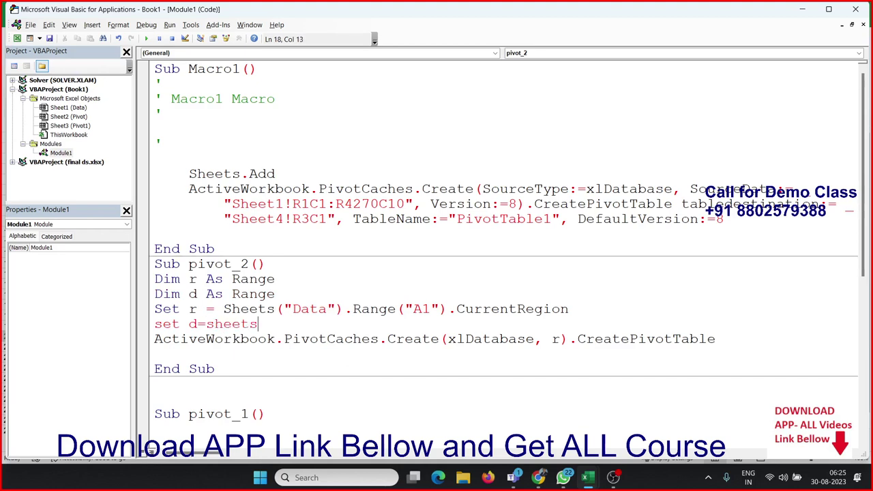
pyautogui.write('("p')
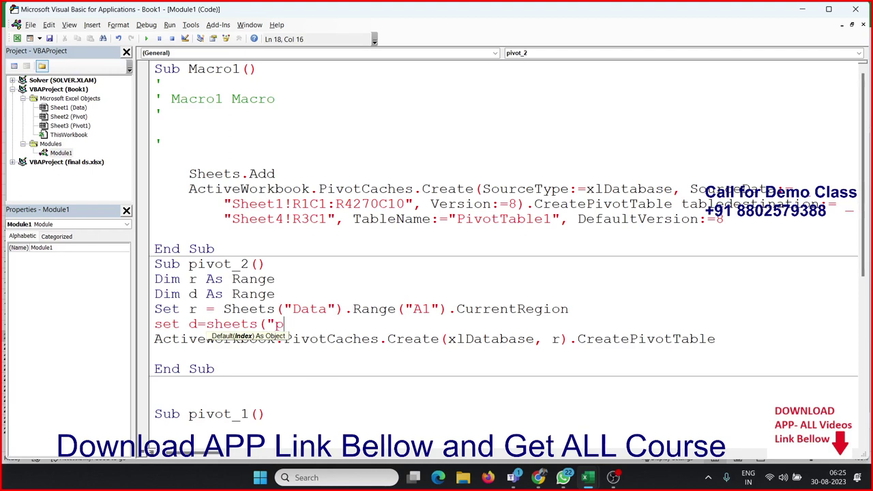
pyautogui.write('ivt')
pyautogui.press('BackSpace')
pyautogui.write('o')
pyautogui.write('t1')
pyautogui.write('").')
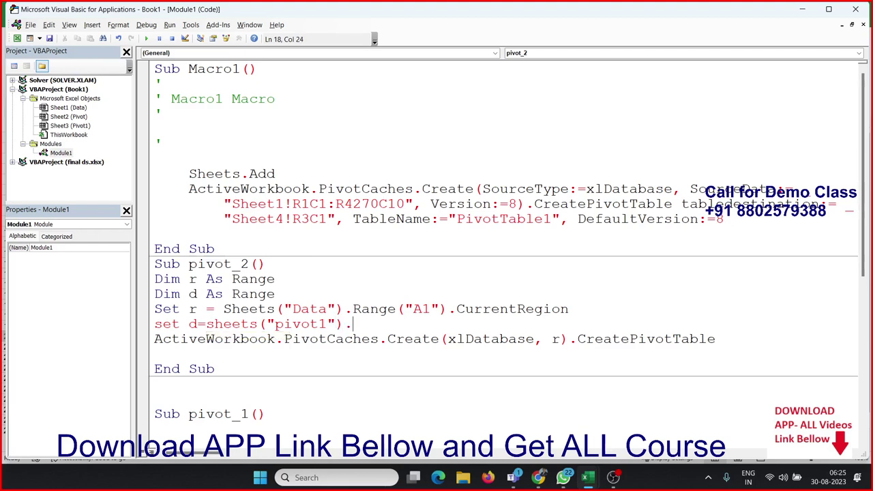
pyautogui.write('range(')
pyautogui.write('"A1')
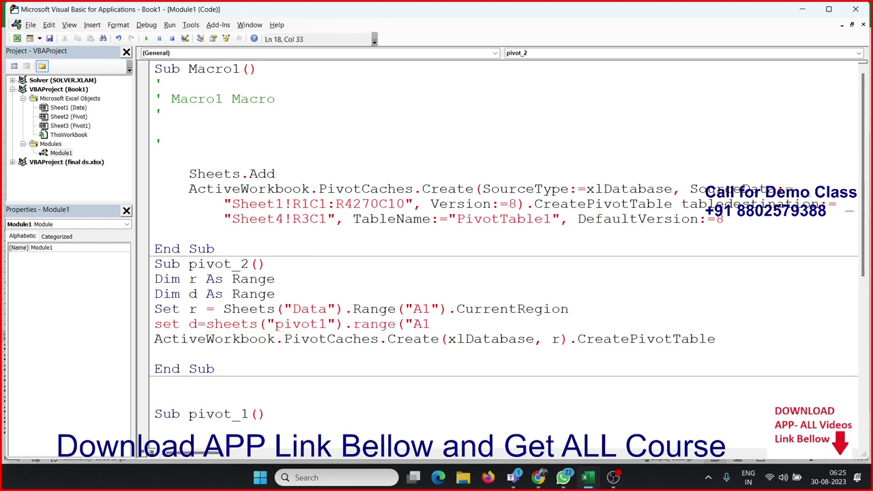
pyautogui.write('")')
# - Pass d, "P2" as the CreatePivotTable arguments
pyautogui.click(723, 339)
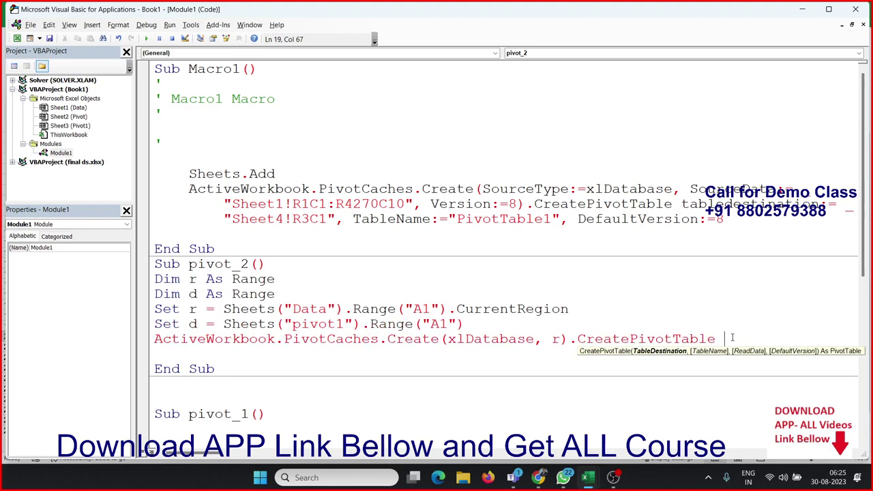
pyautogui.write('d')
pyautogui.write(',')
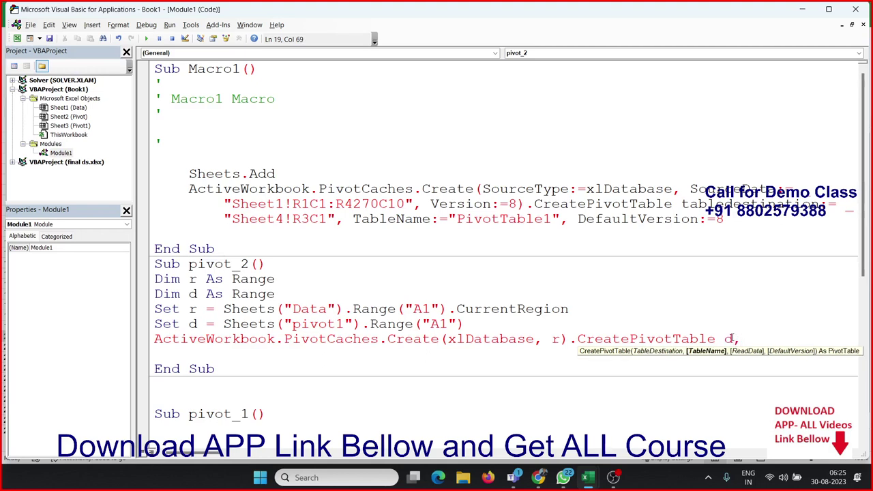
pyautogui.write('"')
pyautogui.write('P2"')
pyautogui.click(249, 355)
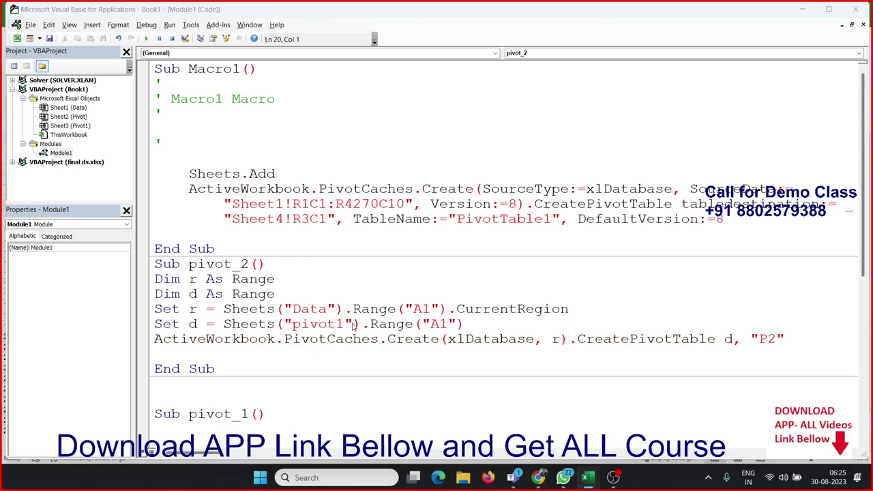
pyautogui.hotkey('alt', 'Tab')
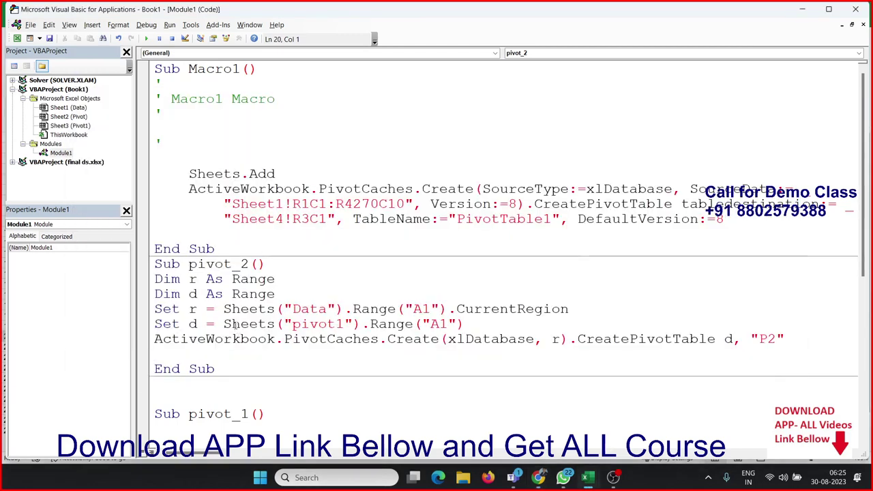
pyautogui.click(234, 324)
# - Run pivot_2 from Excel's Macros list, creating empty PivotTable P2 on Pivot1, then return to VBA
pyautogui.hotkey('alt', 'Tab')
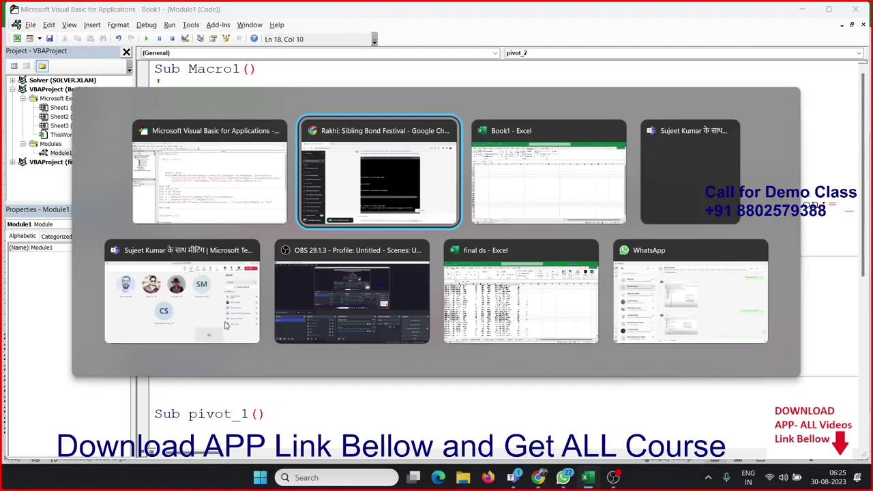
pyautogui.hotkey('alt', 'Tab')
pyautogui.click(76, 444)
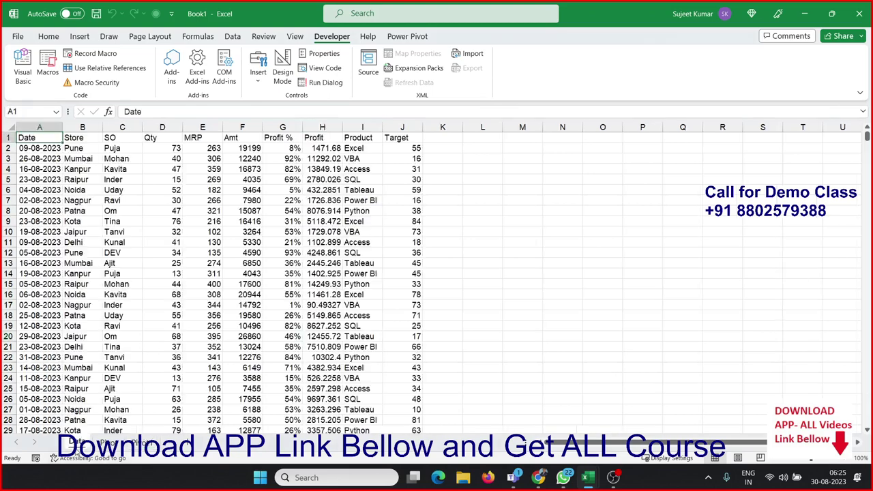
pyautogui.click(41, 78)
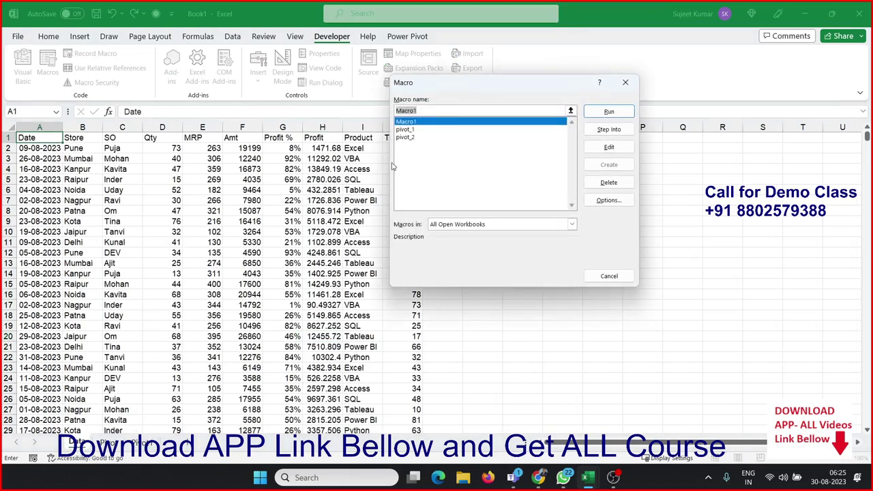
pyautogui.click(407, 137)
pyautogui.click(609, 111)
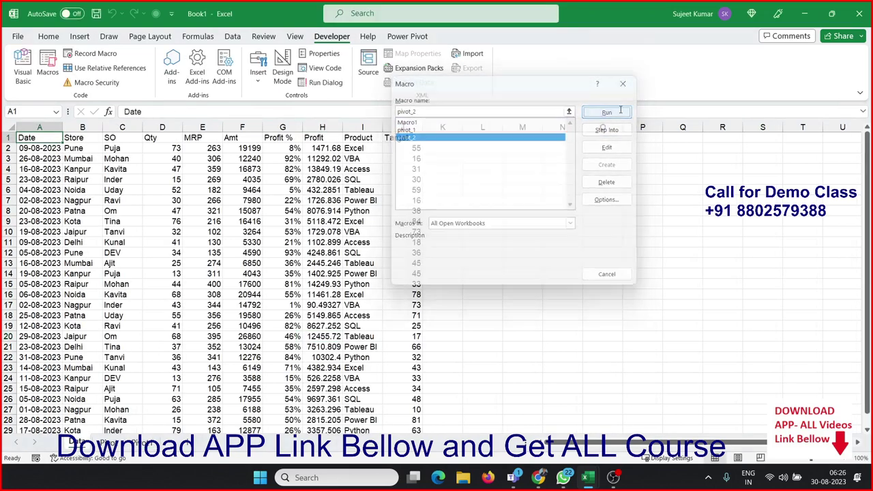
pyautogui.click(137, 444)
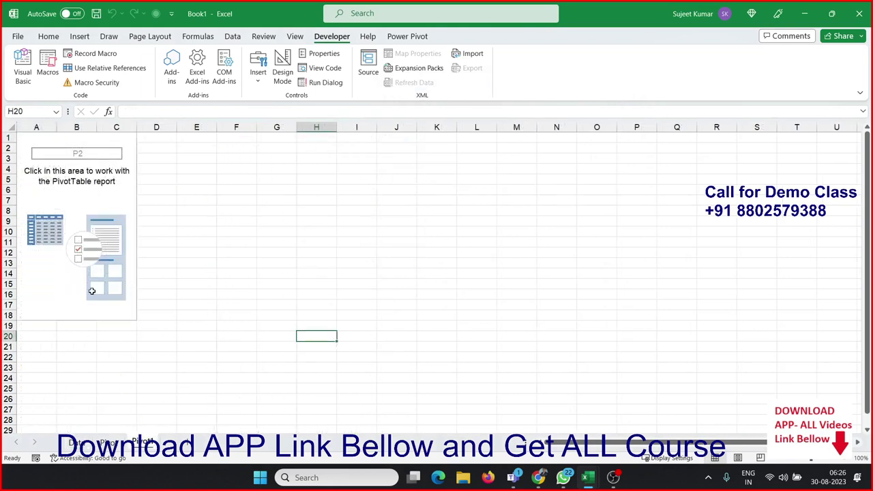
pyautogui.click(73, 208)
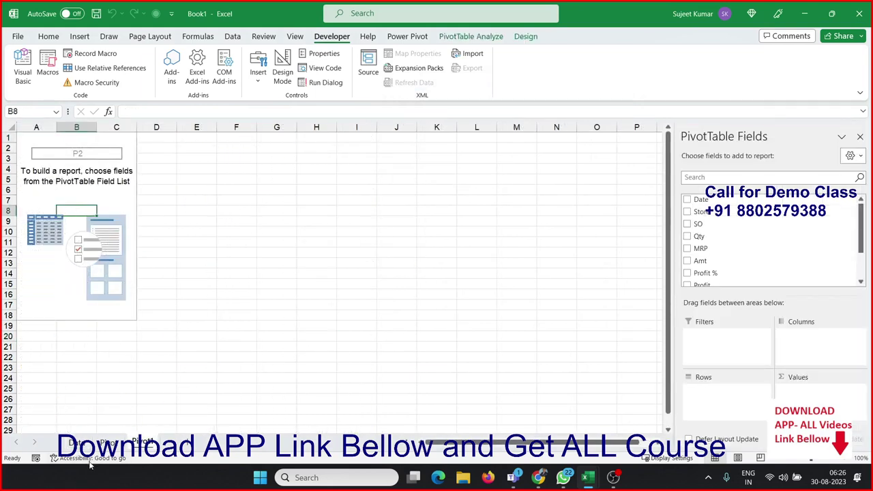
pyautogui.hotkey('alt', 'F11')
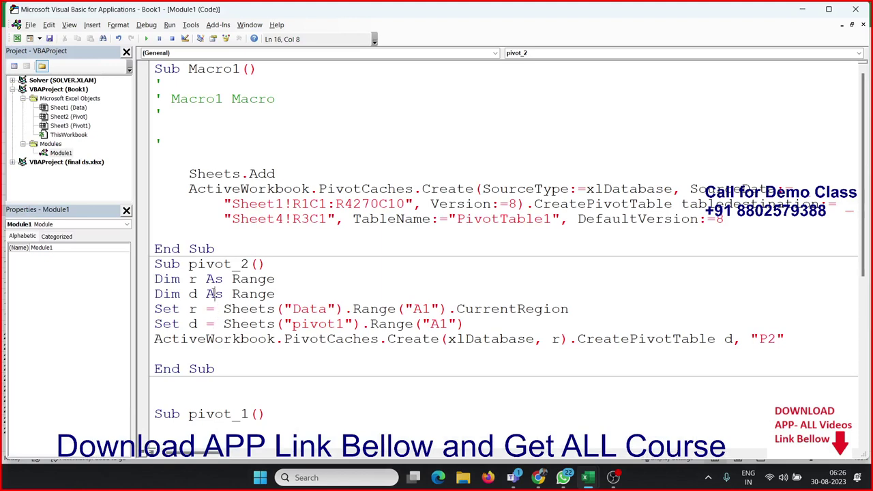
pyautogui.click(189, 171)
pyautogui.moveTo(189, 189)
pyautogui.mouseDown()
pyautogui.moveTo(345, 204)
pyautogui.moveTo(473, 189)
pyautogui.mouseUp()
pyautogui.moveTo(534, 204); pyautogui.dragTo(672, 204)
pyautogui.moveTo(413, 203)
pyautogui.mouseDown()
pyautogui.moveTo(223, 190)
pyautogui.moveTo(214, 204)
pyautogui.mouseUp()
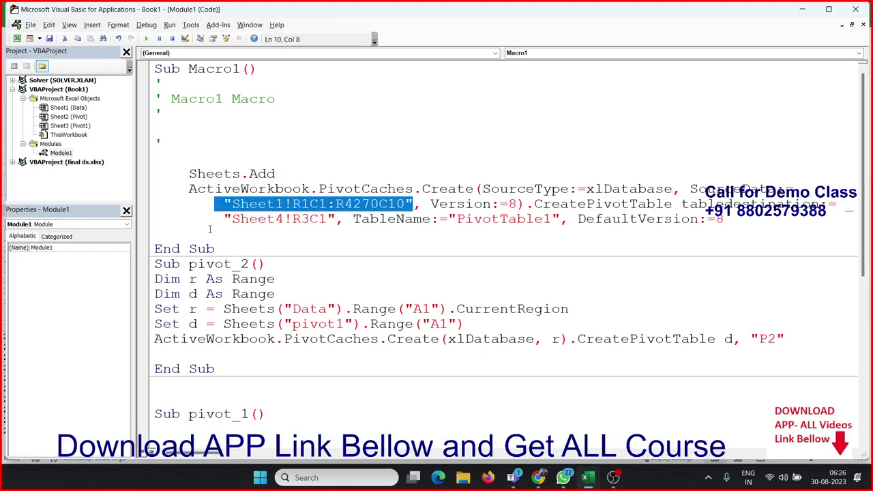
pyautogui.moveTo(222, 309)
pyautogui.mouseDown()
pyautogui.moveTo(442, 309)
pyautogui.moveTo(467, 324)
pyautogui.moveTo(560, 312)
pyautogui.mouseUp()
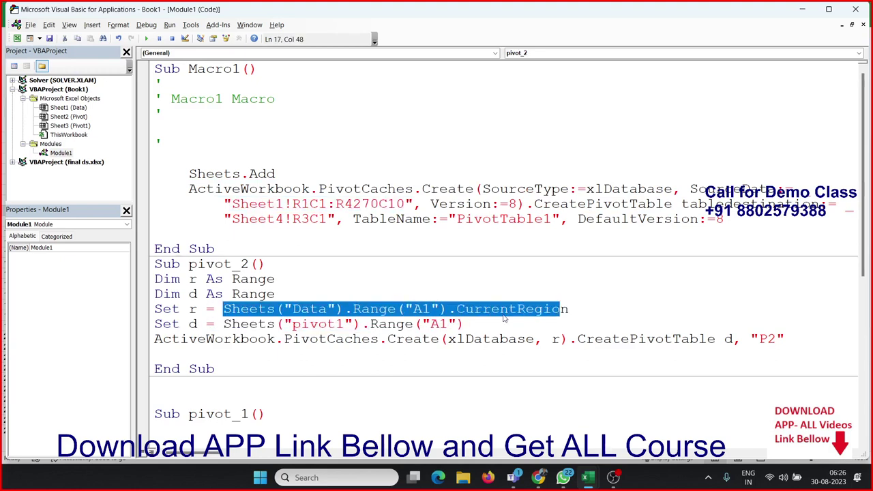
pyautogui.doubleClick(629, 204)
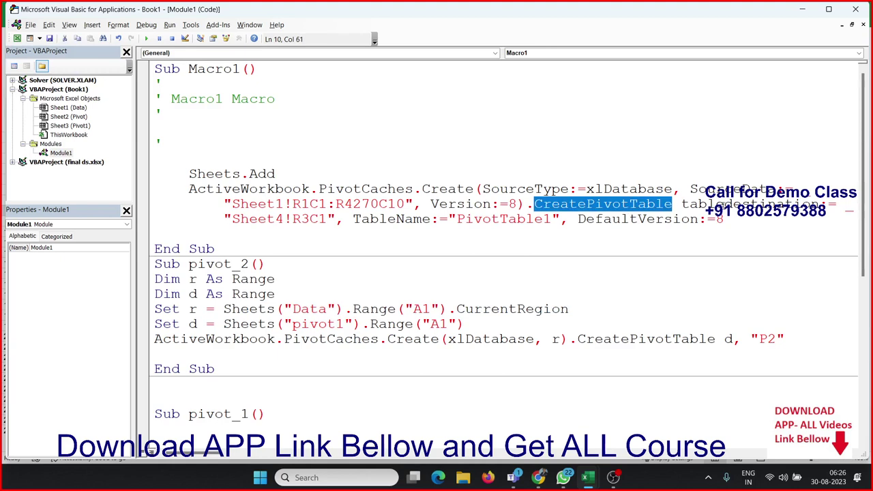
pyautogui.doubleClick(750, 204)
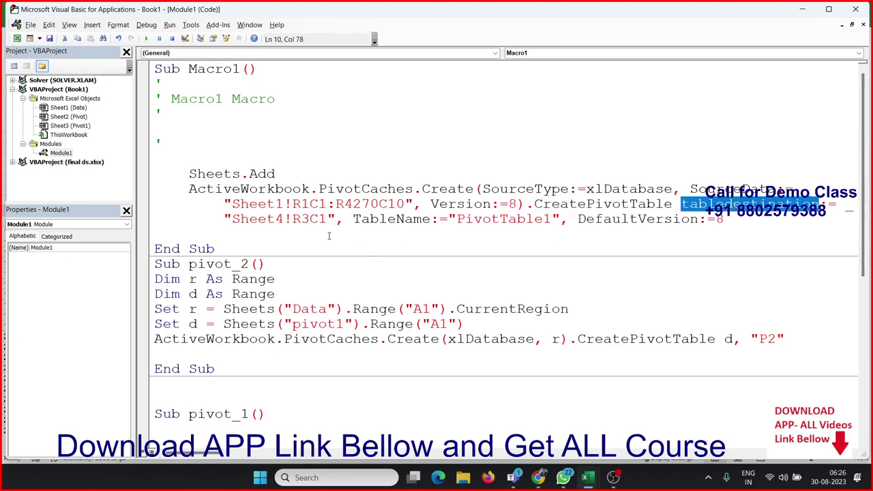
pyautogui.moveTo(334, 218); pyautogui.dragTo(224, 218)
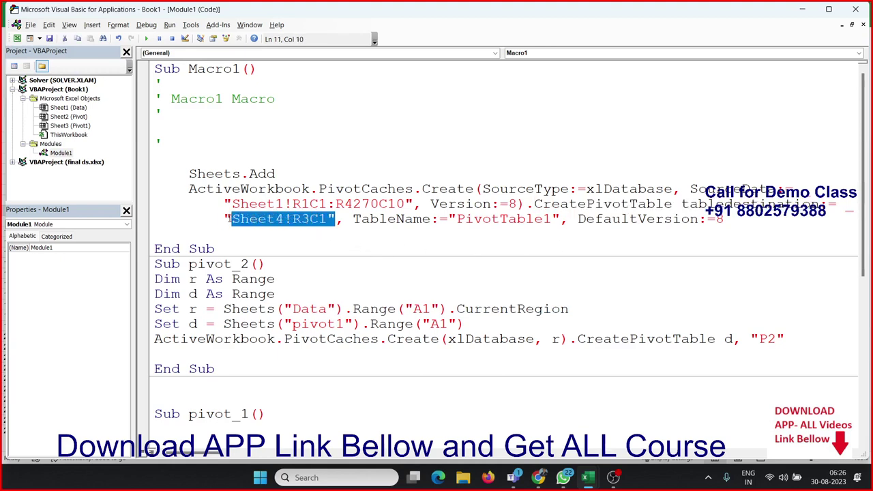
pyautogui.press('Down')
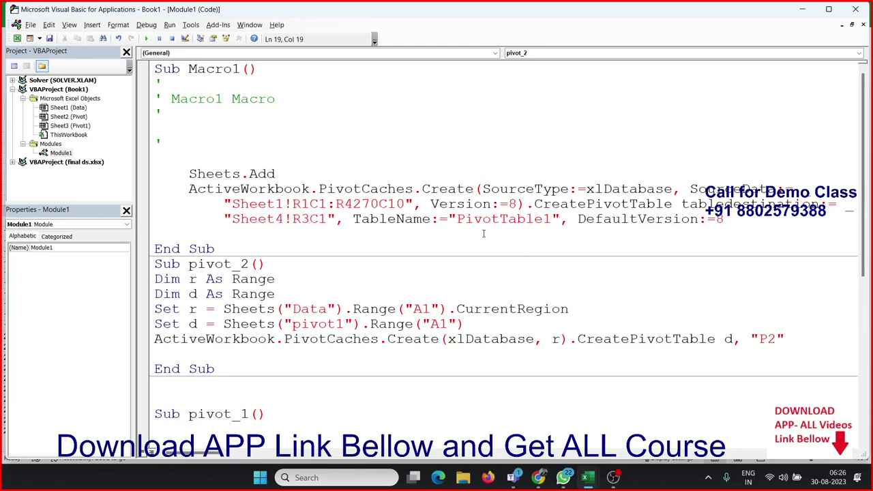
pyautogui.click(322, 369)
pyautogui.scroll(-4, 323, 369)
pyautogui.scroll(-2, 322, 366)
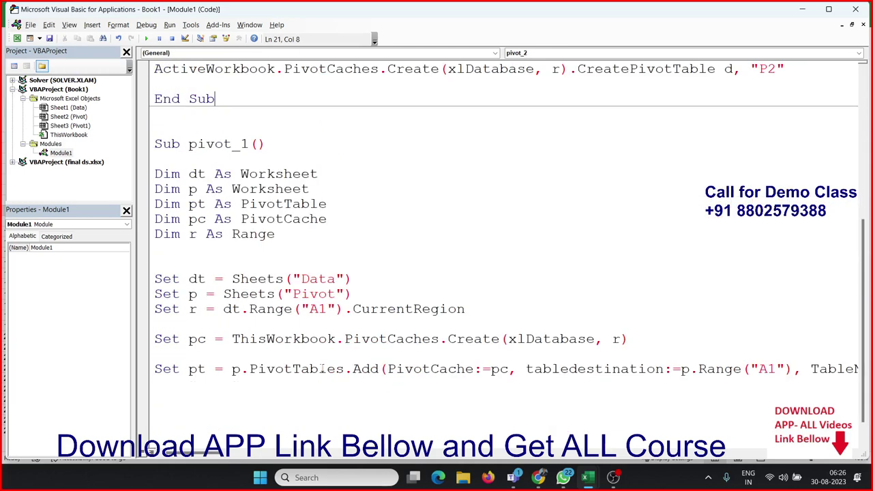
pyautogui.scroll(-1, 322, 364)
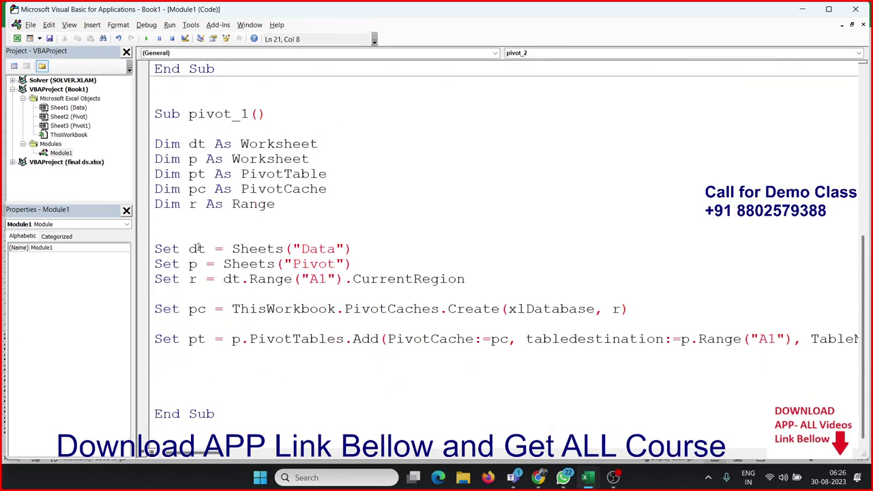
pyautogui.moveTo(179, 218); pyautogui.dragTo(366, 379)
pyautogui.scroll(1, 367, 379)
pyautogui.scroll(6, 355, 307)
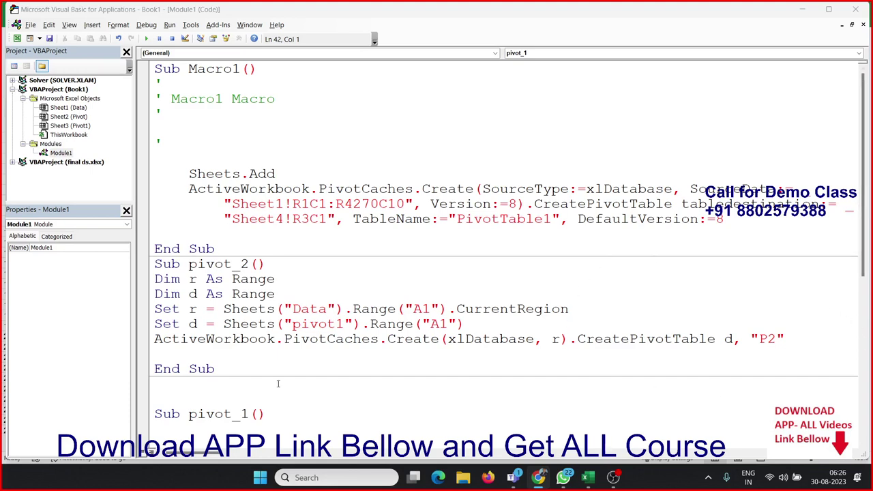
pyautogui.click(174, 354)
# - In Excel, start recording a new macro, Macro2
pyautogui.hotkey('alt', 'Tab')
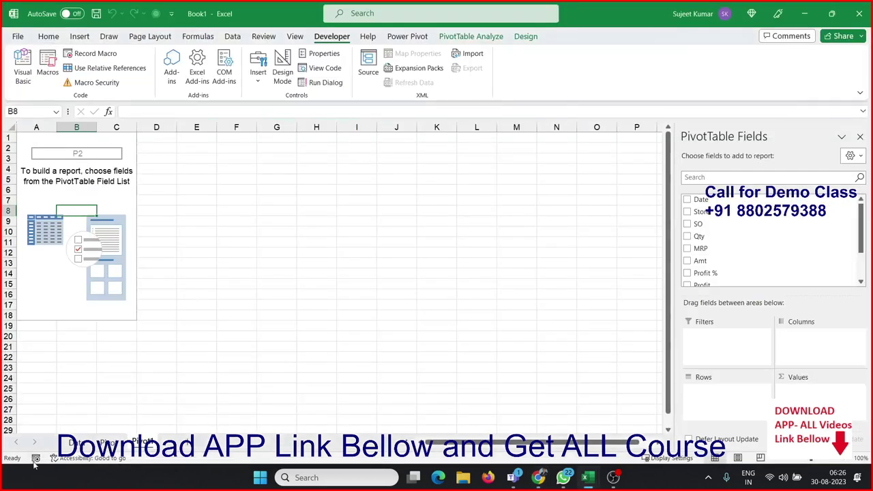
pyautogui.click(36, 458)
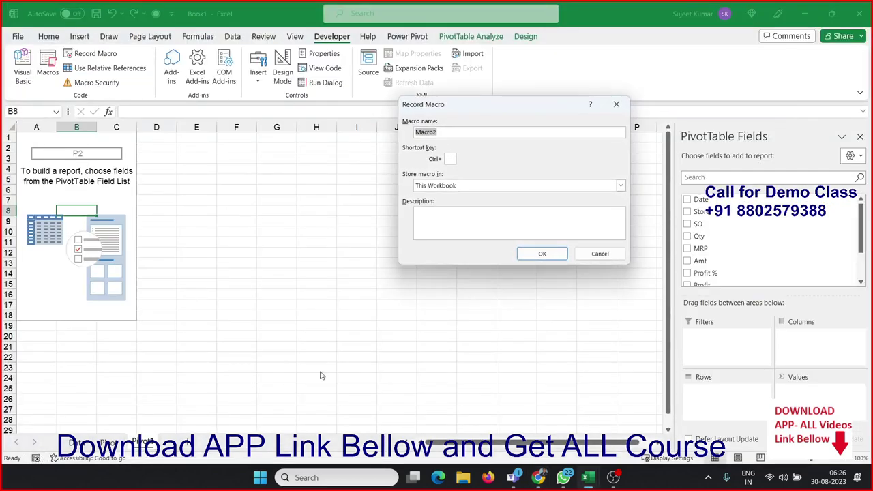
pyautogui.click(543, 254)
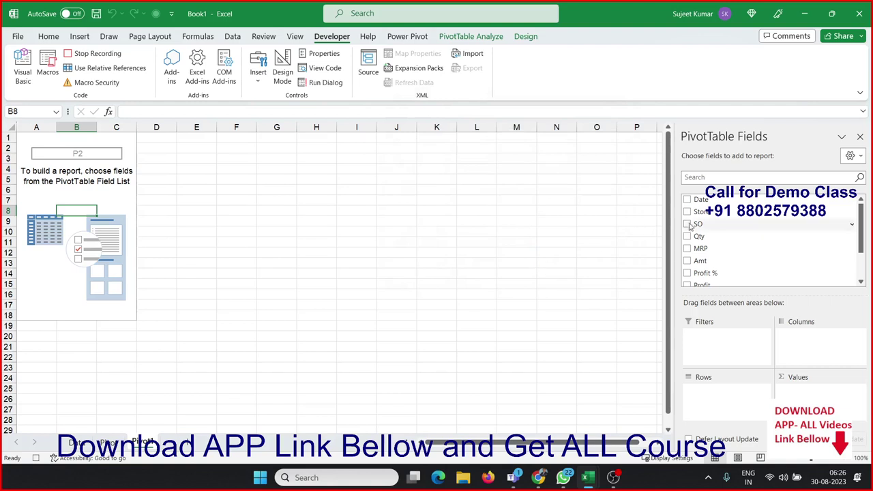
# - Lay out P2 with Store in rows, SO in columns and Sum of Qty as values
pyautogui.moveTo(698, 217); pyautogui.dragTo(720, 403)
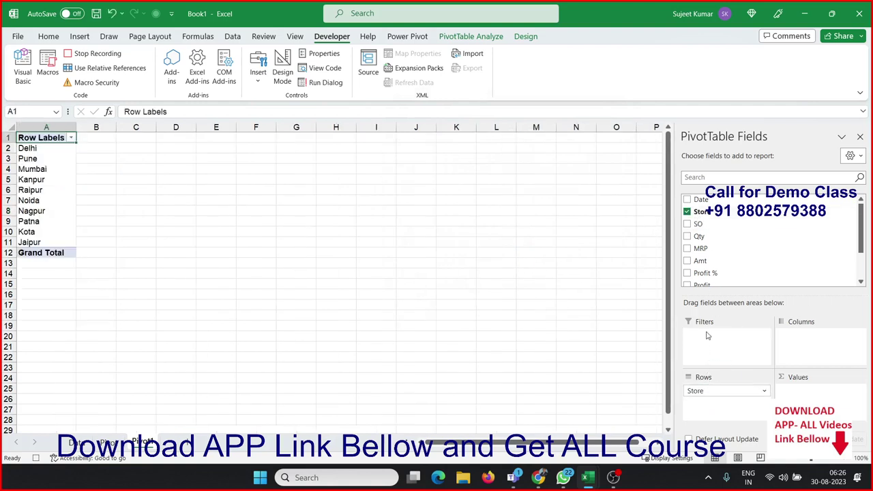
pyautogui.moveTo(699, 224); pyautogui.dragTo(808, 341)
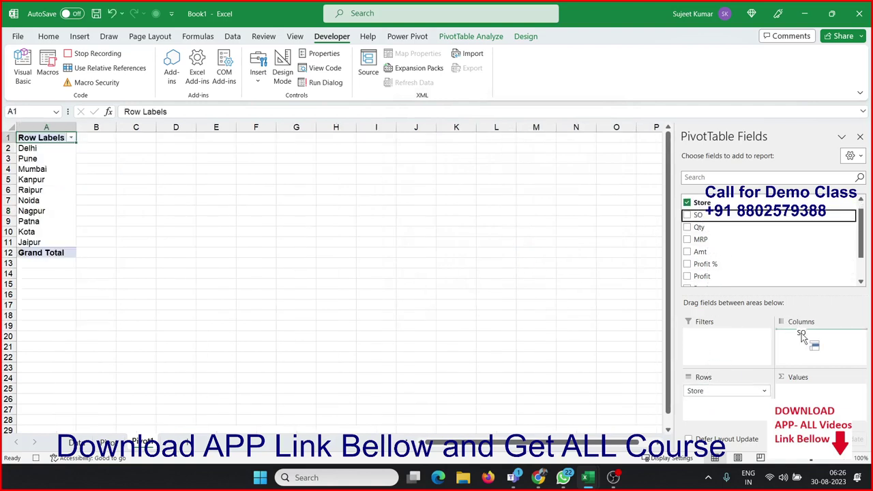
pyautogui.moveTo(699, 227); pyautogui.dragTo(784, 385)
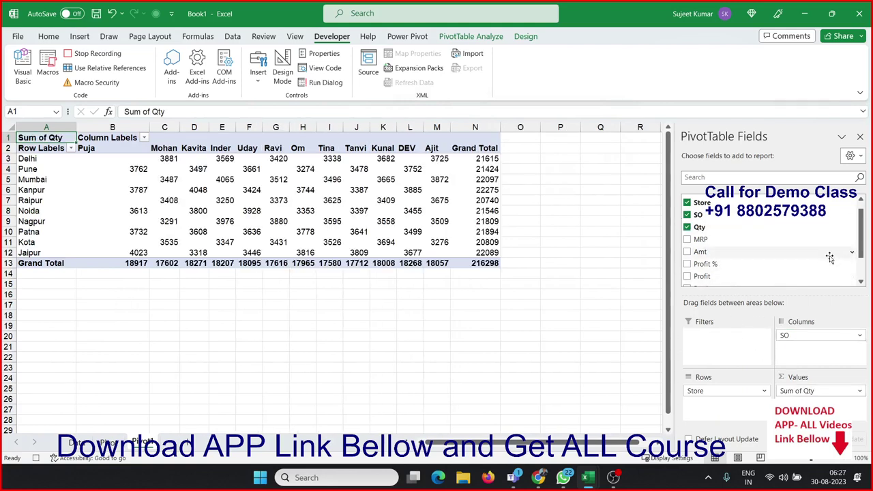
pyautogui.moveTo(863, 248); pyautogui.dragTo(863, 284)
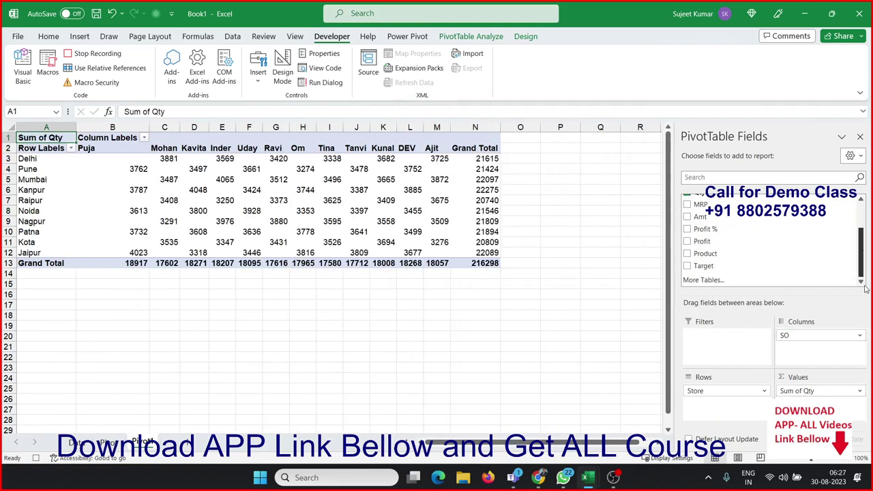
# - Add Product as a report filter set to Excel, then stop the macro recording
pyautogui.moveTo(715, 253); pyautogui.dragTo(727, 354)
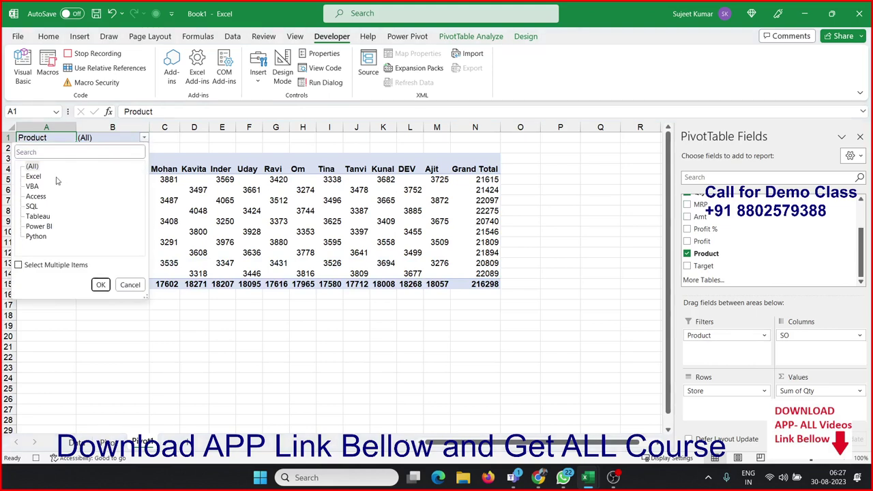
pyautogui.click(101, 285)
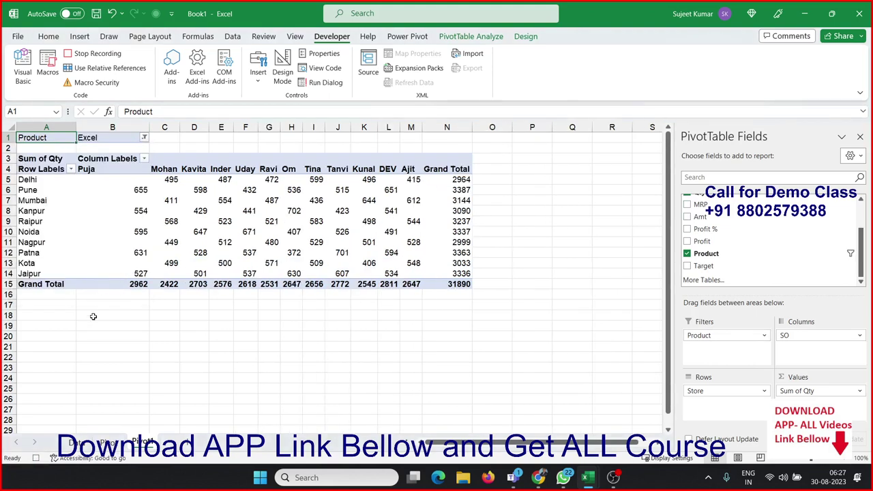
pyautogui.click(36, 458)
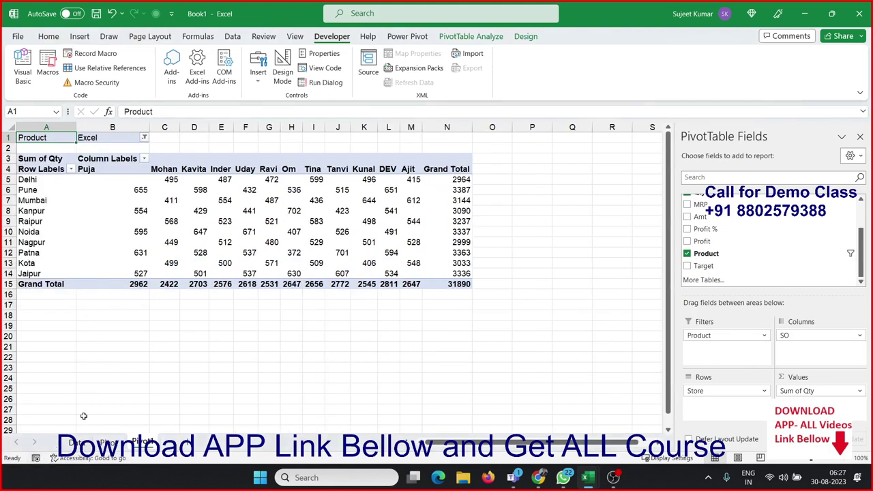
pyautogui.hotkey('alt', 'Tab')
pyautogui.hotkey('alt', 'Tab')
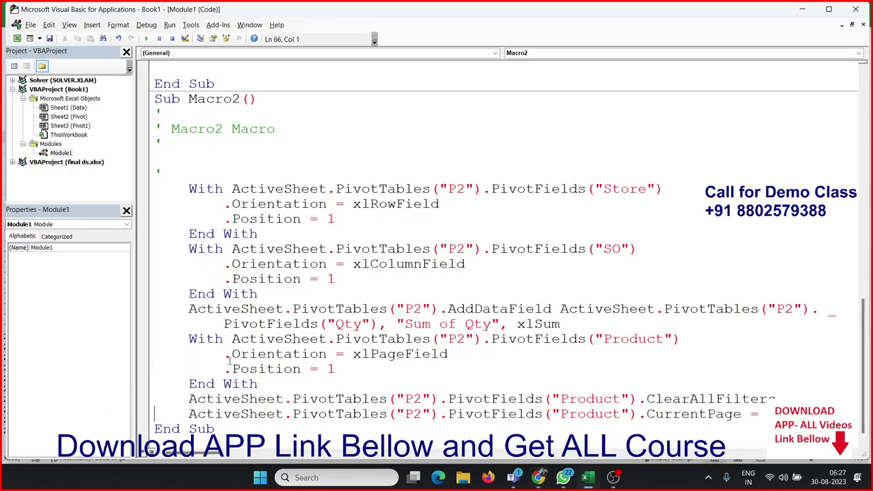
pyautogui.scroll(-1, 251, 292)
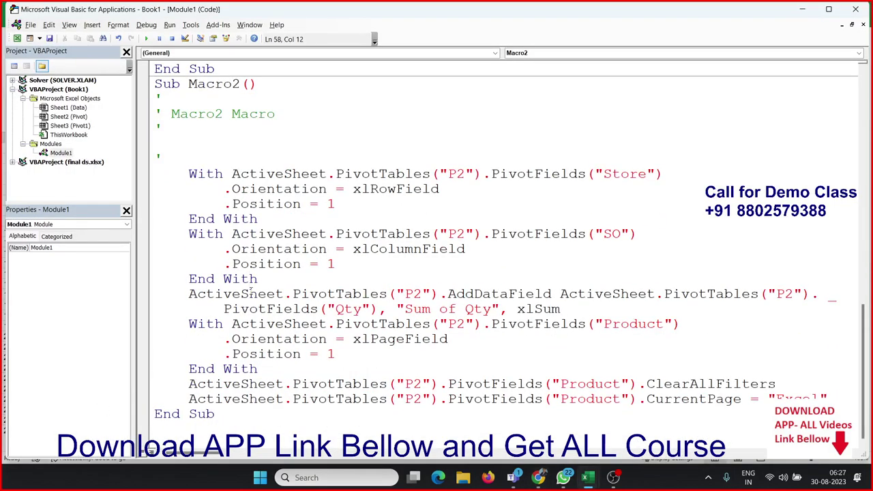
pyautogui.click(276, 190)
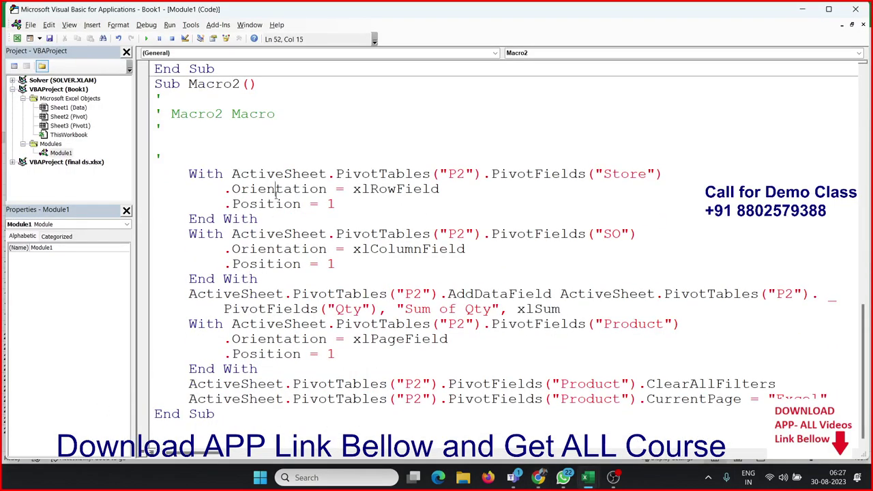
pyautogui.doubleClick(208, 175)
pyautogui.doubleClick(304, 176)
pyautogui.doubleClick(368, 174)
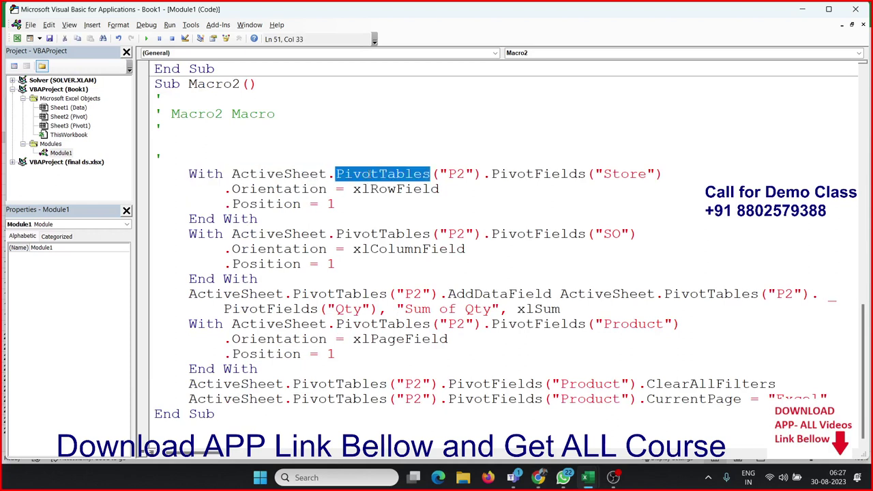
pyautogui.doubleClick(455, 174)
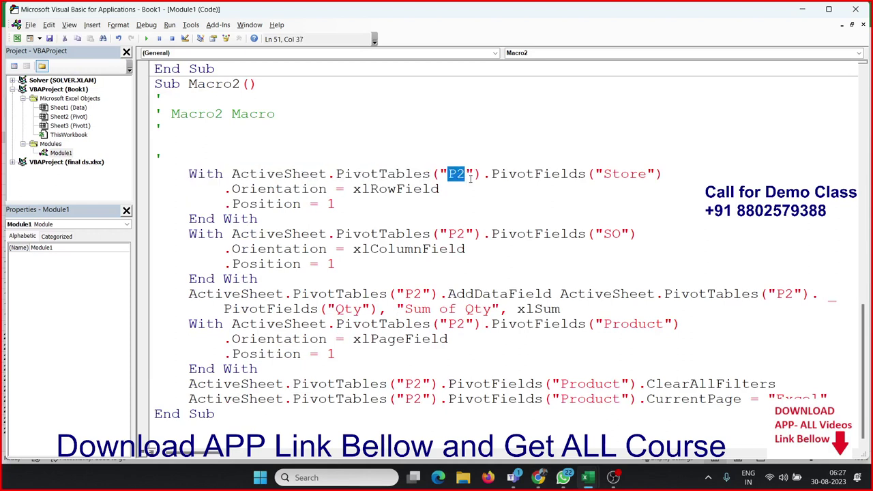
pyautogui.doubleClick(531, 175)
pyautogui.doubleClick(620, 175)
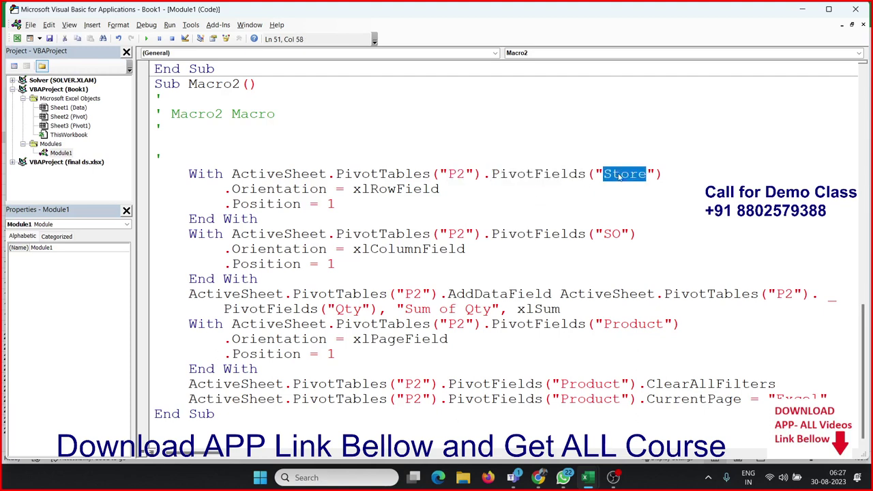
pyautogui.click(283, 189)
pyautogui.click(627, 174)
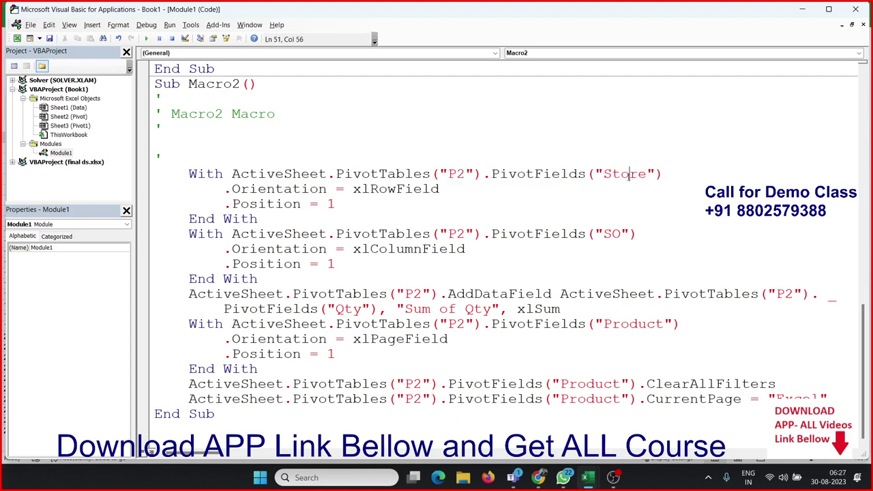
pyautogui.doubleClick(260, 191)
pyautogui.doubleClick(375, 189)
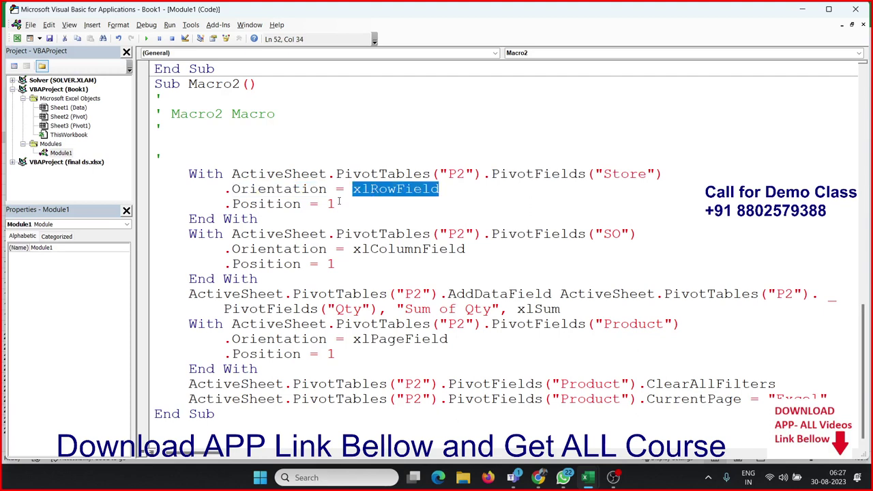
pyautogui.moveTo(337, 204); pyautogui.dragTo(204, 204)
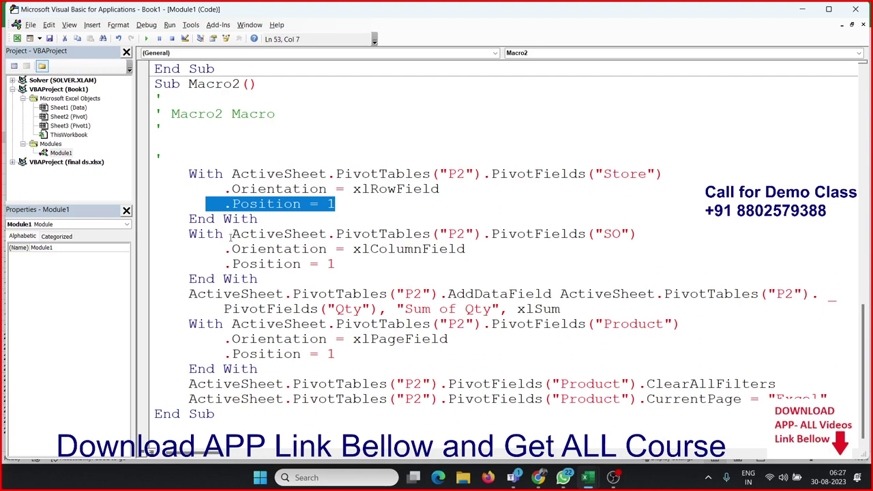
pyautogui.doubleClick(427, 248)
pyautogui.doubleClick(405, 338)
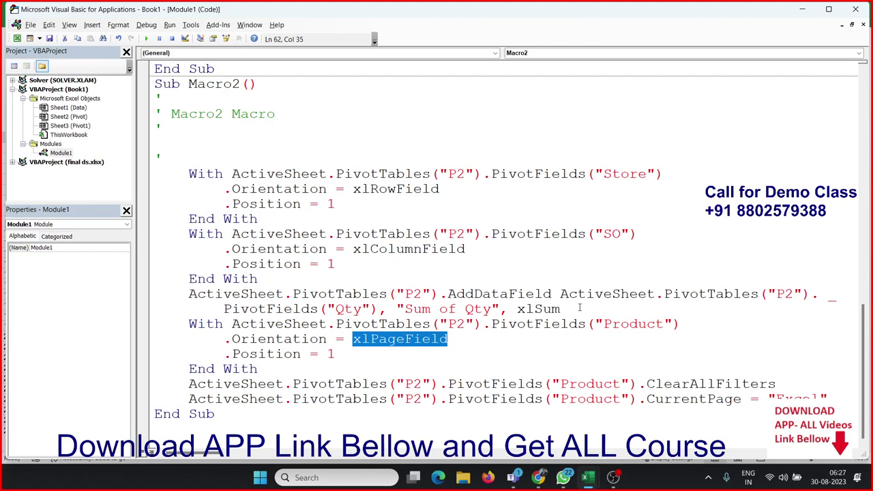
pyautogui.doubleClick(310, 294)
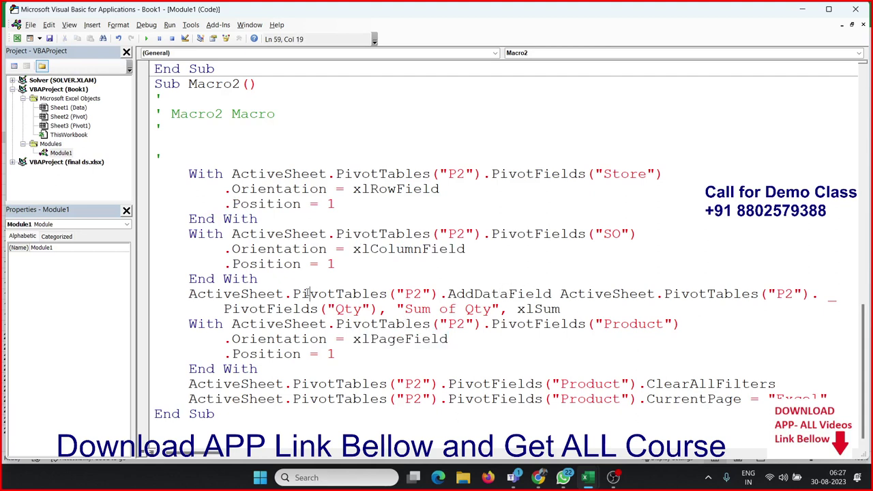
pyautogui.doubleClick(480, 294)
pyautogui.doubleClick(594, 296)
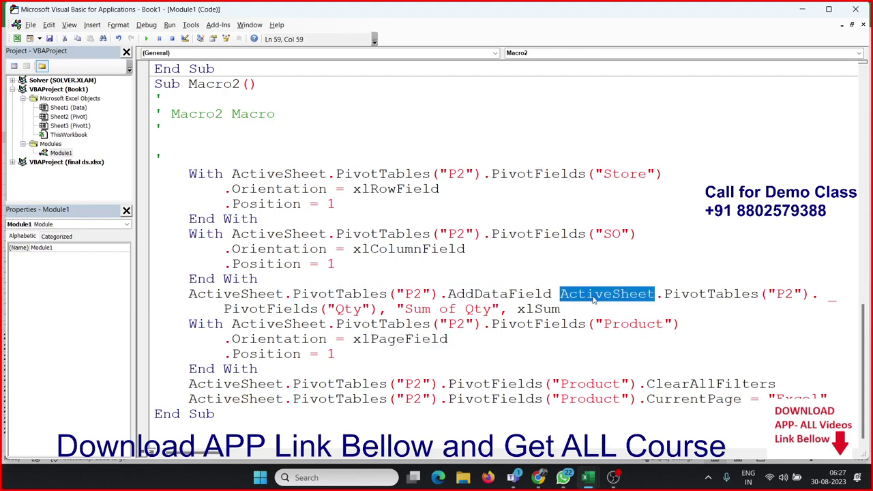
pyautogui.doubleClick(695, 295)
pyautogui.doubleClick(784, 294)
pyautogui.click(303, 309)
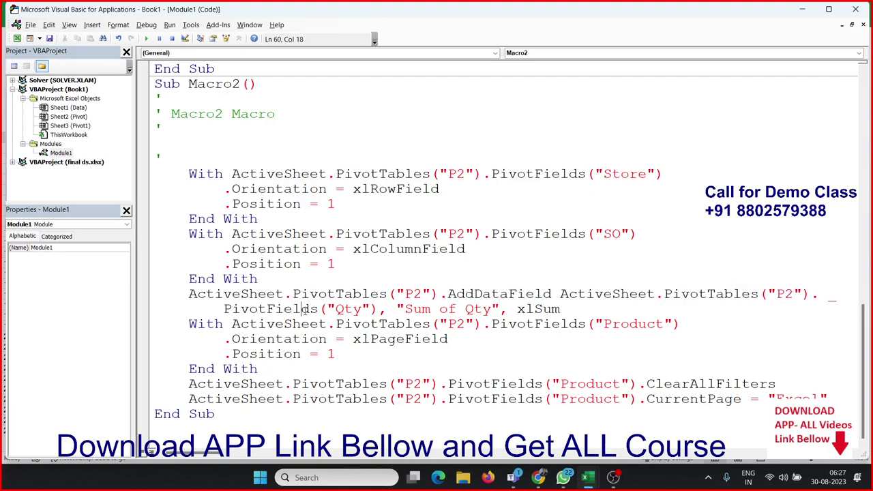
pyautogui.doubleClick(303, 309)
pyautogui.doubleClick(349, 309)
pyautogui.doubleClick(446, 309)
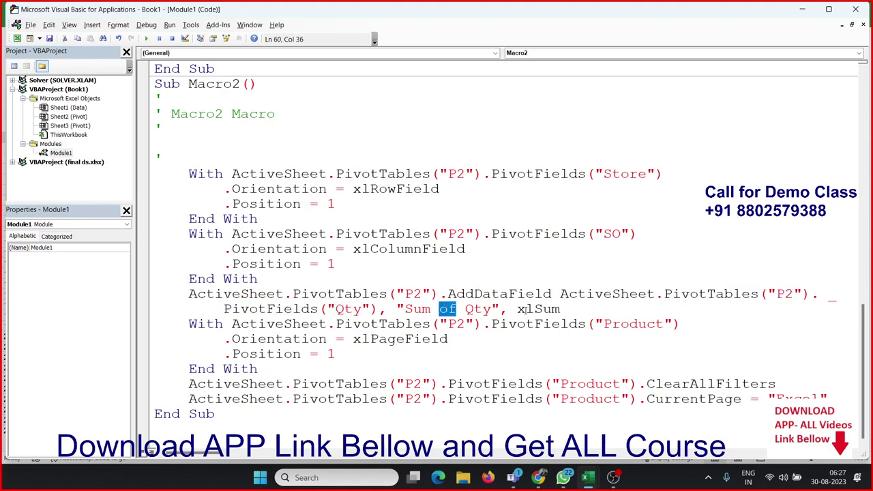
pyautogui.doubleClick(529, 309)
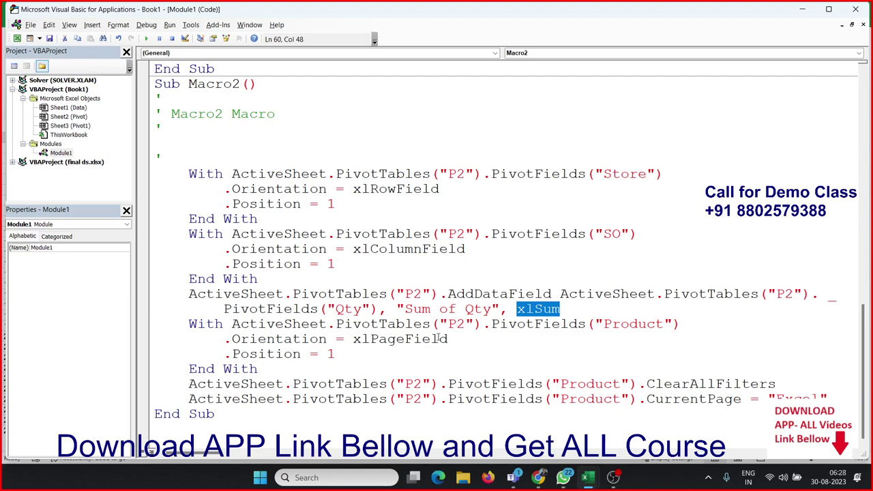
pyautogui.click(429, 356)
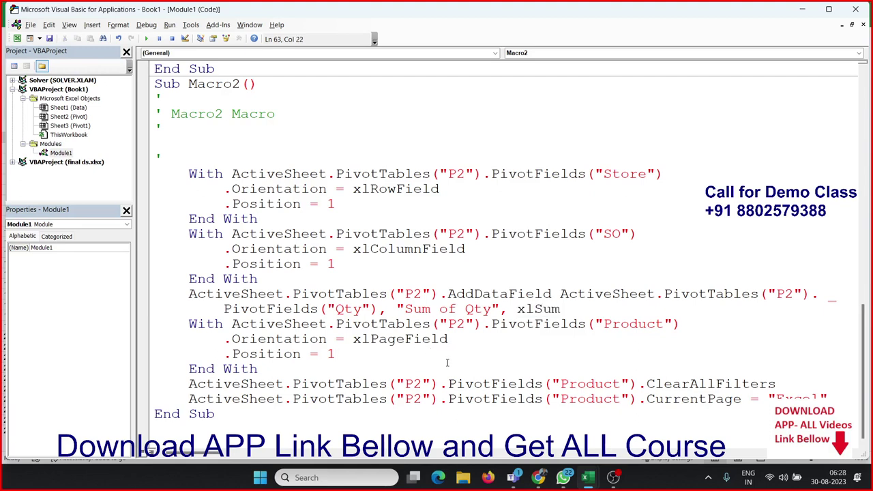
pyautogui.click(241, 399)
pyautogui.click(282, 264)
# - Below Set pt, write With pt and .PivotFields("SO").Orientation = xlRowField
pyautogui.scroll(7, 265, 292)
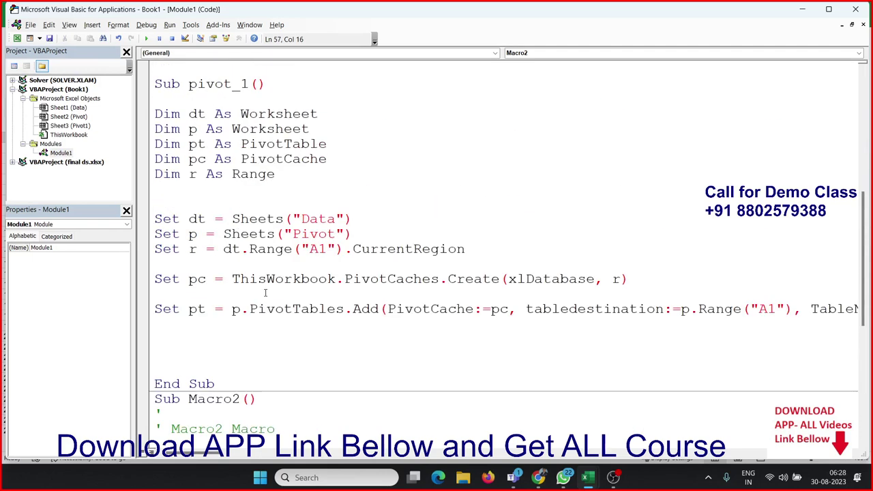
pyautogui.scroll(-1, 265, 293)
pyautogui.click(203, 291)
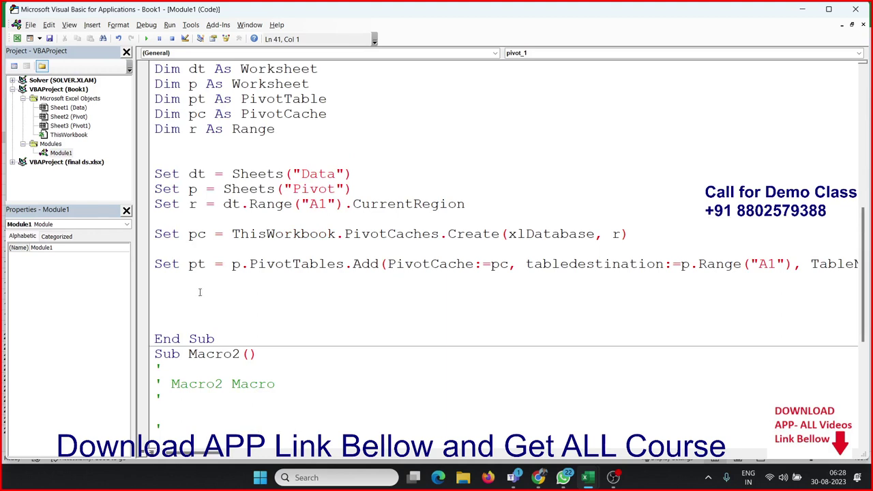
pyautogui.write('with ')
pyautogui.write('pt')
pyautogui.press('Return')
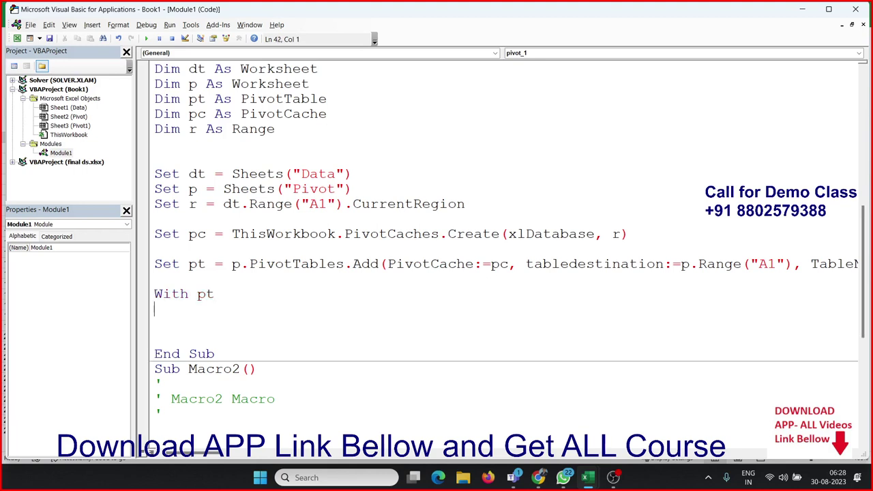
pyautogui.write('.p')
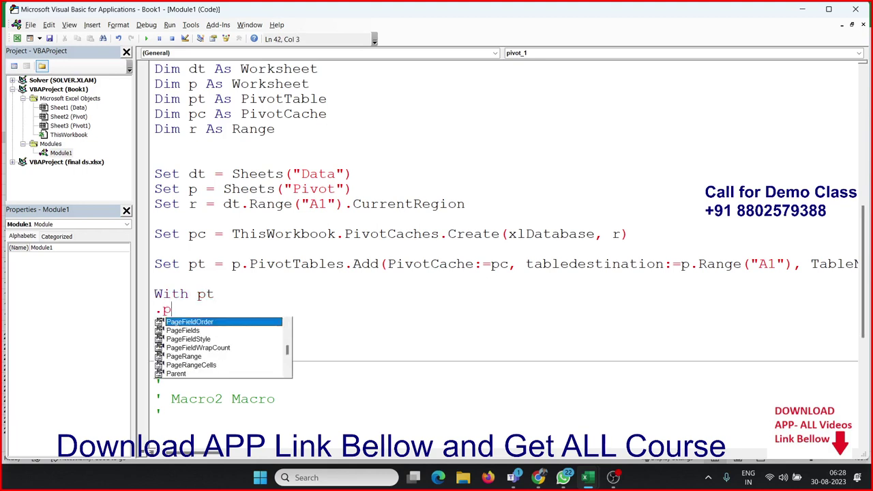
pyautogui.write('iv')
pyautogui.press('Down')
pyautogui.press('Down')
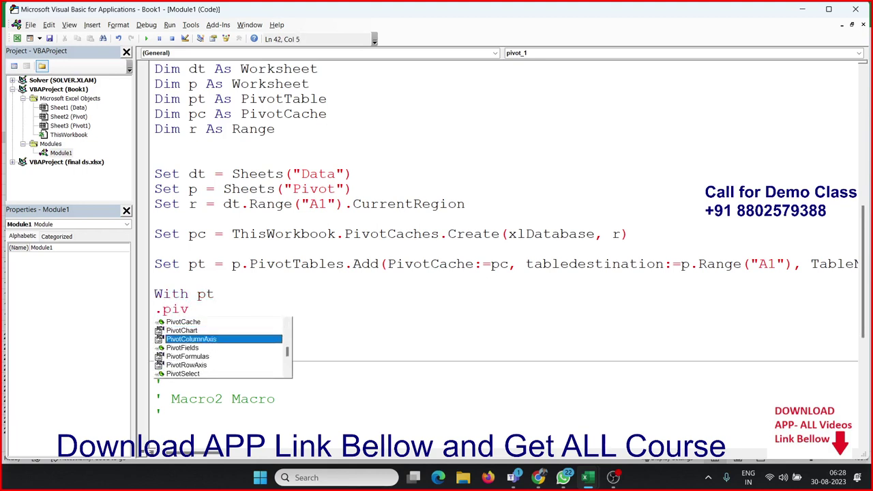
pyautogui.press('Down')
pyautogui.press('Tab')
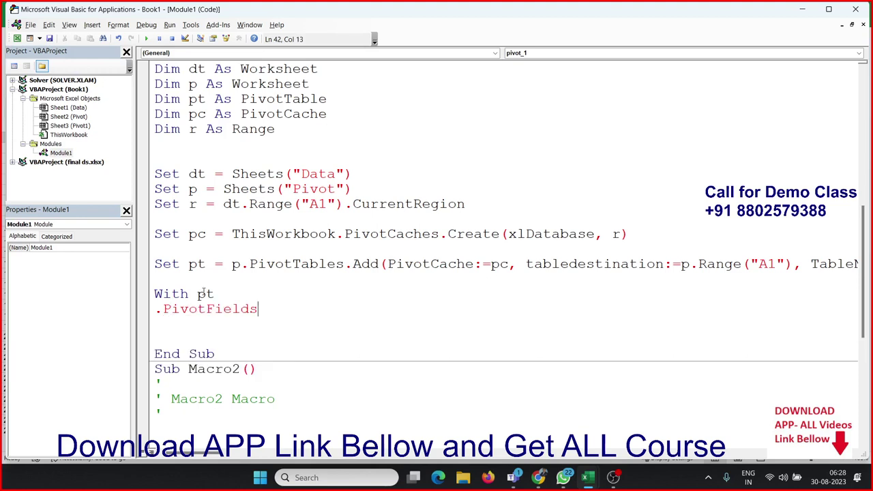
pyautogui.write('("')
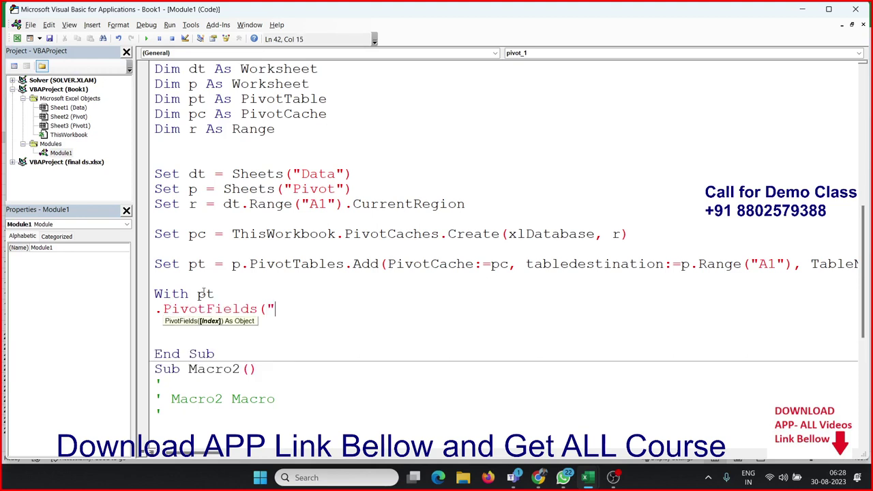
pyautogui.write('SO')
pyautogui.write('")')
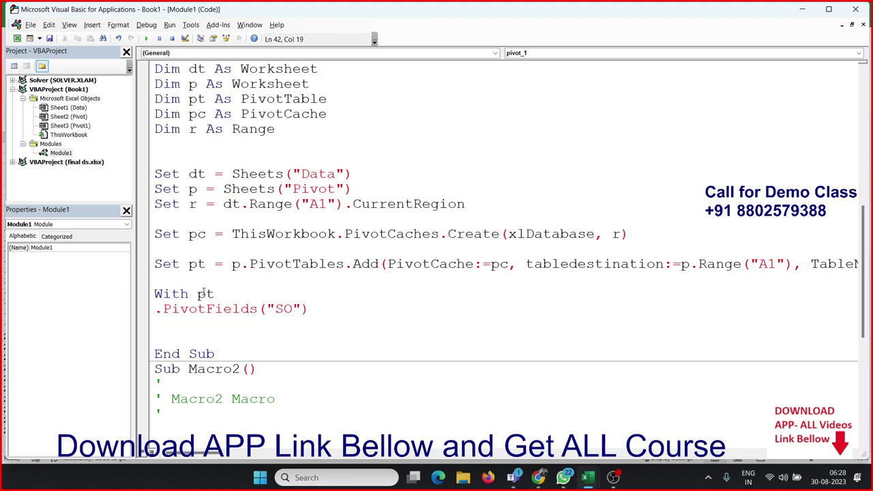
pyautogui.write('.or')
pyautogui.press('BackSpace')
pyautogui.press('BackSpace')
pyautogui.press('BackSpace')
pyautogui.write('o')
pyautogui.write('ri')
pyautogui.write('en')
pyautogui.write('tatio')
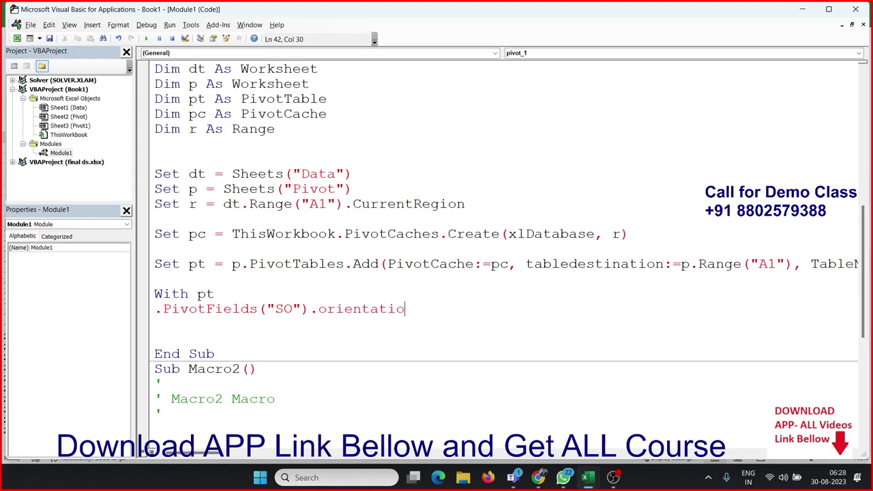
pyautogui.write('n = ')
pyautogui.write('x')
pyautogui.write('lro')
pyautogui.write('w')
pyautogui.write('field')
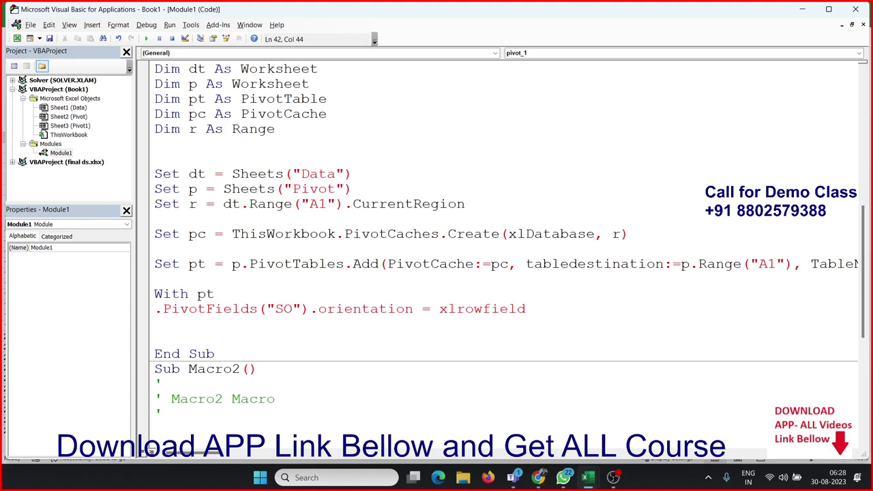
pyautogui.press('Return')
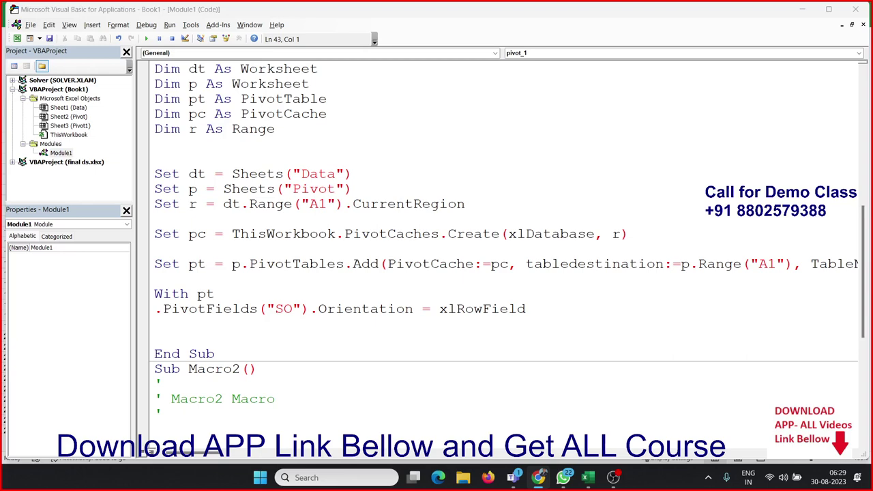
# - Add the line .AddDataField pt.PivotFields("Qty"), "Total Sales", xlSum inside the With pt block
pyautogui.scroll(-1, 176, 311)
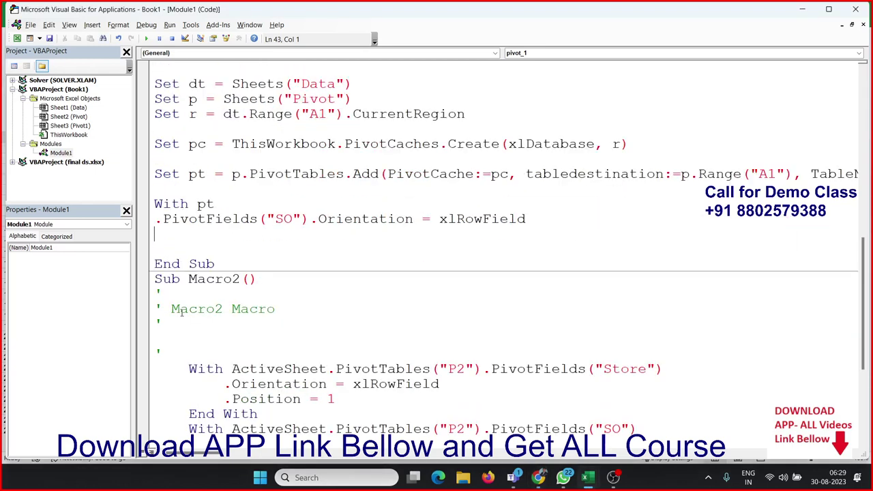
pyautogui.scroll(-3, 179, 311)
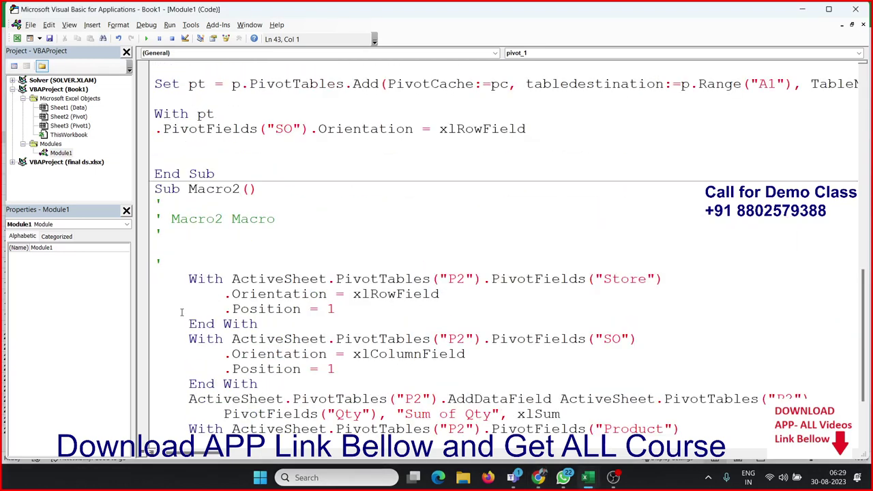
pyautogui.scroll(-1, 182, 312)
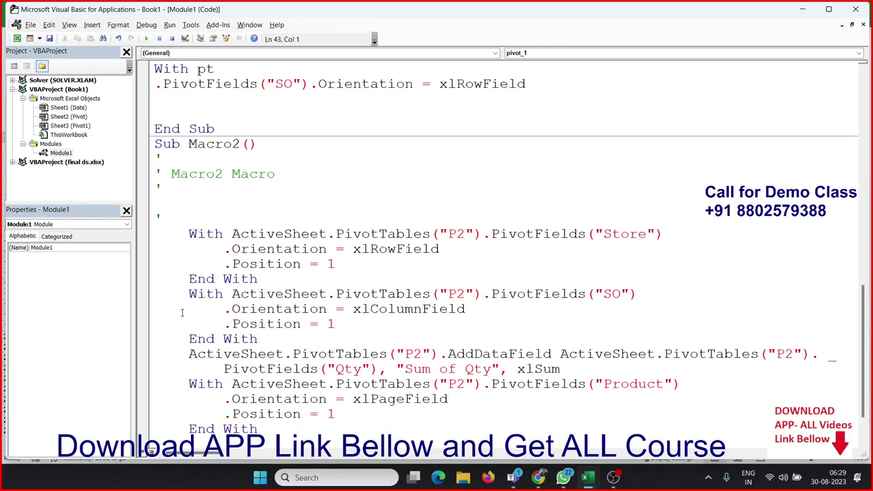
pyautogui.scroll(3, 181, 311)
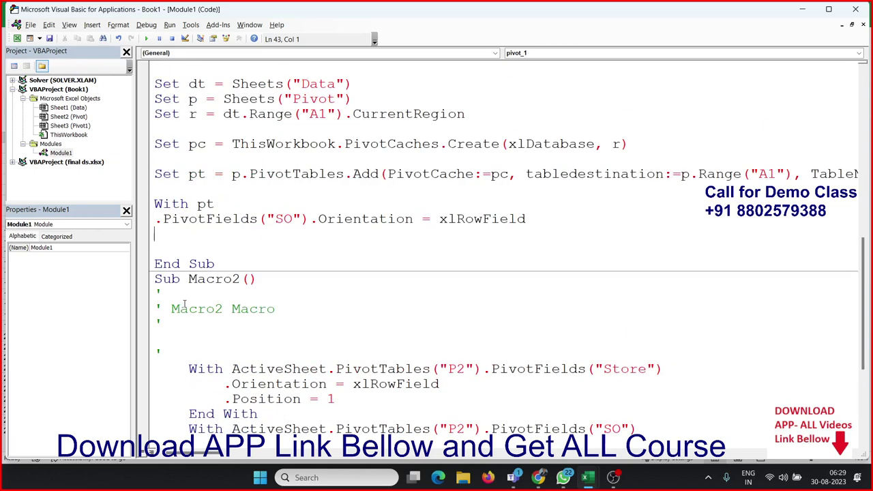
pyautogui.write('.')
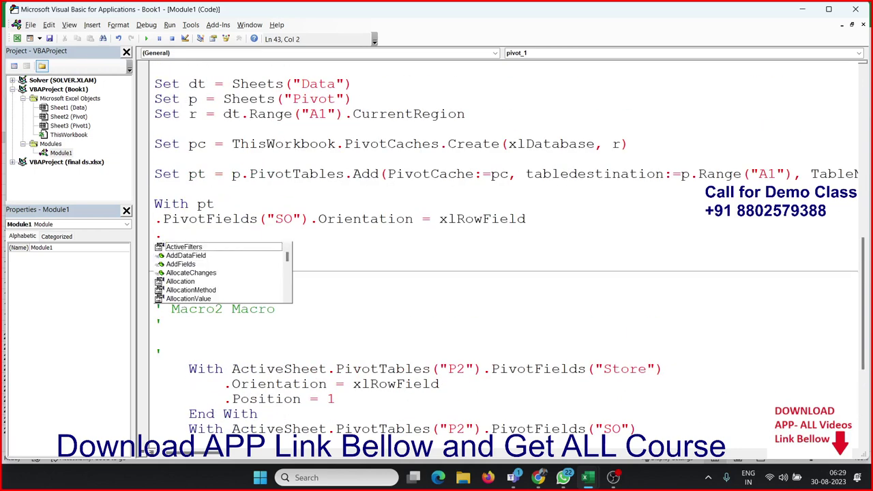
pyautogui.scroll(-3, 402, 391)
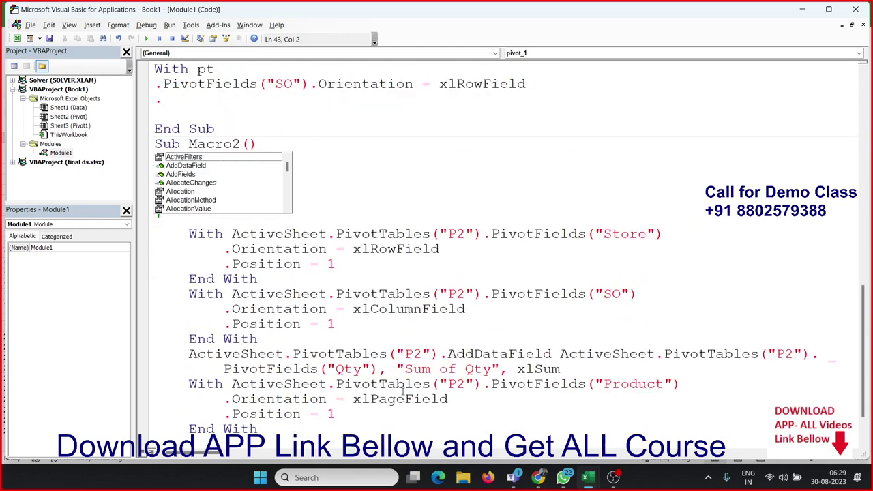
pyautogui.scroll(5, 403, 390)
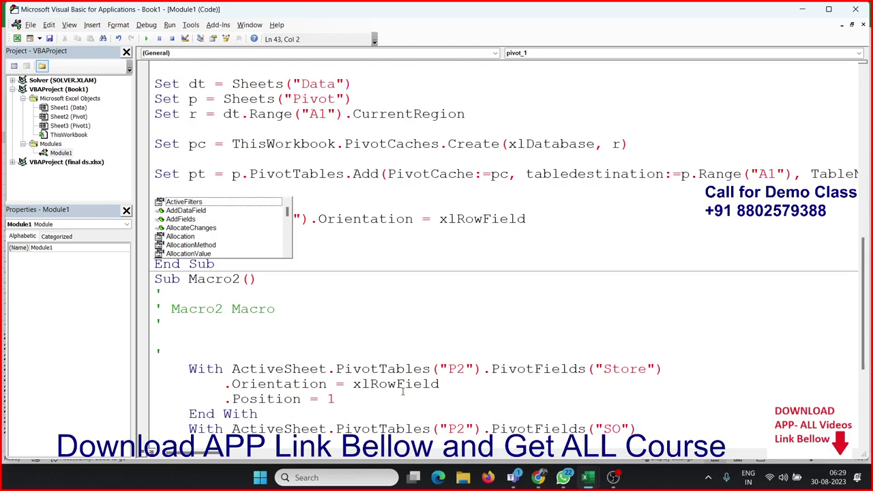
pyautogui.scroll(-4, 402, 390)
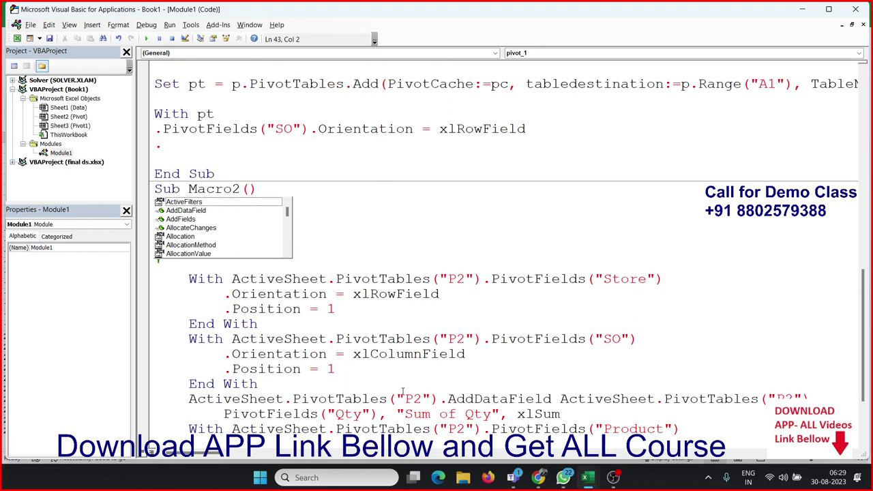
pyautogui.write('a')
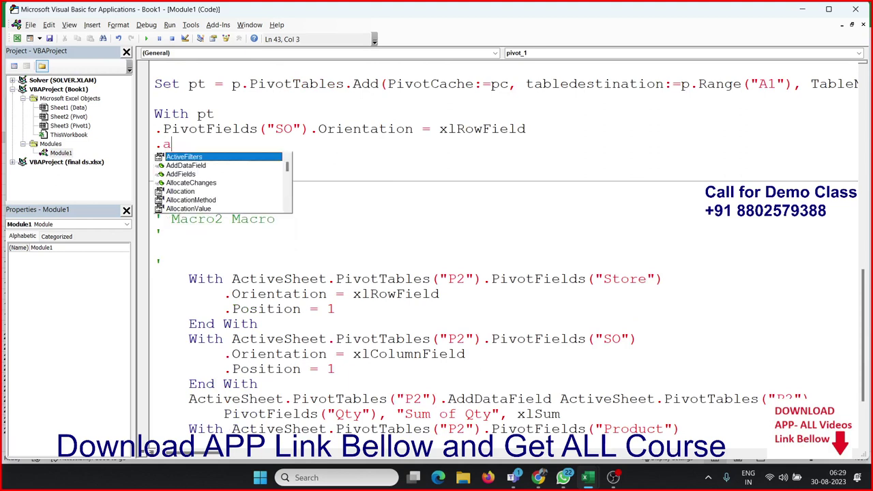
pyautogui.write('d')
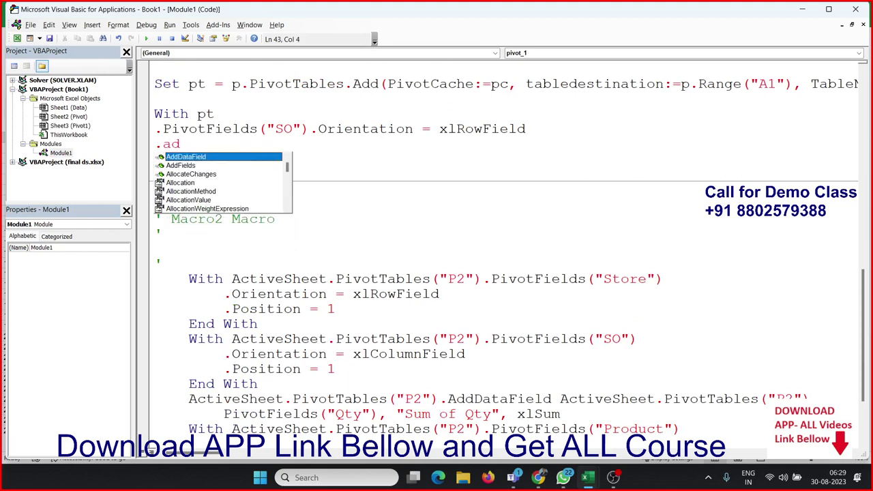
pyautogui.press('Tab')
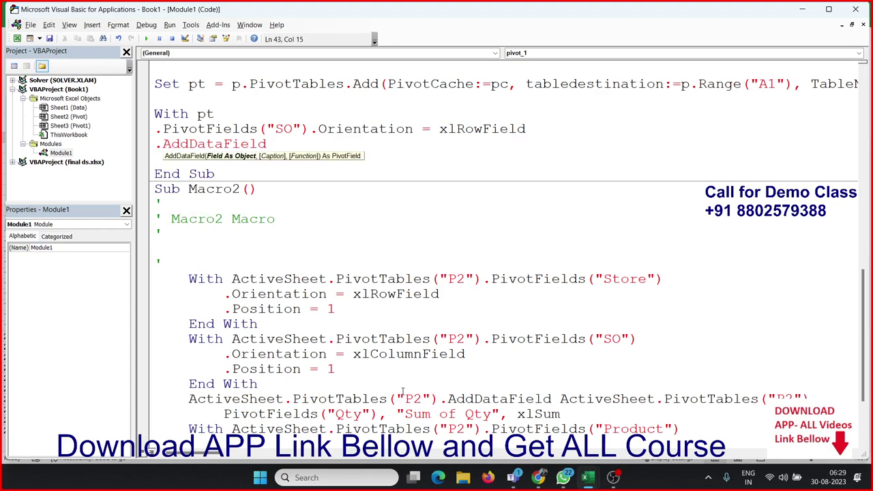
pyautogui.write('p')
pyautogui.write('t')
pyautogui.write('.')
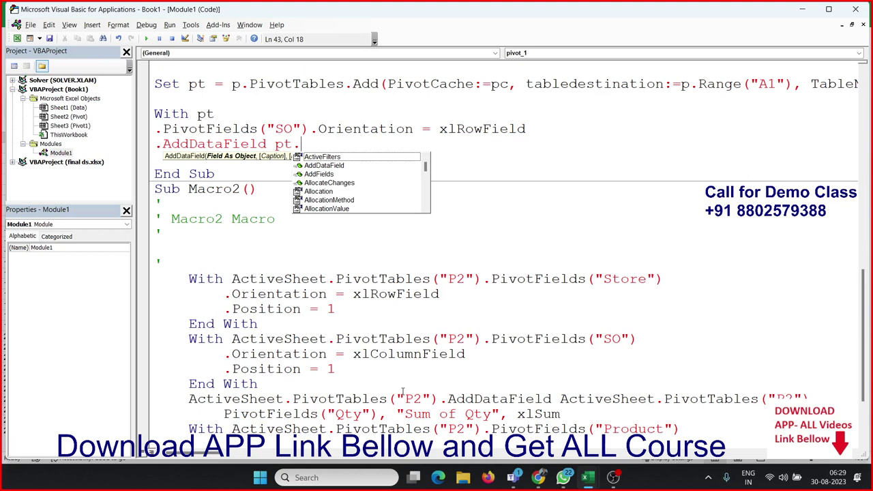
pyautogui.write('p')
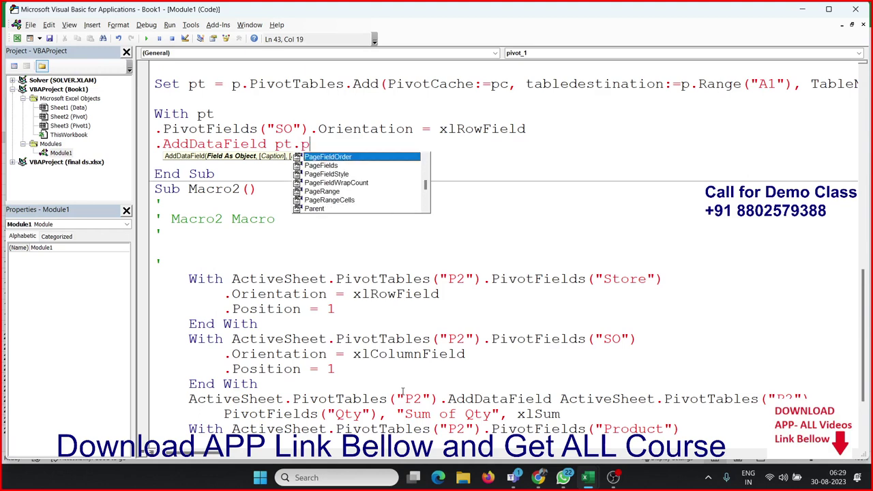
pyautogui.write('iv')
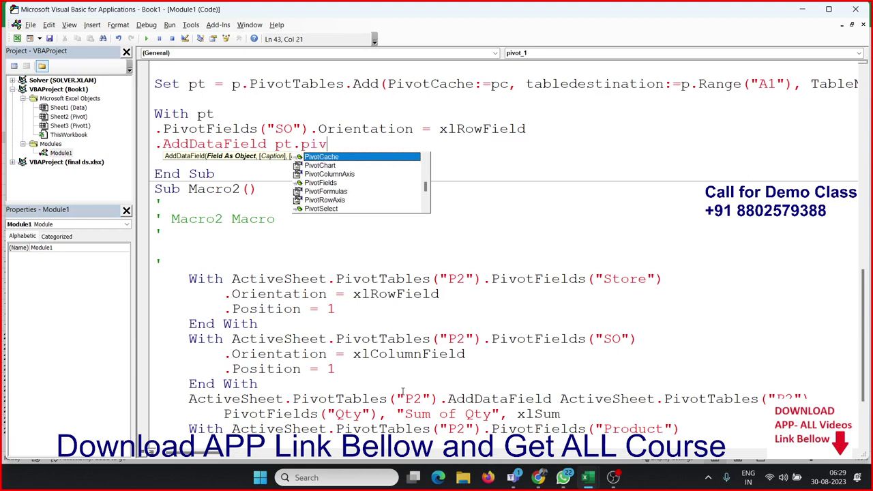
pyautogui.press('Down')
pyautogui.press('Down')
pyautogui.press('Down')
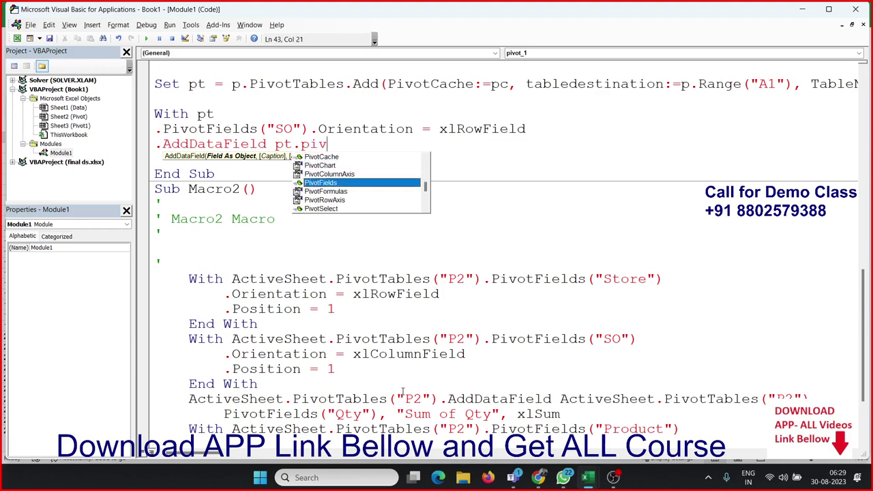
pyautogui.press('Tab')
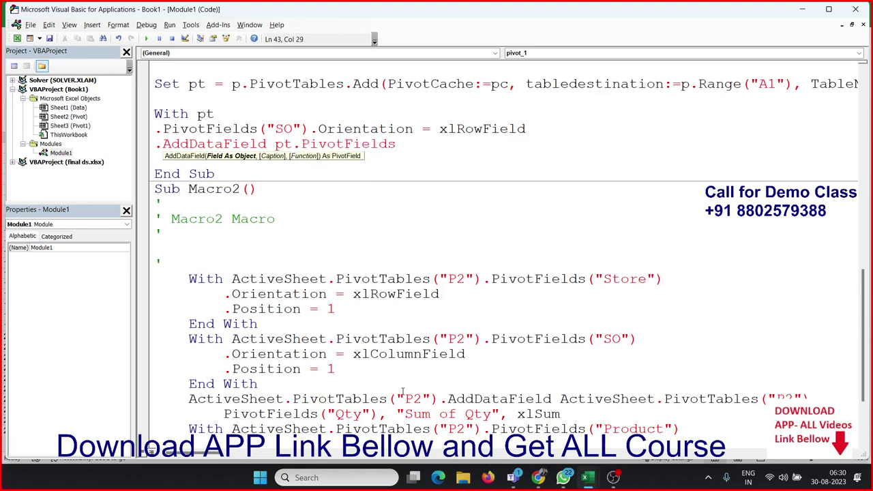
pyautogui.write('("')
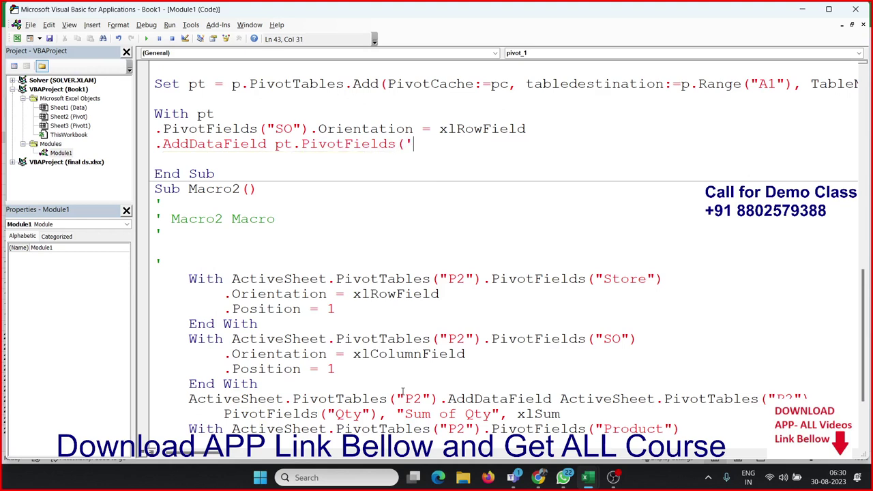
pyautogui.write('Qty')
pyautogui.write('")')
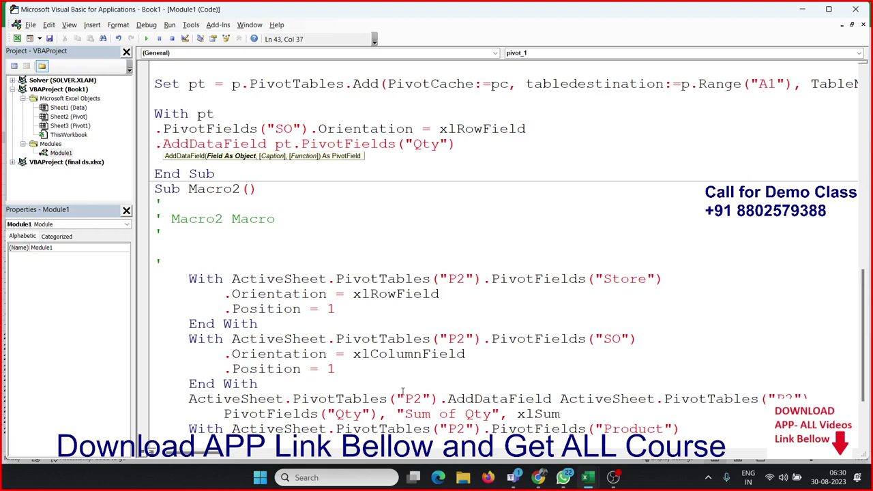
pyautogui.write(' ,')
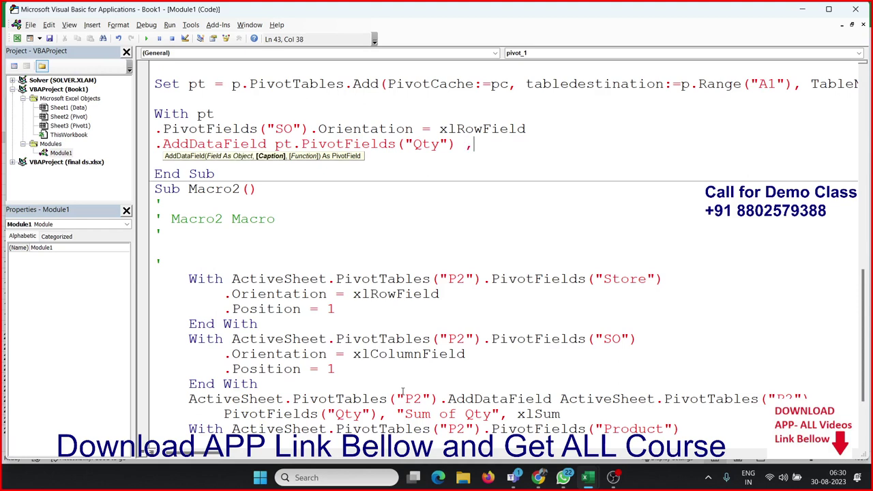
pyautogui.write('"T')
pyautogui.write('otal')
pyautogui.write(' Sales')
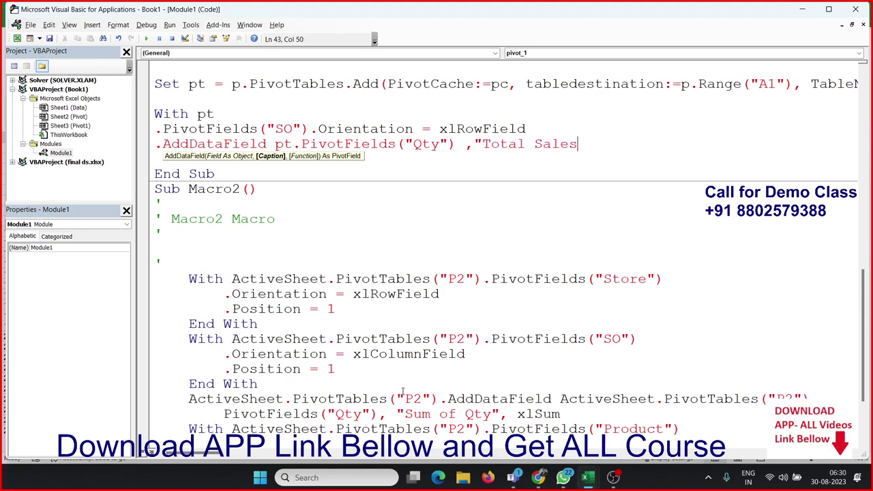
pyautogui.write('"')
pyautogui.write(',')
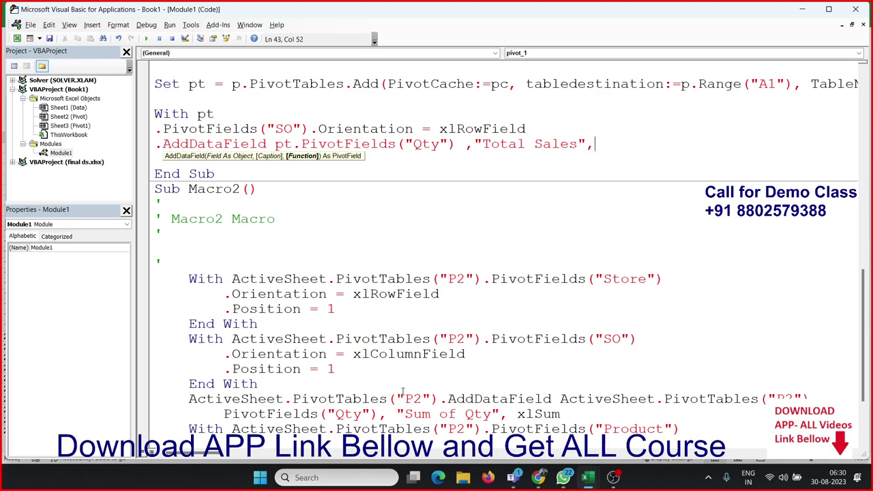
pyautogui.write('xl')
pyautogui.write('sum')
pyautogui.press('Return')
# - Close the With block with End With
pyautogui.write('end')
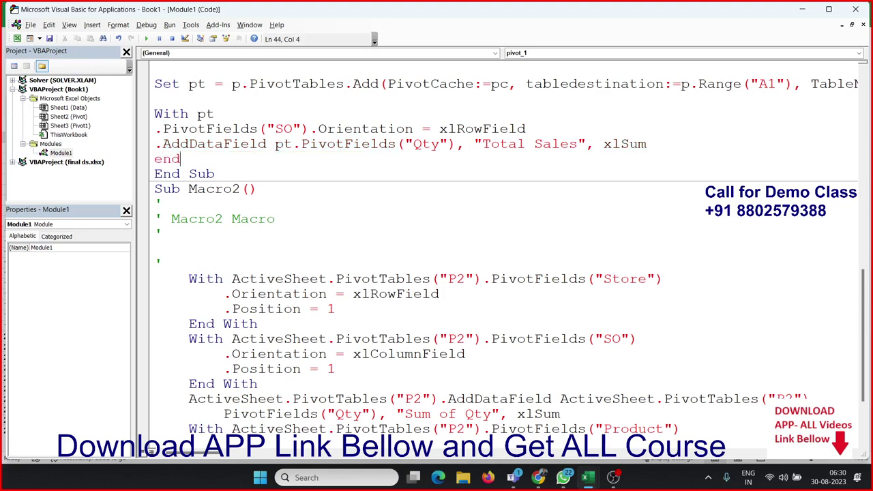
pyautogui.write(' with')
pyautogui.press('Return')
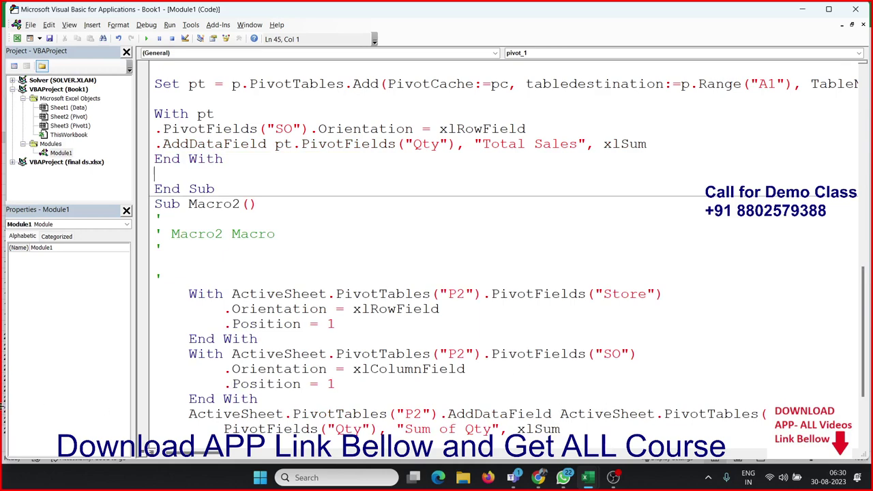
pyautogui.click(287, 154)
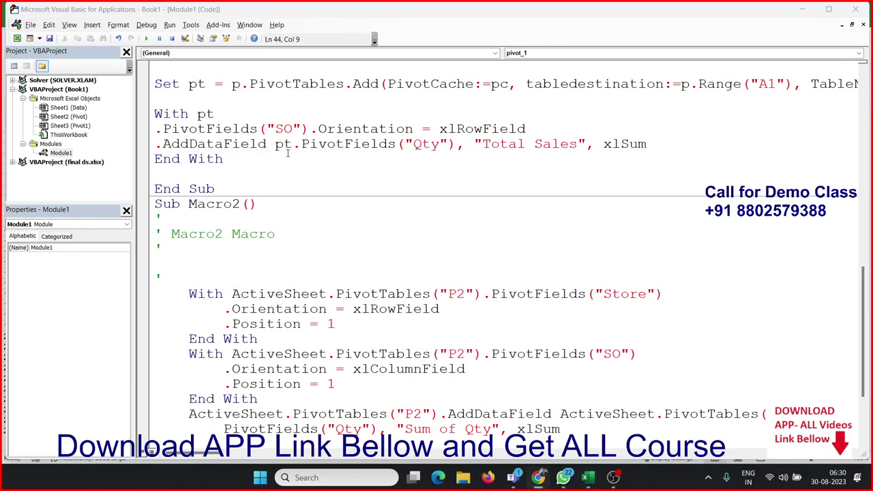
pyautogui.hotkey('alt', 'Tab')
pyautogui.hotkey('alt', 'Tab')
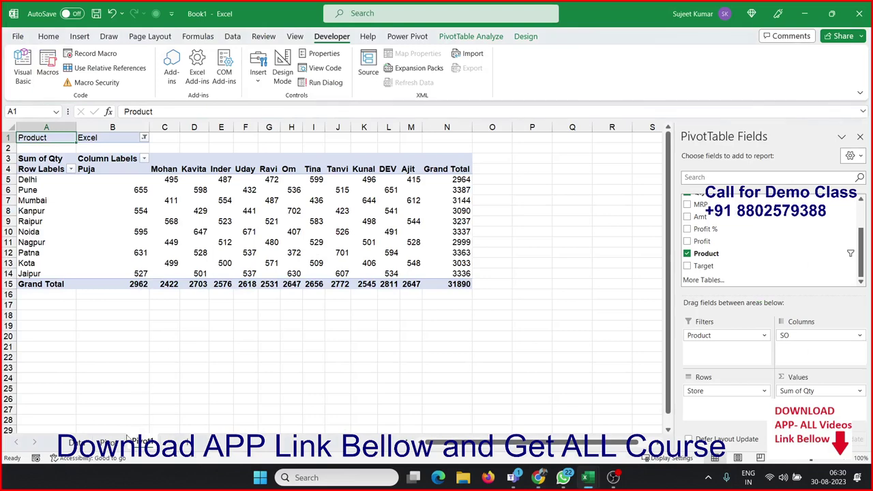
pyautogui.click(110, 443)
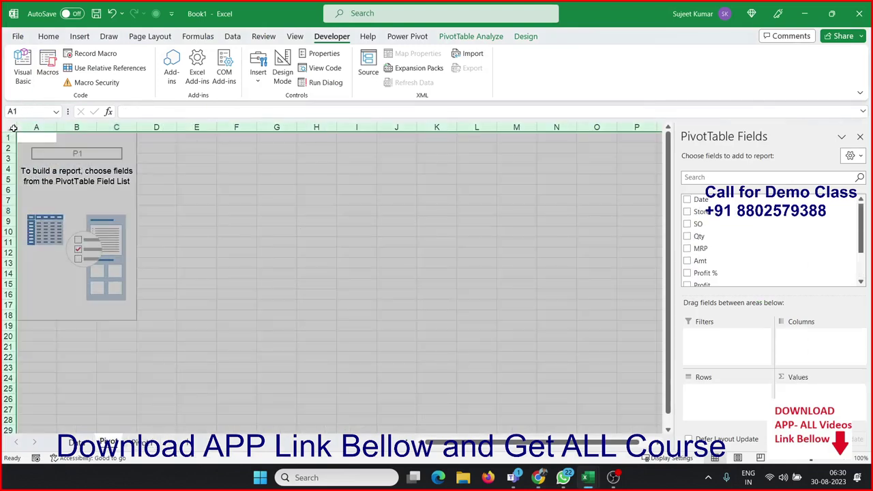
pyautogui.click(57, 175)
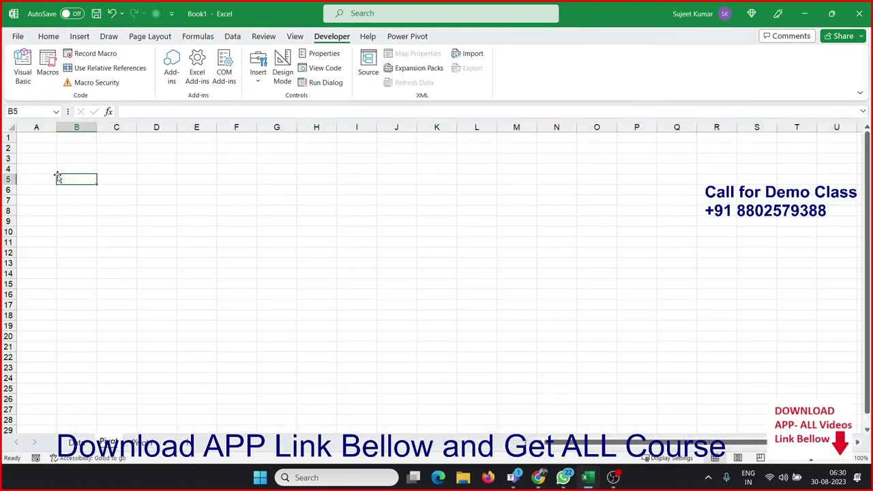
pyautogui.hotkey('alt', 'Tab')
pyautogui.hotkey('alt', 'Tab')
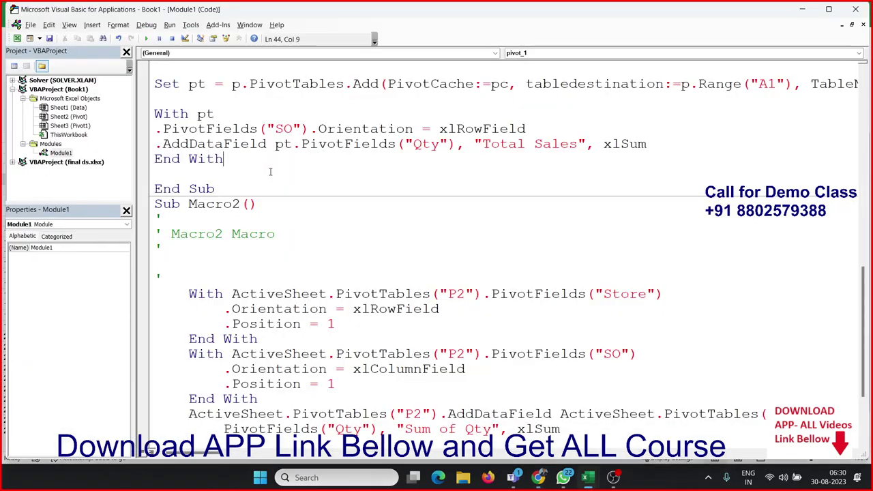
# - Run pivot_1 and check in Excel that the Pivot sheet shows Total Sales per SO
pyautogui.scroll(-3, 272, 217)
pyautogui.scroll(5, 272, 216)
pyautogui.scroll(2, 272, 216)
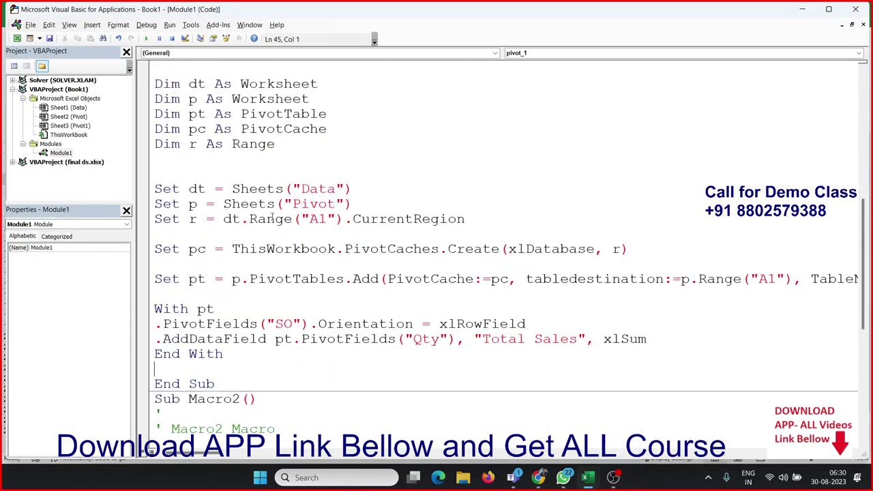
pyautogui.click(267, 204)
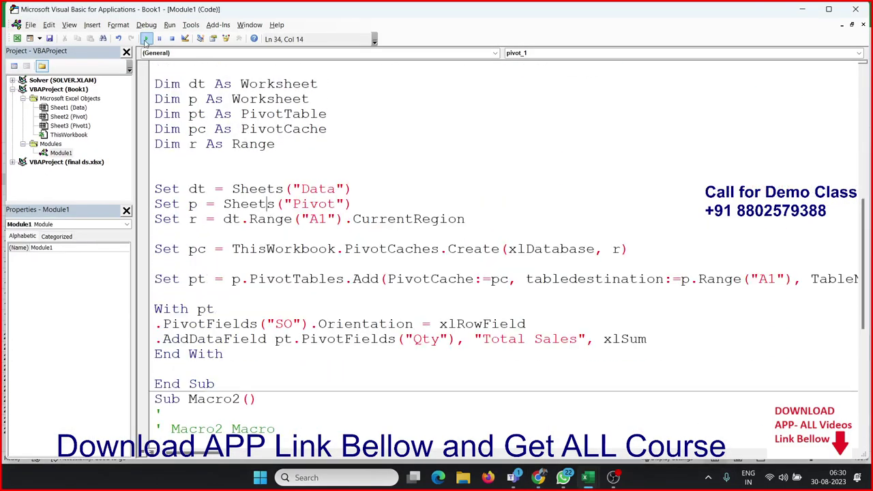
pyautogui.hotkey('alt', 'Tab')
pyautogui.press('Tab')
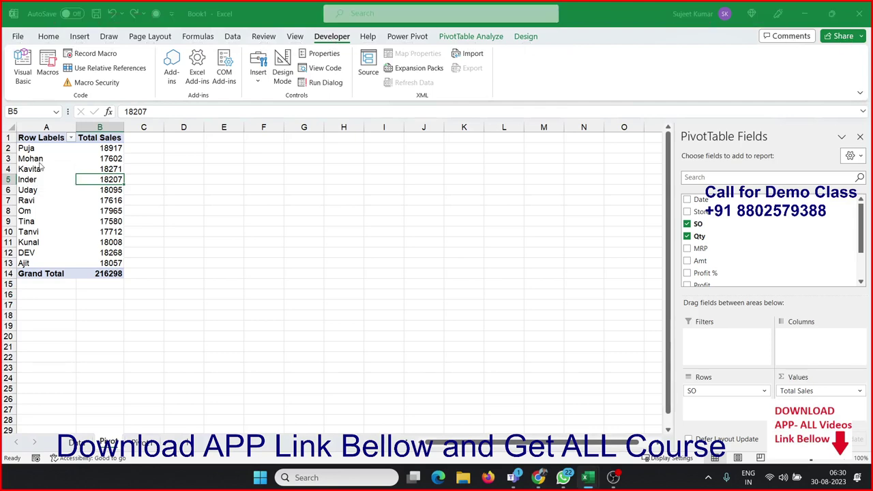
pyautogui.hotkey('alt', 'Tab')
pyautogui.press('Tab')
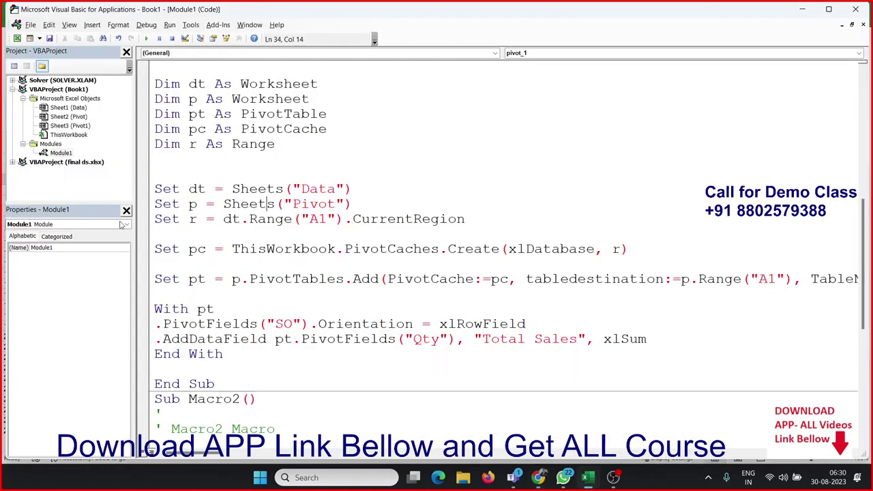
# - Insert a blank line between End With and End Sub in pivot_1
pyautogui.click(212, 362)
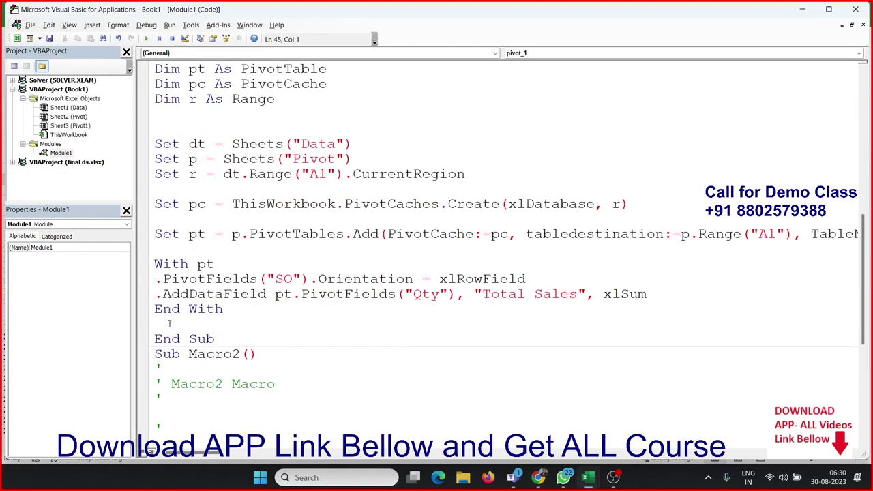
pyautogui.press('Return')
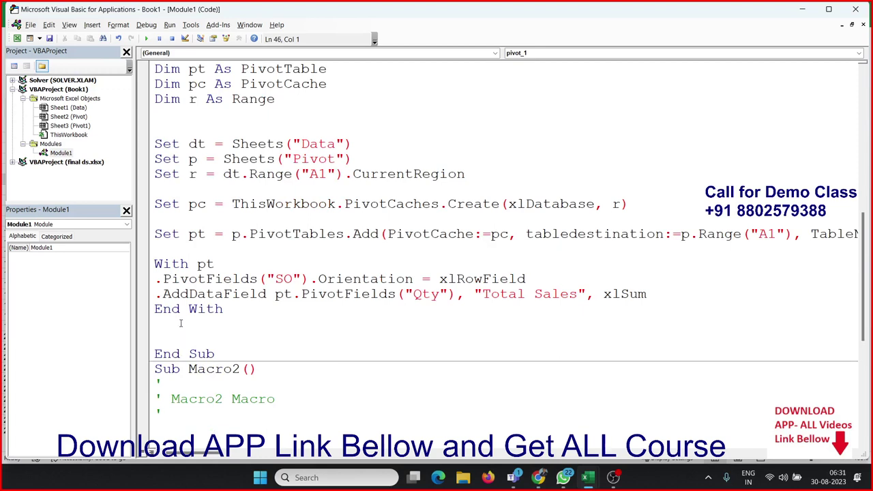
pyautogui.click(181, 321)
pyautogui.click(538, 478)
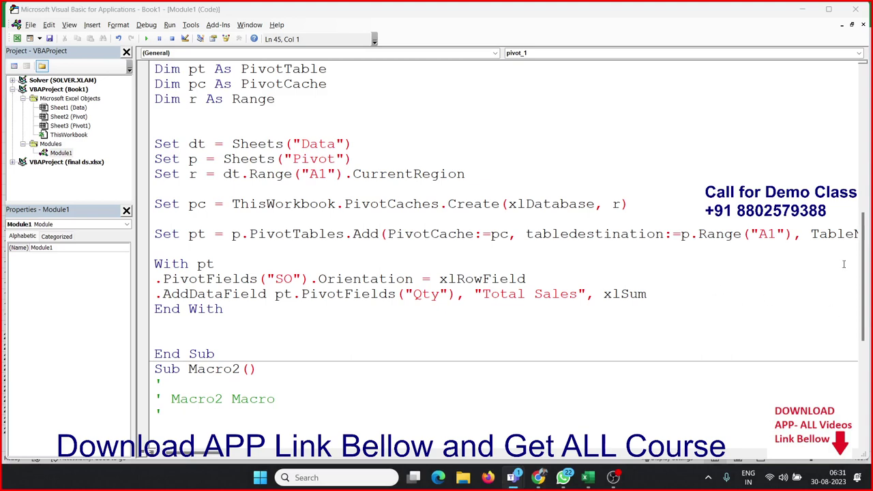
pyautogui.click(238, 331)
pyautogui.click(539, 477)
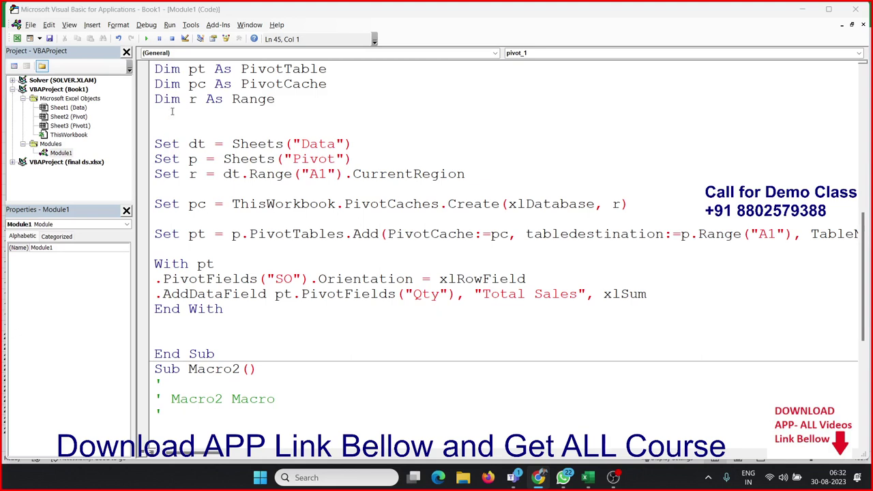
# - Declare Dim ch As ChartObject below the Range declaration
pyautogui.click(202, 113)
pyautogui.write('dim ')
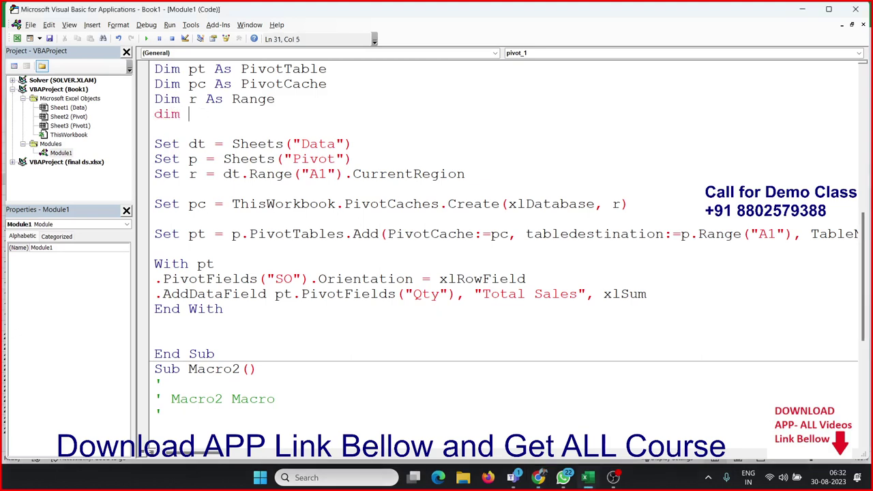
pyautogui.write('ch as ')
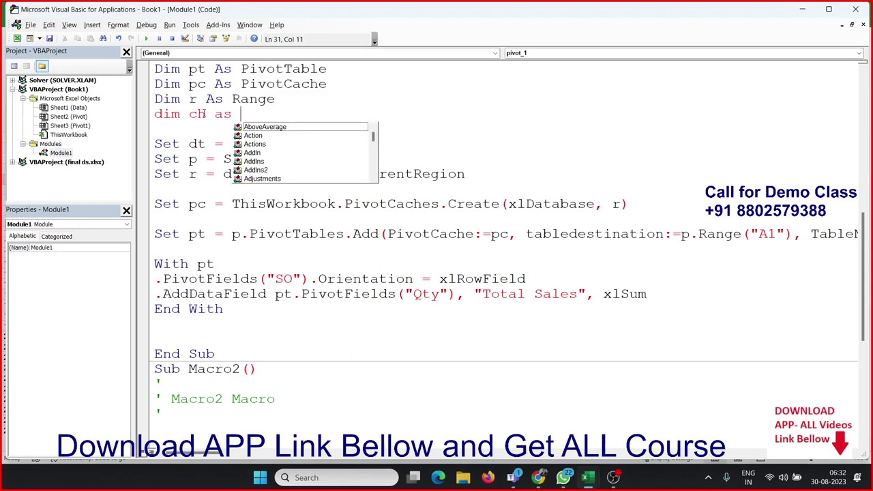
pyautogui.write('chart')
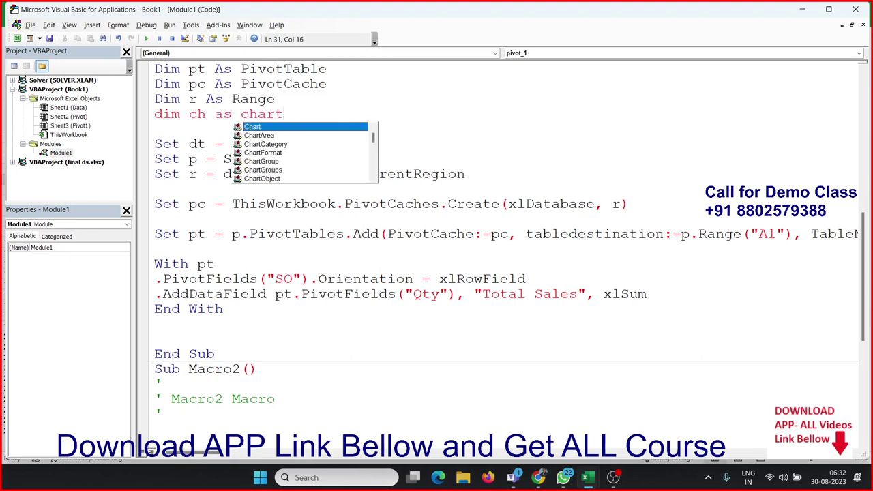
pyautogui.write('ob')
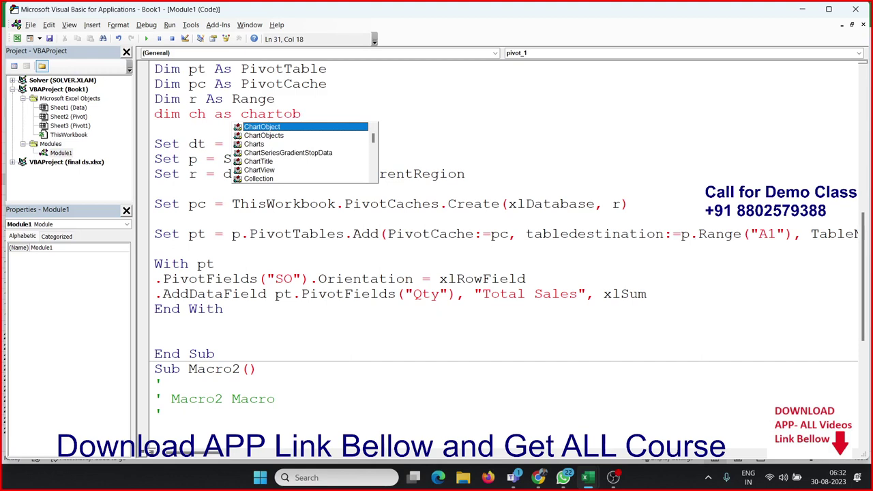
pyautogui.press('Tab')
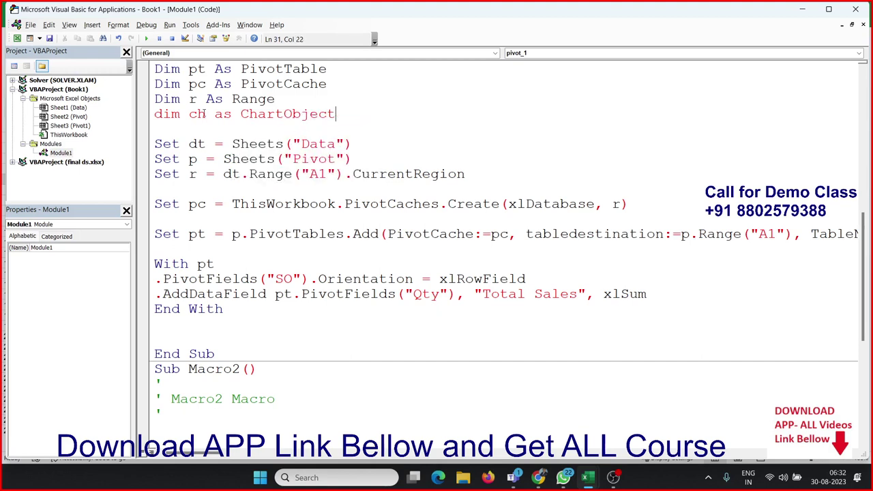
# - Begin a new statement 'Set ch =' on a fresh line after End With
pyautogui.click(205, 324)
pyautogui.press('Return')
pyautogui.write('set ')
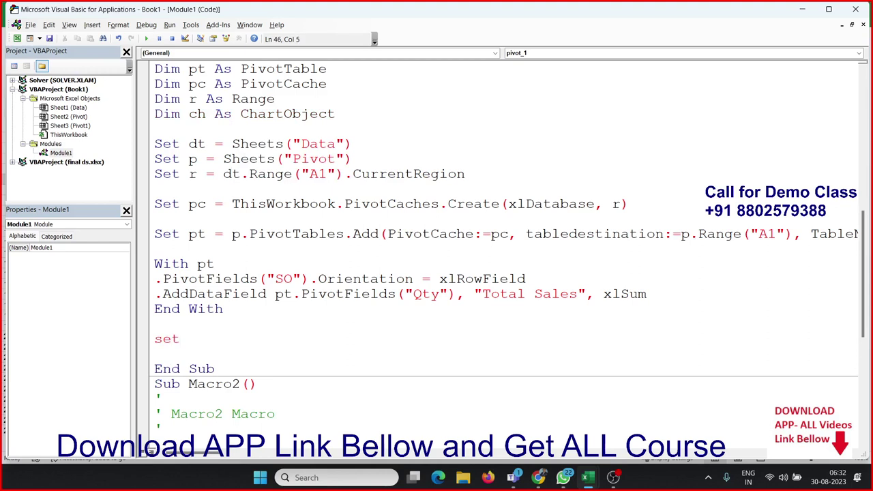
pyautogui.write('ch=')
# - Complete the chart statement as Set ch = p.Shapes.AddChart(xlColumnClustered)
pyautogui.write('p.')
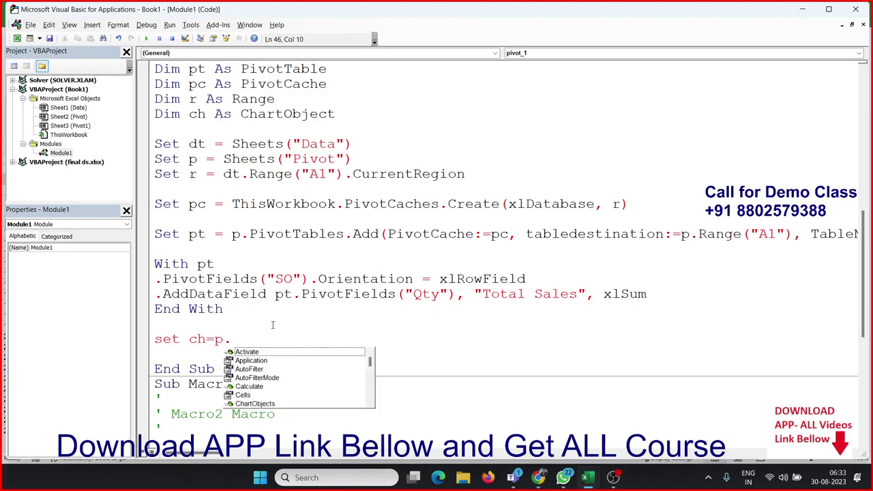
pyautogui.write('sh')
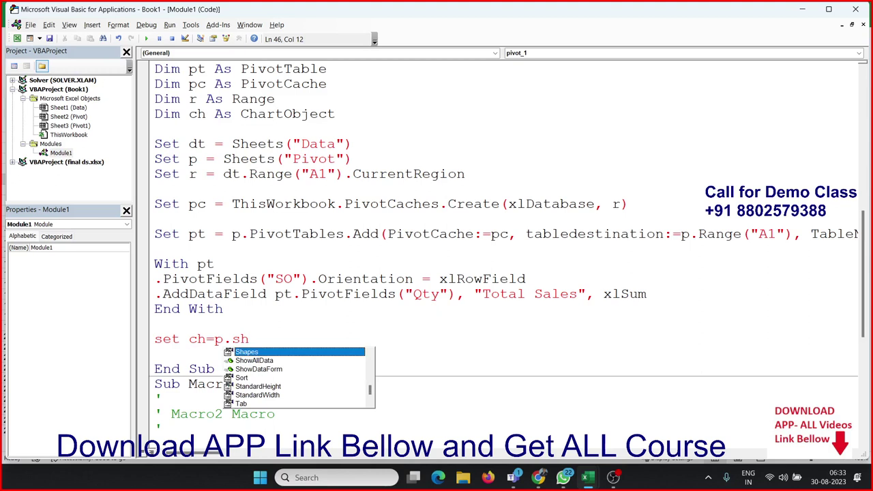
pyautogui.press('Tab')
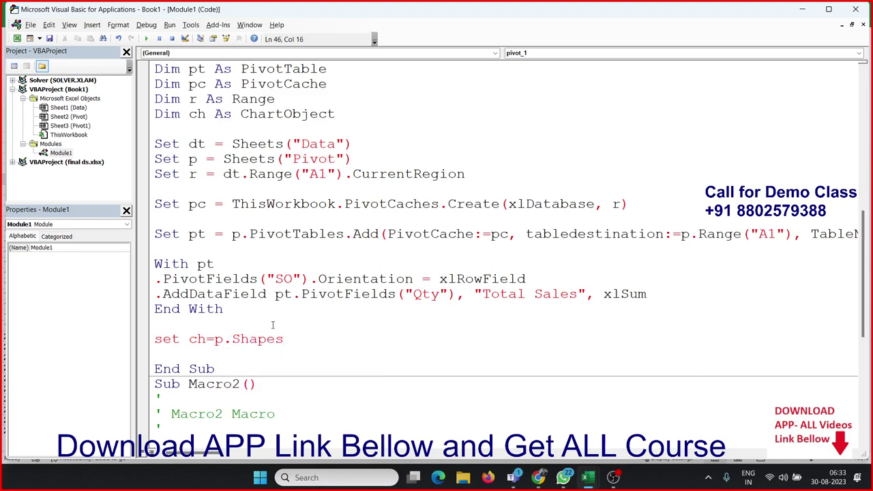
pyautogui.write('.ad')
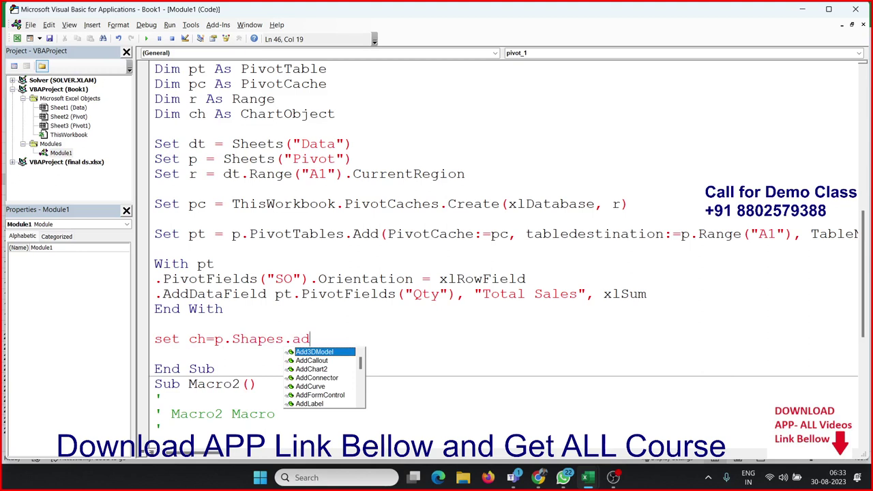
pyautogui.write('d')
pyautogui.write('c')
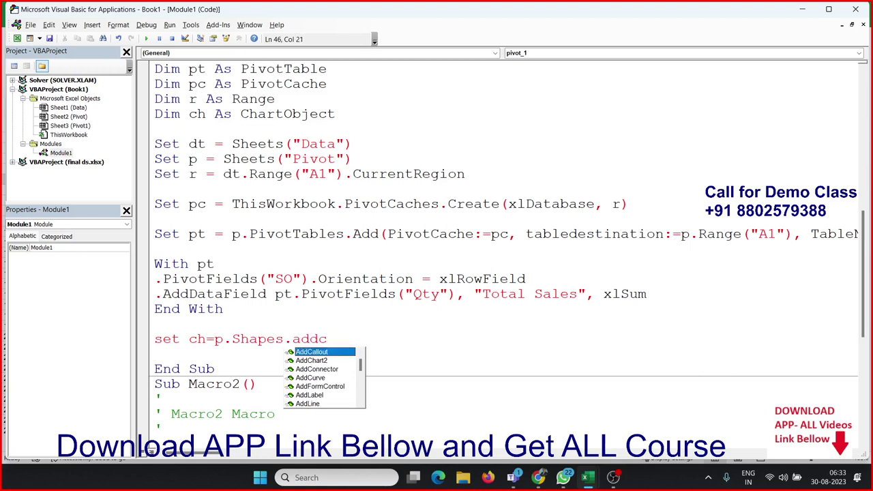
pyautogui.write('h')
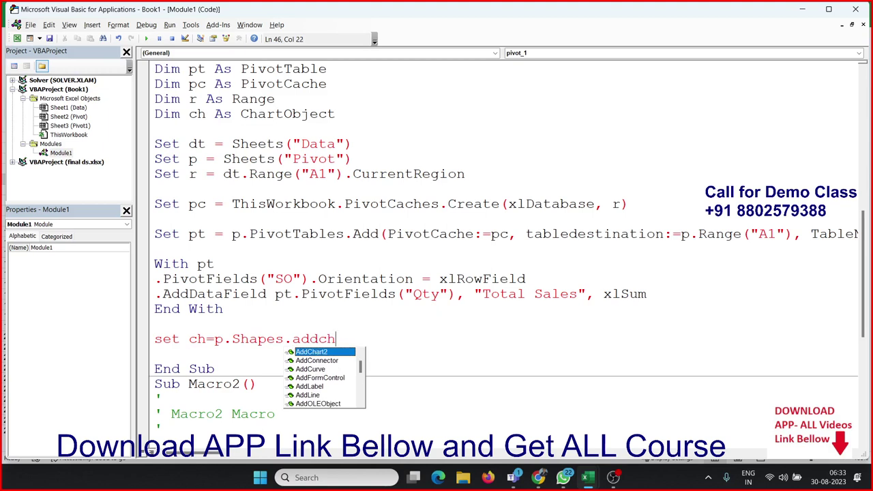
pyautogui.press('Down')
pyautogui.press('Down')
pyautogui.press('Down')
pyautogui.press('Down')
pyautogui.press('Down')
pyautogui.press('Down')
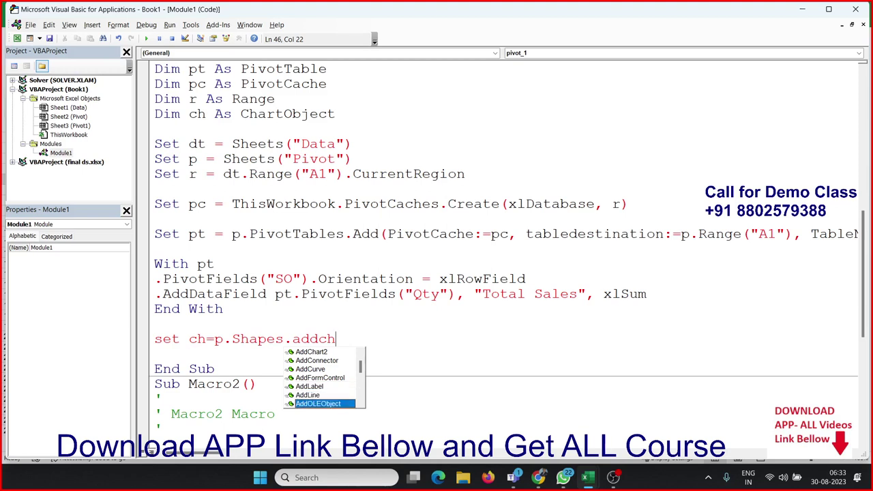
pyautogui.press('Down')
pyautogui.press('Down')
pyautogui.press('Down')
pyautogui.press('Down')
pyautogui.press('Down')
pyautogui.press('Down')
pyautogui.press('Down')
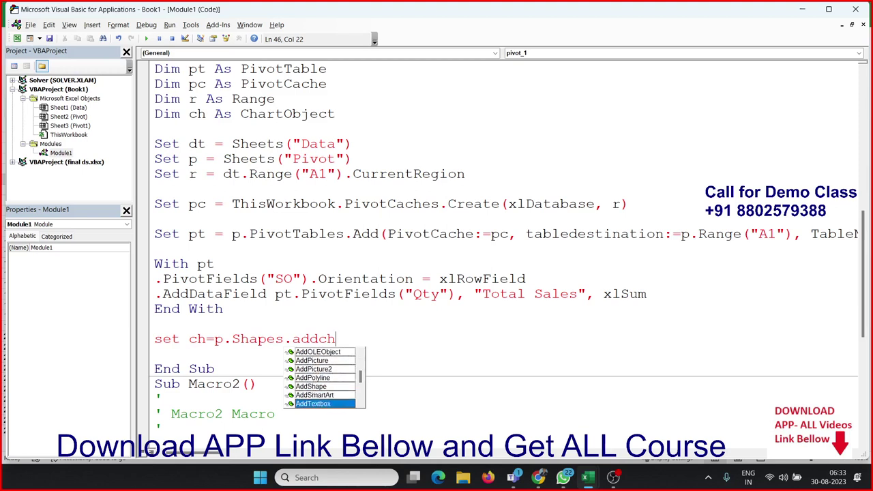
pyautogui.press('Down')
pyautogui.press('Down')
pyautogui.press('Up')
pyautogui.press('Up')
pyautogui.press('Up')
pyautogui.press('Up')
pyautogui.press('Up')
pyautogui.press('Up')
pyautogui.press('Up')
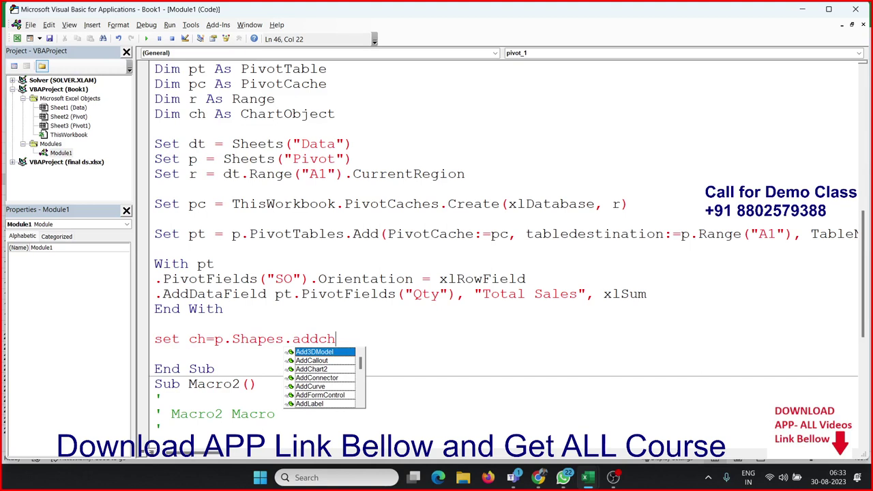
pyautogui.write('art')
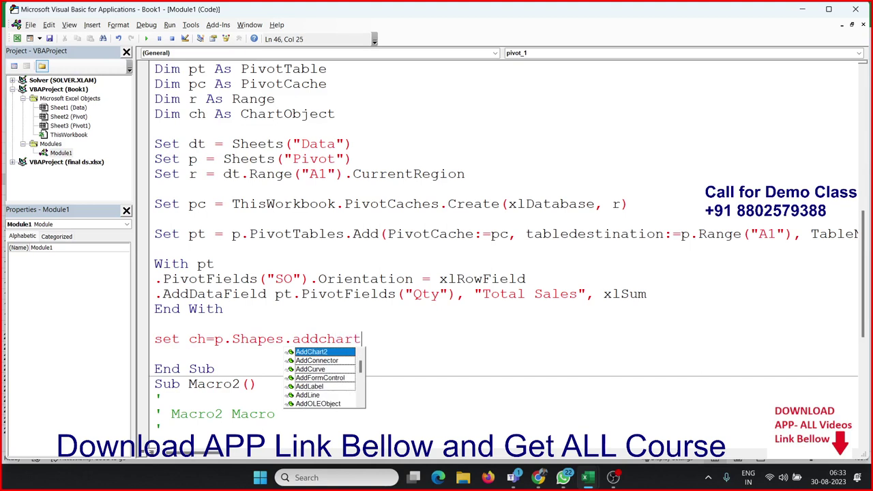
pyautogui.write('2(')
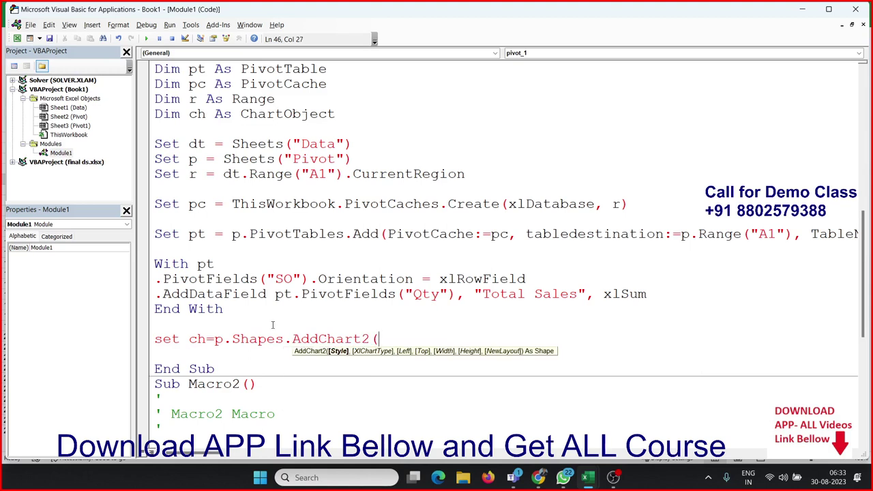
pyautogui.press('BackSpace')
pyautogui.press('BackSpace')
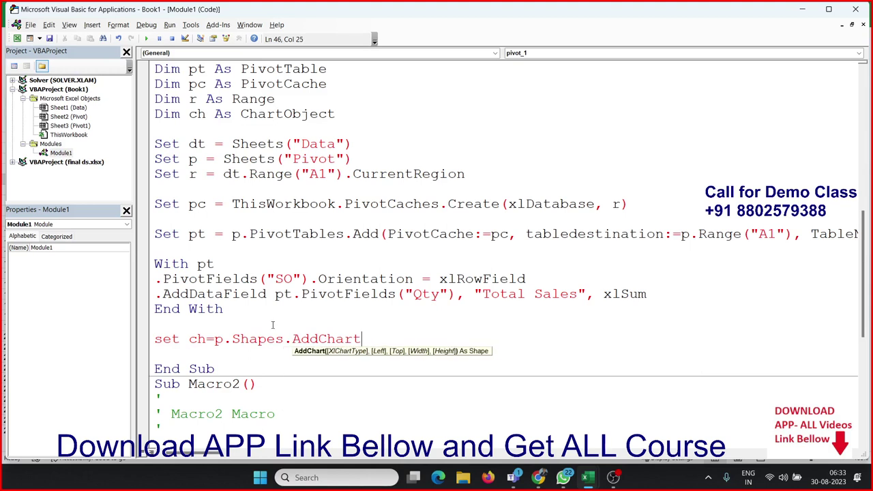
pyautogui.write('(')
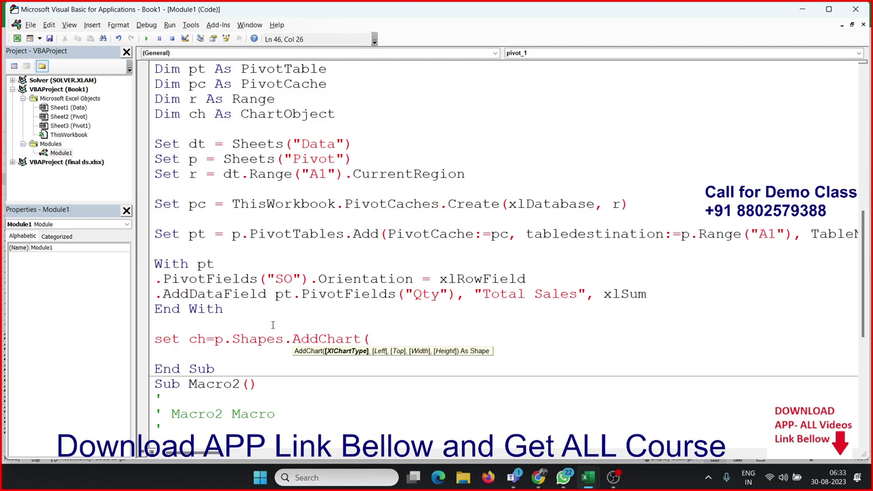
pyautogui.write('x')
pyautogui.write('lc')
pyautogui.write('o')
pyautogui.write('lumn')
pyautogui.write('cl')
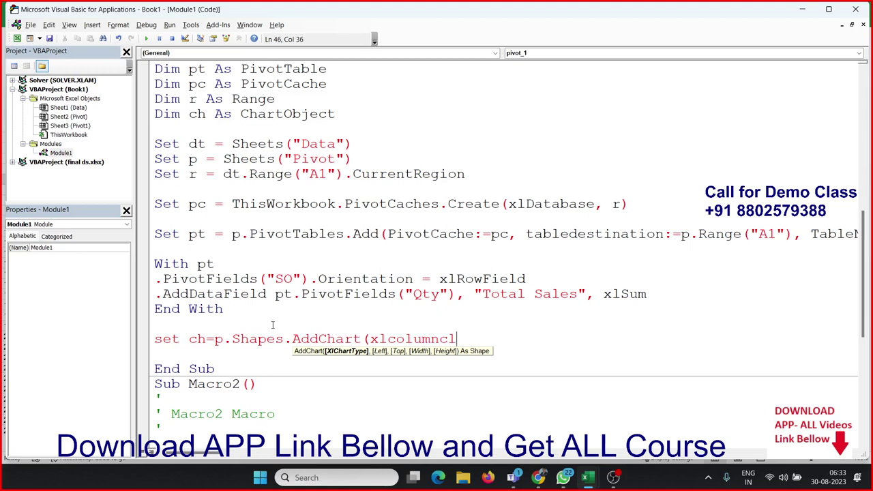
pyautogui.write('uste')
pyautogui.write('red')
pyautogui.write(')')
pyautogui.press('Return')
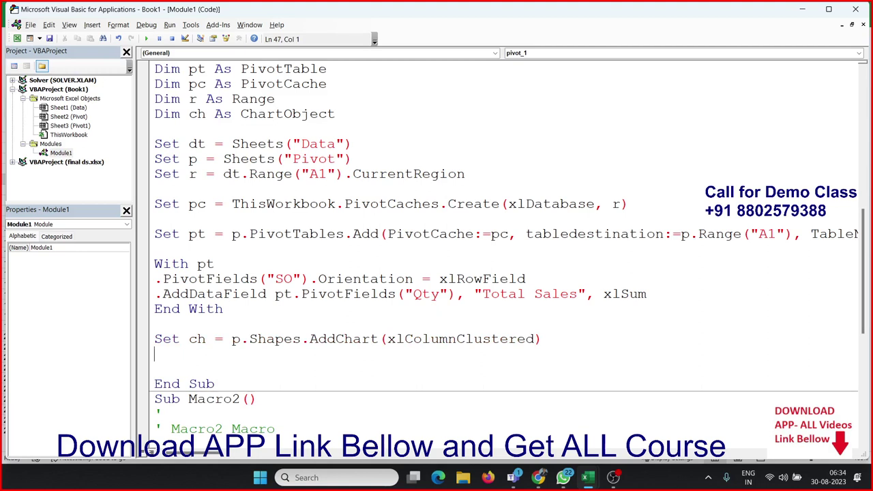
pyautogui.write('wi')
pyautogui.write('th')
# - Dismiss the compile error and delete the unfinished With ch line
pyautogui.press('Return')
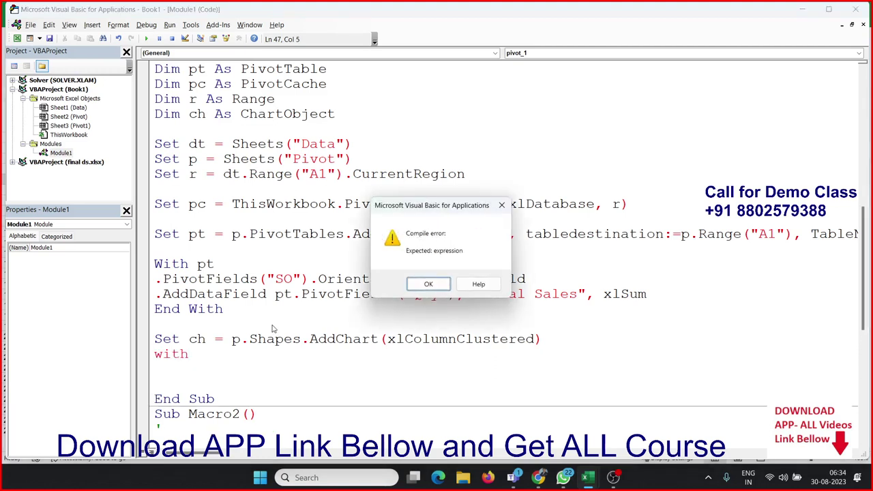
pyautogui.press('Return')
pyautogui.write('ch')
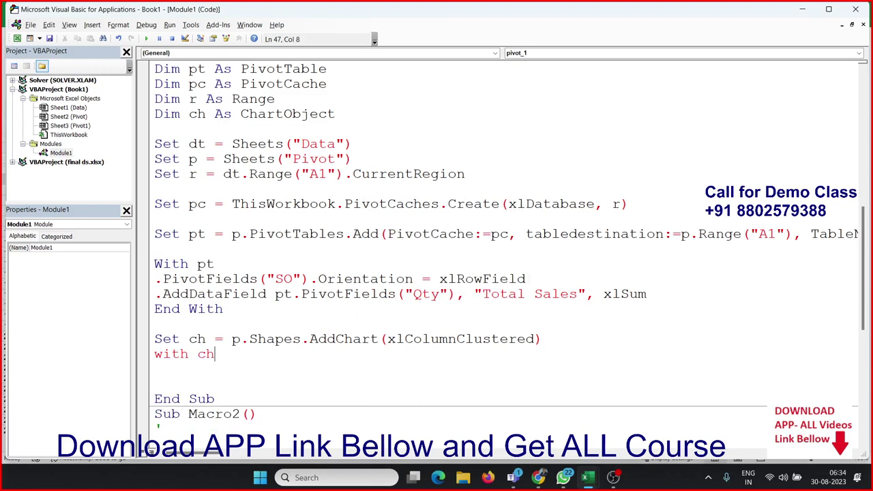
pyautogui.press('Down')
pyautogui.hotkey('ctrl', 'space')
pyautogui.press('Escape')
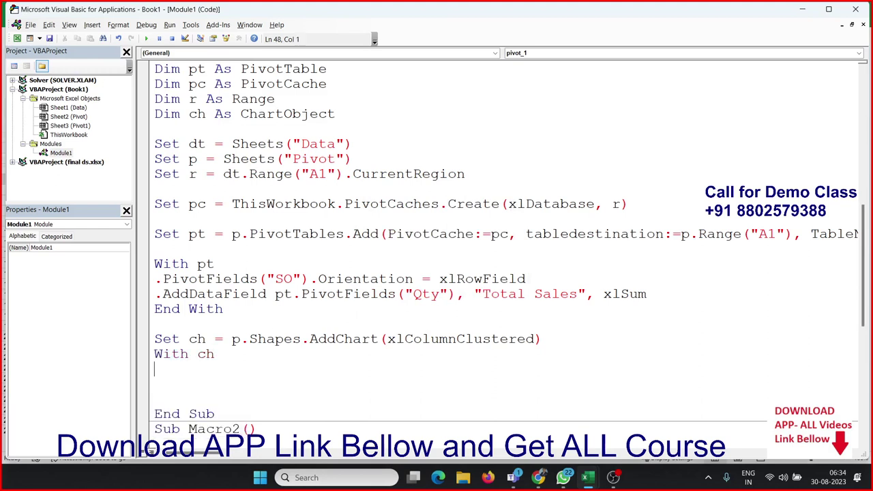
pyautogui.press('Up')
pyautogui.press('BackSpace')
pyautogui.press('BackSpace')
pyautogui.press('BackSpace')
pyautogui.press('BackSpace')
pyautogui.press('BackSpace')
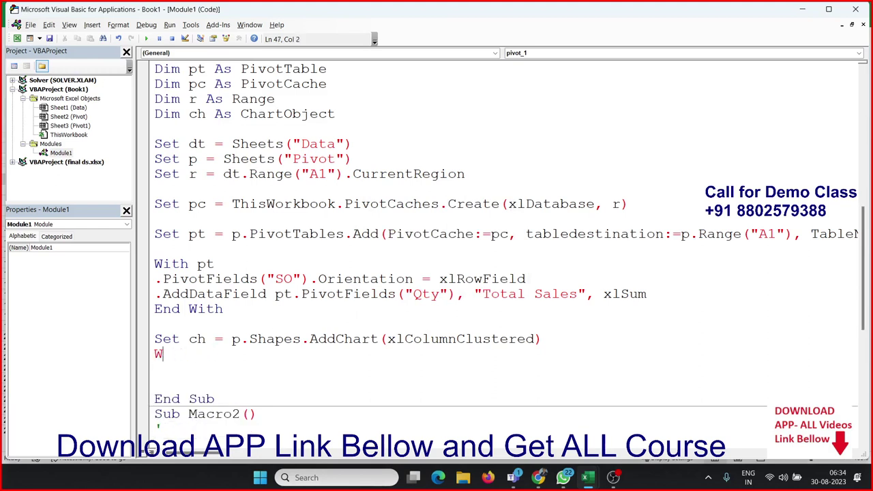
pyautogui.press('BackSpace')
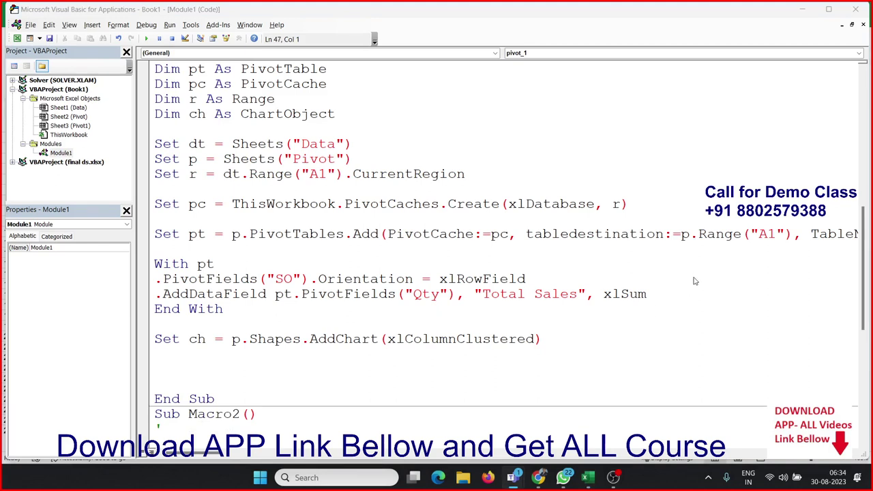
# - Add ch.ChartTitle.Text = "Sale Report" below the AddChart line
pyautogui.click(211, 367)
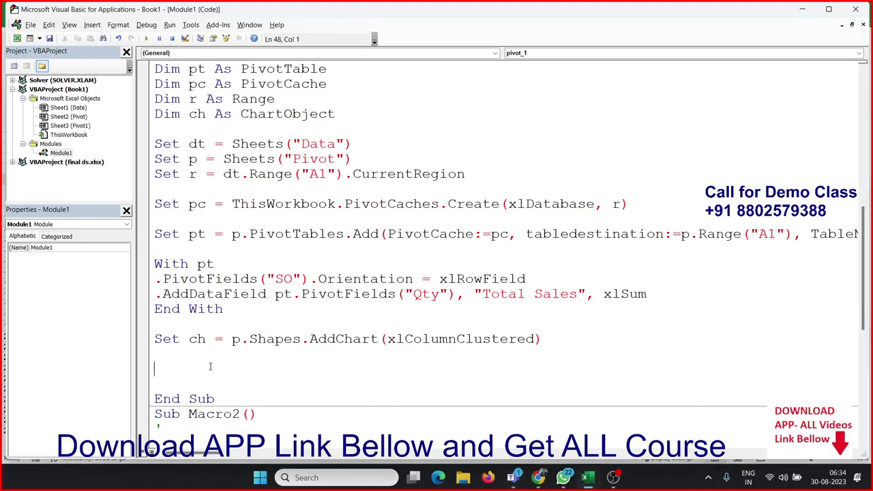
pyautogui.press('Up')
pyautogui.write('ch')
pyautogui.write('.')
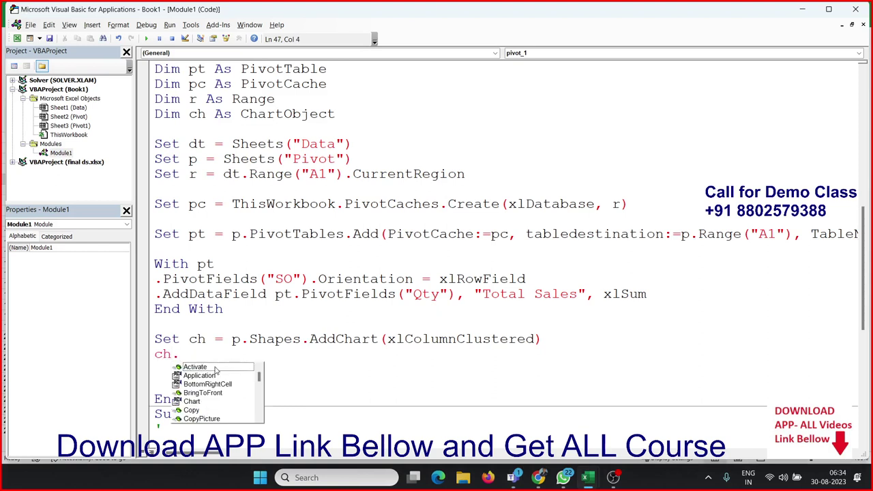
pyautogui.write('ch')
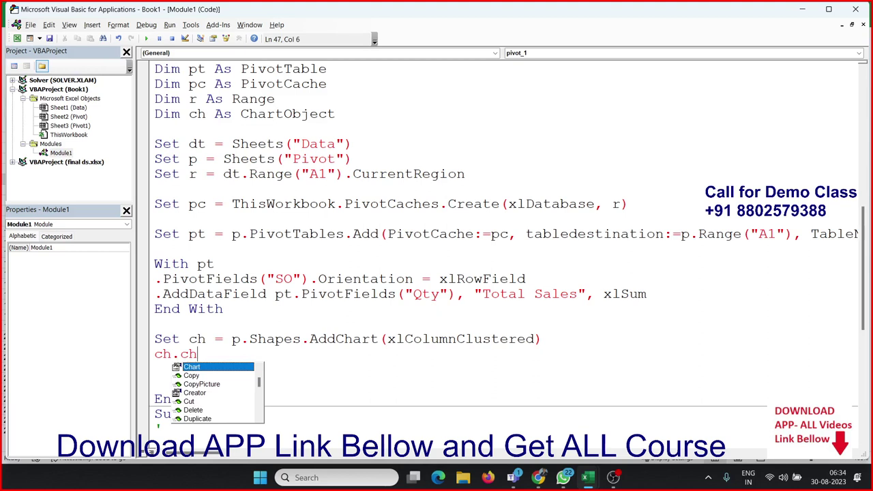
pyautogui.write('art')
pyautogui.write('t')
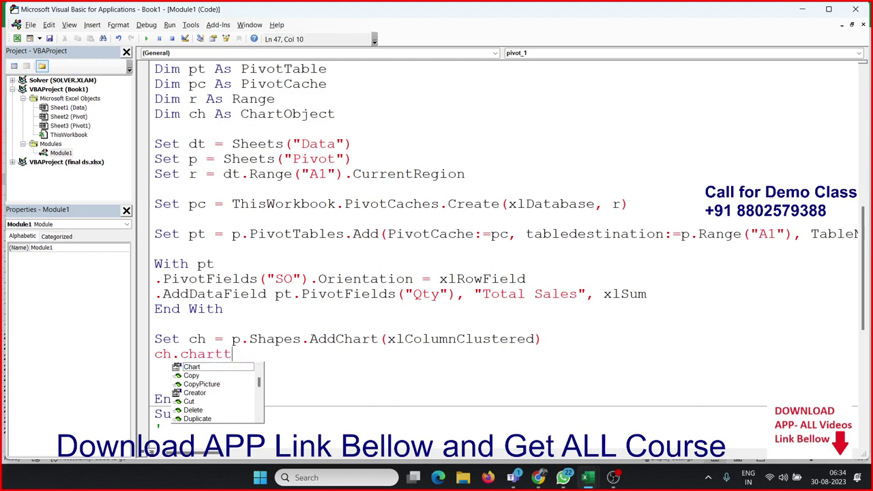
pyautogui.write('i')
pyautogui.write('tle')
pyautogui.write('.te')
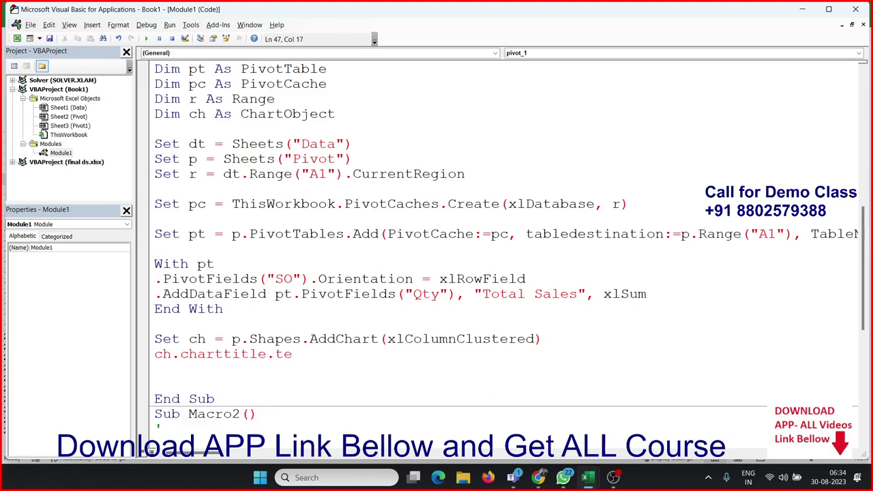
pyautogui.write('xt')
pyautogui.write('="')
pyautogui.write('Sale ')
pyautogui.write('Report')
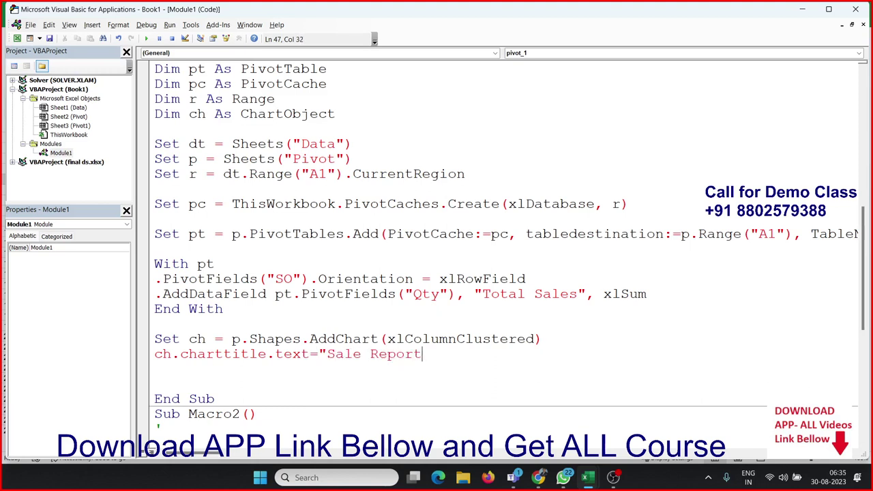
pyautogui.press('Return')
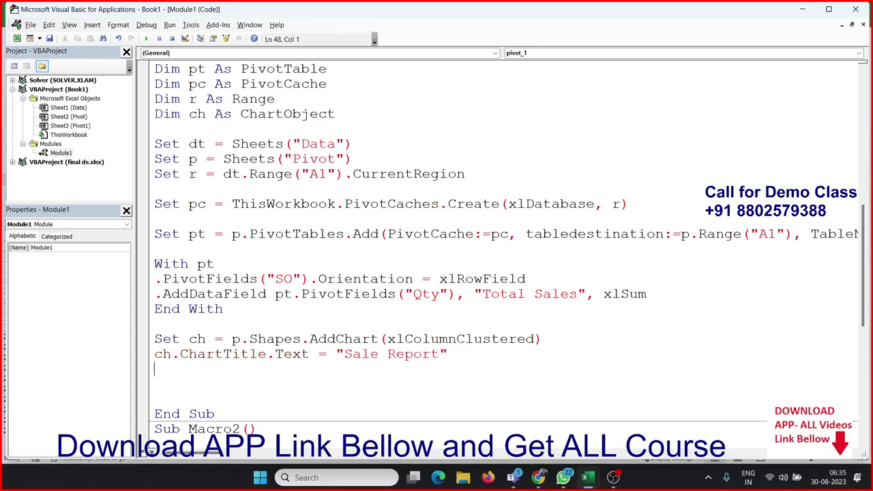
pyautogui.click(195, 388)
pyautogui.hotkey('alt', 'Tab')
# - Clear the entire Pivot sheet in Excel of the old pivot table
pyautogui.click(375, 217)
pyautogui.moveTo(587, 478)
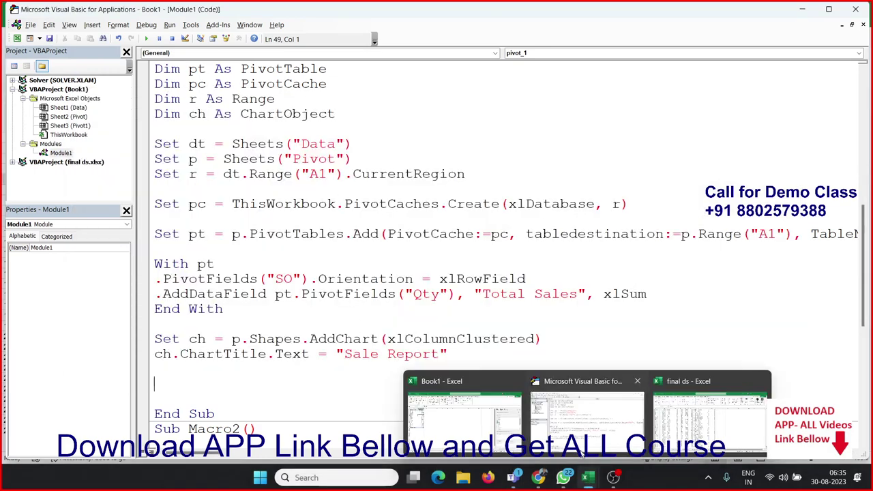
pyautogui.click(457, 416)
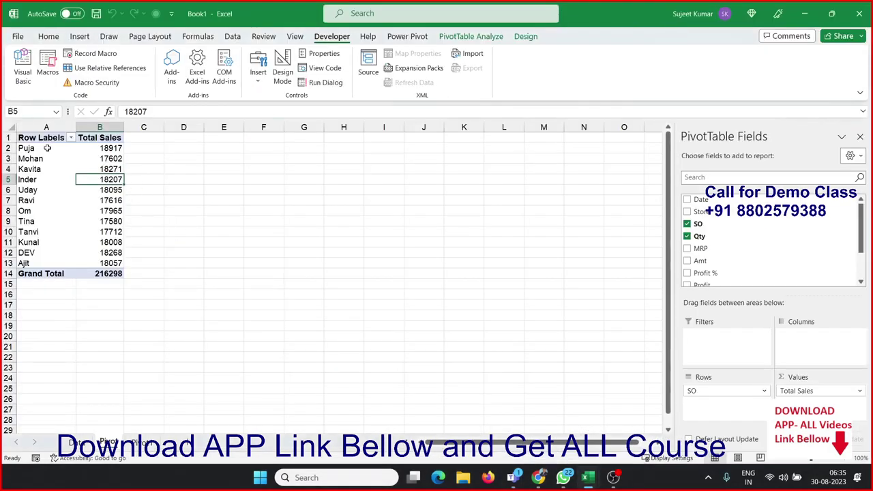
pyautogui.click(11, 128)
pyautogui.press('Delete')
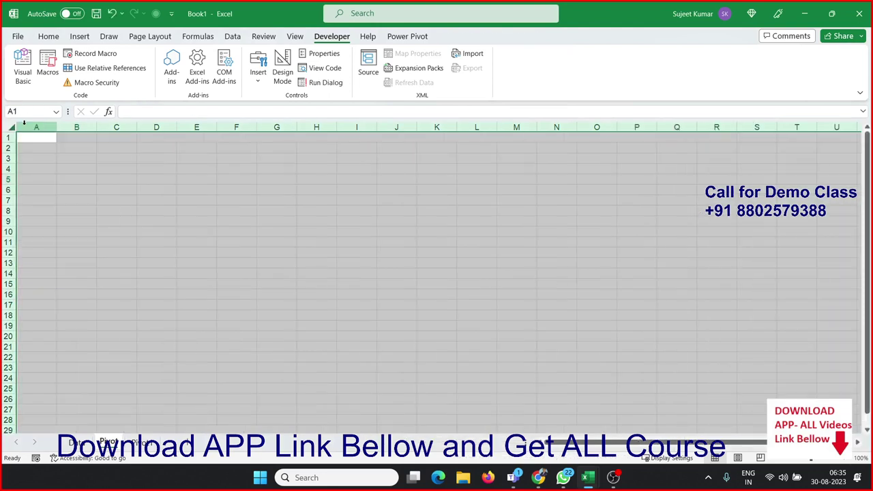
# - Run pivot_1 from the Macros list and choose Debug on the Type mismatch error
pyautogui.click(47, 71)
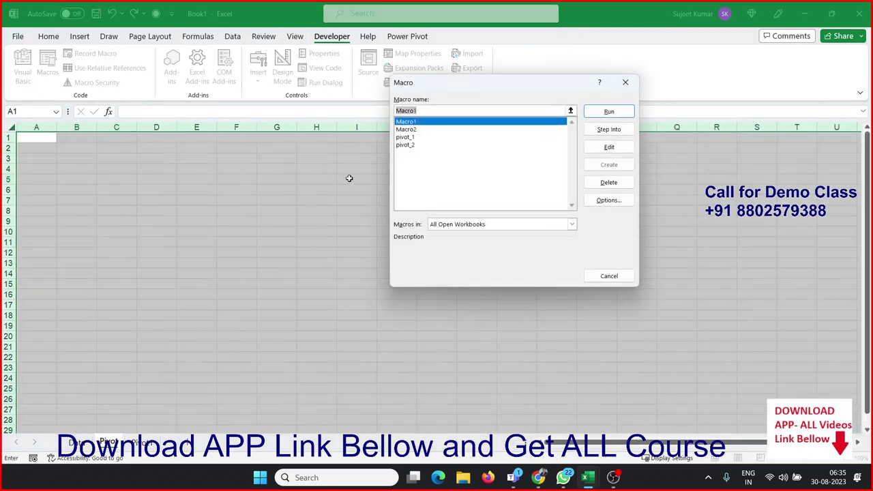
pyautogui.click(413, 129)
pyautogui.click(411, 122)
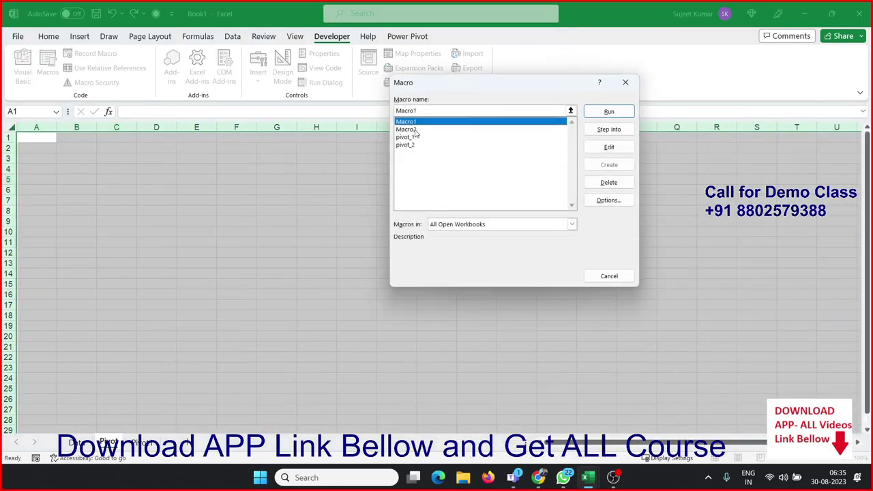
pyautogui.click(410, 137)
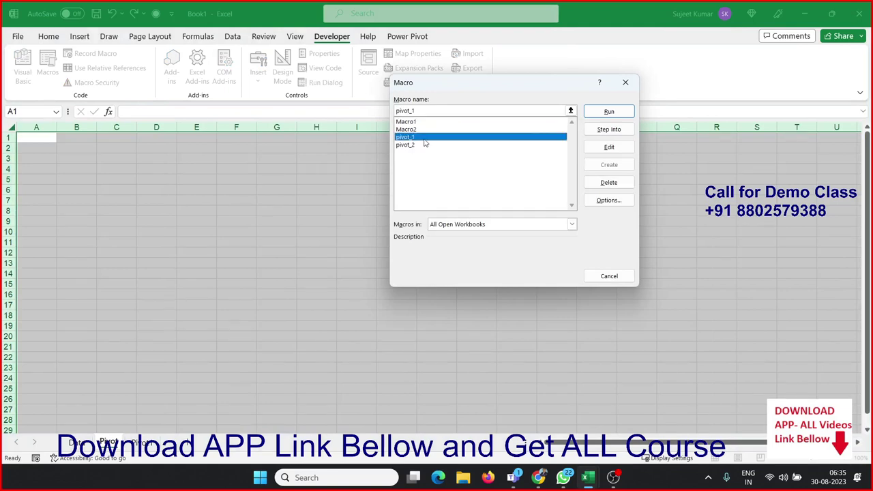
pyautogui.click(600, 117)
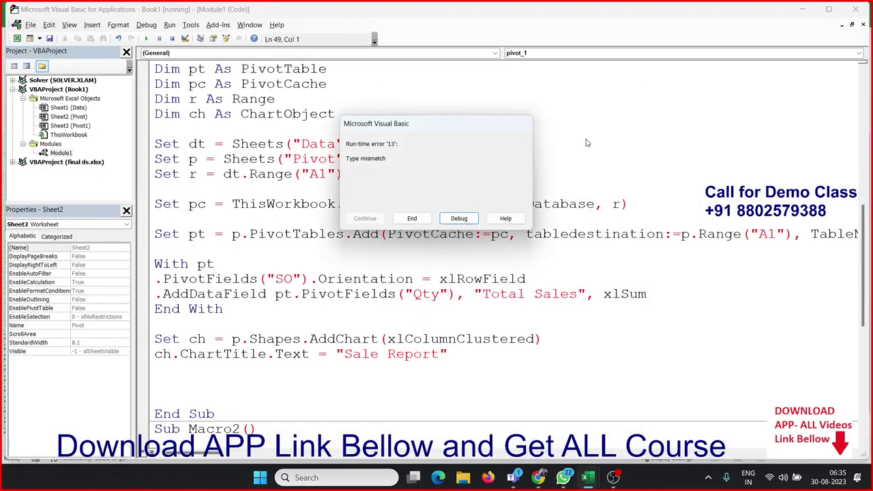
pyautogui.click(458, 218)
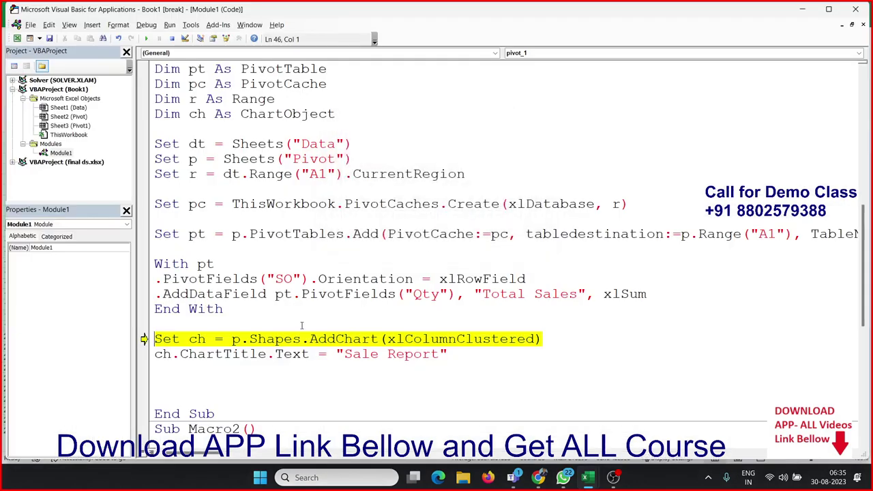
# - Move the new column chart up and left beside the pivot table
pyautogui.hotkey('alt', 'F11')
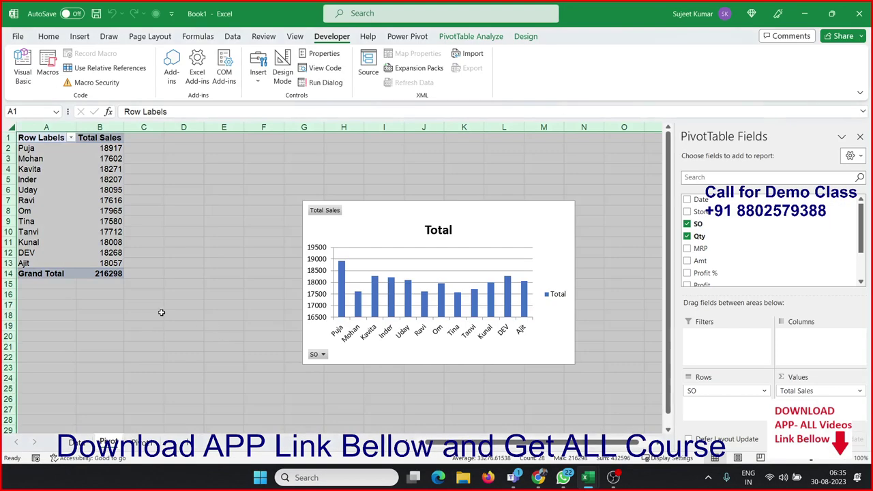
pyautogui.click(406, 229)
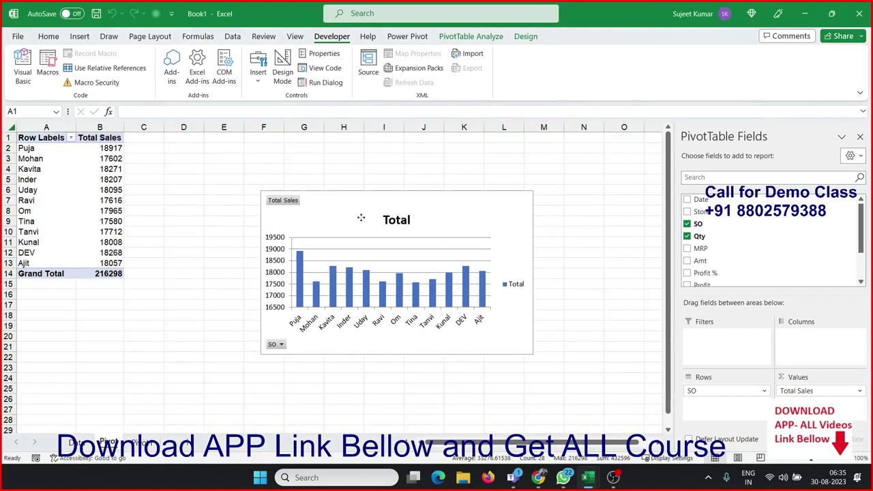
pyautogui.moveTo(406, 229); pyautogui.dragTo(308, 185)
pyautogui.hotkey('alt', 'F11')
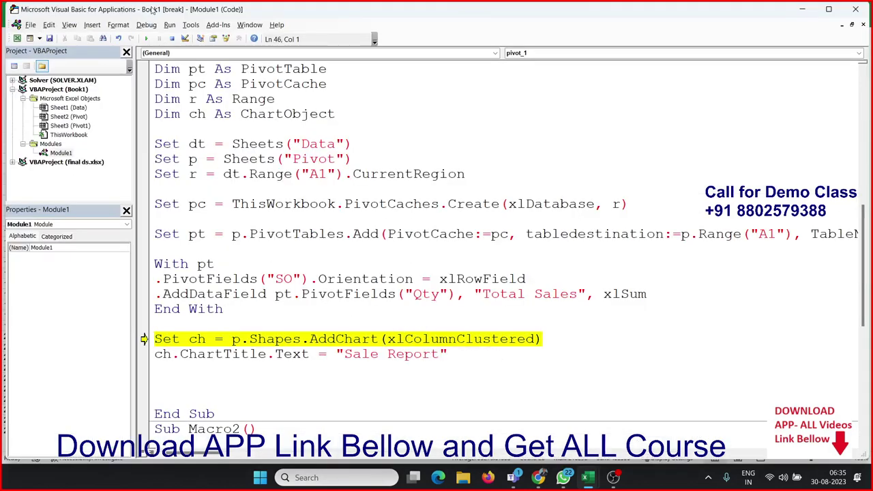
# - Change AddChart to AddChart2 on the Set ch chart line
pyautogui.click(145, 39)
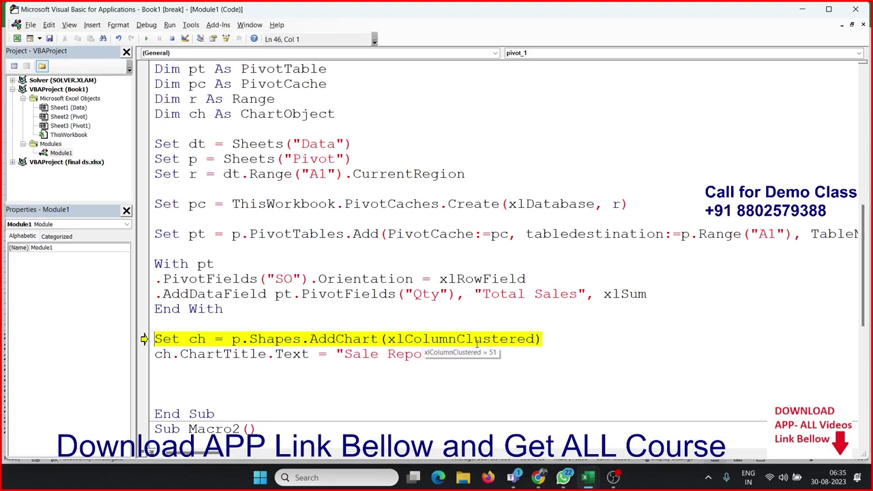
pyautogui.doubleClick(433, 340)
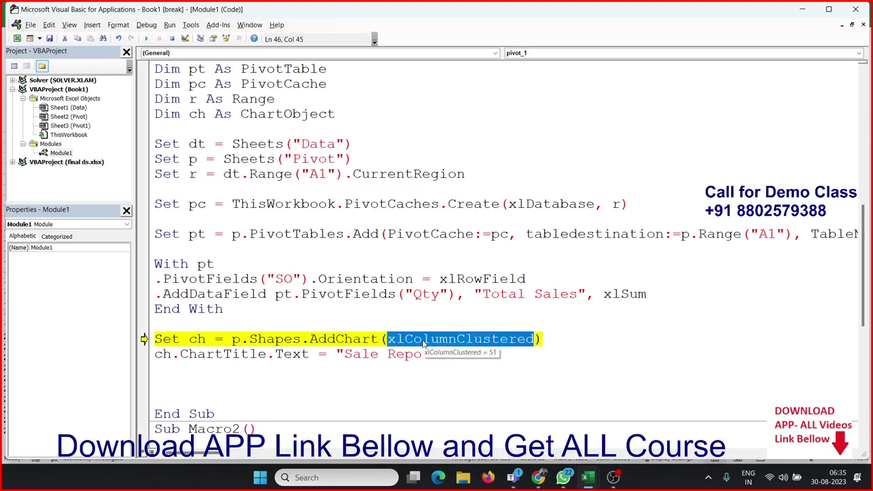
pyautogui.click(387, 338)
pyautogui.write('2')
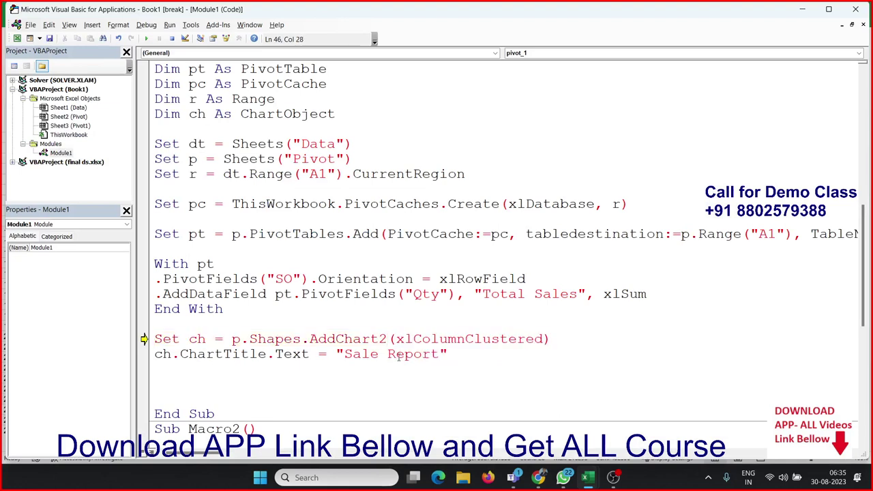
pyautogui.press('Right')
pyautogui.press('Right')
pyautogui.press('Right')
pyautogui.press('Right')
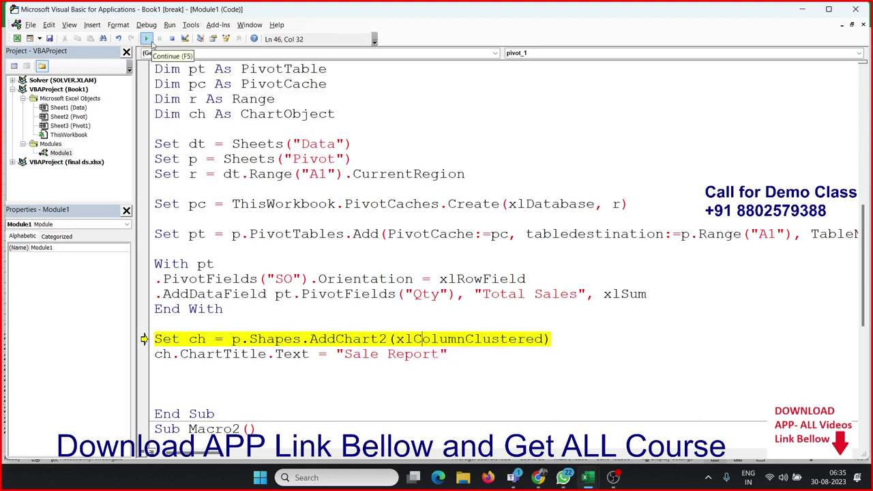
# - Resume the macro, debug the 1004 error, and select ch on the chart line
pyautogui.click(147, 39)
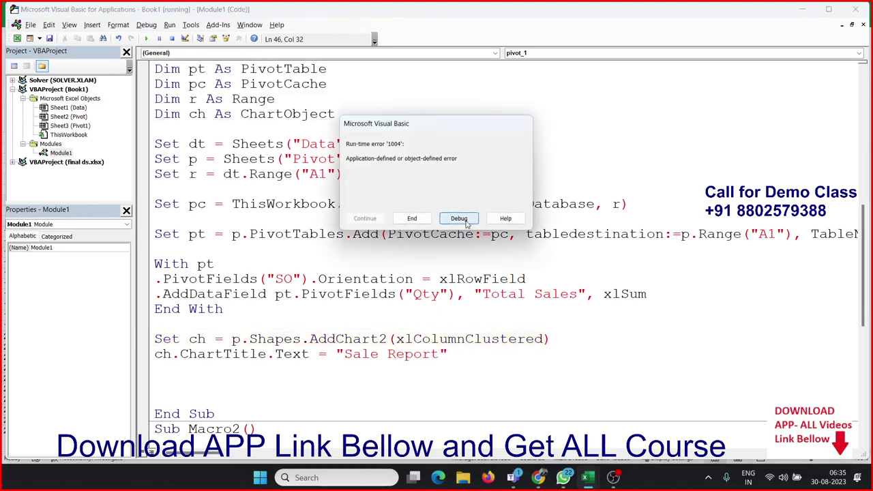
pyautogui.click(458, 218)
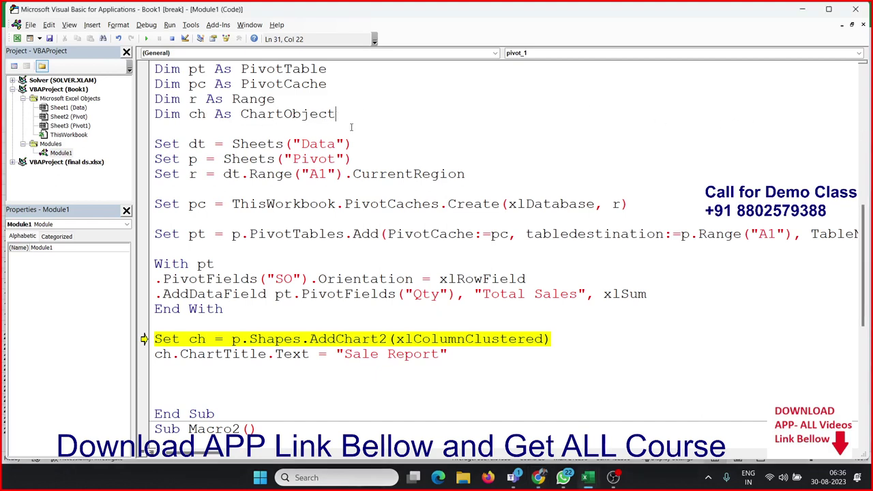
pyautogui.click(353, 353)
pyautogui.click(188, 338)
pyautogui.doubleClick(191, 341)
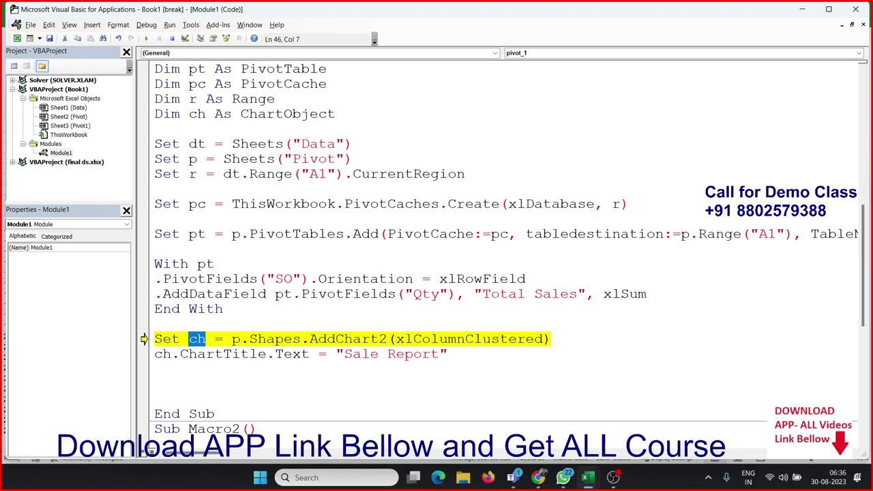
pyautogui.click(538, 478)
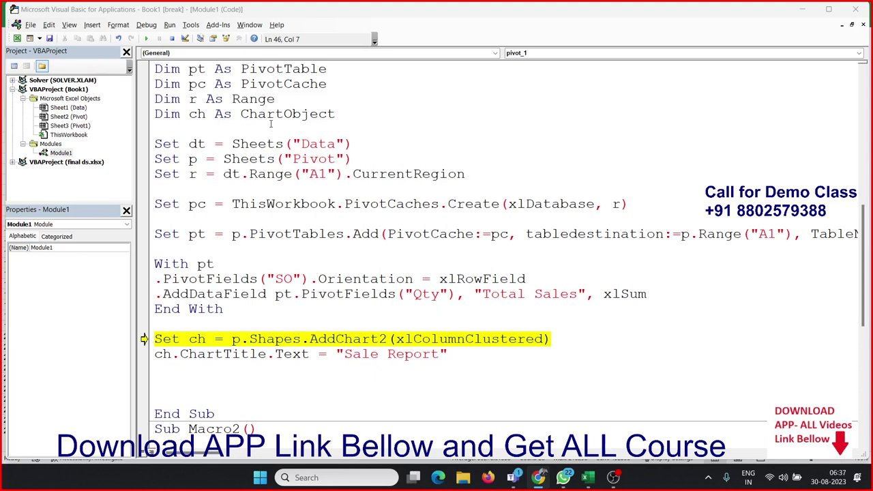
# - Change the ch declaration from ChartObject to Chart and accept the project reset
pyautogui.doubleClick(271, 114)
pyautogui.press('BackSpace')
pyautogui.press('BackSpace')
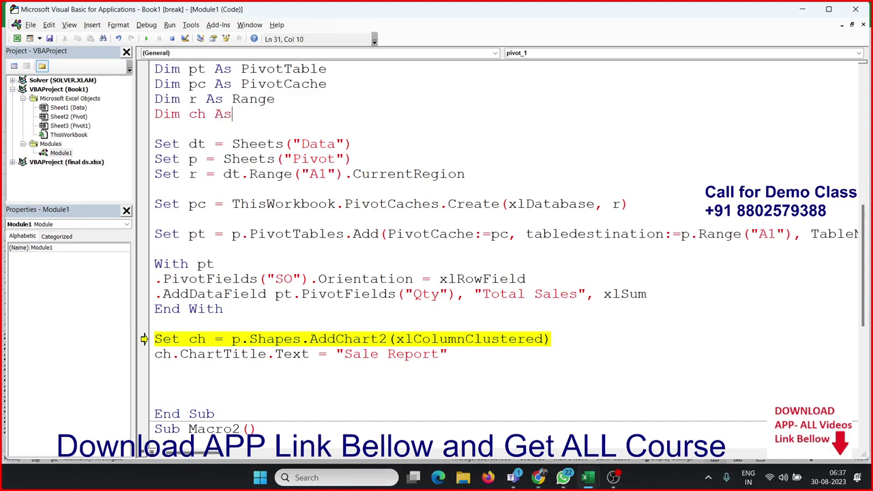
pyautogui.write(' cha')
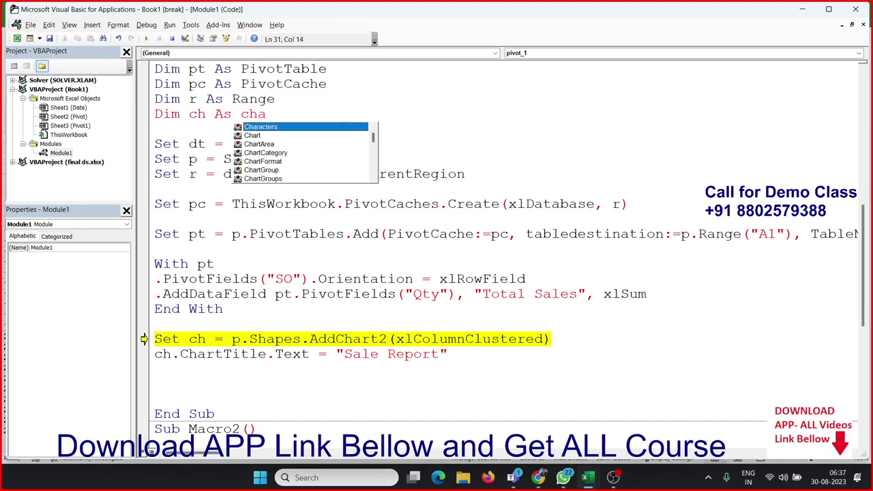
pyautogui.press('Down')
pyautogui.press('Tab')
pyautogui.click(276, 310)
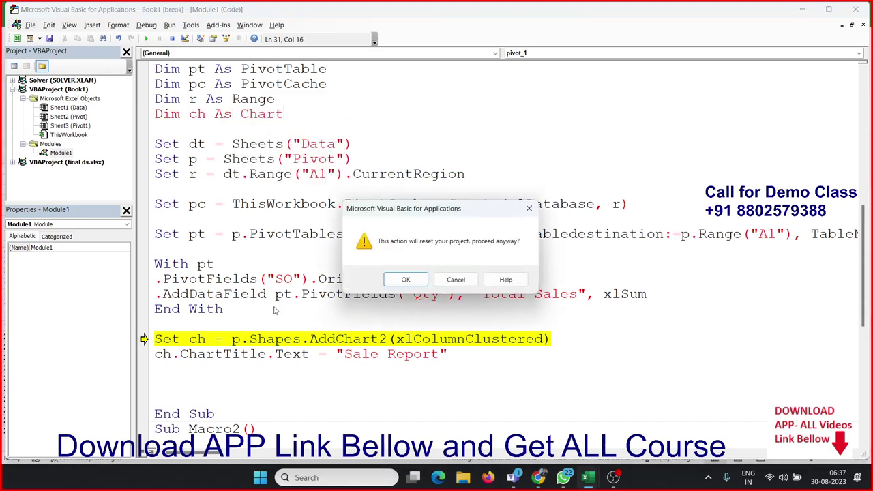
pyautogui.click(401, 278)
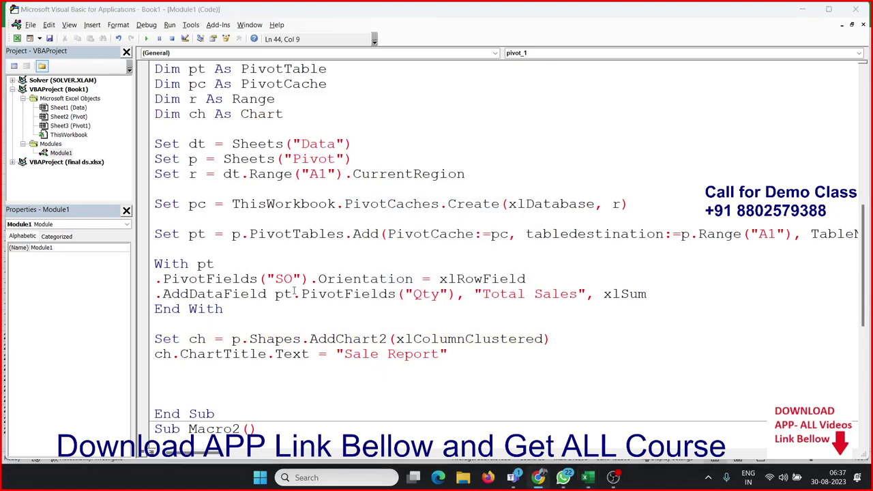
# - Delete the existing pivot chart and pivot table from the Pivot sheet
pyautogui.hotkey('alt', 'Tab')
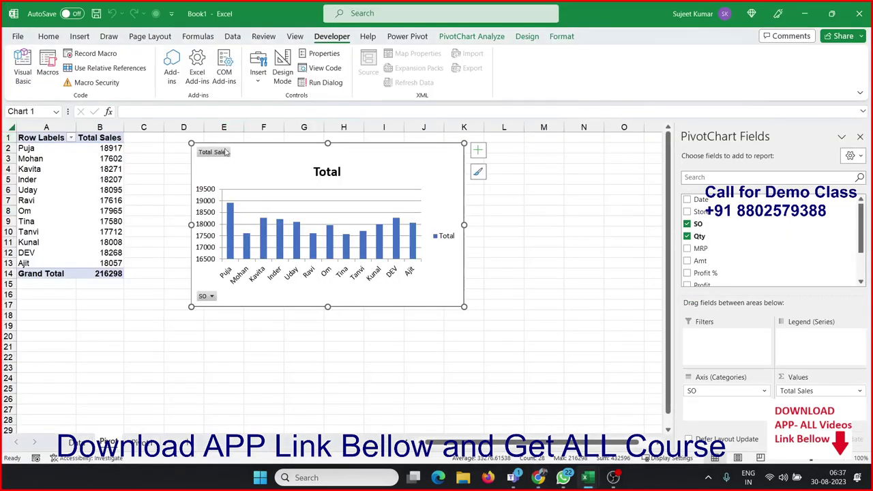
pyautogui.press('Delete')
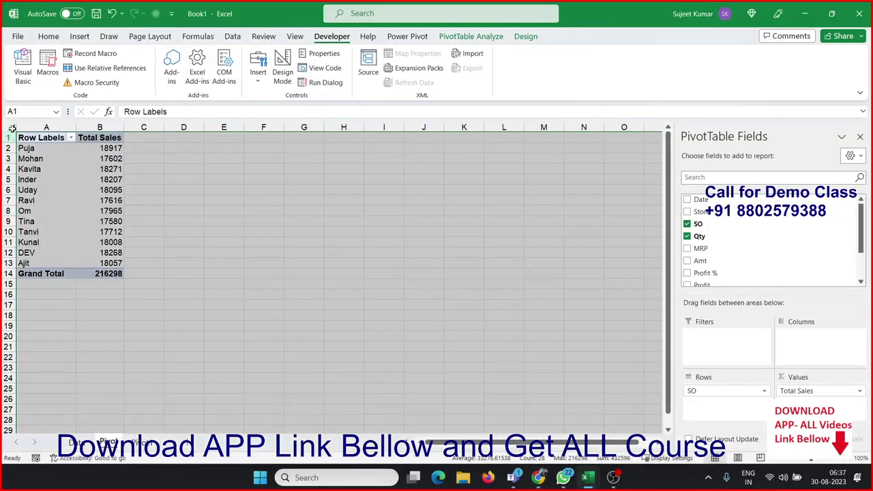
pyautogui.click(13, 130)
pyautogui.press('Delete')
pyautogui.click(38, 190)
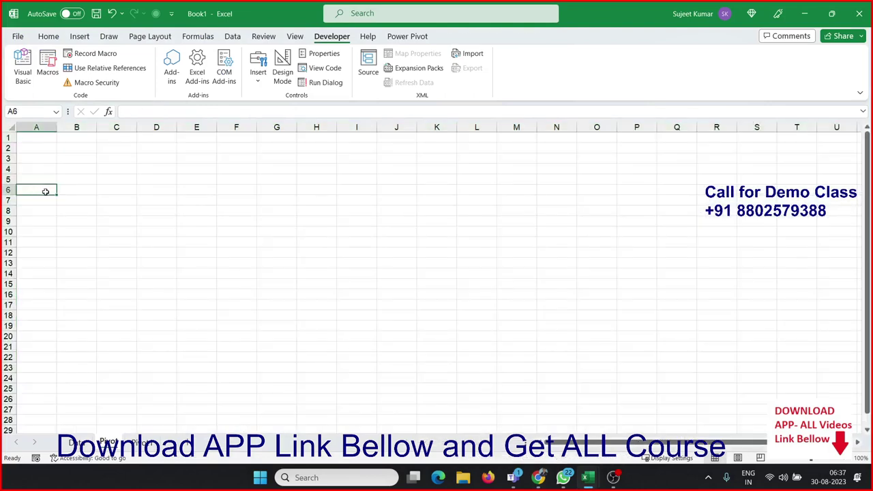
# - Run the pivot_1 macro and debug the resulting error at the AddChart2 line
pyautogui.hotkey('alt', 'Tab')
pyautogui.click(47, 75)
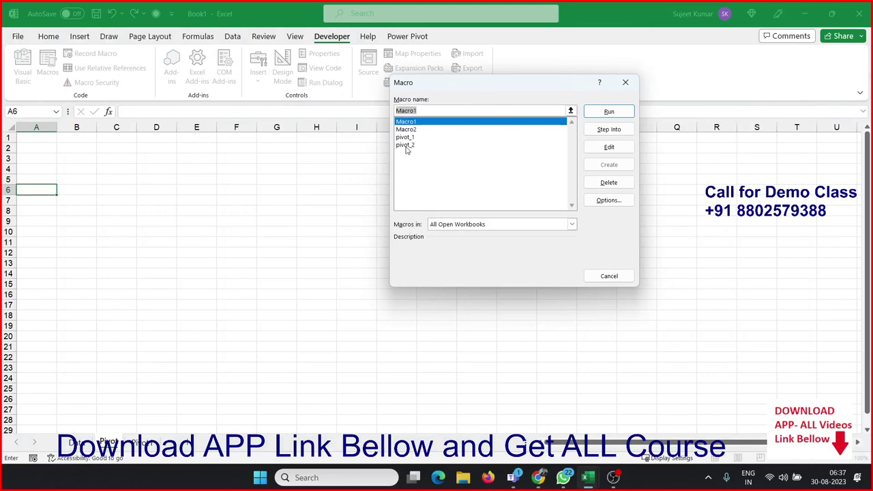
pyautogui.click(408, 137)
pyautogui.click(611, 112)
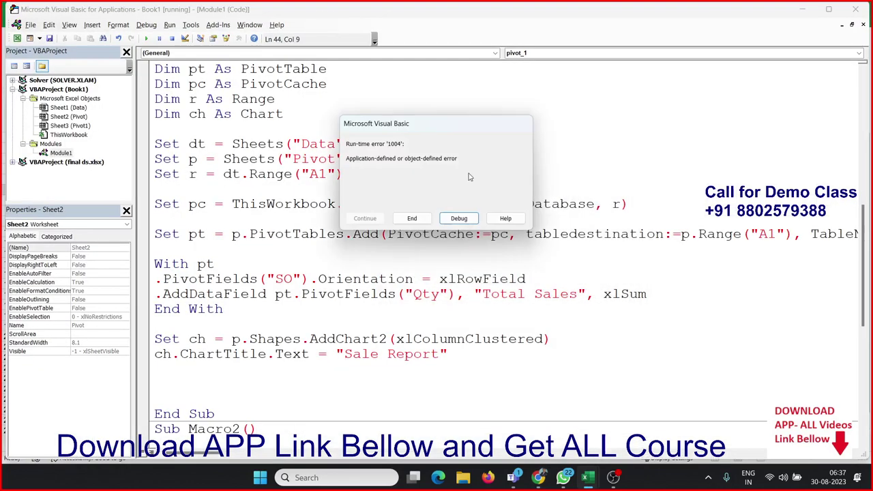
pyautogui.click(457, 217)
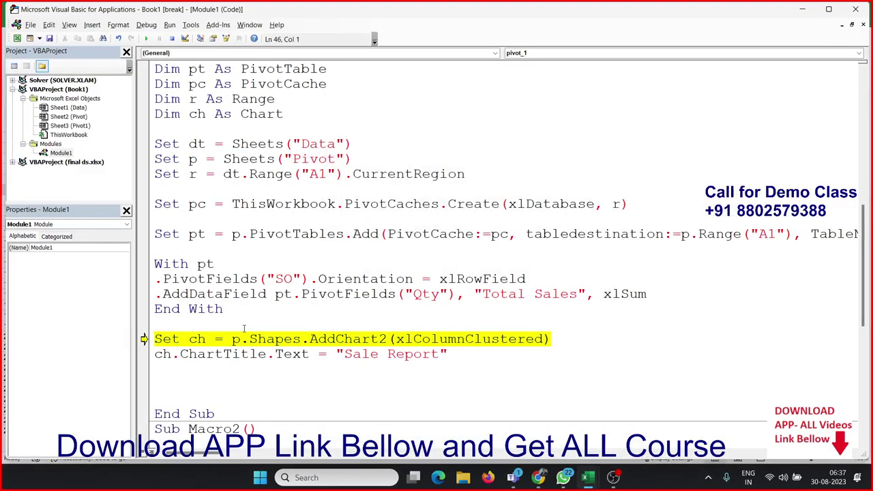
pyautogui.hotkey('alt', 'F11')
pyautogui.hotkey('alt', 'F11')
# - Redeclare ch As ChartObject via IntelliSense and confirm the project reset to leave break mode
pyautogui.doubleClick(269, 116)
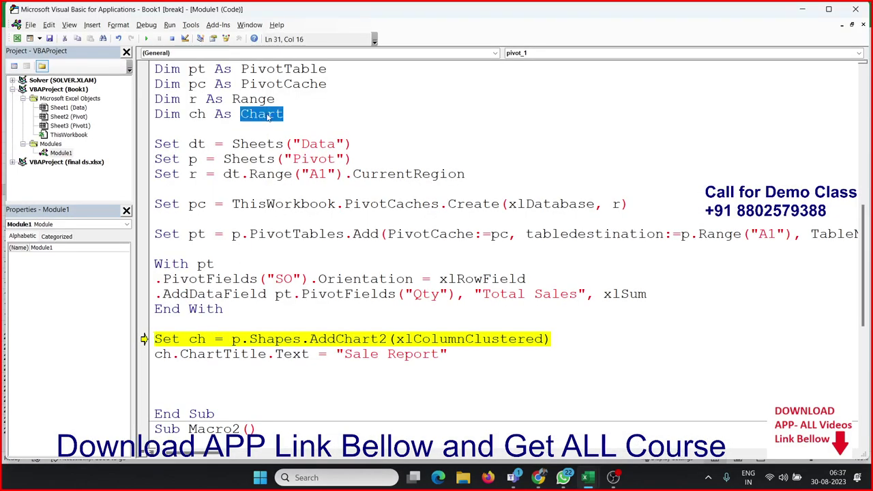
pyautogui.press('Delete')
pyautogui.hotkey('alt', 'F11')
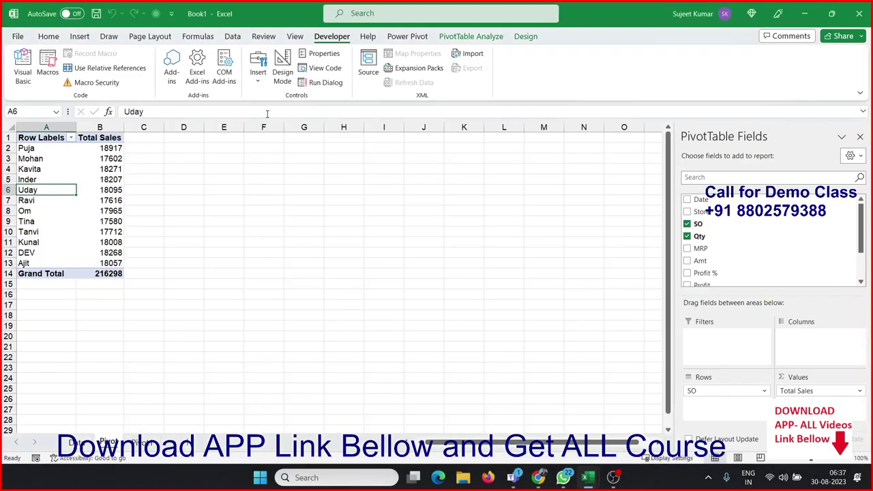
pyautogui.hotkey('alt', 'F11')
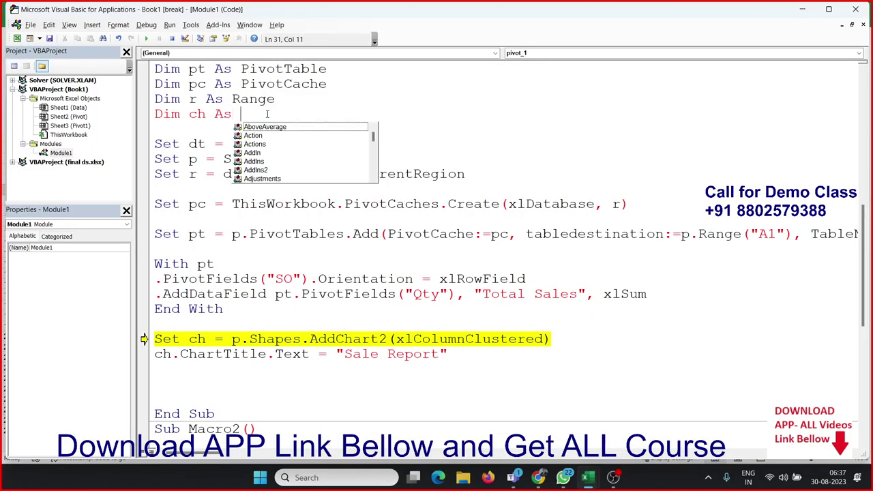
pyautogui.write('cha')
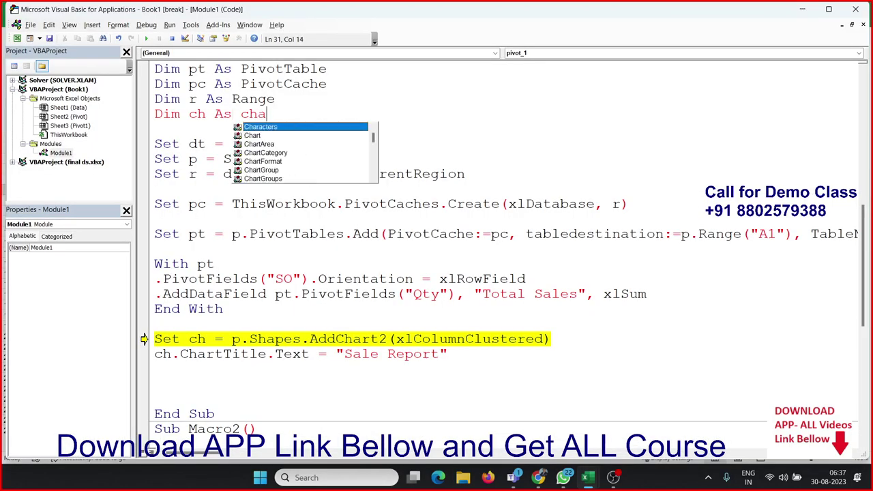
pyautogui.write('rt')
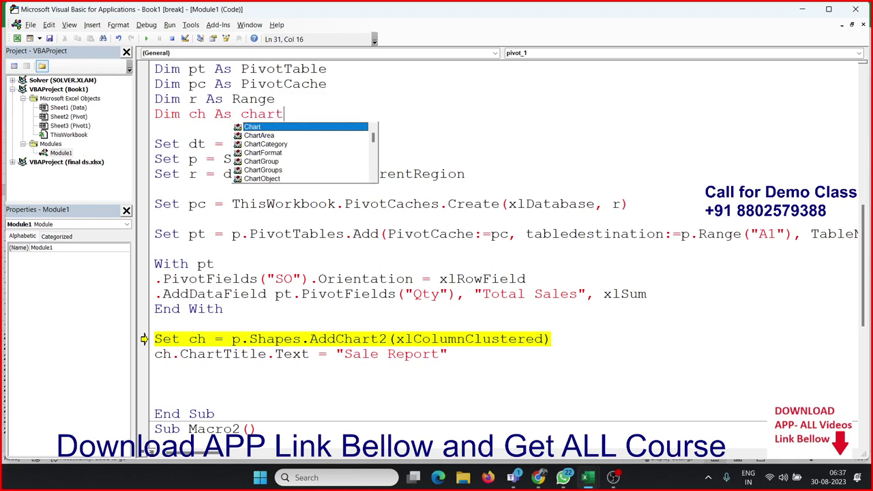
pyautogui.write('ob')
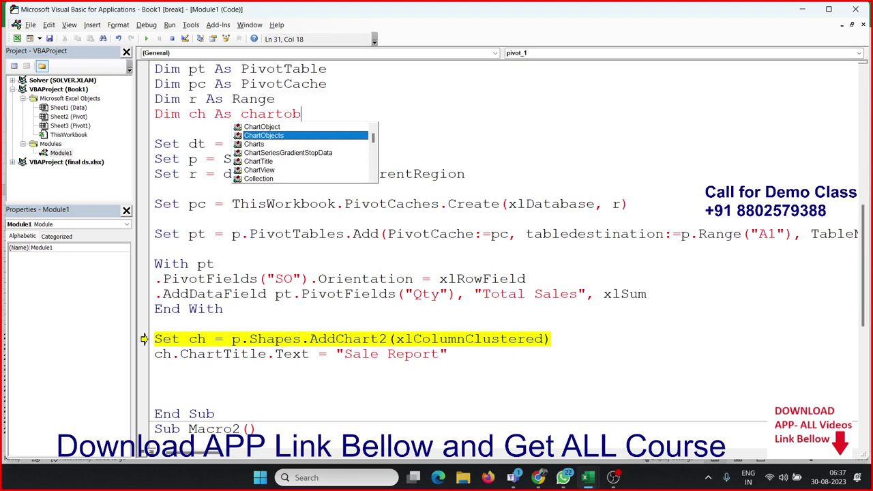
pyautogui.press('Up')
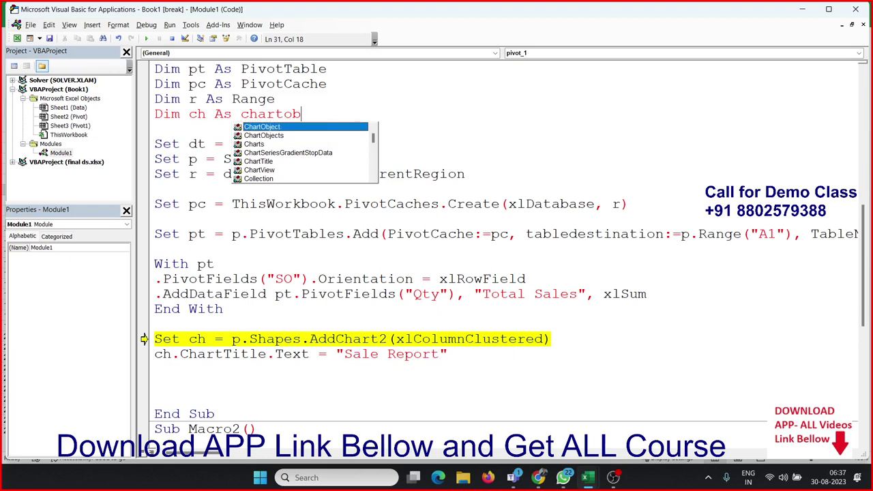
pyautogui.press('Tab')
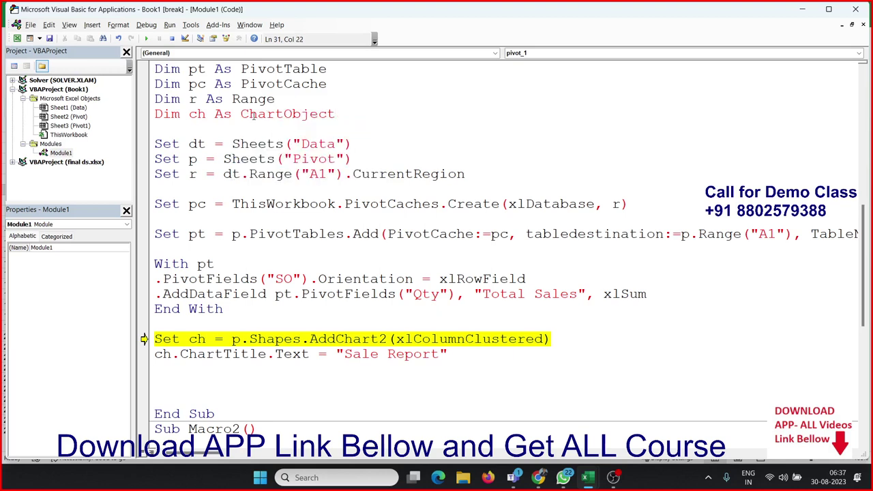
pyautogui.click(191, 353)
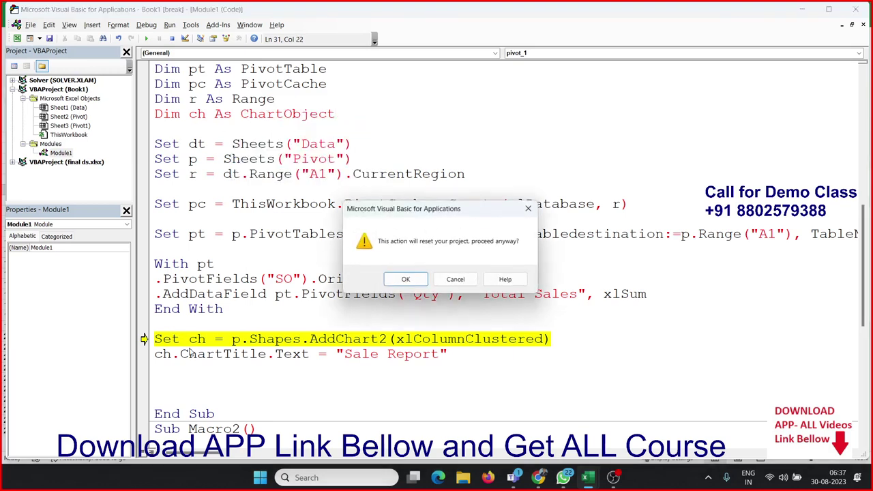
pyautogui.click(406, 279)
pyautogui.click(566, 339)
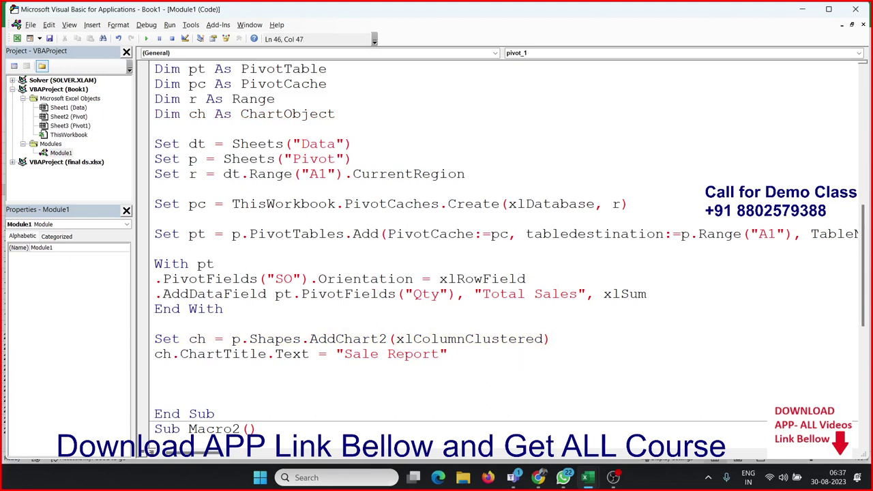
# - Review the AddChart2 xlColumnClustered line and the ChartTitle Text line in the chart code
pyautogui.click(538, 477)
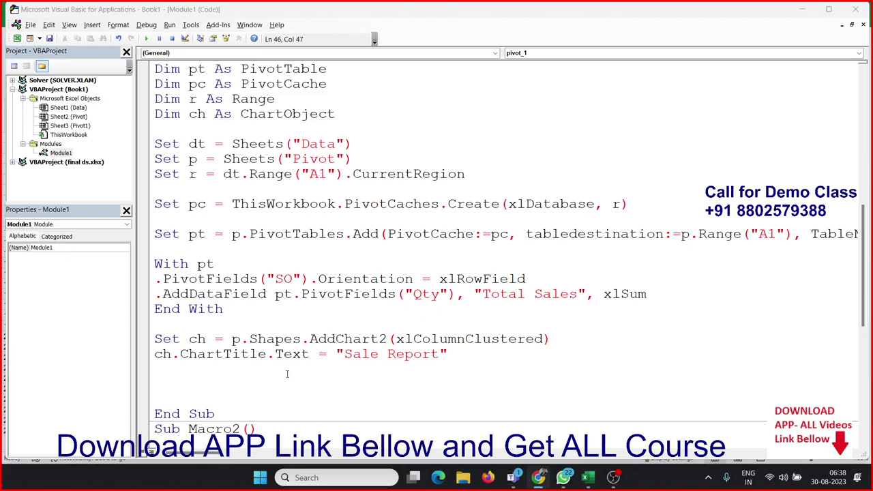
pyautogui.doubleClick(197, 339)
pyautogui.doubleClick(273, 339)
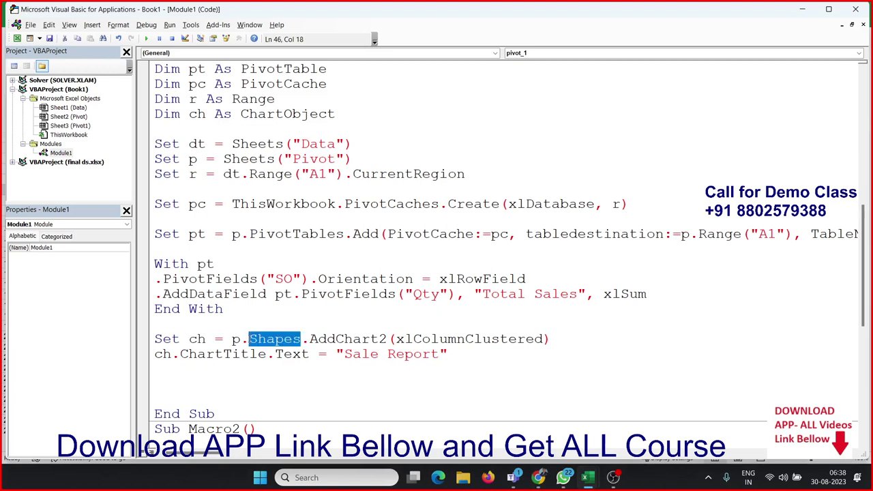
pyautogui.doubleClick(318, 338)
pyautogui.doubleClick(418, 341)
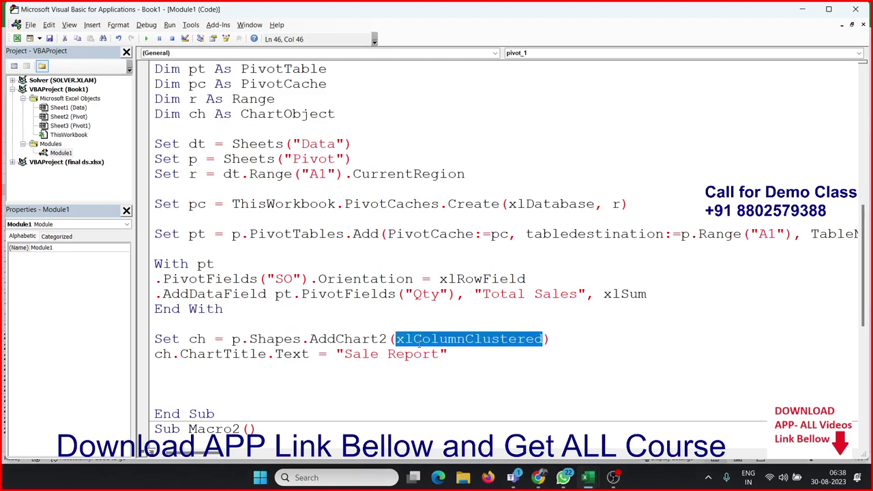
pyautogui.click(224, 353)
pyautogui.click(240, 354)
pyautogui.click(284, 354)
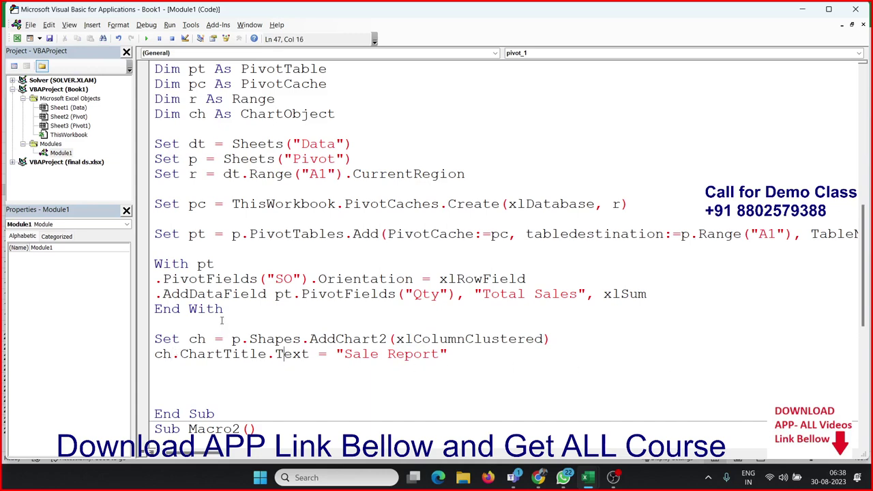
pyautogui.click(221, 324)
# - Delete the old pivot table in columns A and B of the Pivot sheet
pyautogui.hotkey('alt', 'Tab')
pyautogui.hotkey('alt', 'Tab')
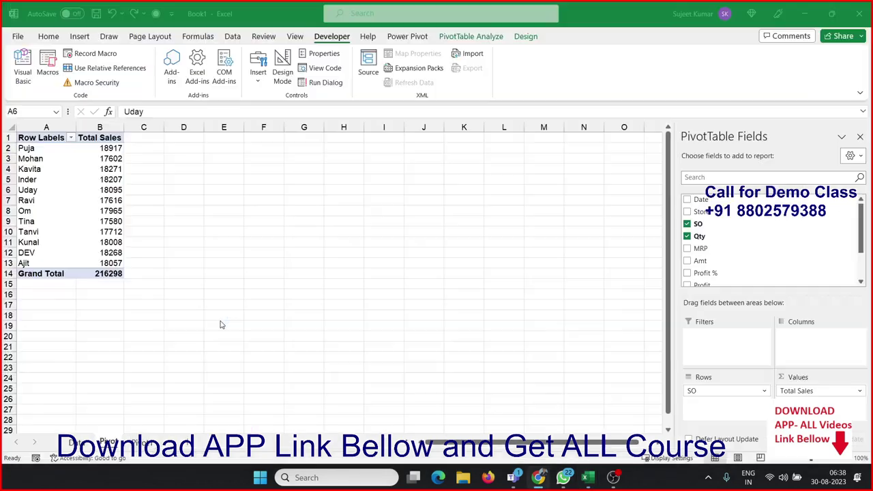
pyautogui.click(228, 294)
pyautogui.moveTo(36, 127); pyautogui.dragTo(76, 127)
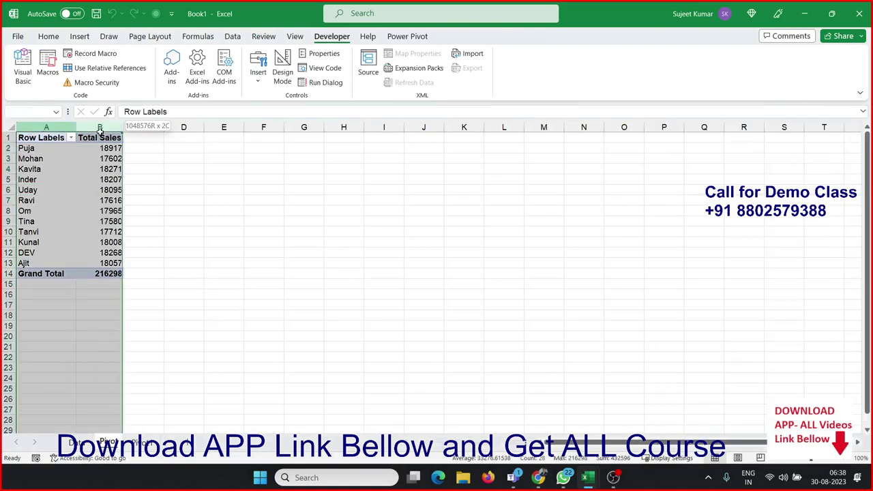
pyautogui.press('Delete')
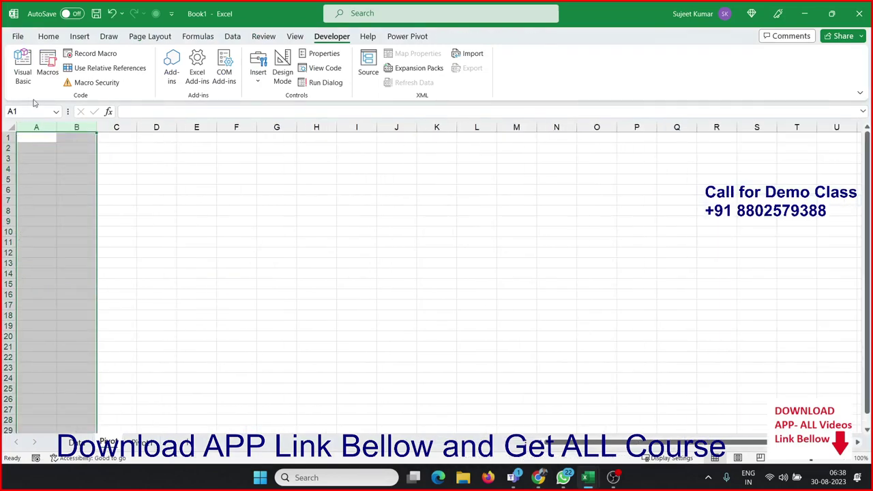
# - Run pivot_1 again and debug the error at the AddChart2 line
pyautogui.click(47, 74)
pyautogui.click(413, 147)
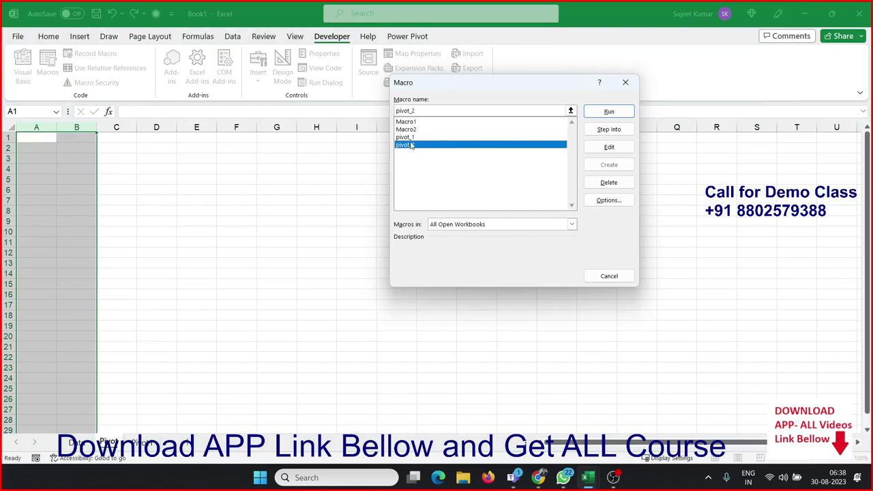
pyautogui.click(412, 139)
pyautogui.click(607, 112)
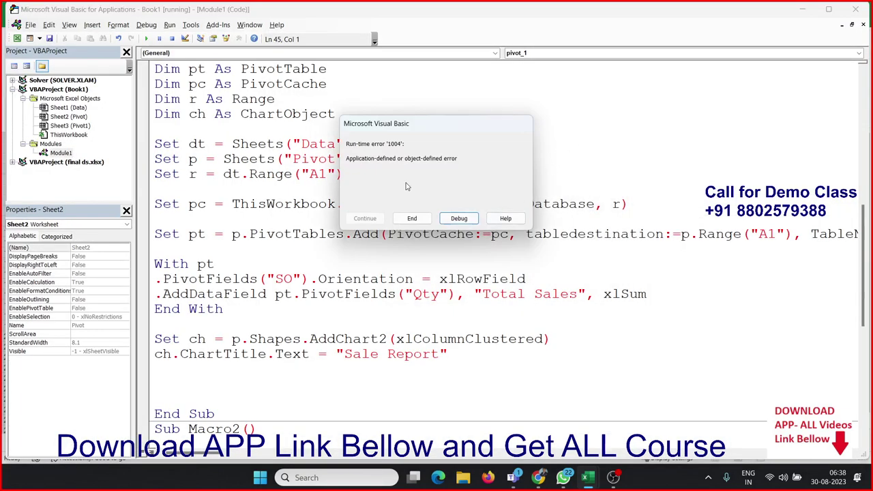
pyautogui.click(459, 219)
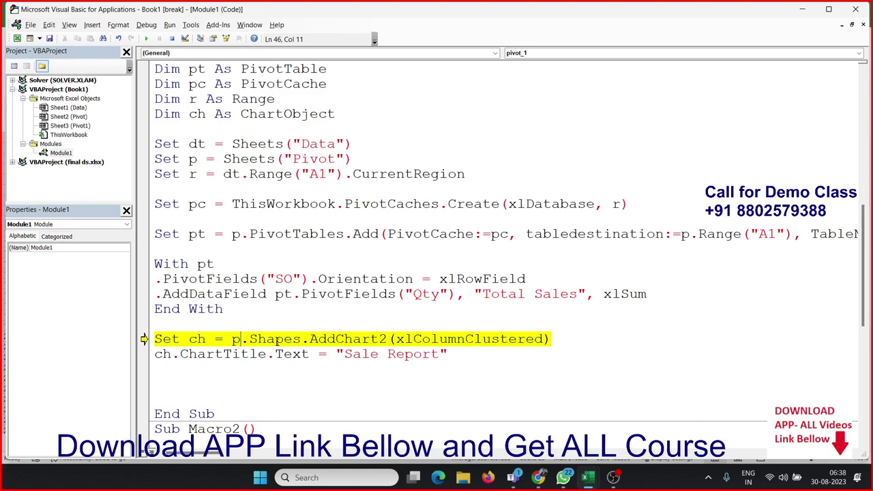
# - Inspect the Set p line and the p.Shapes.AddChart2 xlColumnClustered chart line
pyautogui.doubleClick(207, 159)
pyautogui.doubleClick(235, 339)
pyautogui.doubleClick(259, 339)
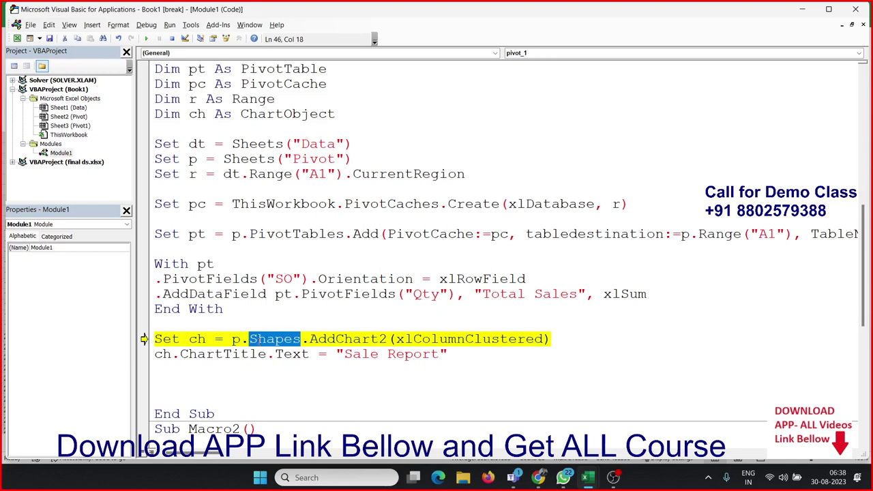
pyautogui.doubleClick(370, 339)
pyautogui.doubleClick(439, 338)
pyautogui.moveTo(469, 339)
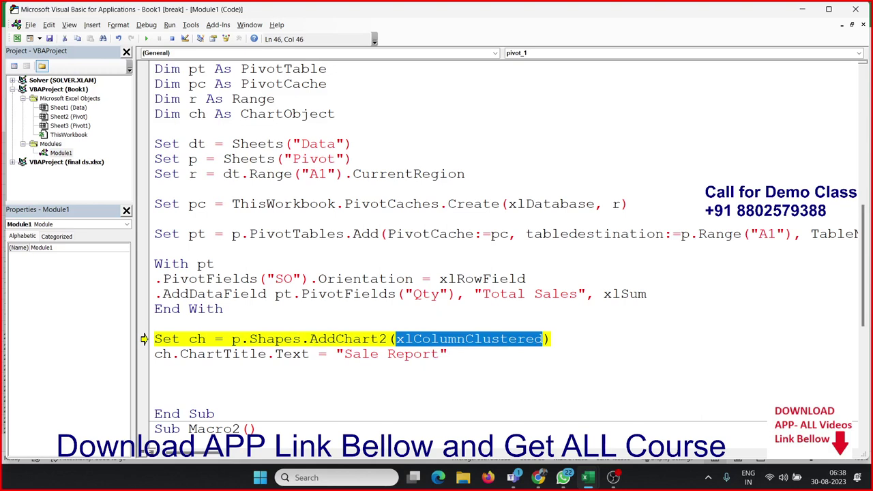
# - Check the workbook's pivot table, then reset the paused pivot_1 run
pyautogui.hotkey('alt', 'Tab')
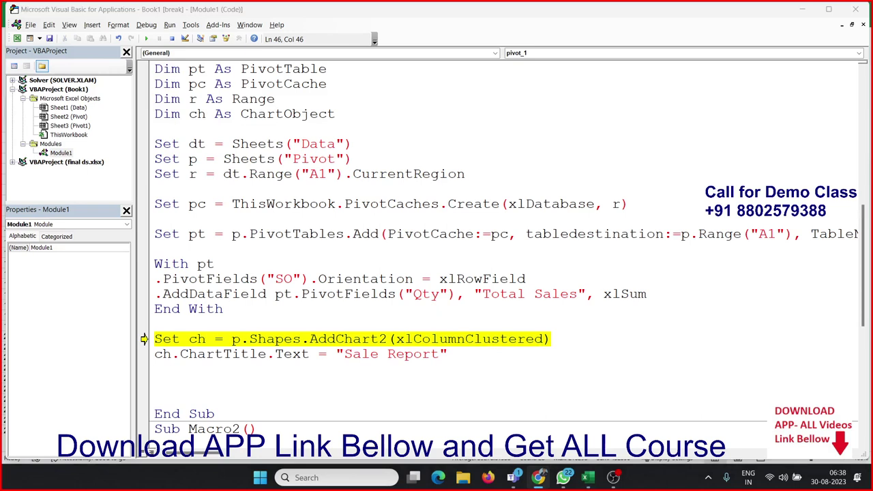
pyautogui.hotkey('alt', 'Tab')
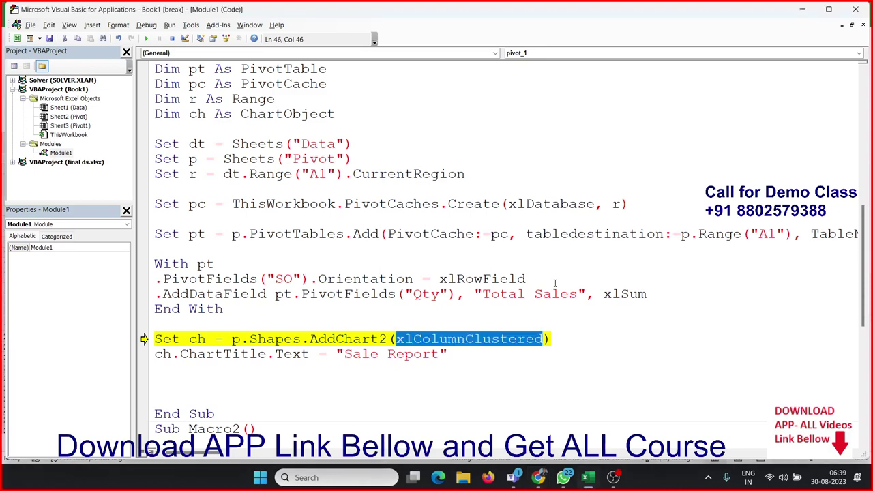
pyautogui.hotkey('alt', 'Tab')
pyautogui.hotkey('alt', 'Tab')
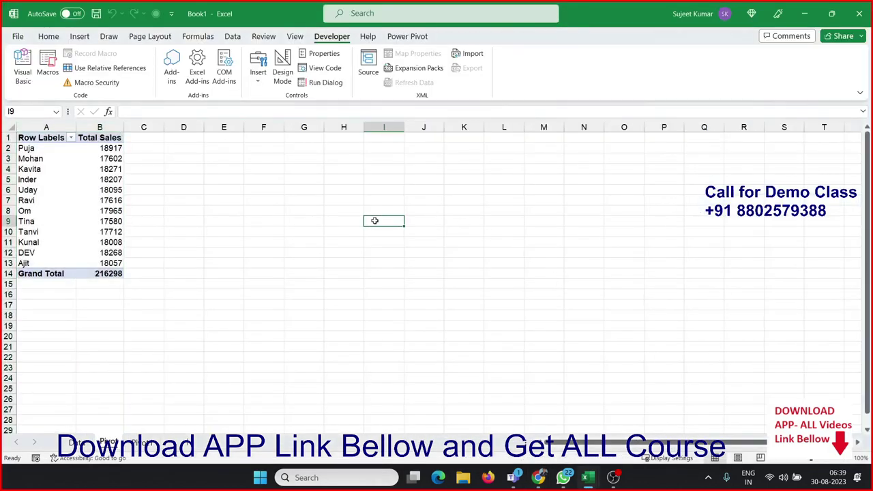
pyautogui.click(97, 180)
pyautogui.hotkey('alt', 'Tab')
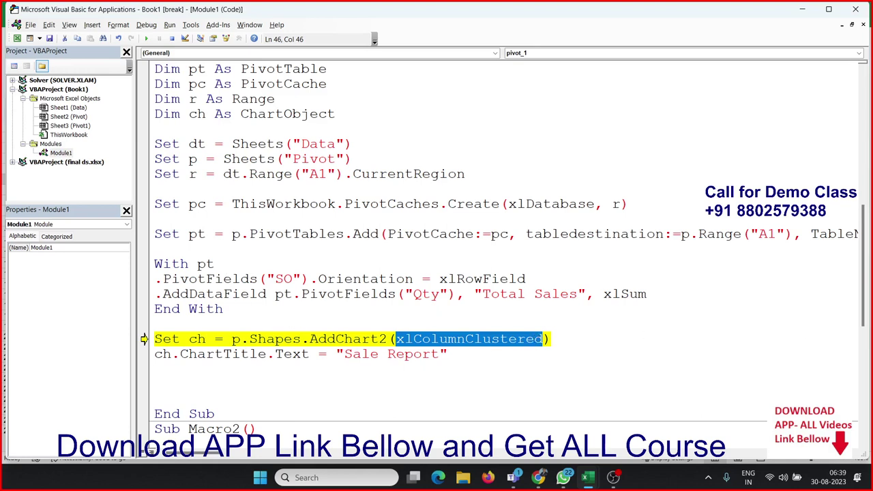
pyautogui.click(538, 477)
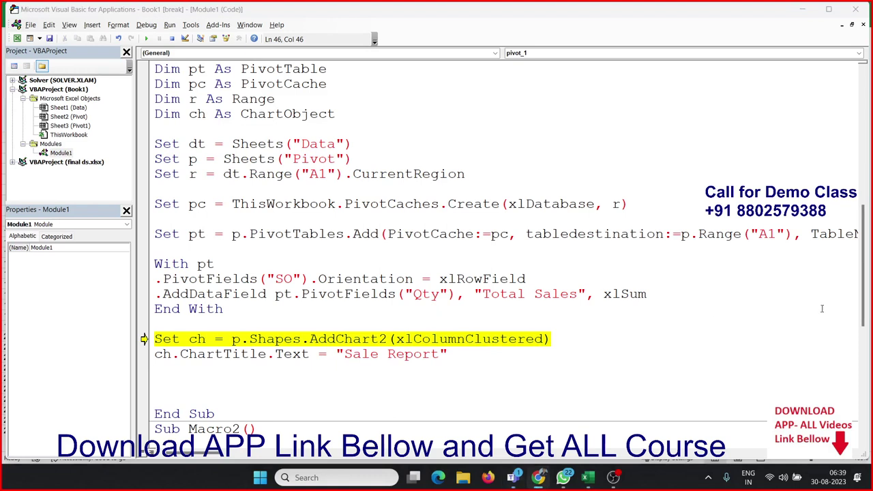
pyautogui.click(170, 32)
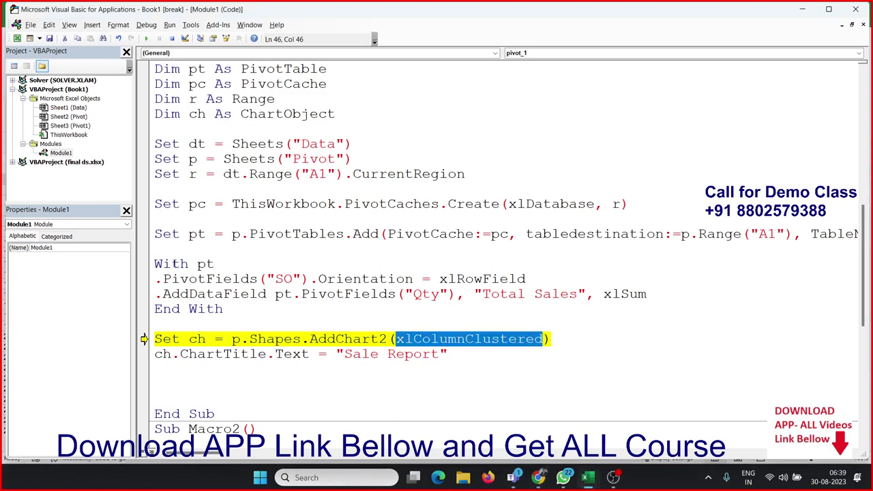
pyautogui.click(170, 39)
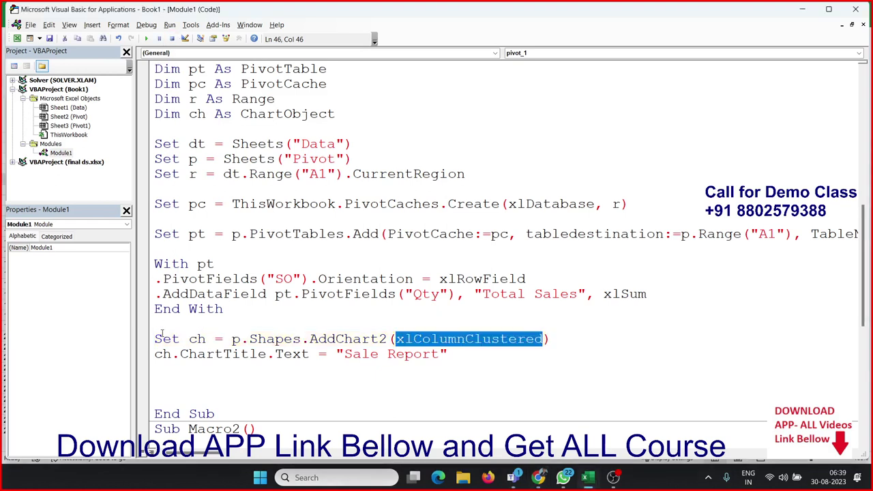
# - Delete the two chart lines from pivot_1 and start recording Macro3 in Book1
pyautogui.moveTo(156, 339); pyautogui.dragTo(382, 375)
pyautogui.press('Delete')
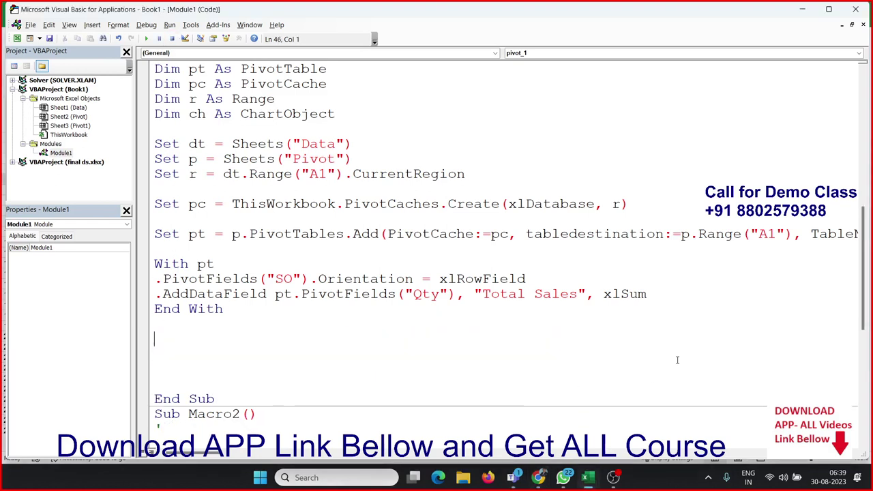
pyautogui.hotkey('alt', 'Tab')
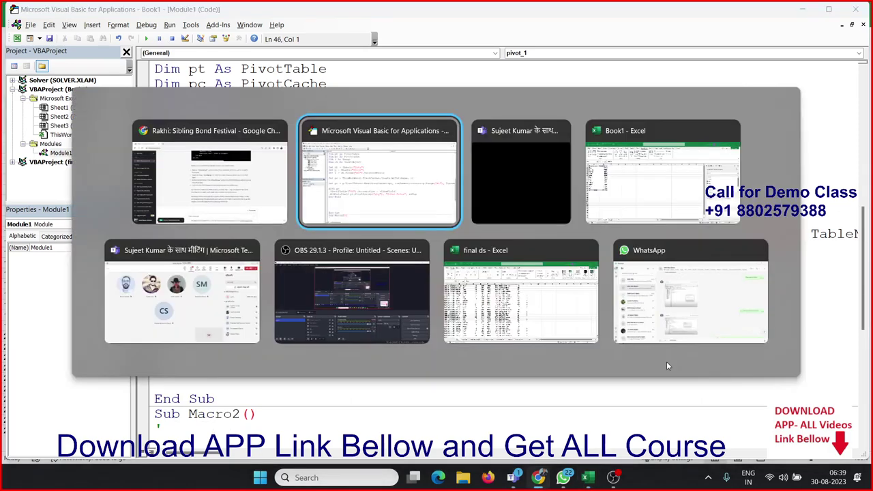
pyautogui.press('Tab')
pyautogui.press('Tab')
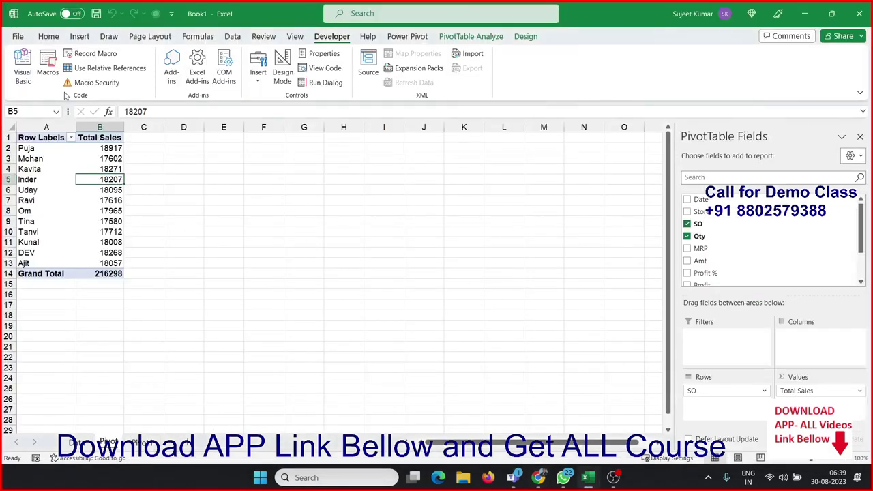
pyautogui.click(92, 54)
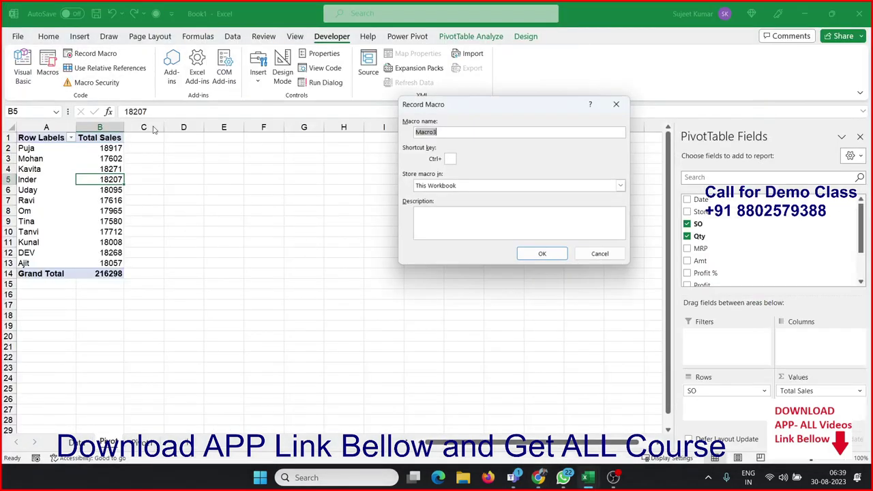
pyautogui.click(565, 253)
# - Insert a clustered column PivotChart from the pivot table
pyautogui.click(32, 152)
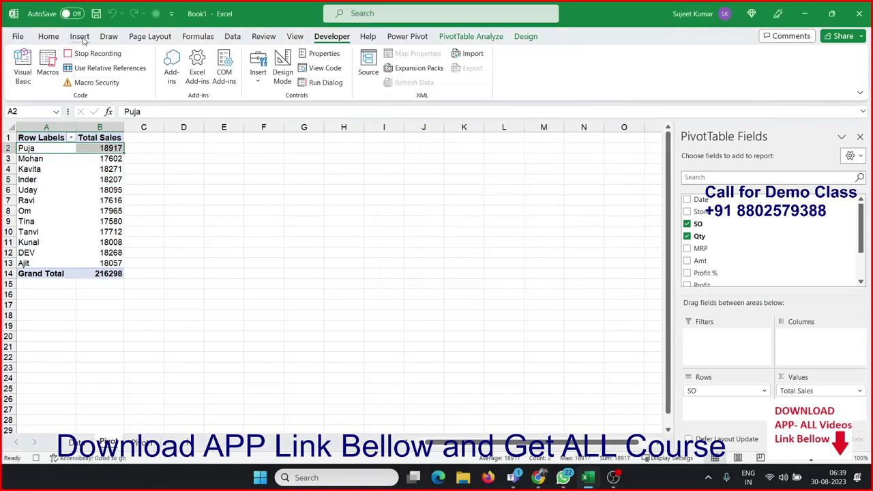
pyautogui.click(409, 37)
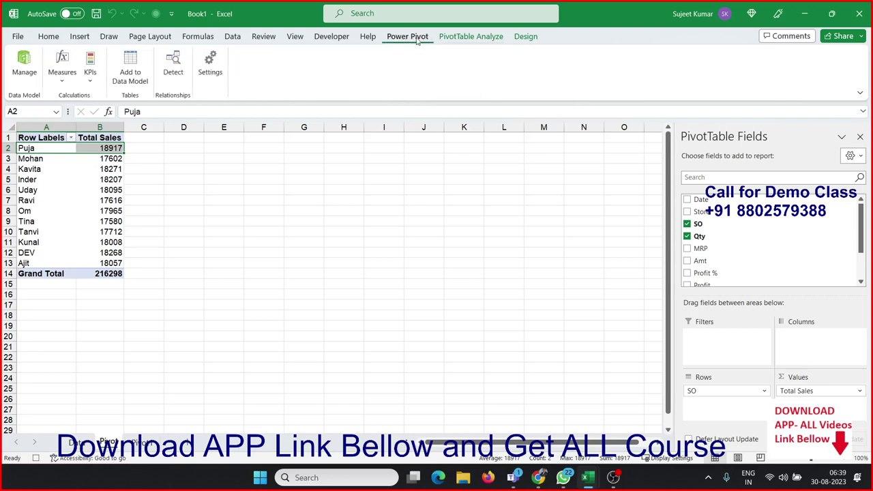
pyautogui.click(463, 40)
pyautogui.click(695, 75)
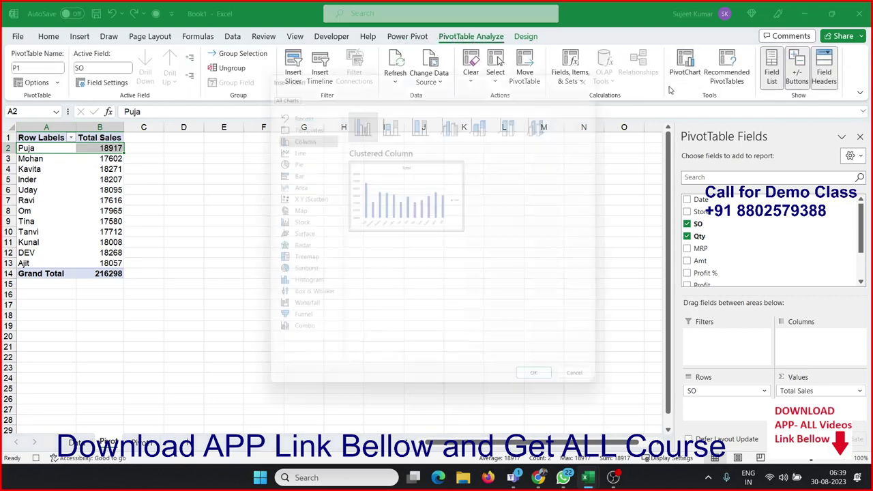
pyautogui.click(545, 389)
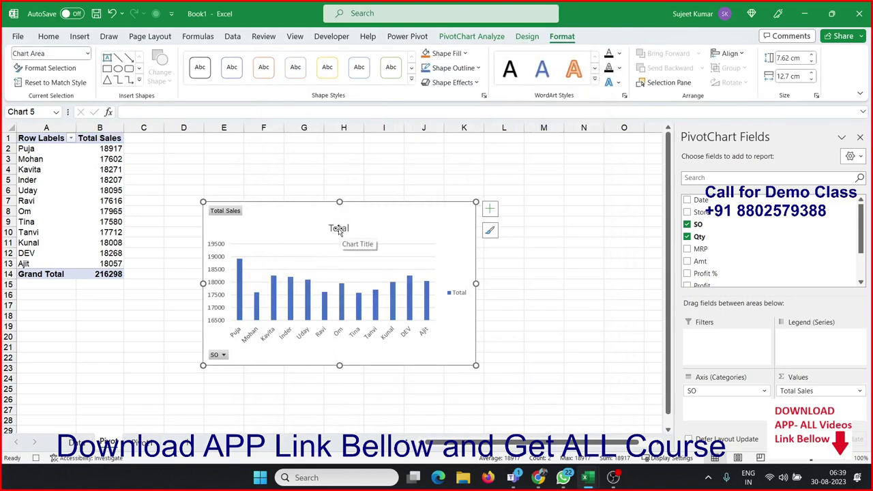
# - Retitle the pivot chart 'Sales'
pyautogui.doubleClick(340, 230)
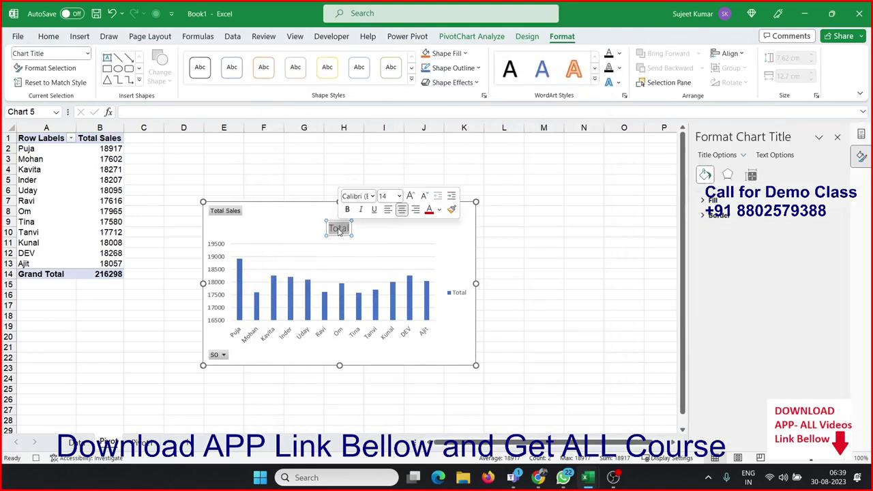
pyautogui.write('A')
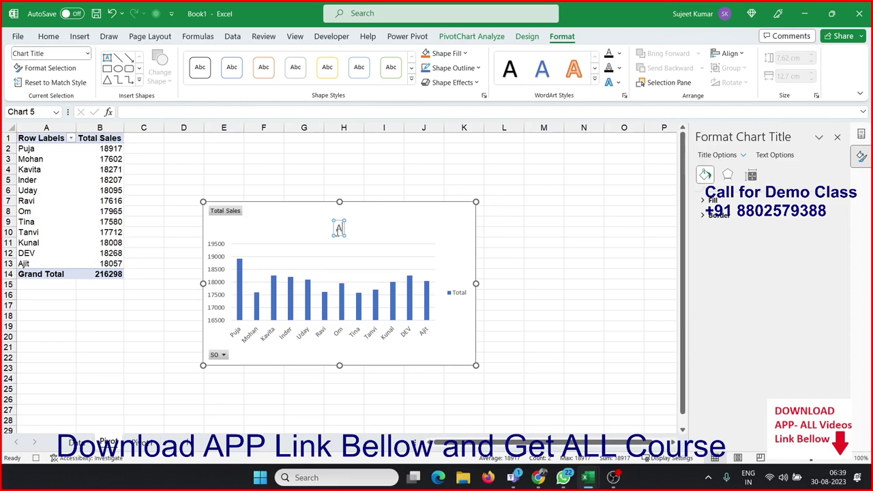
pyautogui.write('lel')
pyautogui.press('BackSpace')
pyautogui.press('BackSpace')
pyautogui.write('ls')
pyautogui.write('e')
pyautogui.press('BackSpace')
pyautogui.press('BackSpace')
pyautogui.write('es')
pyautogui.click(503, 294)
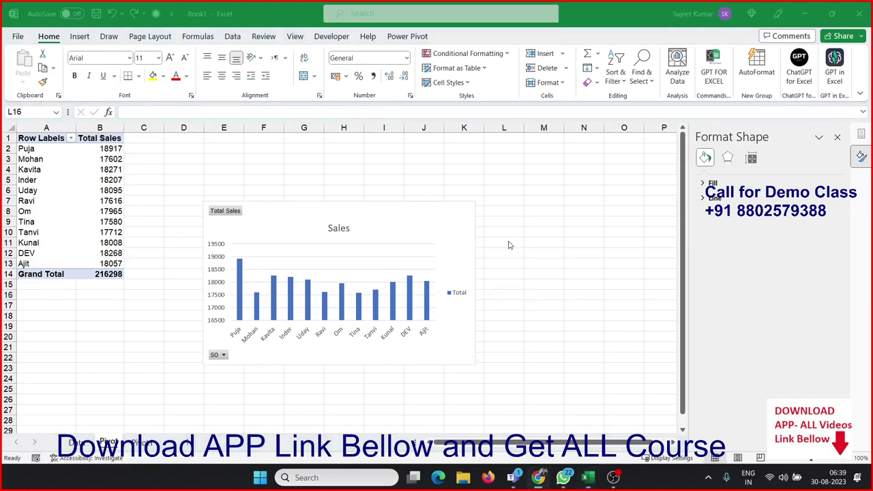
pyautogui.hotkey('alt', 'Tab')
pyautogui.hotkey('alt', 'Tab')
# - Review Macro3's recorded chart code: Shapes.AddChart2 201, xlColumnClustered, and the chart title line
pyautogui.scroll(1, 367, 227)
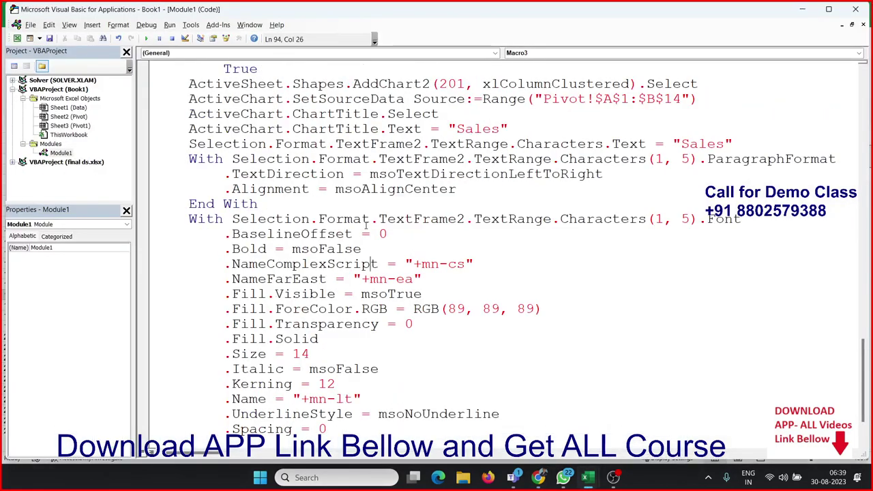
pyautogui.scroll(2, 366, 227)
pyautogui.scroll(1, 366, 227)
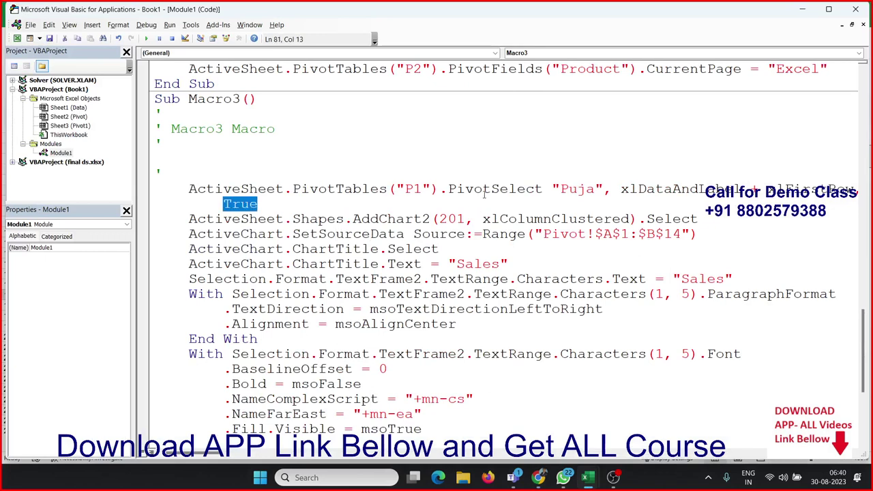
pyautogui.doubleClick(649, 191)
pyautogui.click(282, 267)
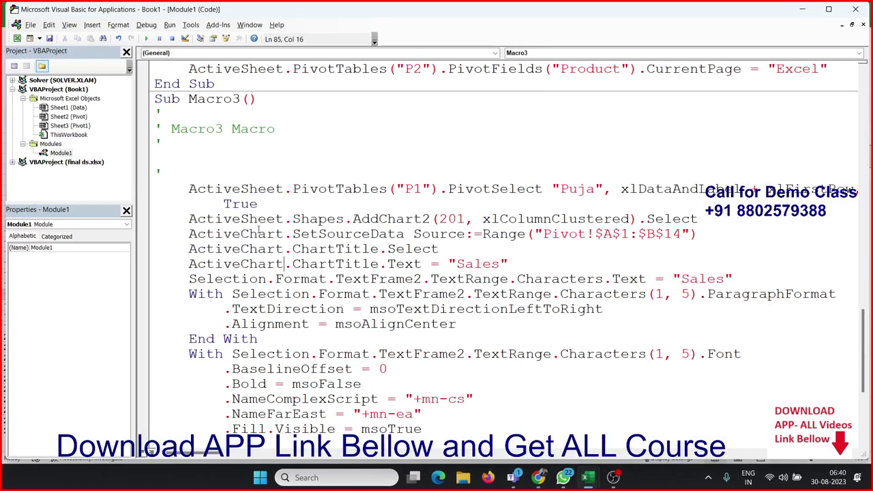
pyautogui.doubleClick(241, 234)
pyautogui.doubleClick(317, 219)
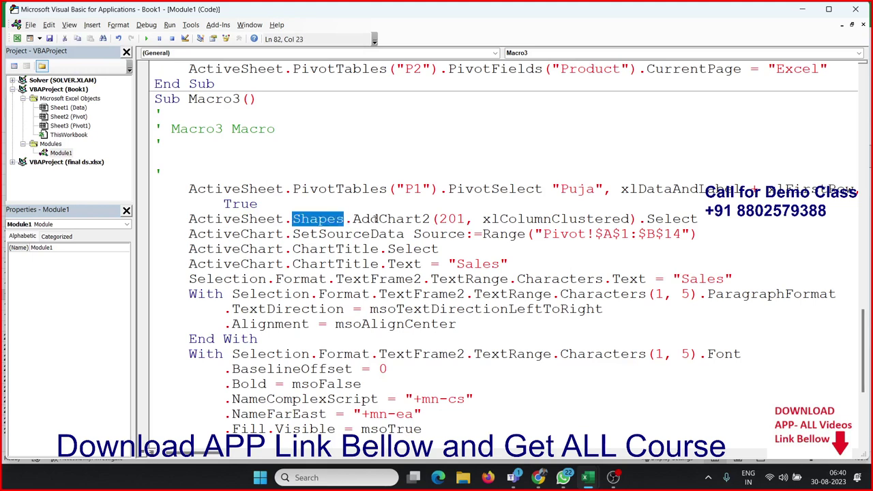
pyautogui.click(211, 220)
pyautogui.doubleClick(304, 219)
pyautogui.doubleClick(392, 219)
pyautogui.doubleClick(453, 219)
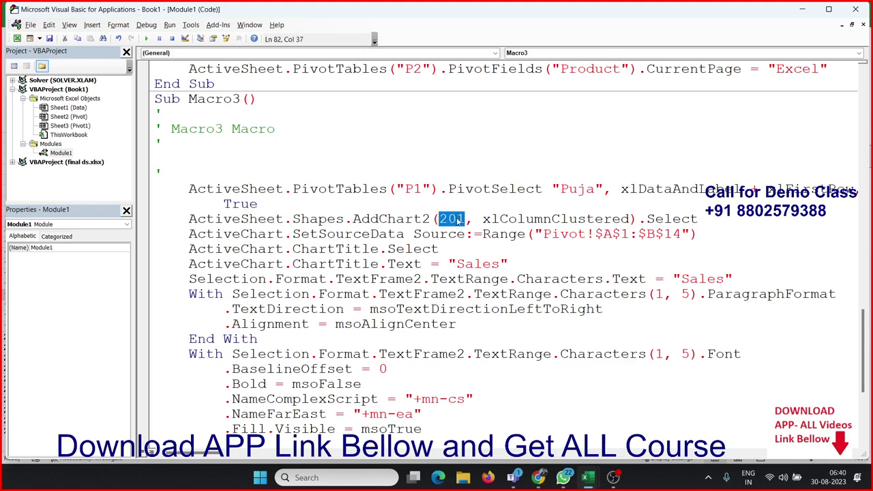
pyautogui.doubleClick(525, 219)
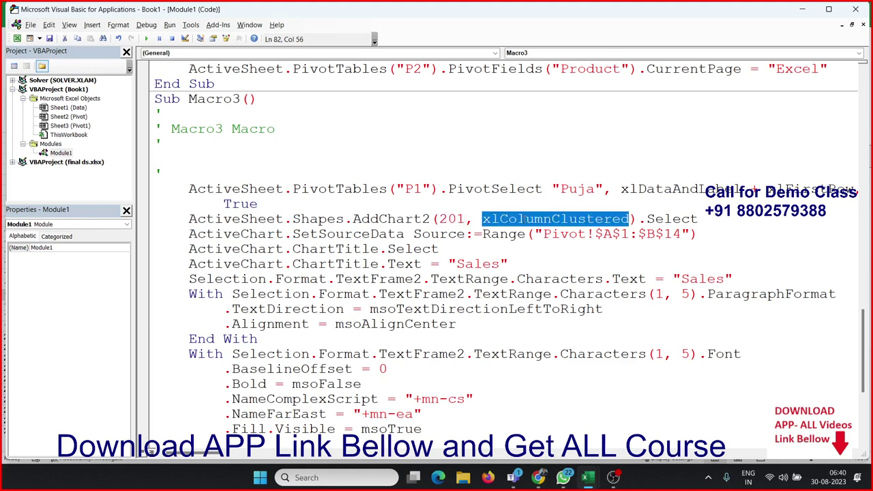
pyautogui.doubleClick(659, 219)
pyautogui.click(643, 222)
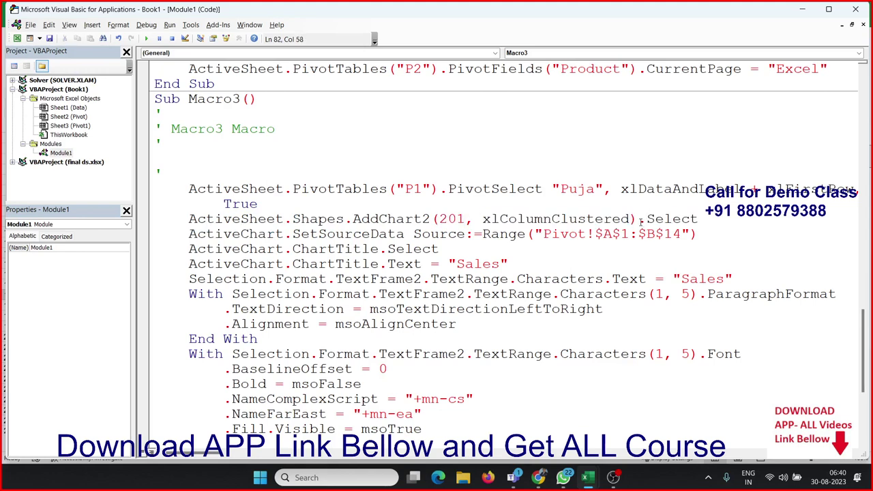
# - Insert a blank line above the ActiveSheet.Shapes.AddChart2 statement, below PivotSelect
pyautogui.moveTo(638, 219); pyautogui.dragTo(196, 219)
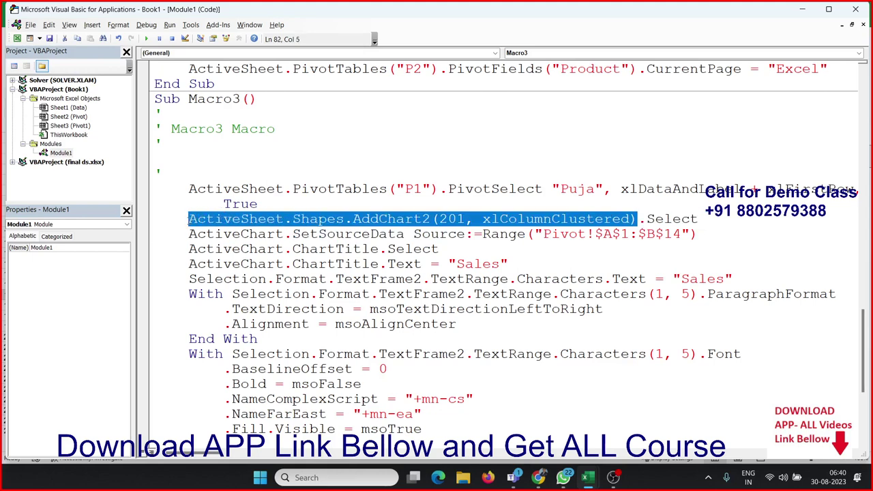
pyautogui.moveTo(196, 219); pyautogui.dragTo(292, 219)
pyautogui.press('Down')
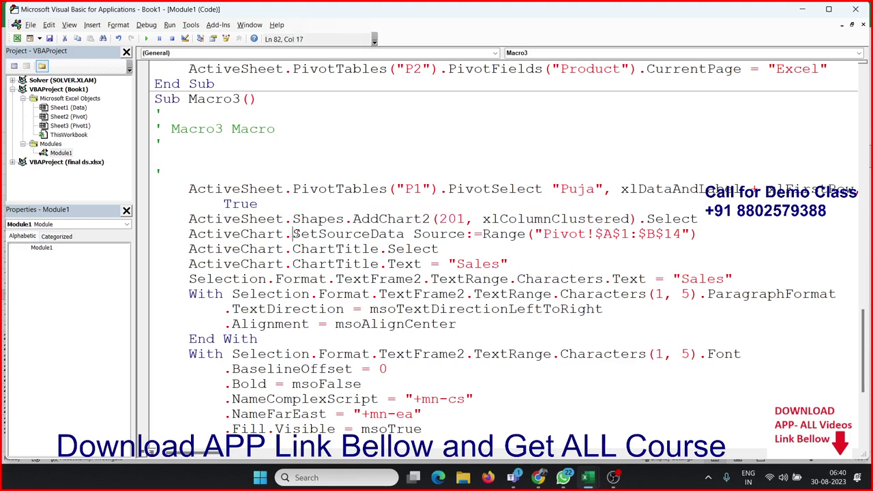
pyautogui.click(475, 198)
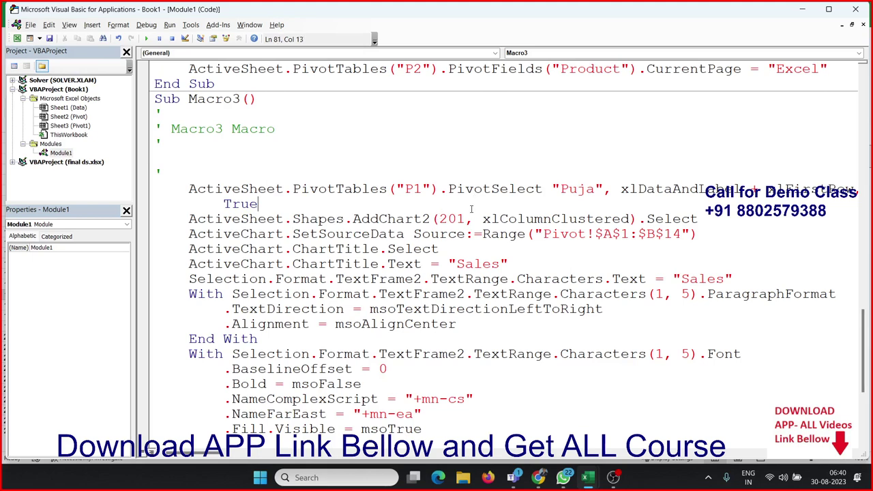
pyautogui.doubleClick(661, 190)
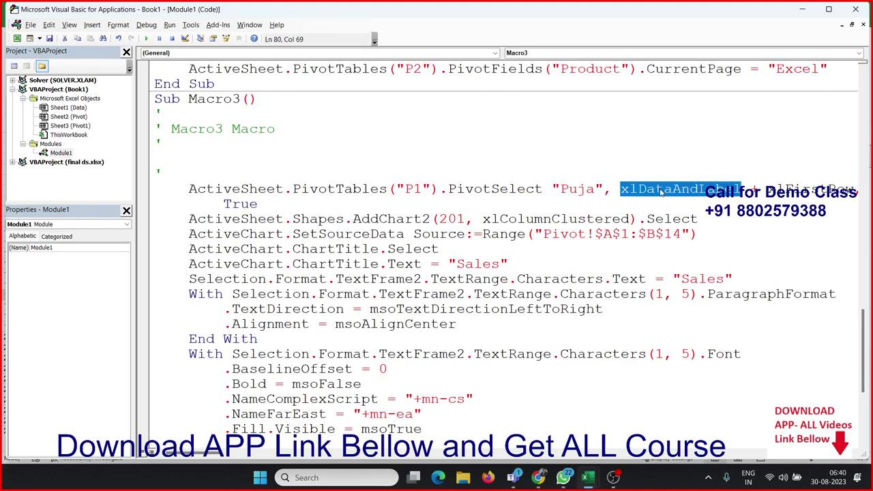
pyautogui.moveTo(758, 189); pyautogui.dragTo(680, 176)
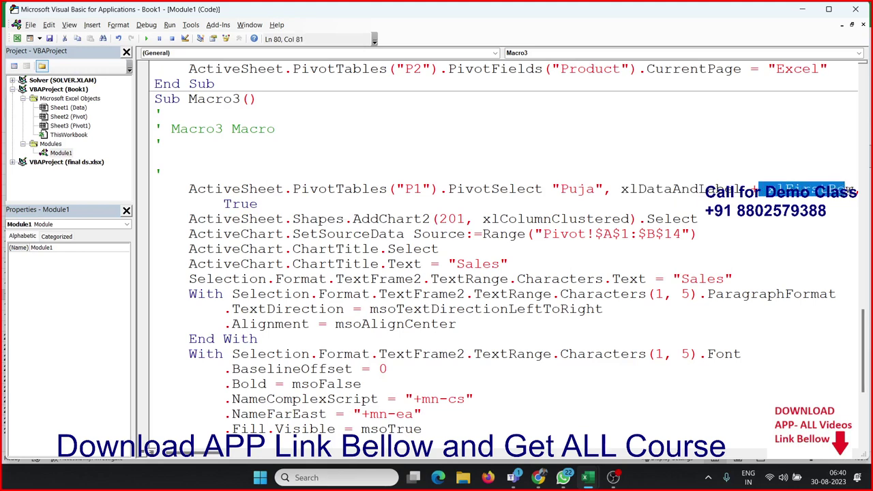
pyautogui.moveTo(542, 189); pyautogui.dragTo(232, 204)
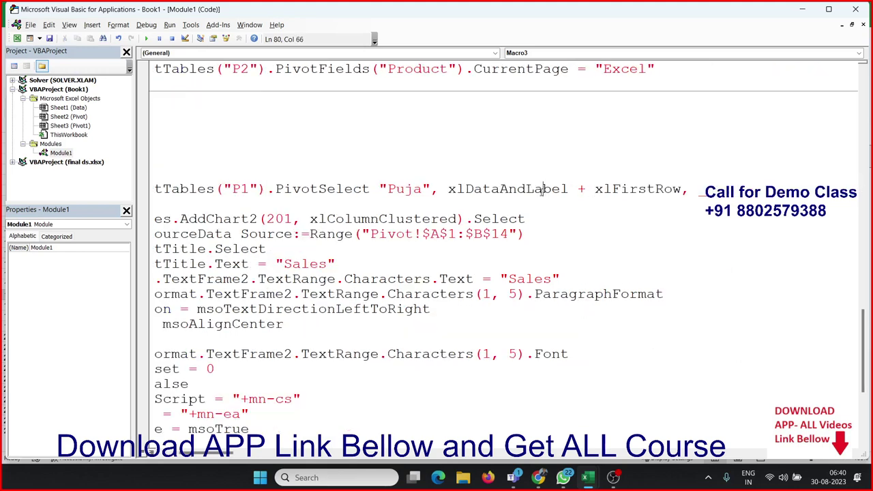
pyautogui.click(232, 208)
pyautogui.click(249, 205)
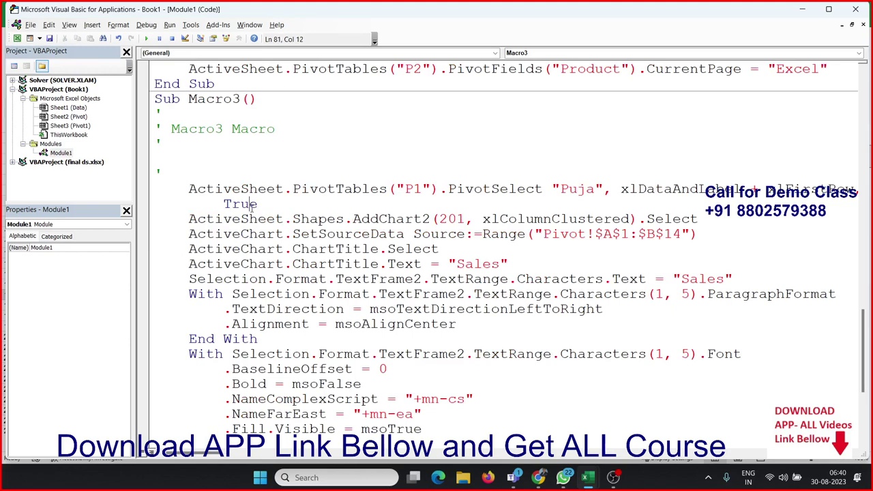
pyautogui.click(190, 219)
pyautogui.press('Return')
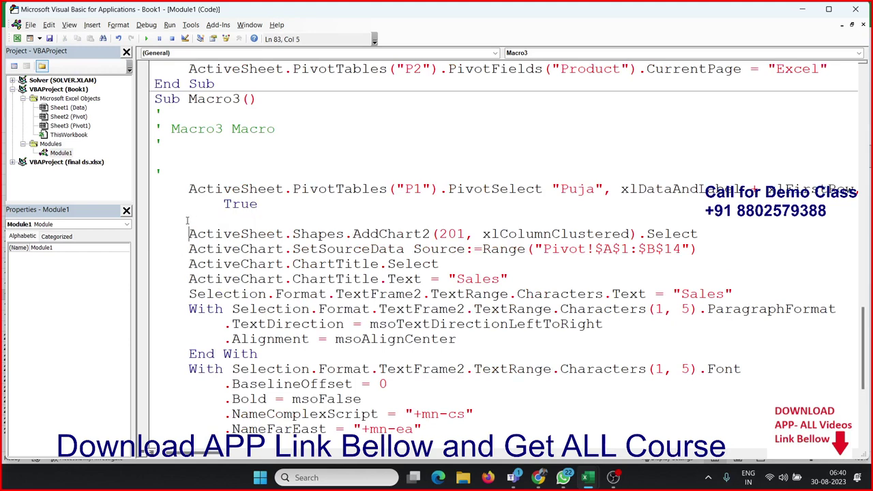
# - Cut the whole Macro2 procedure from above Macro3
pyautogui.scroll(2, 193, 220)
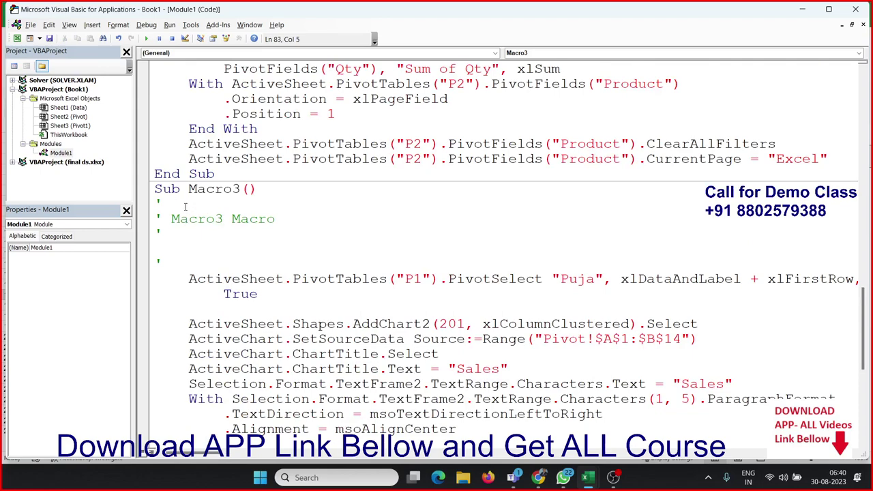
pyautogui.scroll(2, 184, 206)
pyautogui.scroll(-2, 167, 189)
pyautogui.scroll(1, 168, 189)
pyautogui.scroll(1, 205, 225)
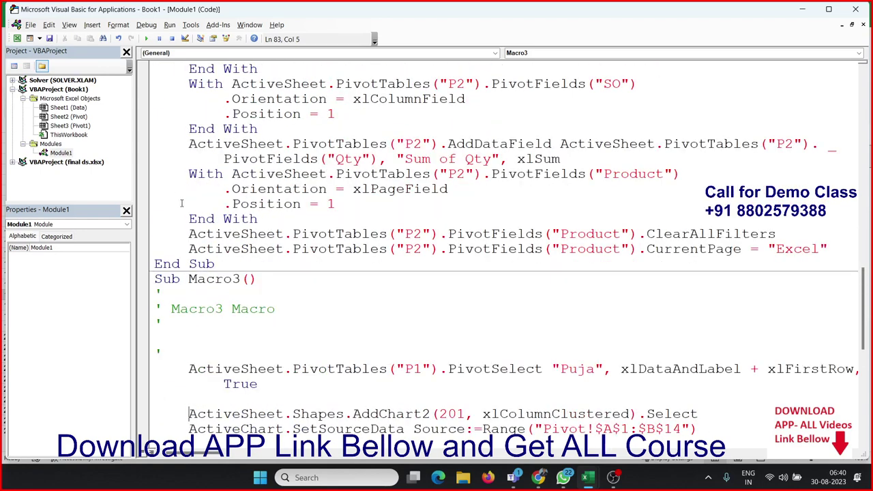
pyautogui.click(250, 279)
pyautogui.moveTo(216, 266); pyautogui.dragTo(156, 234)
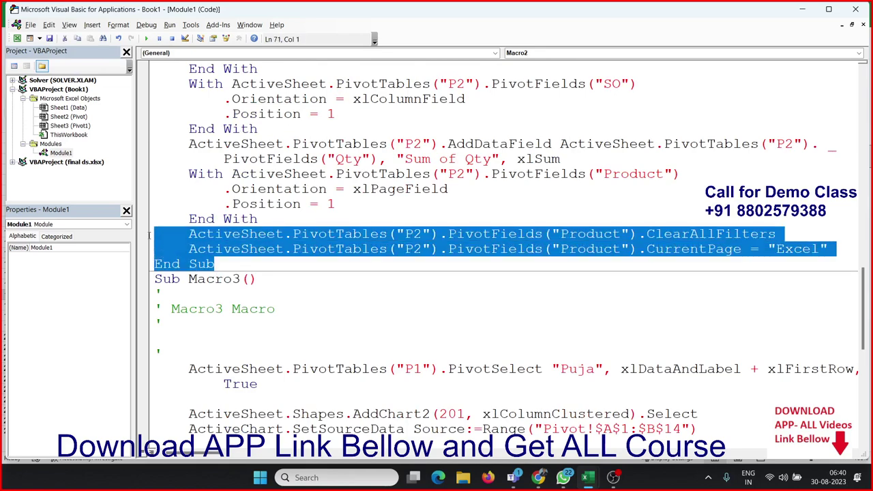
pyautogui.scroll(4, 209, 248)
pyautogui.keyDown('shift'); pyautogui.click(157, 114); pyautogui.keyUp('shift')
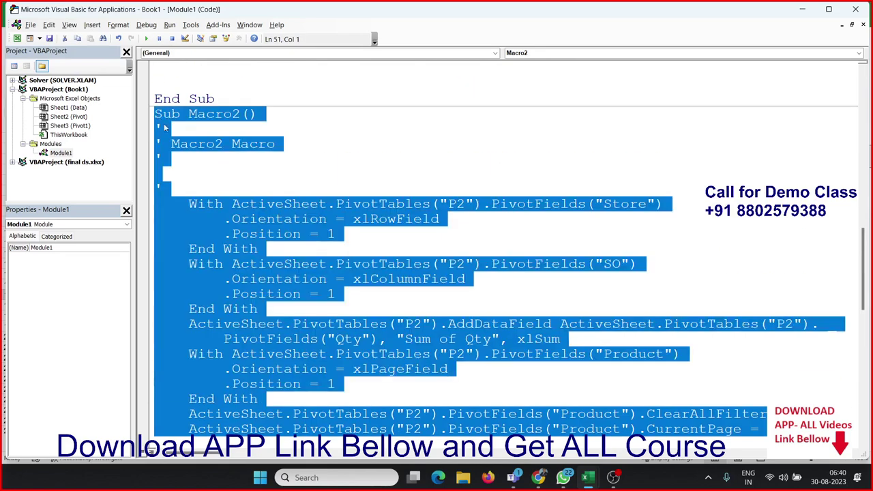
pyautogui.press('Delete')
# - Paste Macro2 after the last End Sub at the module's end
pyautogui.scroll(2, 220, 167)
pyautogui.scroll(1, 220, 167)
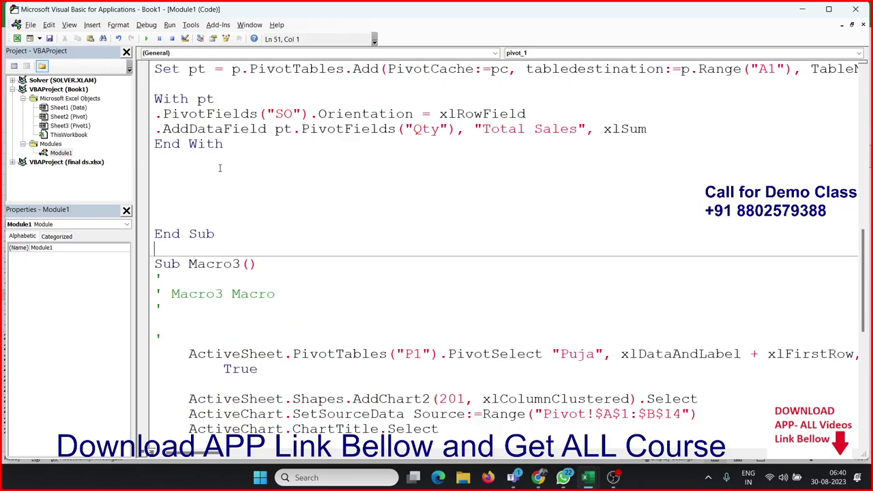
pyautogui.scroll(-6, 222, 243)
pyautogui.click(212, 428)
pyautogui.press('BackSpace')
# - Return to pivot_1 and select the ChartObject type in its declarations
pyautogui.scroll(-7, 212, 428)
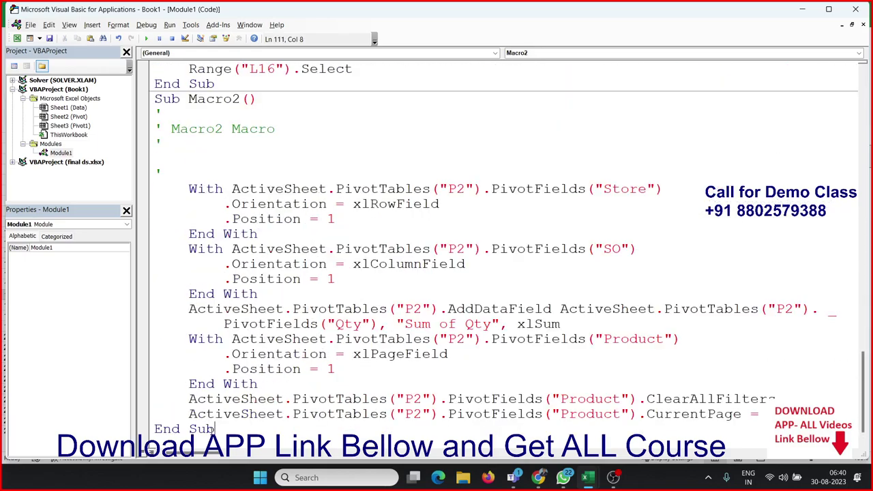
pyautogui.scroll(5, 262, 318)
pyautogui.scroll(6, 262, 319)
pyautogui.scroll(3, 262, 318)
pyautogui.scroll(3, 205, 194)
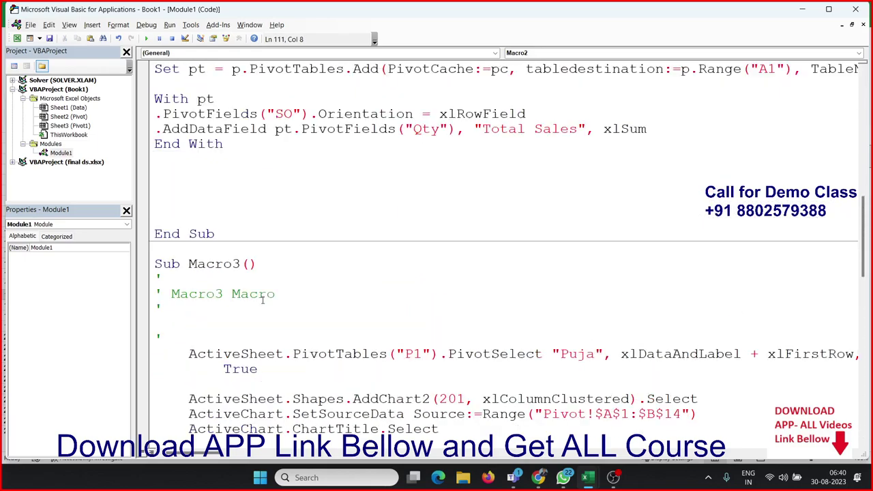
pyautogui.scroll(3, 205, 194)
pyautogui.scroll(4, 205, 195)
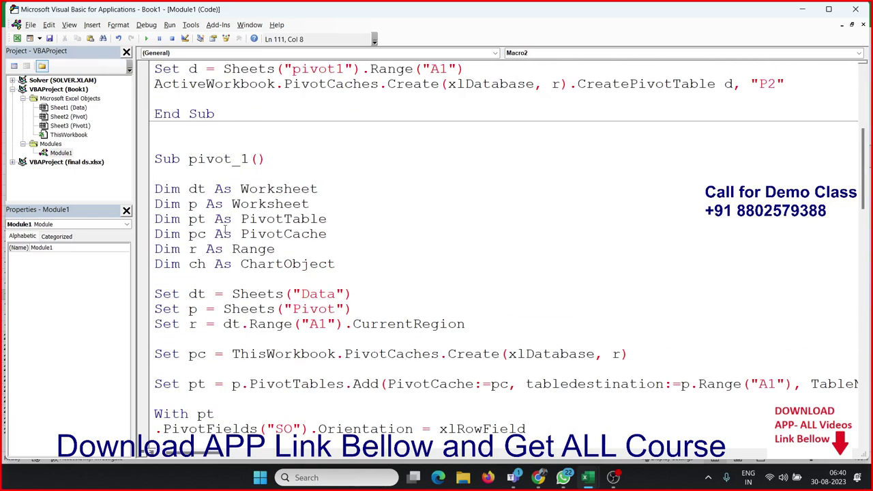
pyautogui.doubleClick(273, 264)
pyautogui.scroll(-4, 274, 270)
pyautogui.scroll(-3, 275, 274)
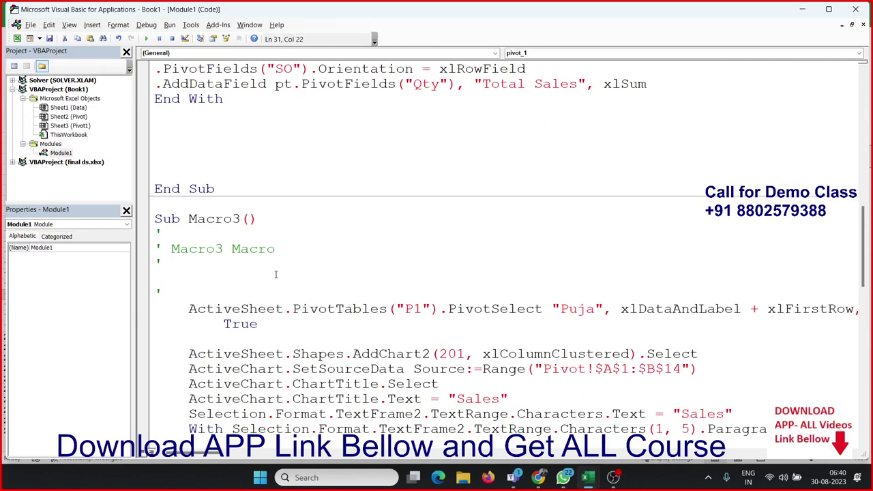
# - Add lines activating the Pivot sheet (p.Activate) and selecting cell A2
pyautogui.click(170, 135)
pyautogui.write('p')
pyautogui.write('.')
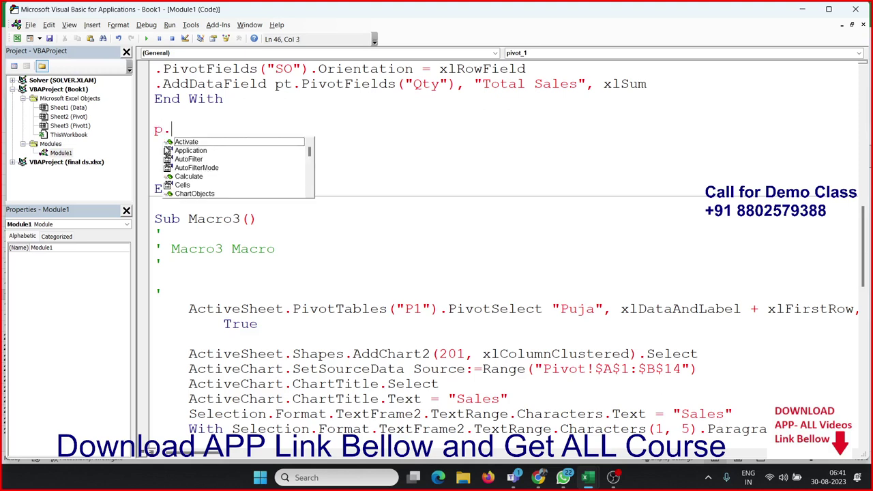
pyautogui.write('ac')
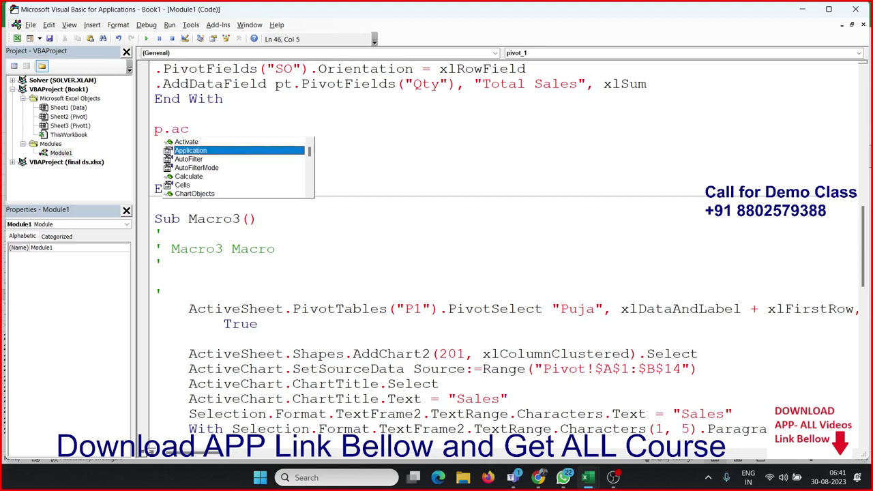
pyautogui.press('Return')
pyautogui.write('r')
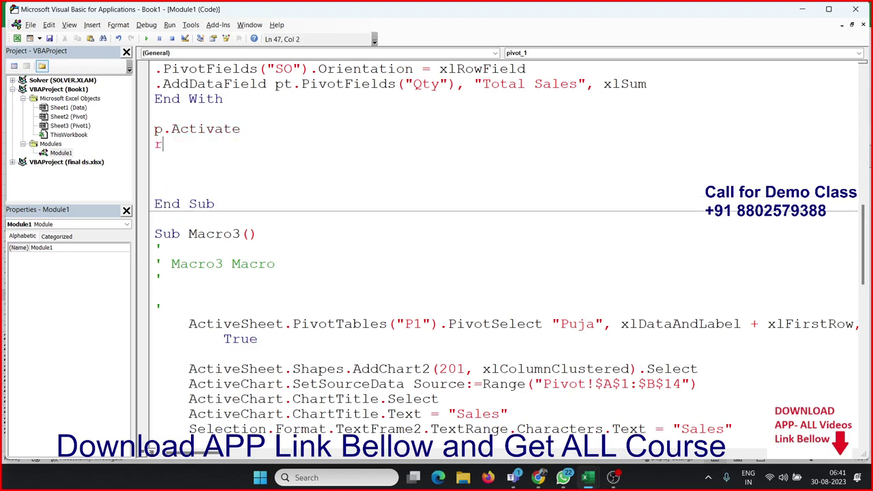
pyautogui.write('ange(')
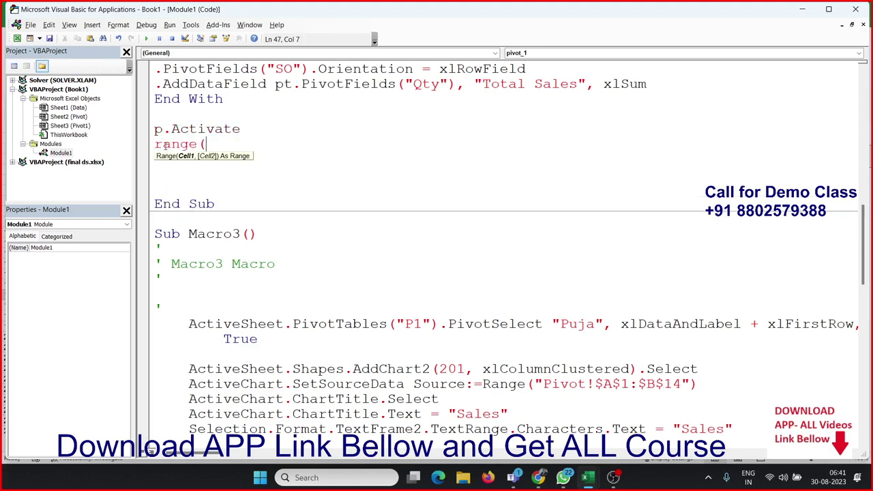
pyautogui.write('"A2"')
pyautogui.write(').se')
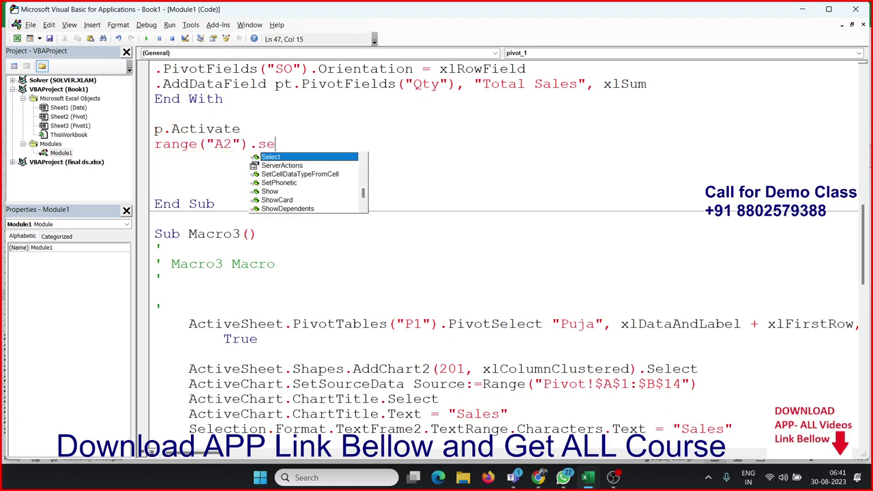
pyautogui.press('Return')
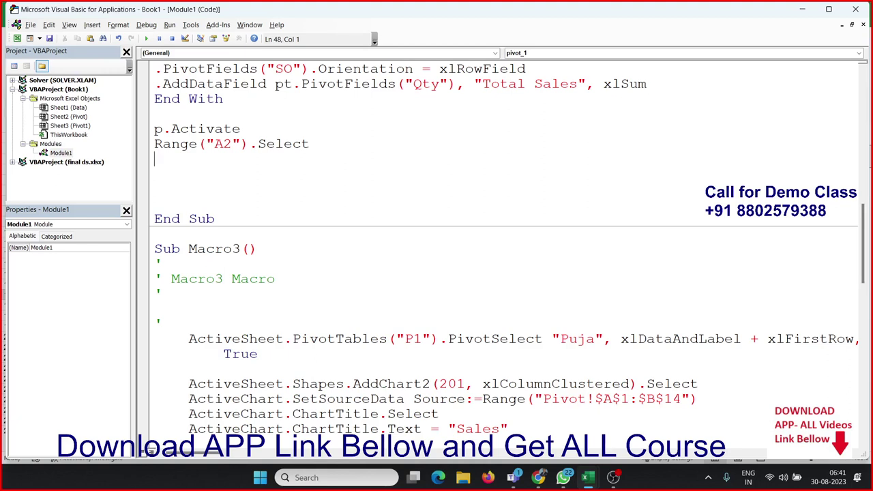
# - Add the line Set ch = p.Shapes.AddChart2(201, 51) to insert a column chart
pyautogui.write('p')
pyautogui.write('.sh')
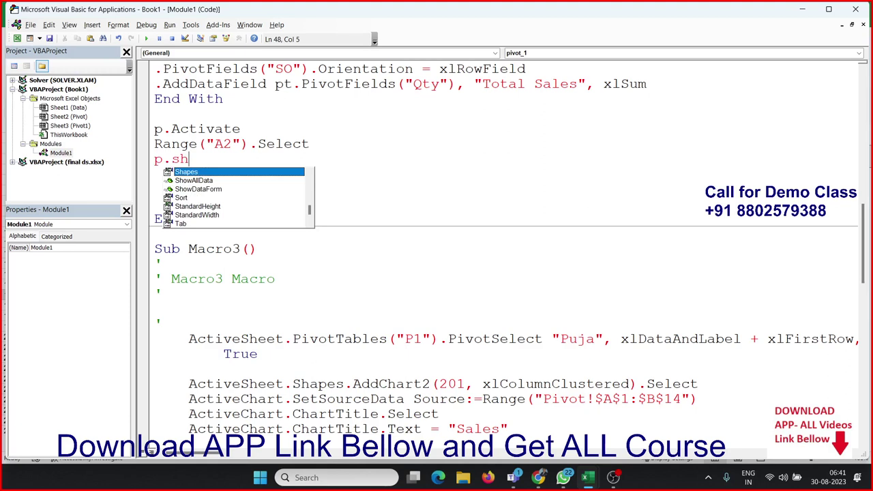
pyautogui.press('Tab')
pyautogui.write('.a')
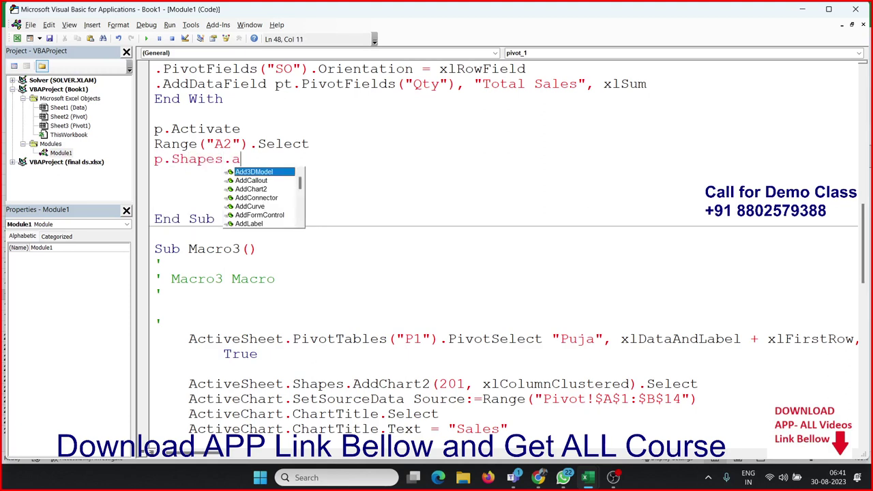
pyautogui.write('dd')
pyautogui.press('BackSpace')
pyautogui.press('BackSpace')
pyautogui.press('BackSpace')
pyautogui.press('BackSpace')
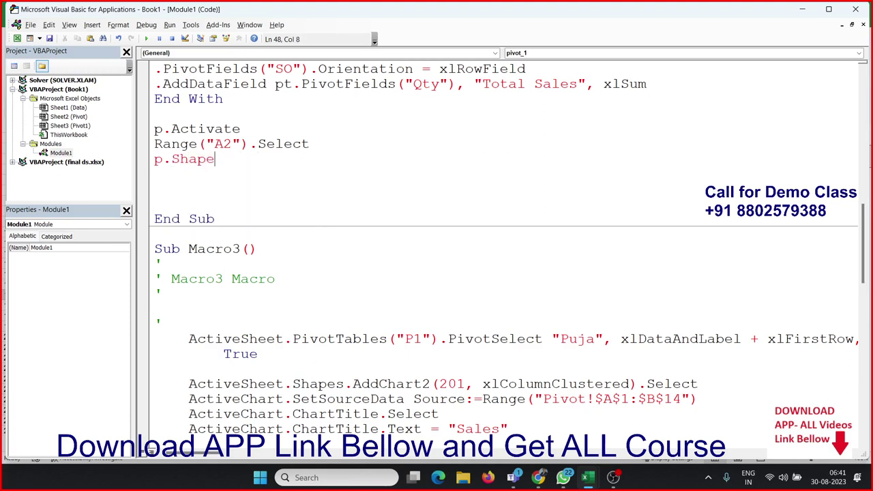
pyautogui.press('BackSpace')
pyautogui.press('BackSpace')
pyautogui.press('BackSpace')
pyautogui.press('BackSpace')
pyautogui.press('BackSpace')
pyautogui.write('se')
pyautogui.write('t ch')
pyautogui.write('=')
pyautogui.write('p.a')
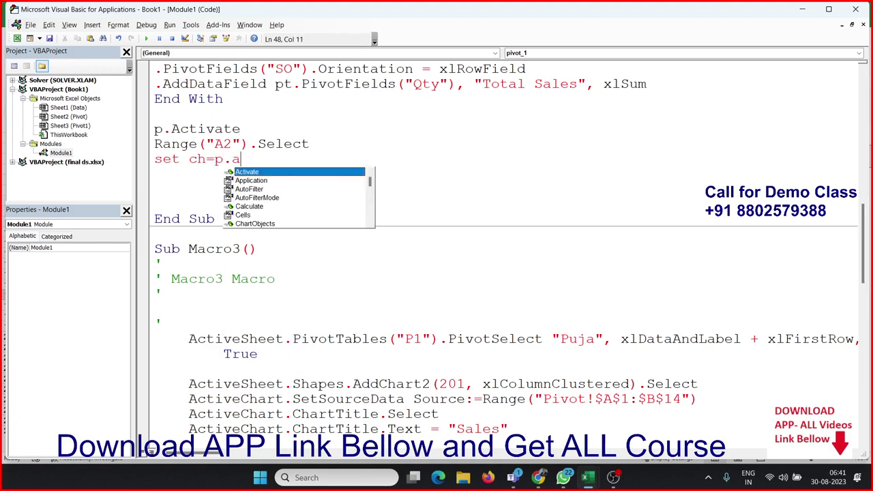
pyautogui.write('dd')
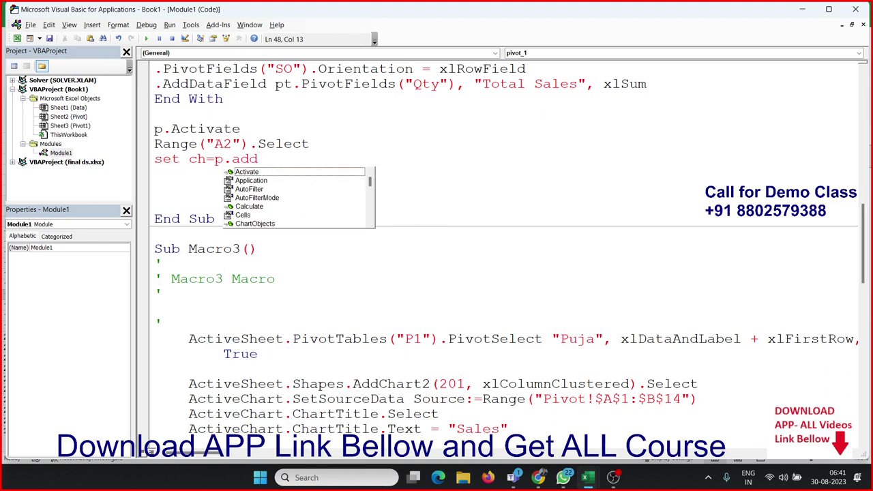
pyautogui.press('BackSpace')
pyautogui.press('BackSpace')
pyautogui.press('BackSpace')
pyautogui.write('sh')
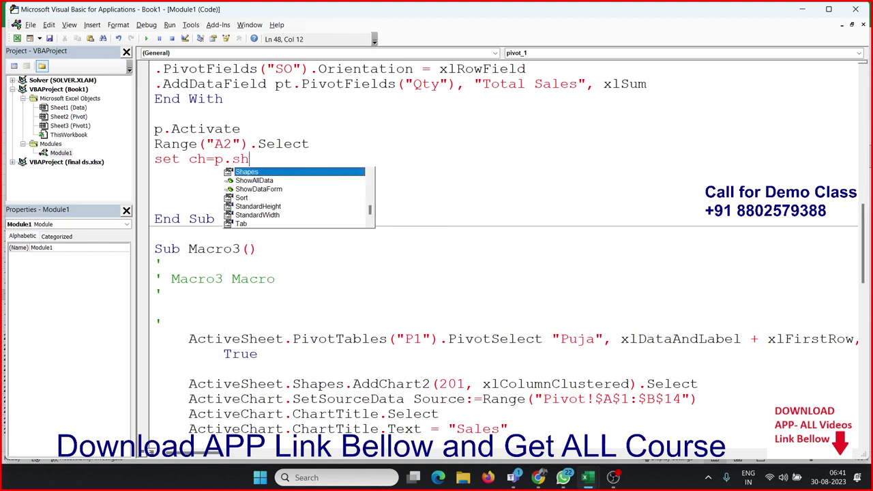
pyautogui.press('Tab')
pyautogui.write('.a')
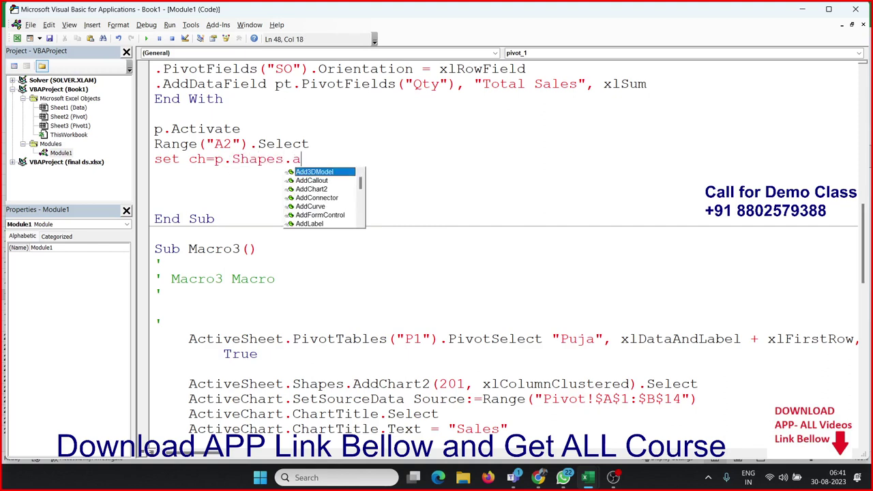
pyautogui.write('d')
pyautogui.press('Down')
pyautogui.press('Down')
pyautogui.press('Tab')
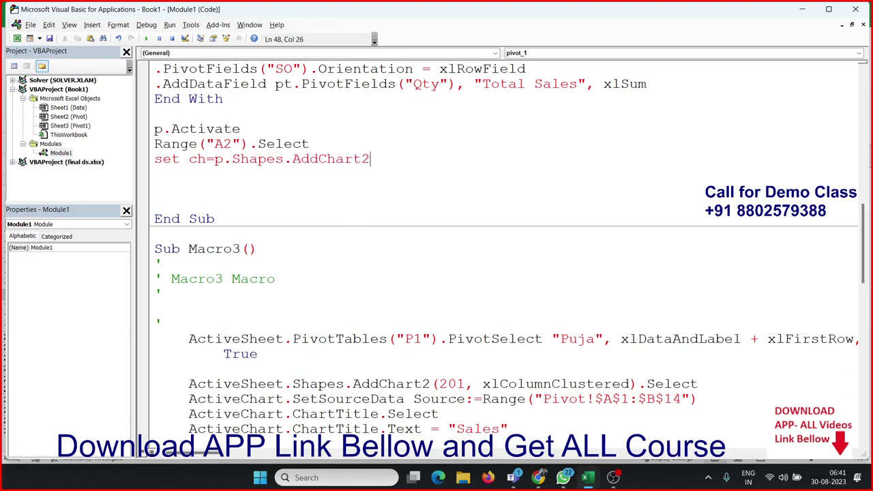
pyautogui.write('(2')
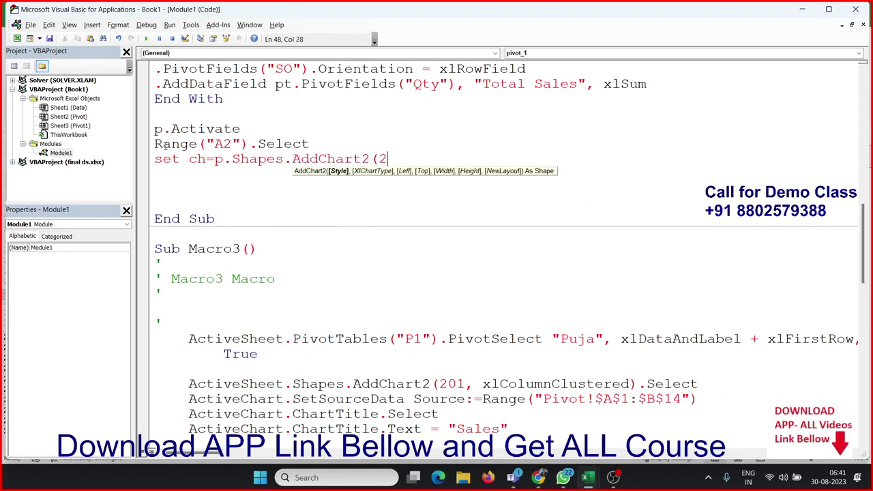
pyautogui.write('01,')
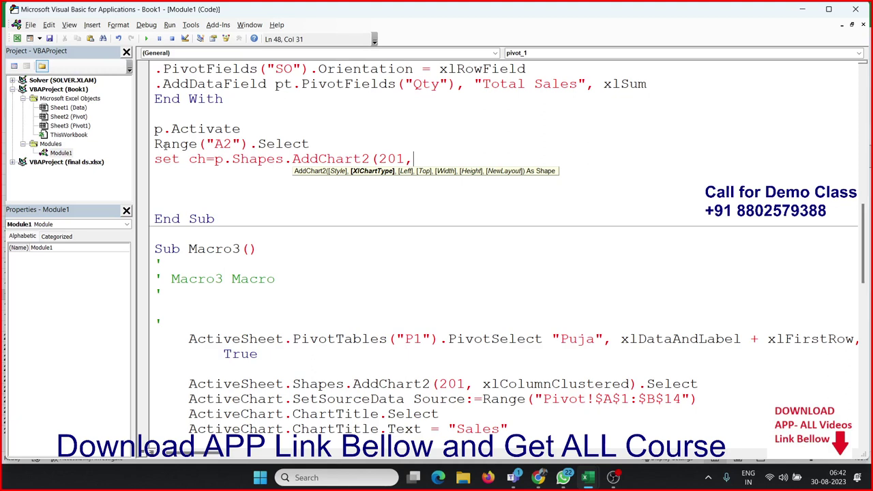
pyautogui.write('51')
pyautogui.write(')')
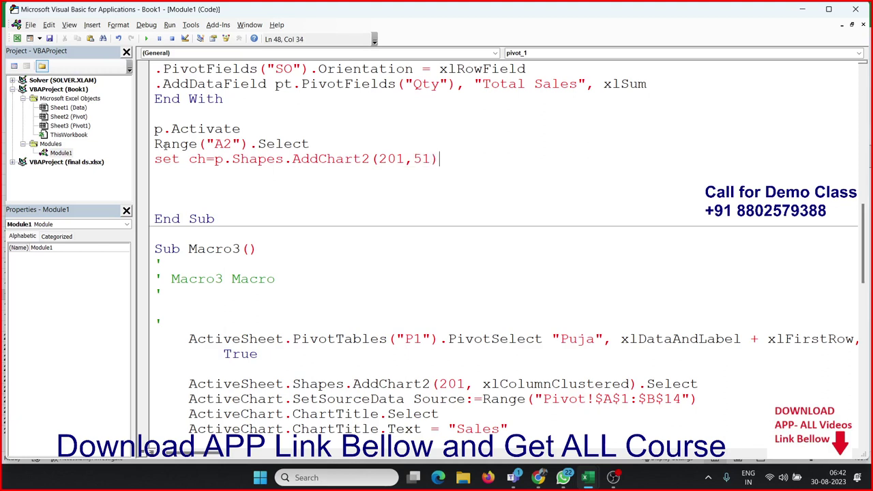
pyautogui.press('Return')
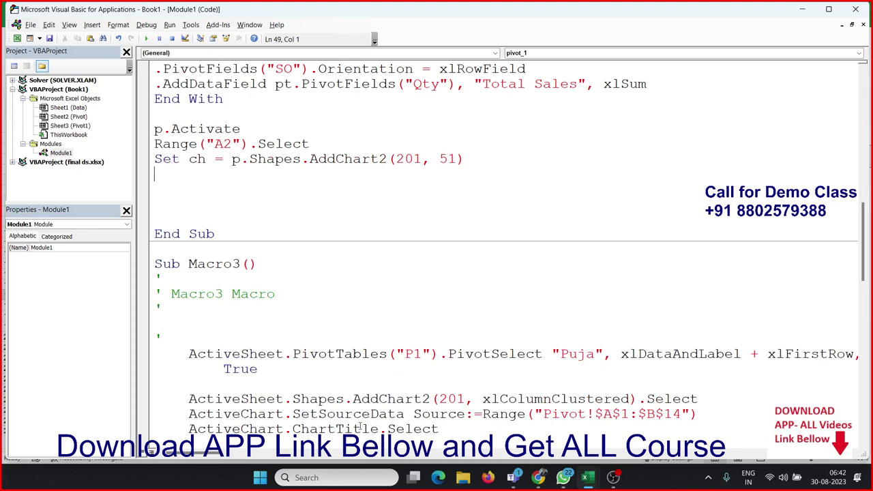
# - Review the recorded macro's ActiveChart.SetSourceData code for reference
pyautogui.scroll(-1, 355, 416)
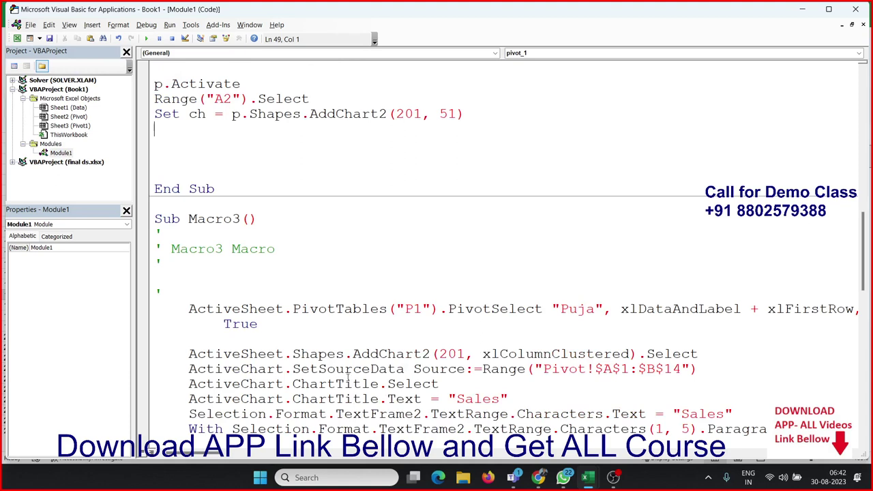
pyautogui.doubleClick(350, 369)
pyautogui.doubleClick(413, 369)
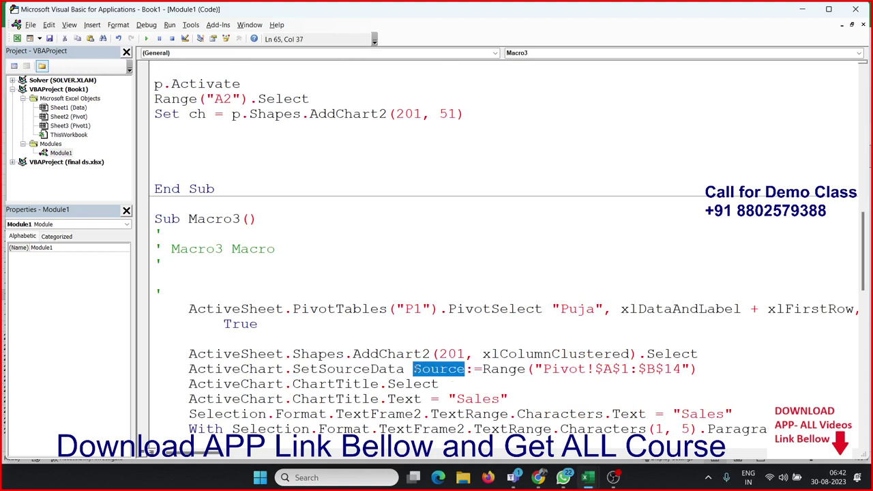
pyautogui.doubleClick(344, 369)
pyautogui.click(266, 369)
pyautogui.doubleClick(266, 369)
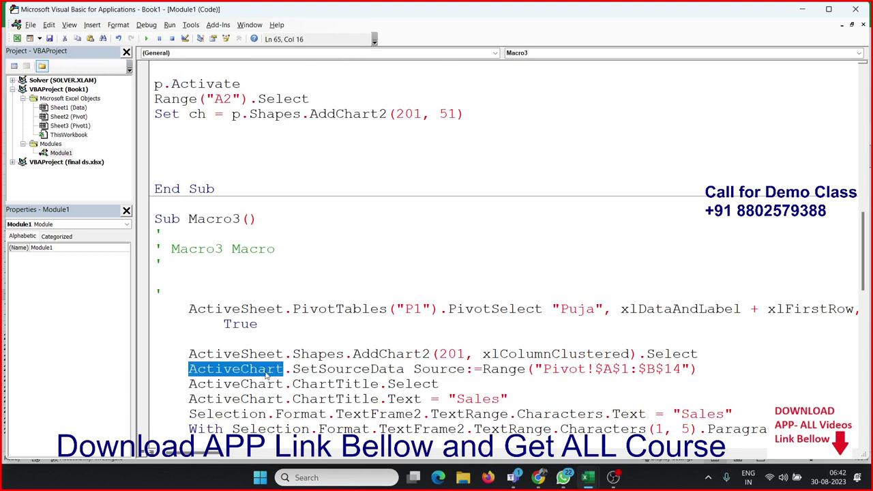
pyautogui.click(293, 114)
# - Add the line Set c = ch.Chart below the AddChart2 line
pyautogui.click(197, 133)
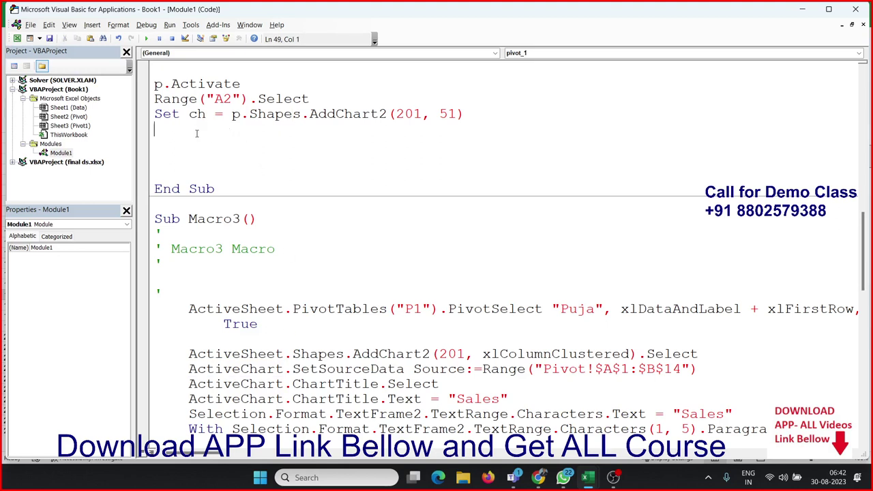
pyautogui.write('se')
pyautogui.press('BackSpace')
pyautogui.press('BackSpace')
pyautogui.write('w')
pyautogui.press('BackSpace')
pyautogui.write('ch')
pyautogui.write('.')
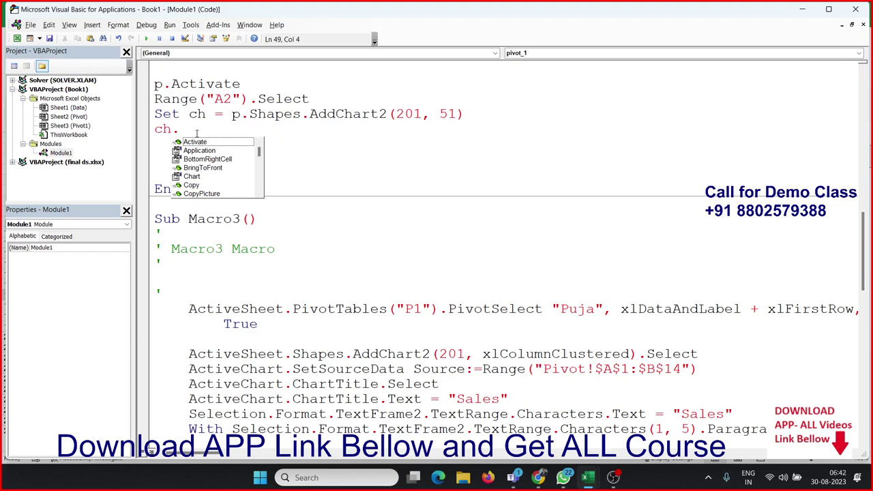
pyautogui.write('set')
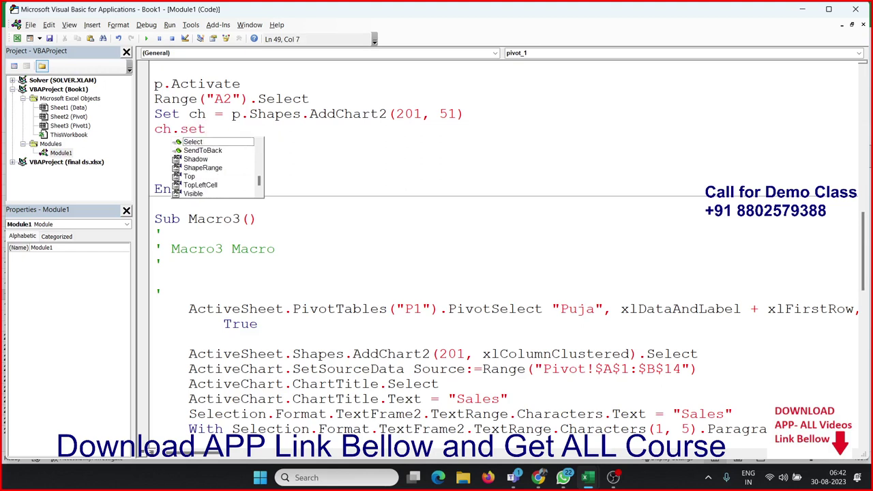
pyautogui.press('BackSpace')
pyautogui.press('BackSpace')
pyautogui.press('BackSpace')
pyautogui.press('BackSpace')
pyautogui.press('BackSpace')
pyautogui.press('BackSpace')
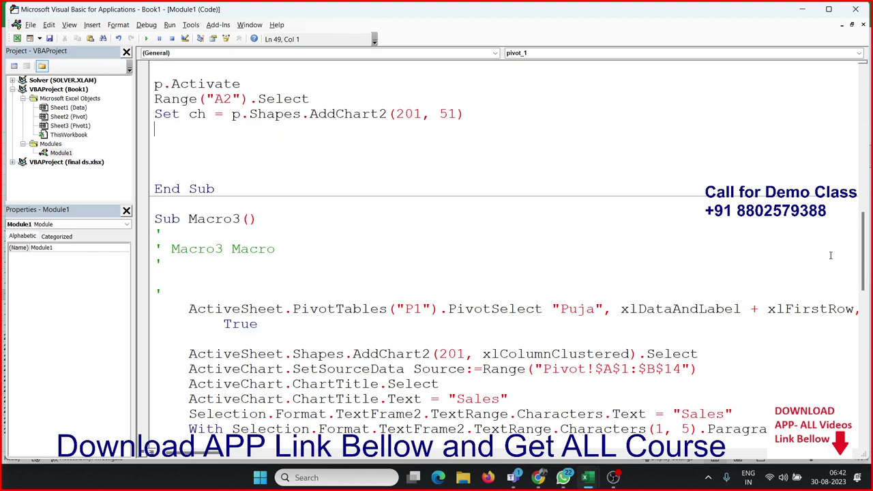
pyautogui.write('set ')
pyautogui.write('c=')
pyautogui.write('ch')
pyautogui.write('.Ch')
pyautogui.press('Tab')
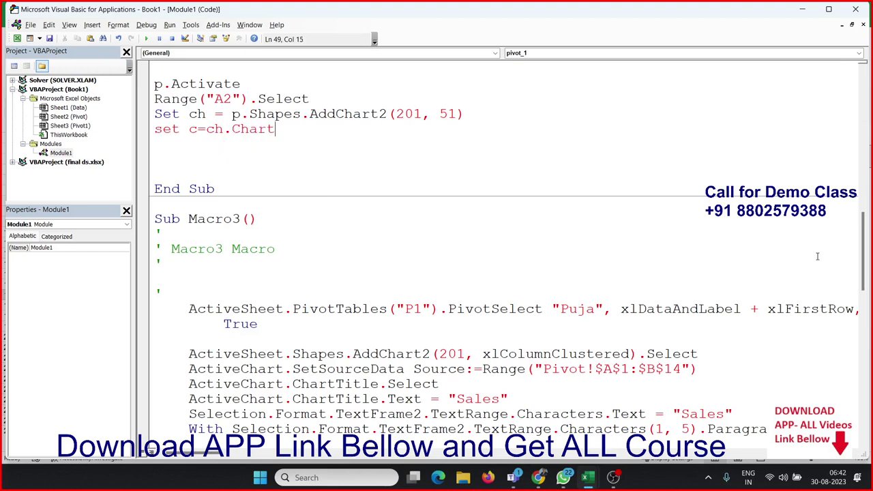
pyautogui.press('Return')
pyautogui.press('Return')
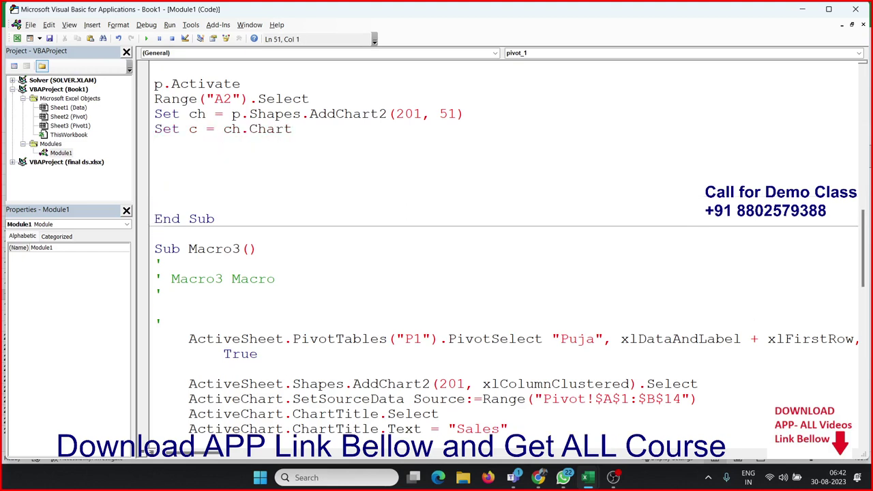
# - Add c.charttilte.Text = "Sales" to give the chart its title
pyautogui.write('c')
pyautogui.write('.')
pyautogui.press('BackSpace')
pyautogui.click(234, 148)
pyautogui.write('c')
pyautogui.write('.')
pyautogui.write('t')
pyautogui.write('i')
pyautogui.press('BackSpace')
pyautogui.press('BackSpace')
pyautogui.write('chart')
pyautogui.write('tilte')
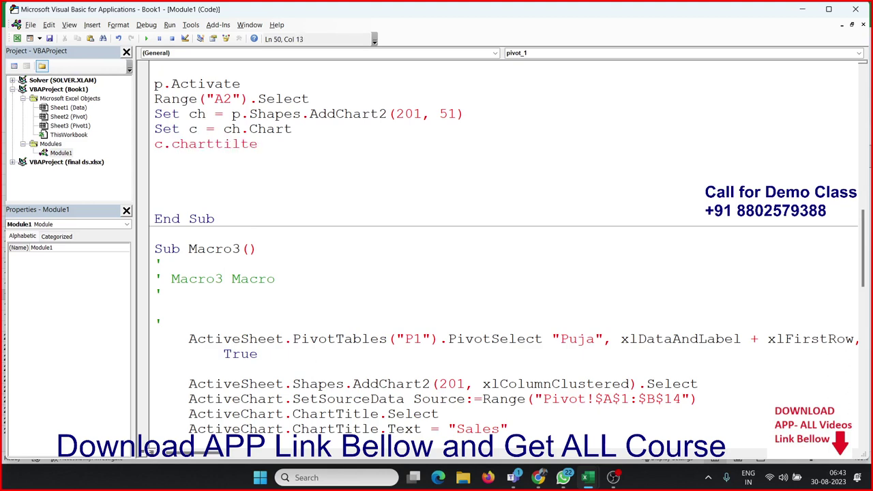
pyautogui.write('.tec')
pyautogui.press('BackSpace')
pyautogui.write('x')
pyautogui.write('t = "')
pyautogui.write('Sales"')
pyautogui.press('Return')
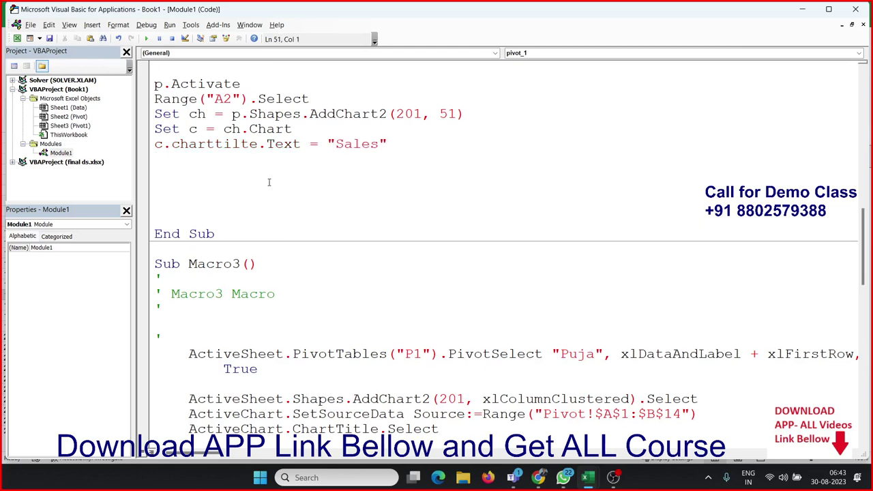
# - In Excel, delete the old chart and clear the entire Pivot sheet
pyautogui.hotkey('alt', 'Tab')
pyautogui.hotkey('alt', 'Tab')
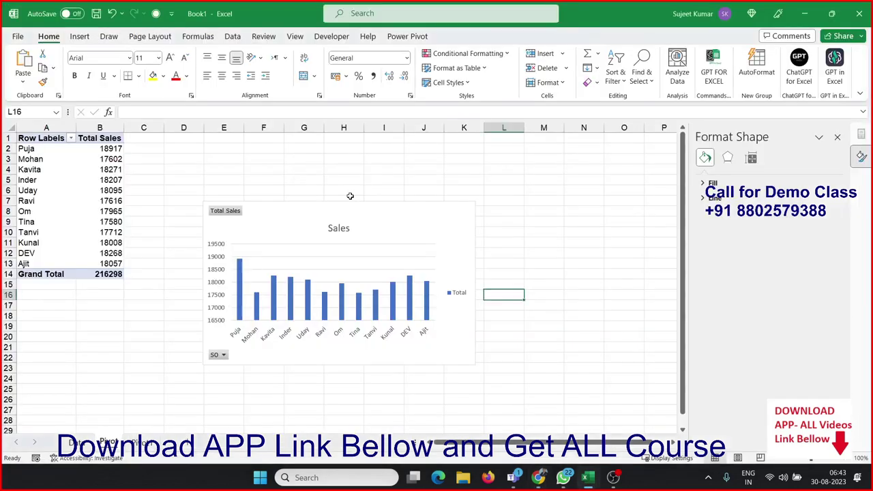
pyautogui.click(378, 224)
pyautogui.press('Delete')
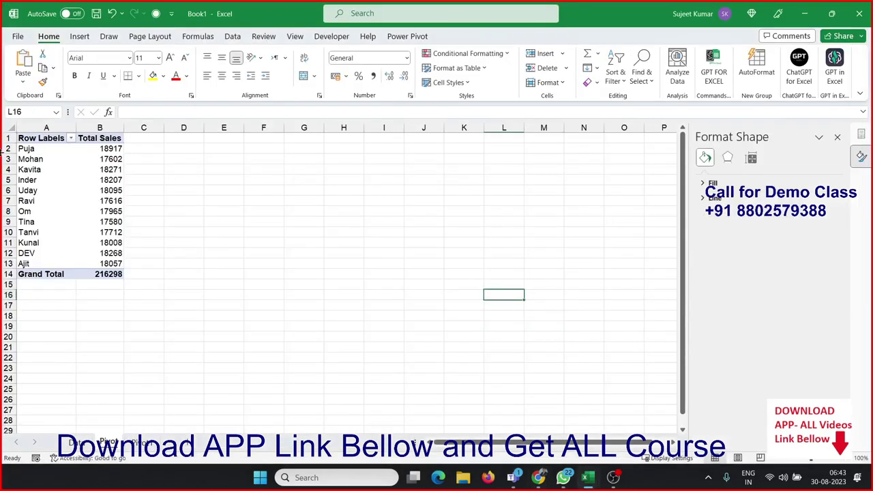
pyautogui.click(15, 128)
pyautogui.press('Delete')
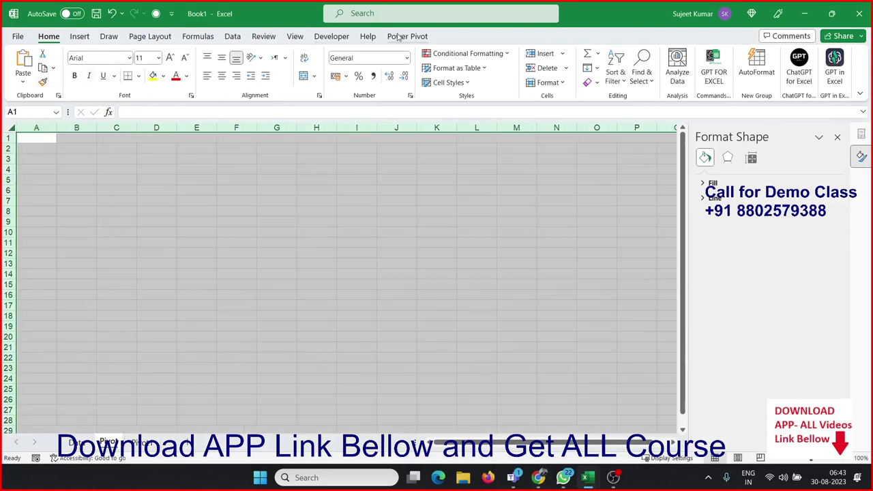
# - Run pivot_1 from Developer > Macros and debug the type-mismatch error
pyautogui.click(318, 36)
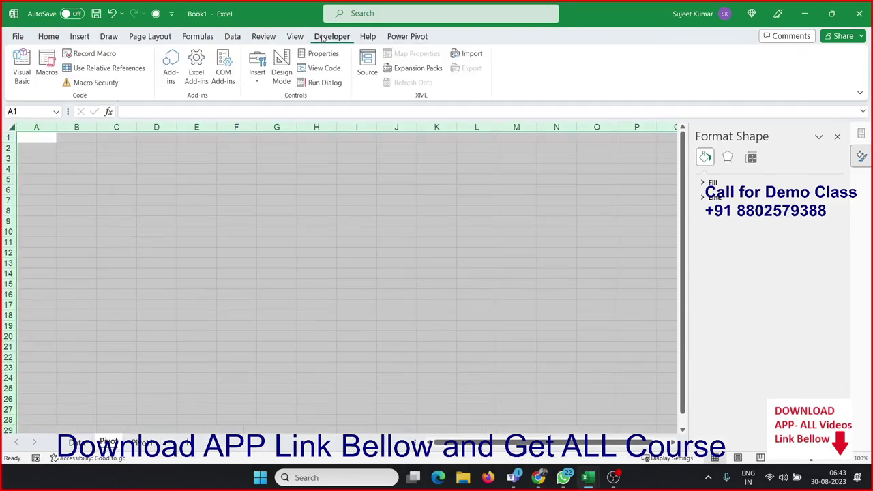
pyautogui.click(48, 76)
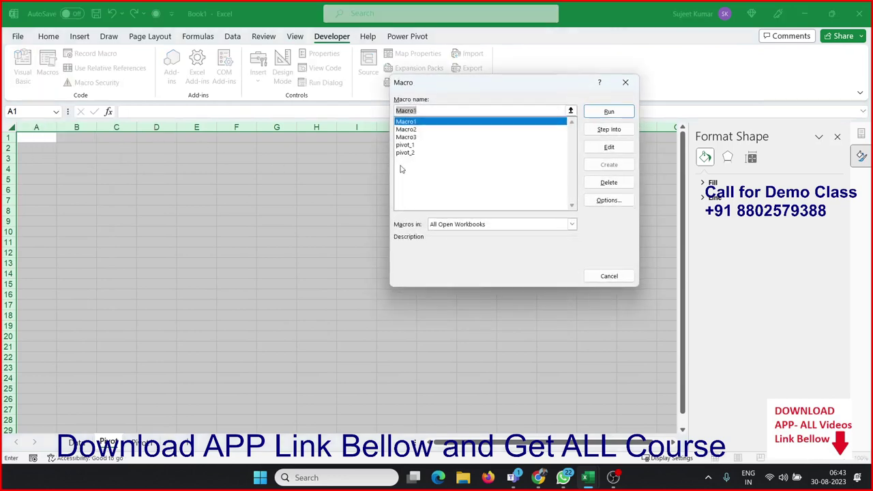
pyautogui.click(404, 145)
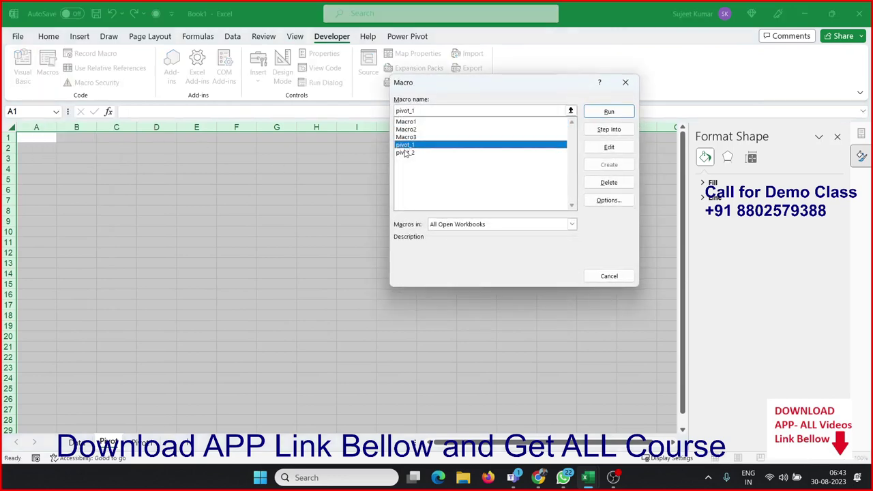
pyautogui.click(609, 113)
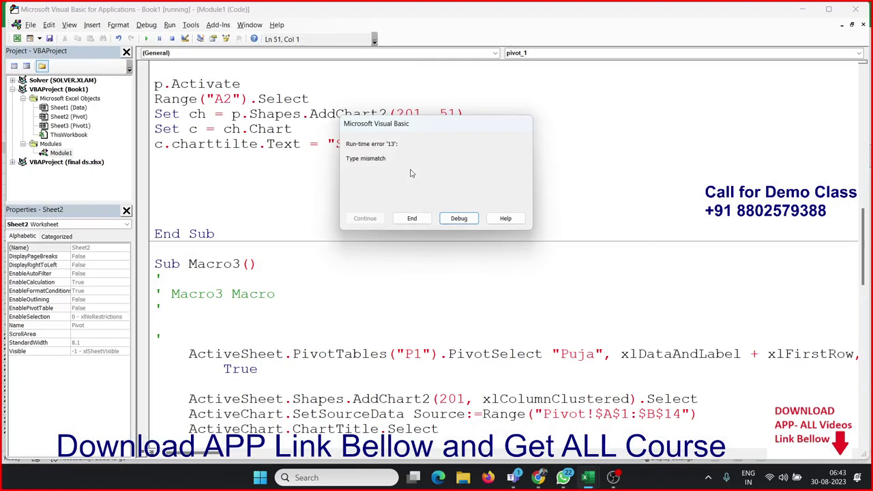
pyautogui.click(459, 218)
pyautogui.moveTo(179, 114)
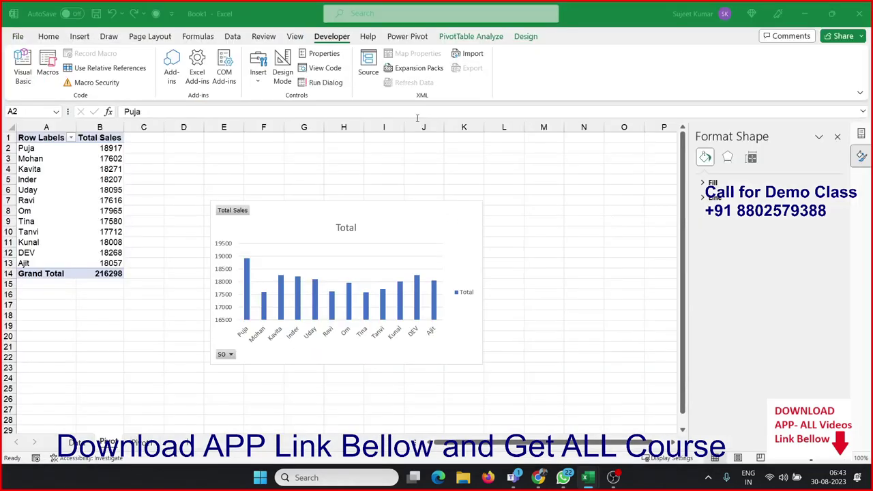
pyautogui.hotkey('alt', 'F11')
pyautogui.hotkey('alt', 'F11')
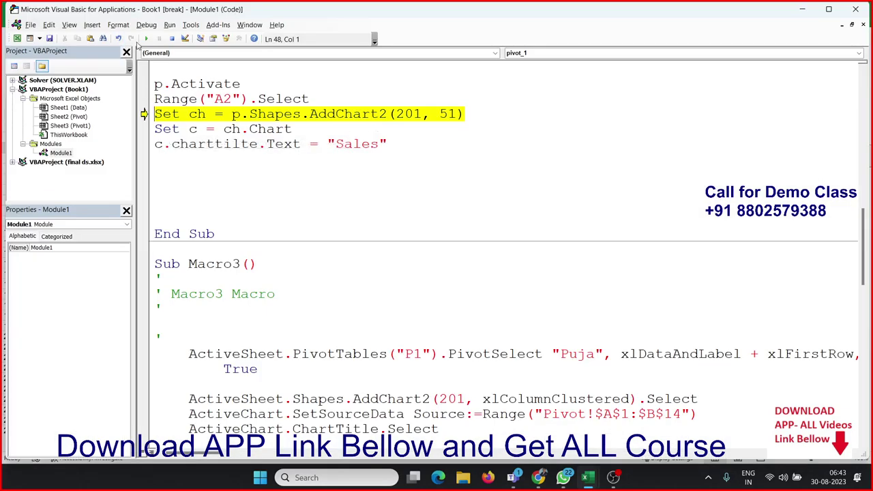
# - Change the declaration of ch from ChartObject to Chart
pyautogui.moveTo(232, 114); pyautogui.dragTo(446, 128)
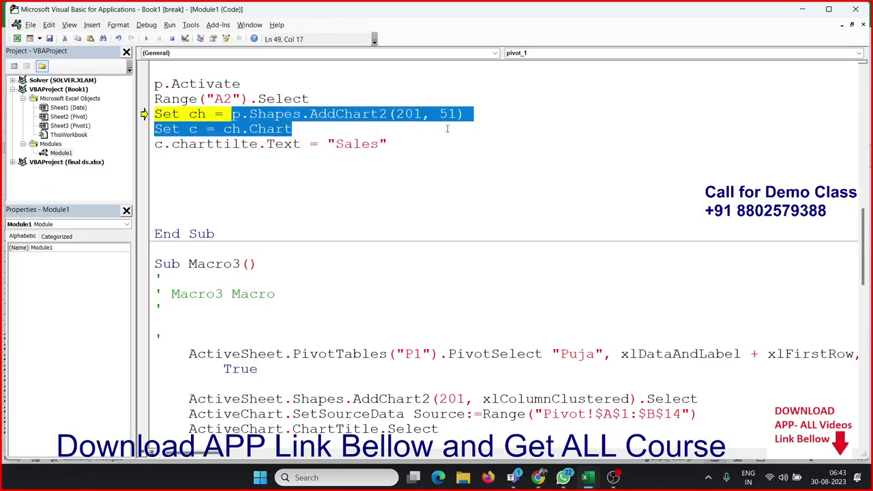
pyautogui.doubleClick(197, 114)
pyautogui.scroll(3, 290, 146)
pyautogui.scroll(3, 291, 146)
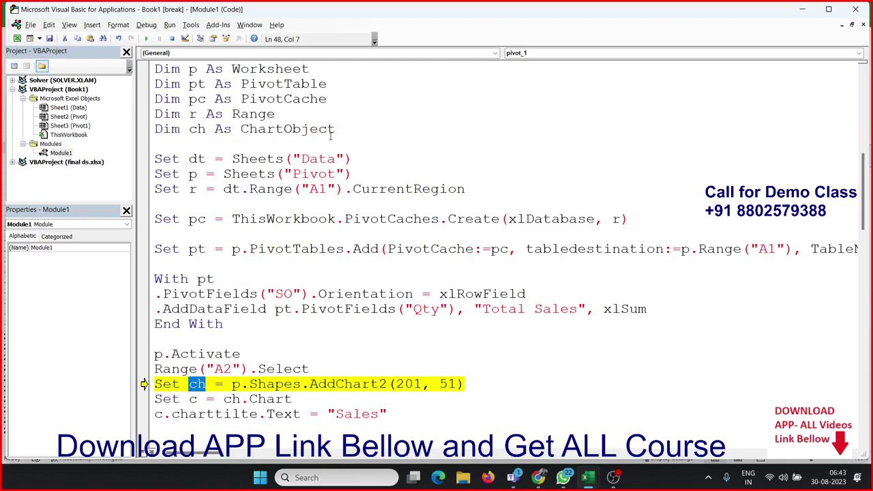
pyautogui.scroll(-2, 332, 136)
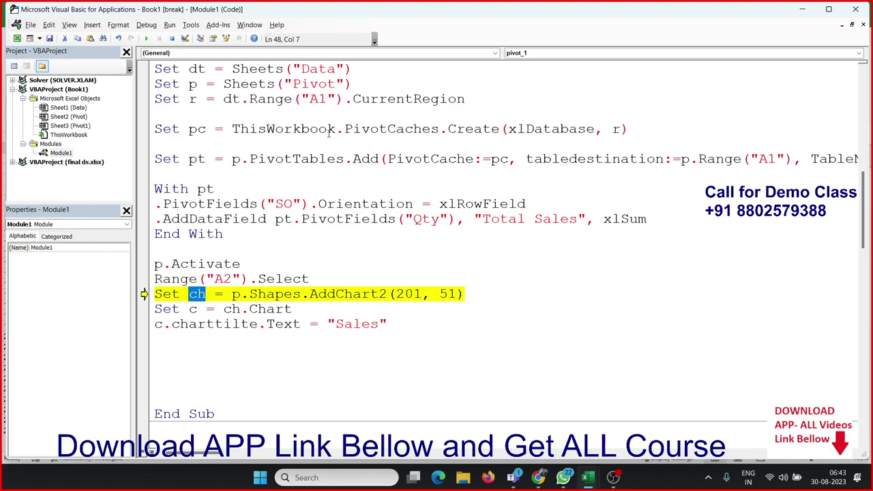
pyautogui.scroll(1, 329, 132)
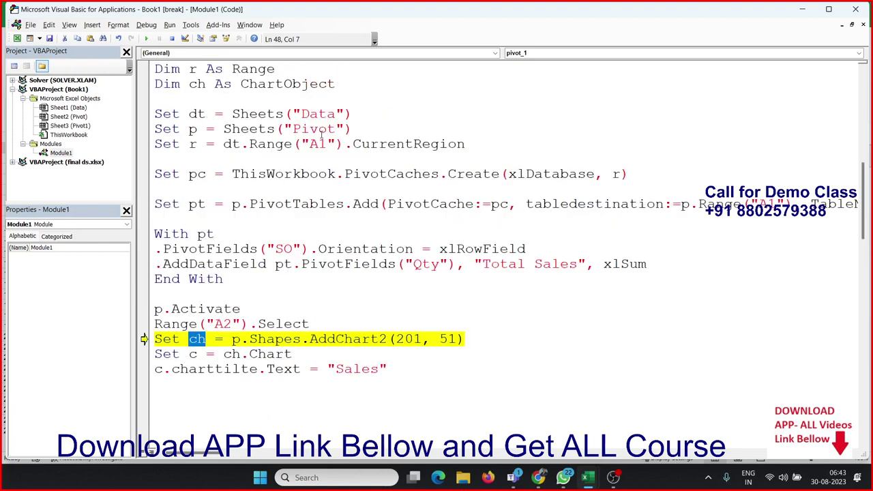
pyautogui.click(294, 99)
pyautogui.doubleClick(286, 86)
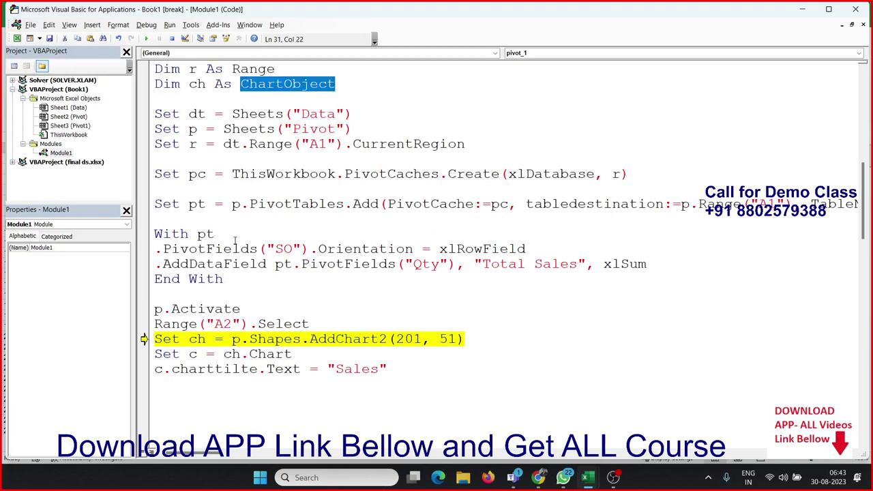
pyautogui.press('BackSpace')
pyautogui.press('BackSpace')
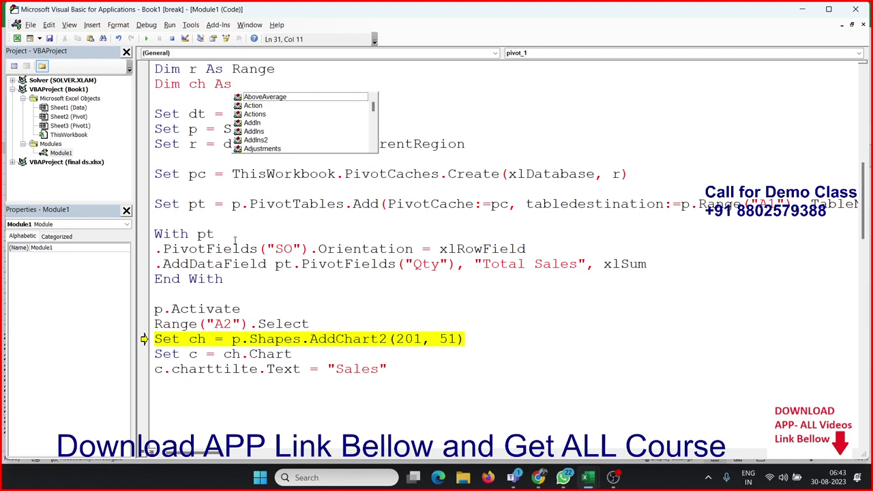
pyautogui.write('as c')
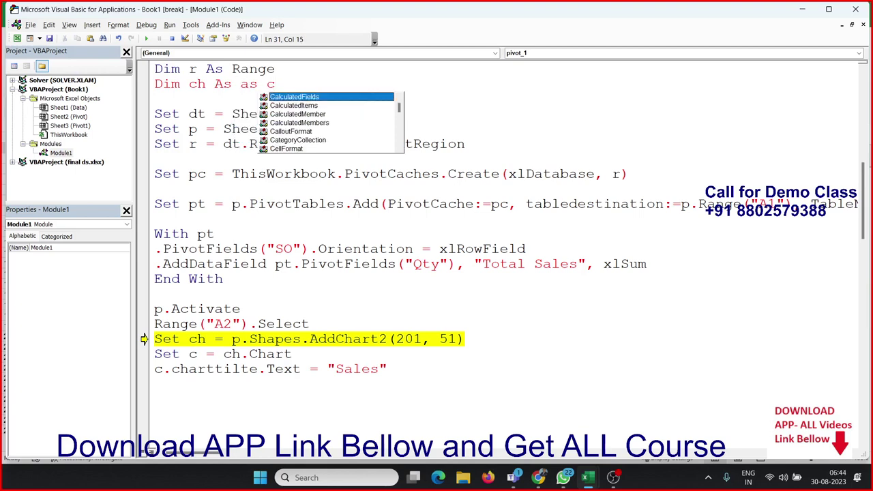
pyautogui.write('ha')
pyautogui.press('Down')
pyautogui.press('Tab')
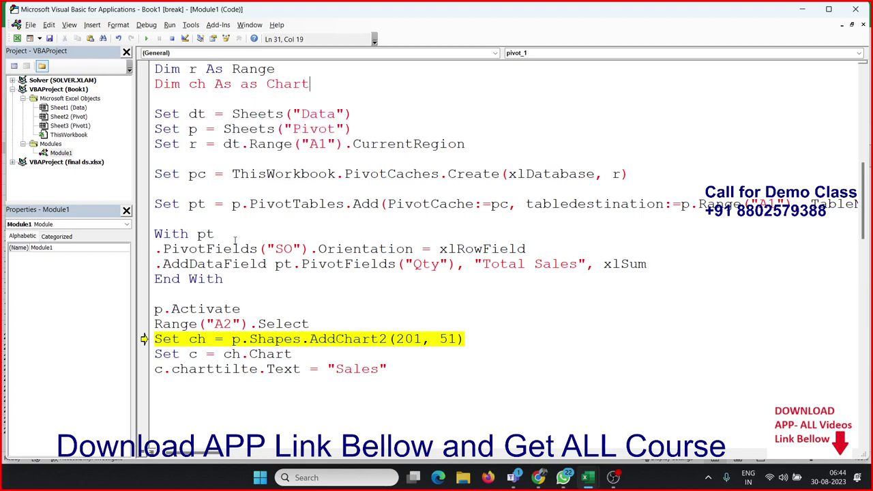
# - Reset the halted macro and select the whole worksheet in Excel
pyautogui.click(300, 263)
pyautogui.click(405, 279)
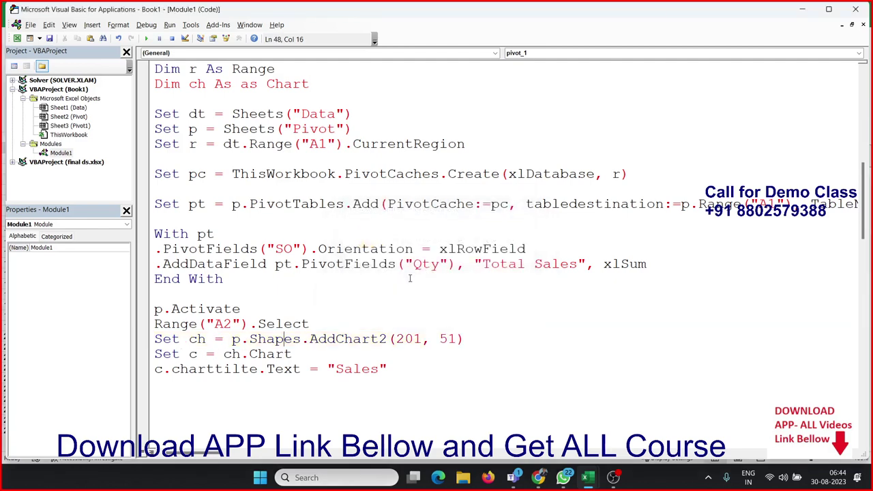
pyautogui.hotkey('alt', 'F11')
pyautogui.click(47, 127)
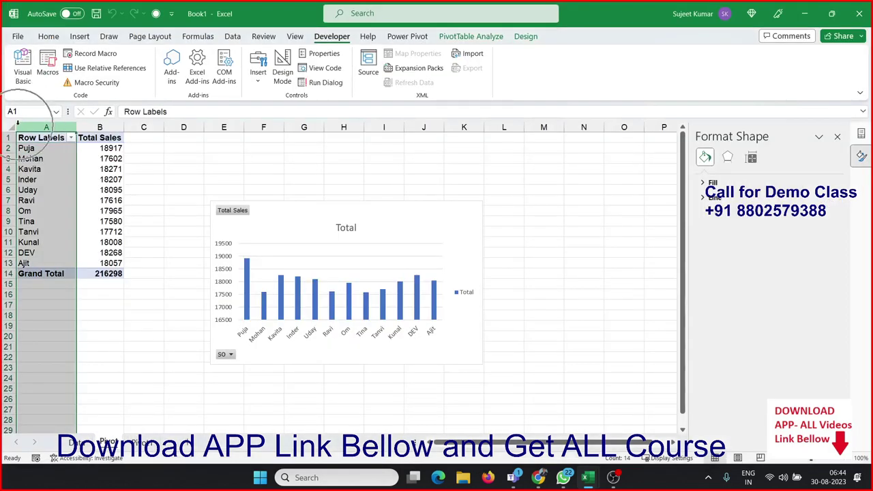
# - Select the whole Pivot sheet and delete the old pivot table and chart
pyautogui.click(11, 128)
pyautogui.press('Delete')
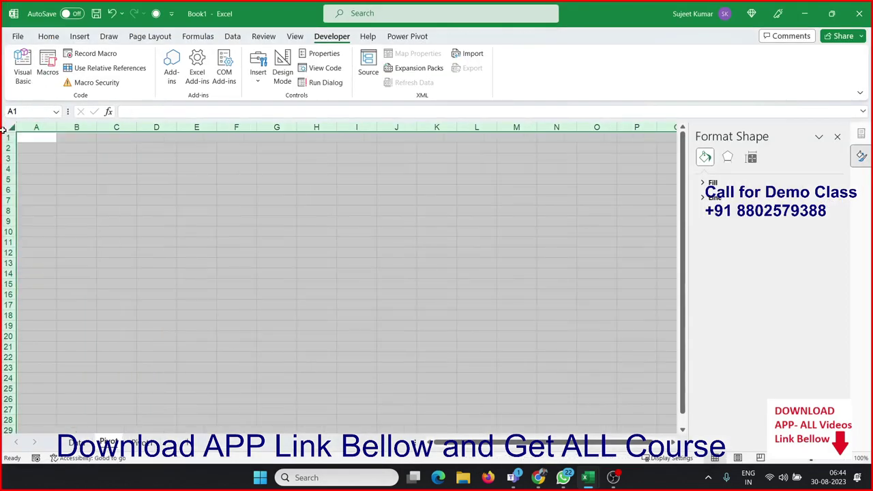
pyautogui.click(88, 188)
pyautogui.hotkey('alt', 'F11')
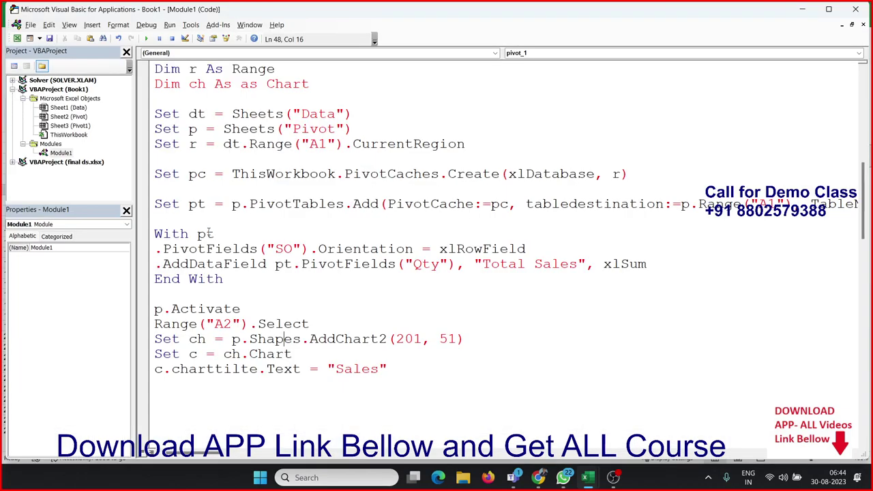
# - Run pivot_1 twice, dismissing the syntax and compile errors on the chart declaration
pyautogui.scroll(-2, 217, 262)
pyautogui.scroll(3, 216, 262)
pyautogui.click(215, 204)
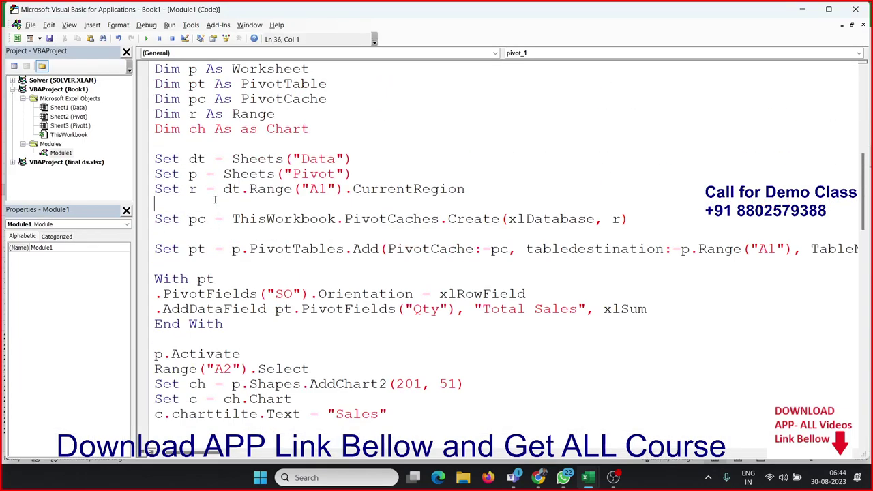
pyautogui.click(159, 39)
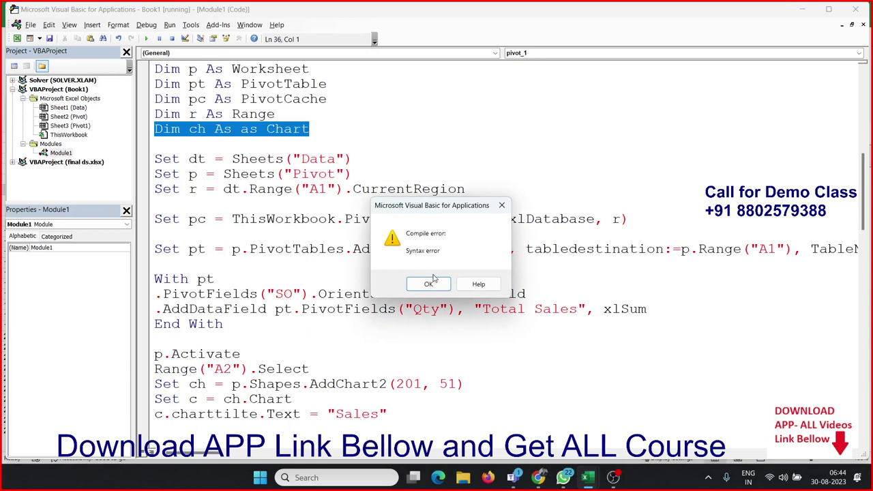
pyautogui.click(429, 285)
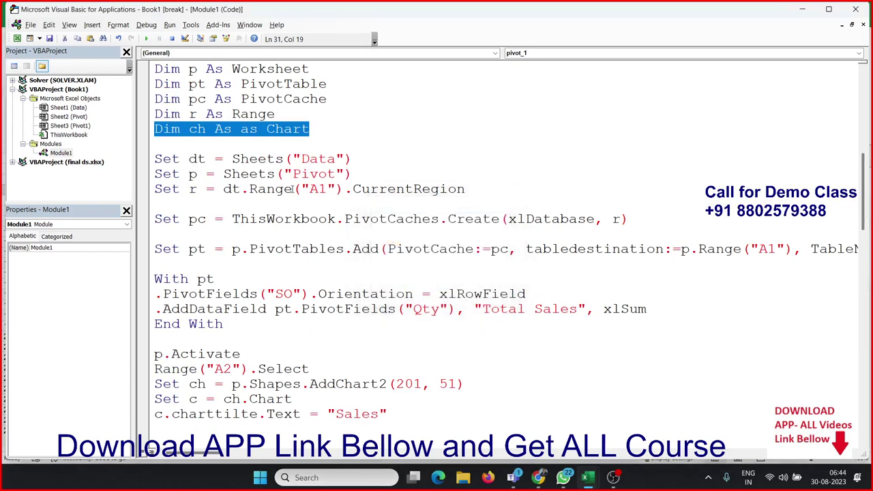
pyautogui.click(315, 130)
pyautogui.write('s')
pyautogui.click(308, 219)
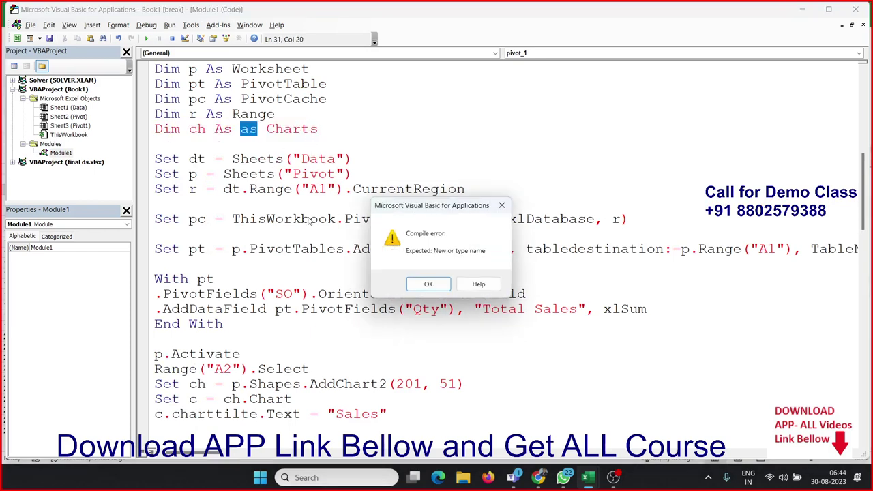
pyautogui.click(409, 283)
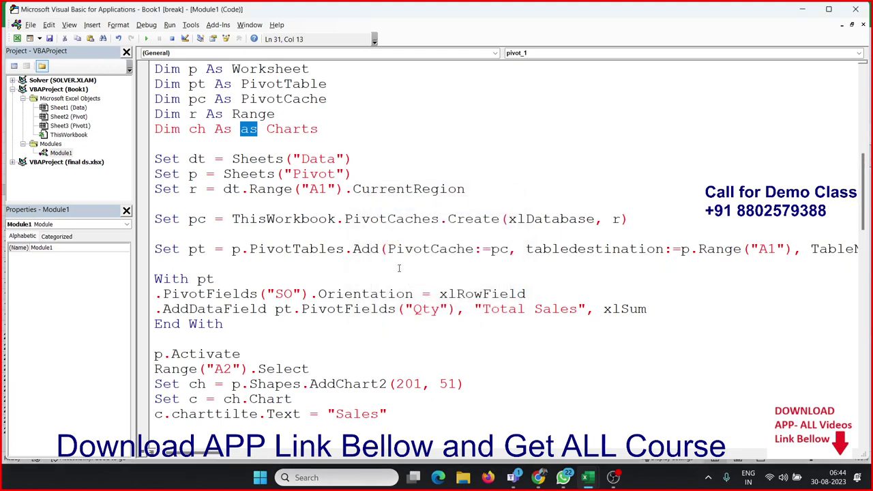
# - Correct the line to Dim ch As Chart and rerun, hitting 'Method or data member not found'
pyautogui.press('Delete')
pyautogui.click(342, 135)
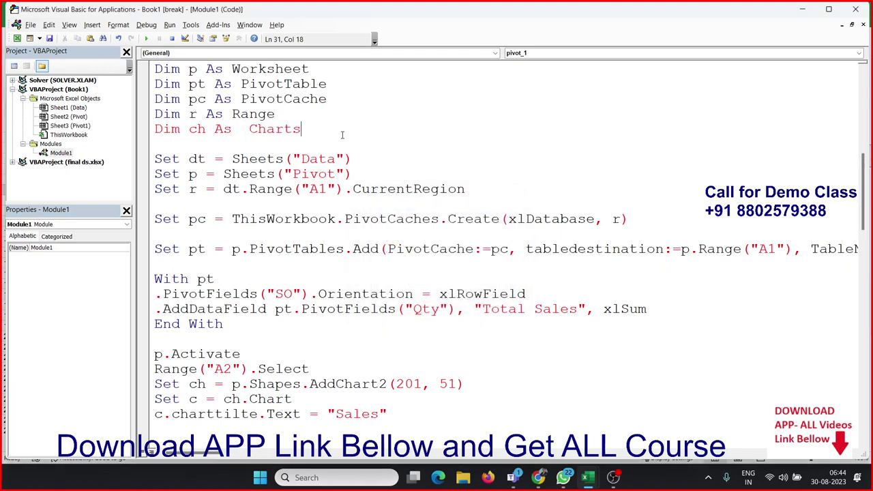
pyautogui.press('BackSpace')
pyautogui.click(318, 219)
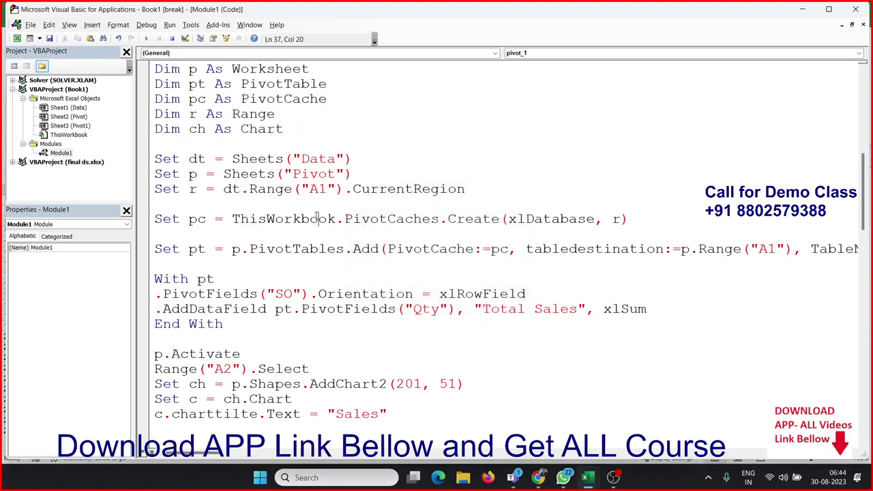
pyautogui.click(147, 39)
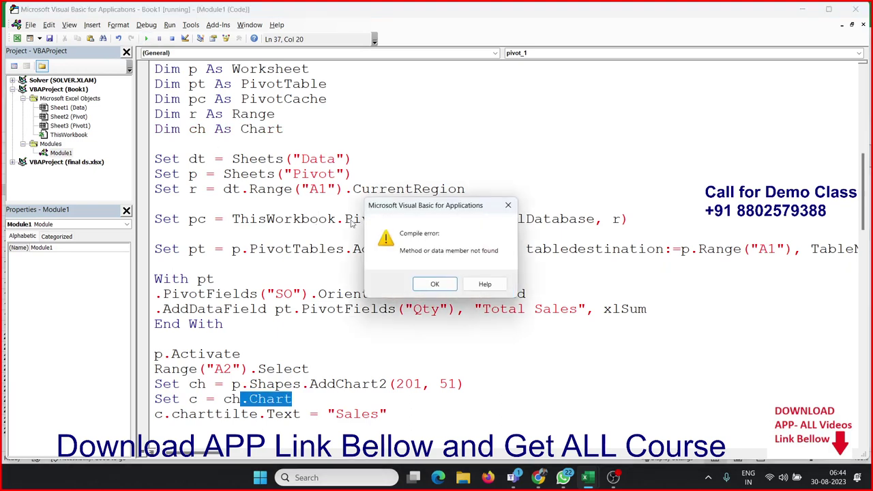
pyautogui.click(434, 285)
pyautogui.press('End')
# - Delete the Set c = ch.Chart line, change the title line to ch, and test-run
pyautogui.hotkey('shift', 'Home')
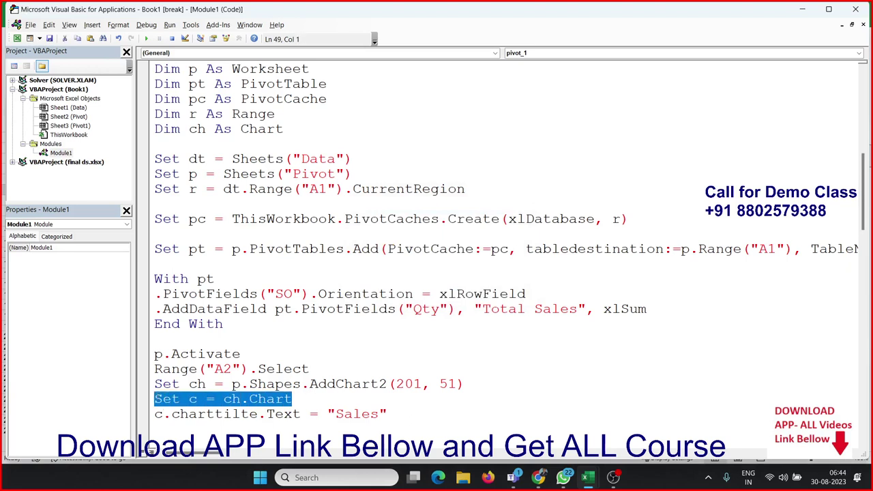
pyautogui.press('Delete')
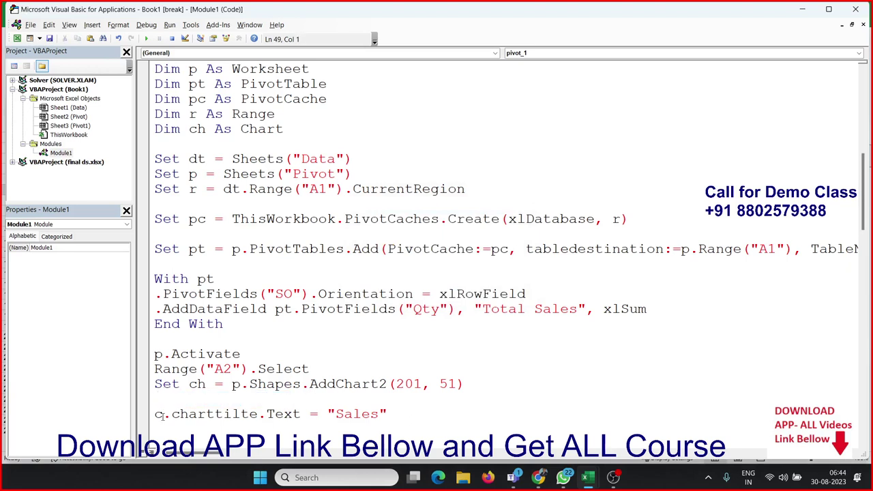
pyautogui.click(168, 414)
pyautogui.write('h')
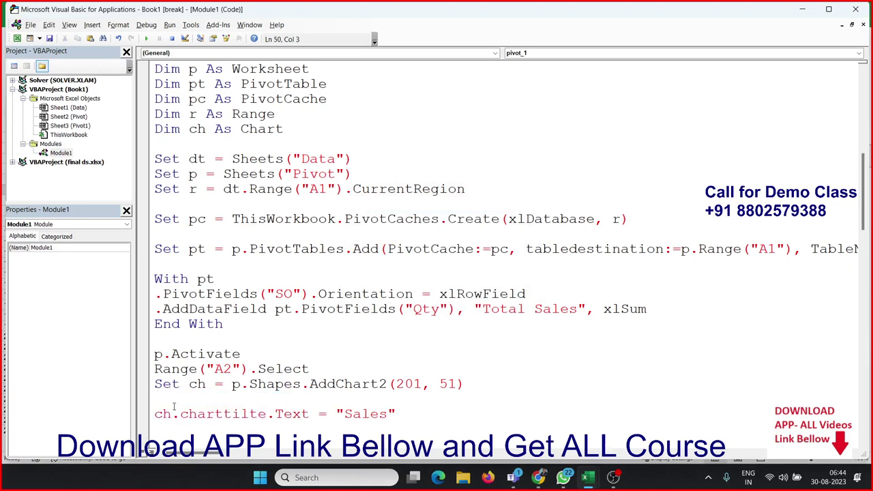
pyautogui.click(195, 399)
pyautogui.scroll(-2, 217, 405)
pyautogui.click(203, 351)
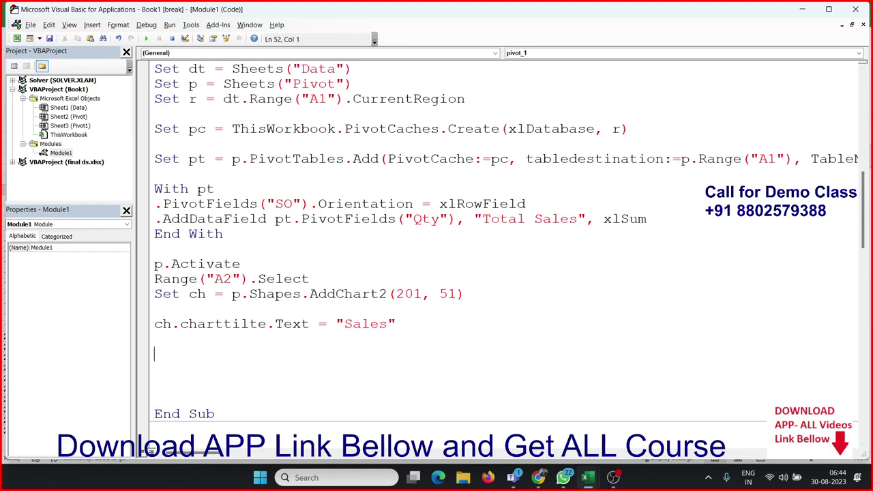
pyautogui.click(243, 250)
pyautogui.scroll(1, 291, 345)
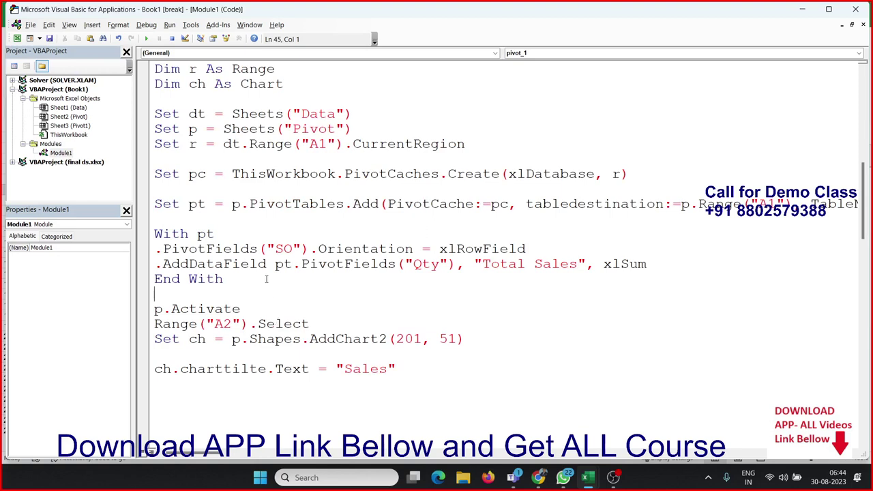
pyautogui.click(146, 40)
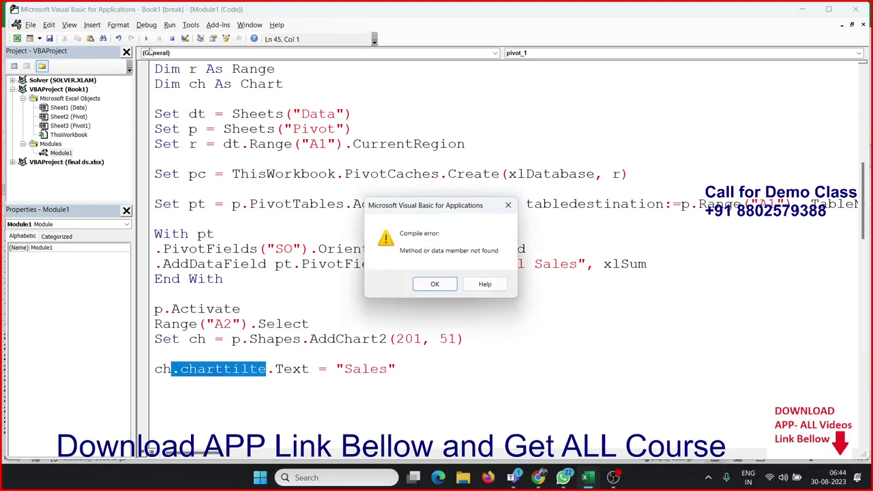
pyautogui.click(441, 292)
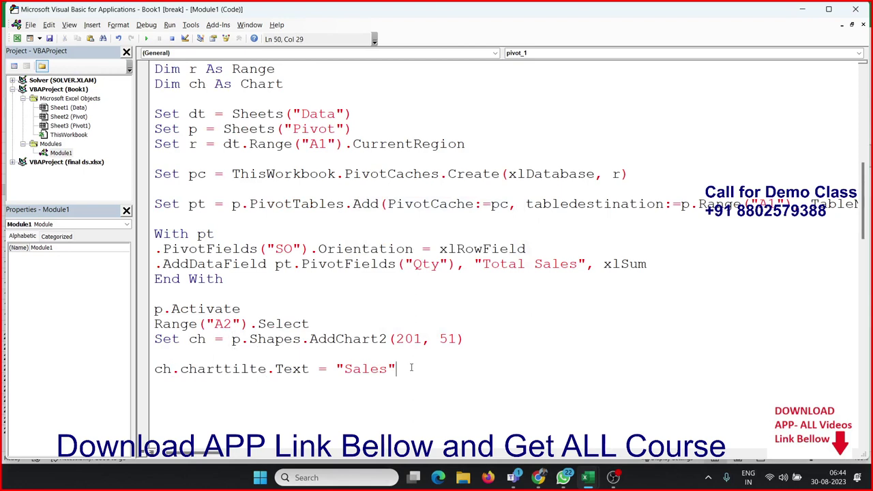
# - Delete the charttilte line, rerun into the type mismatch, then stop the macro
pyautogui.moveTo(415, 368)
pyautogui.mouseDown()
pyautogui.moveTo(155, 382)
pyautogui.moveTo(151, 360)
pyautogui.mouseUp()
pyautogui.press('Delete')
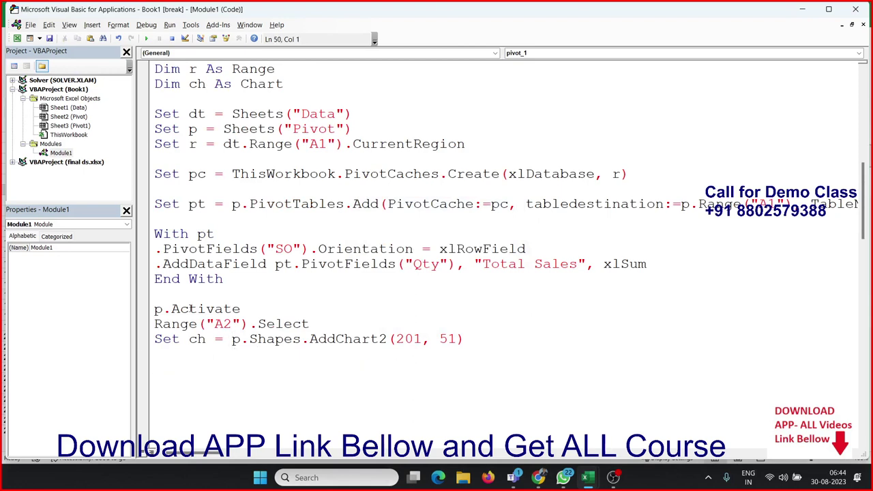
pyautogui.click(206, 264)
pyautogui.click(147, 39)
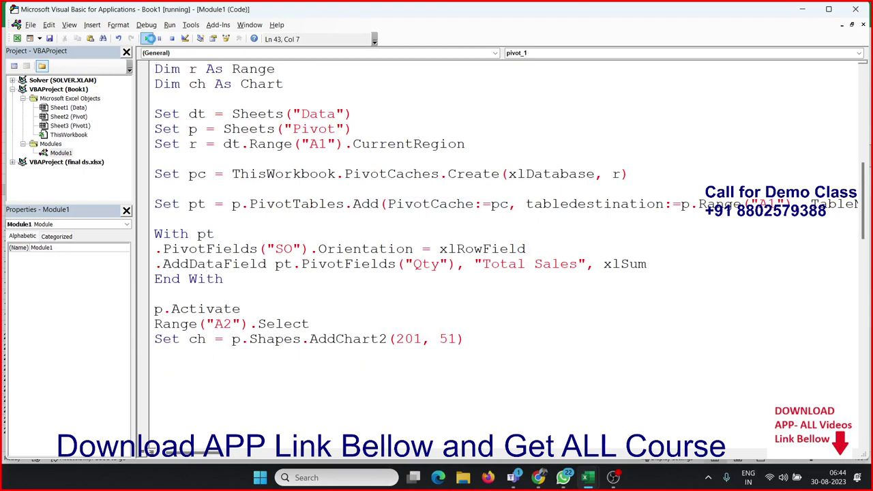
pyautogui.click(458, 218)
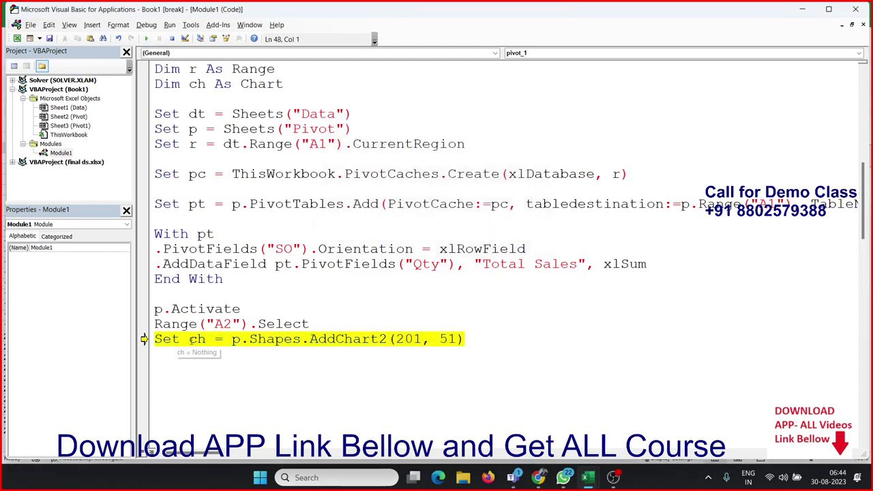
pyautogui.hotkey('alt', 'F11')
pyautogui.hotkey('alt', 'F11')
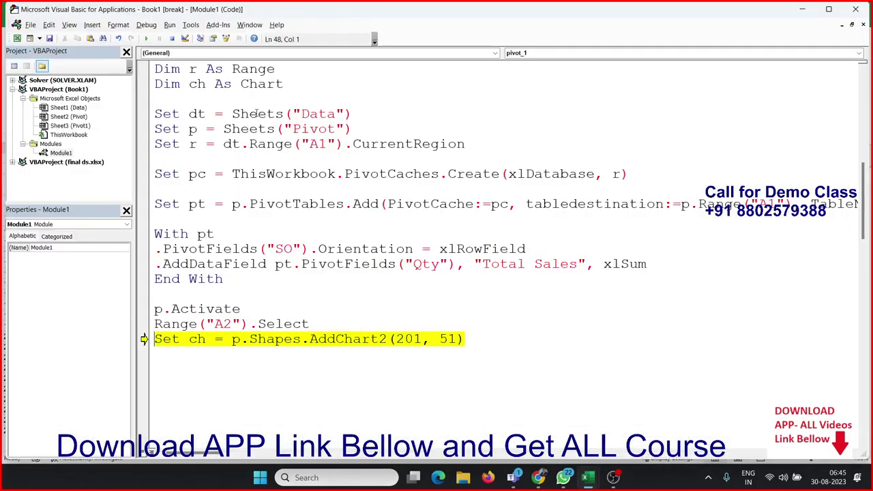
pyautogui.click(175, 39)
# - Remove 'Set ch =' before p.Shapes.AddChart2(201, 51) and rerun, dismissing the syntax error
pyautogui.click(218, 366)
pyautogui.scroll(-1, 218, 366)
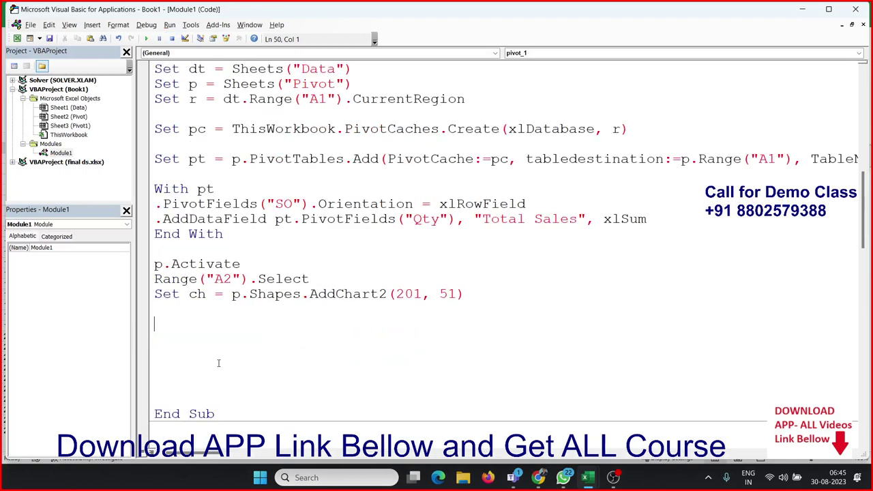
pyautogui.click(225, 293)
pyautogui.moveTo(227, 294); pyautogui.dragTo(137, 294)
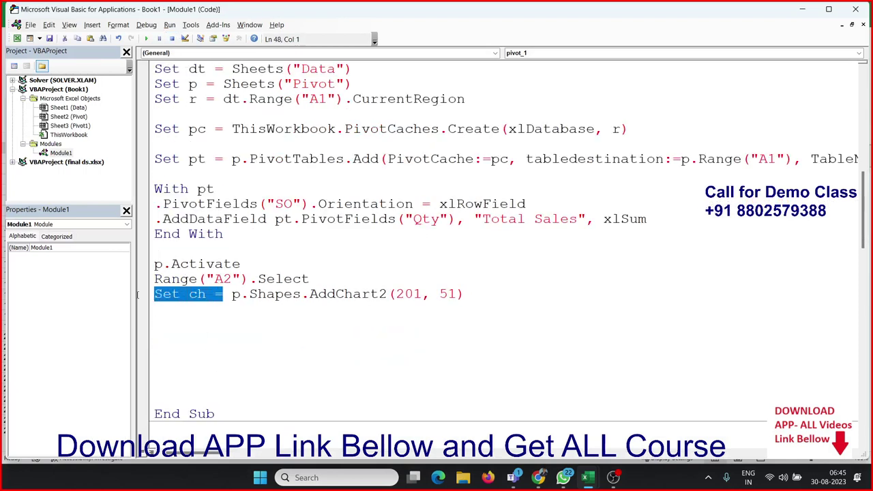
pyautogui.press('Delete')
pyautogui.press('Delete')
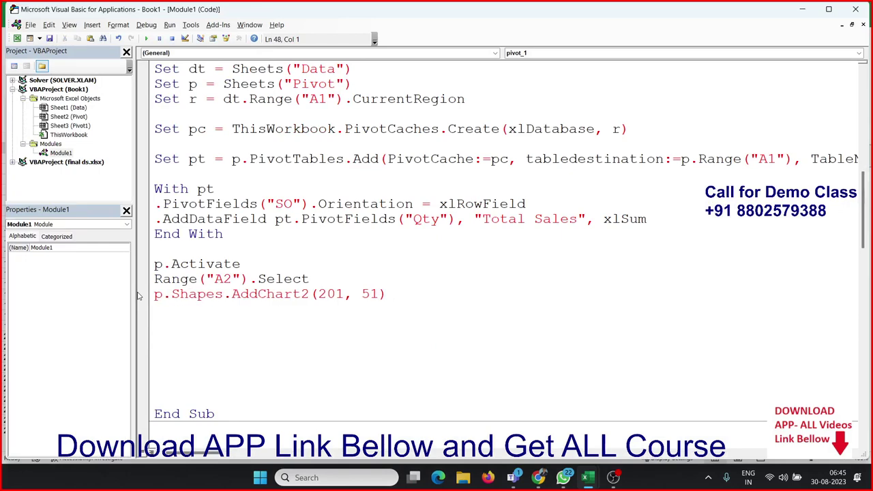
pyautogui.press('F5')
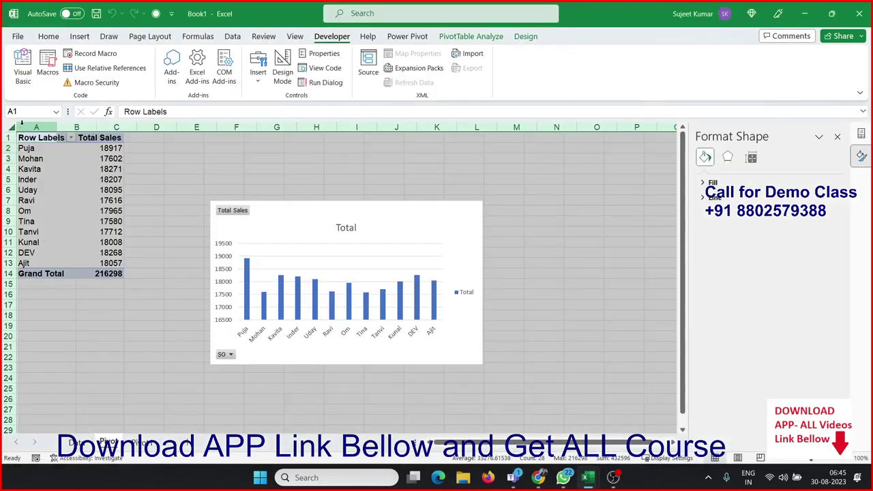
pyautogui.hotkey('alt', 'F11')
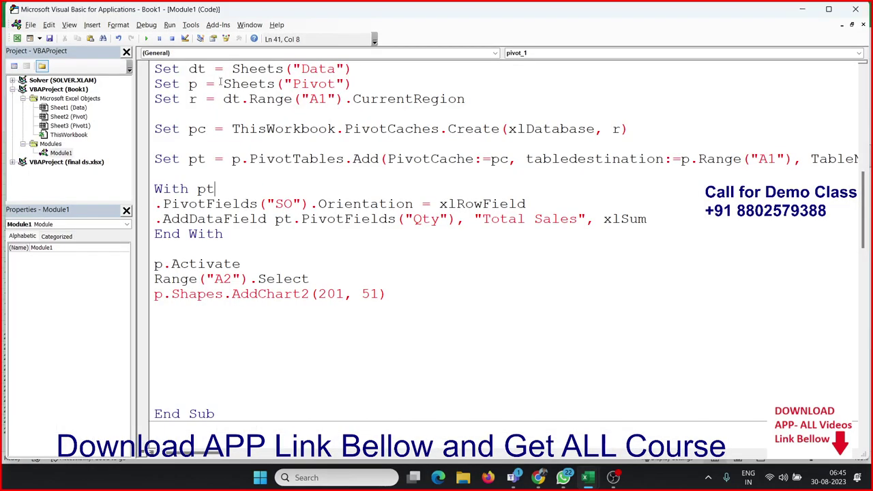
pyautogui.click(146, 39)
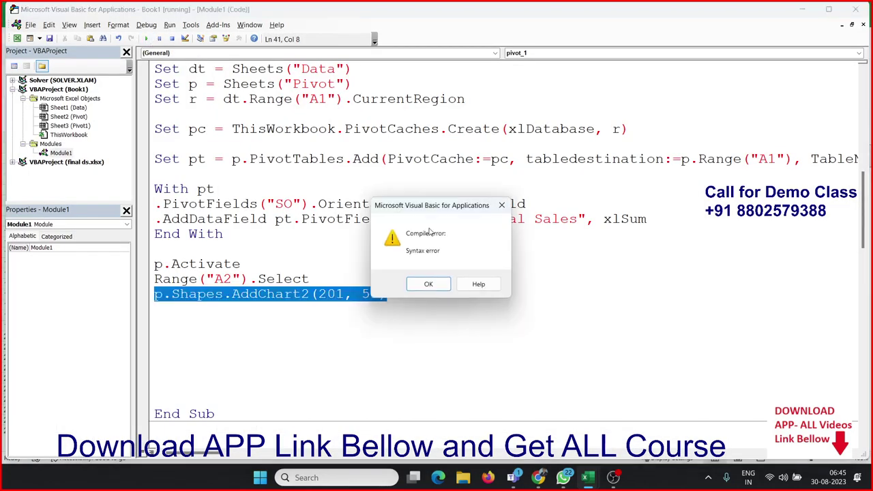
pyautogui.click(428, 284)
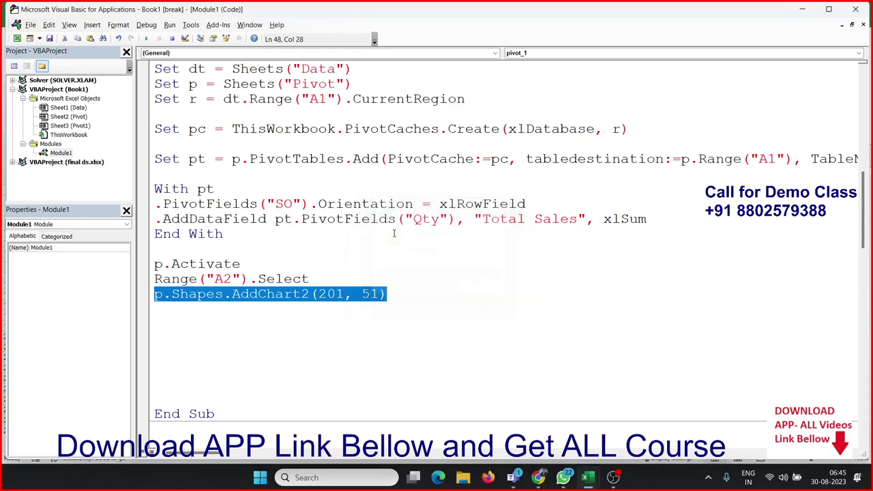
# - Change ch's declared type back to ChartObject and reset the paused run
pyautogui.doubleClick(272, 173)
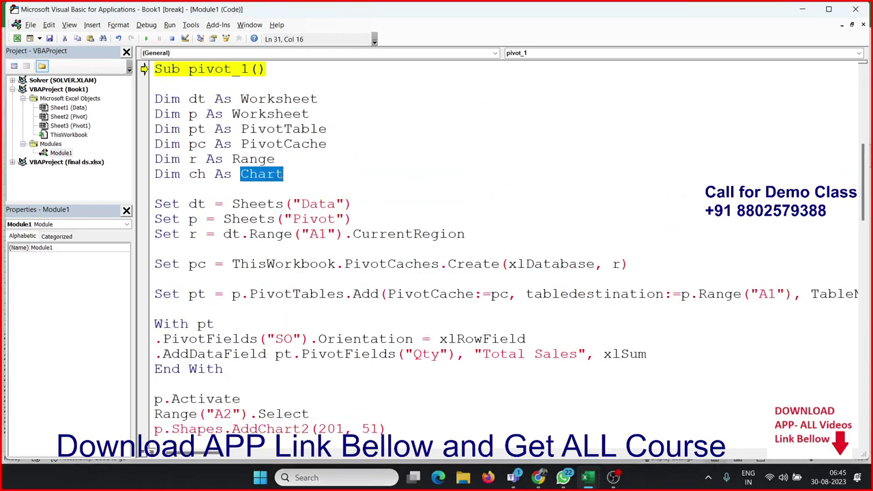
pyautogui.press('BackSpace')
pyautogui.press('BackSpace')
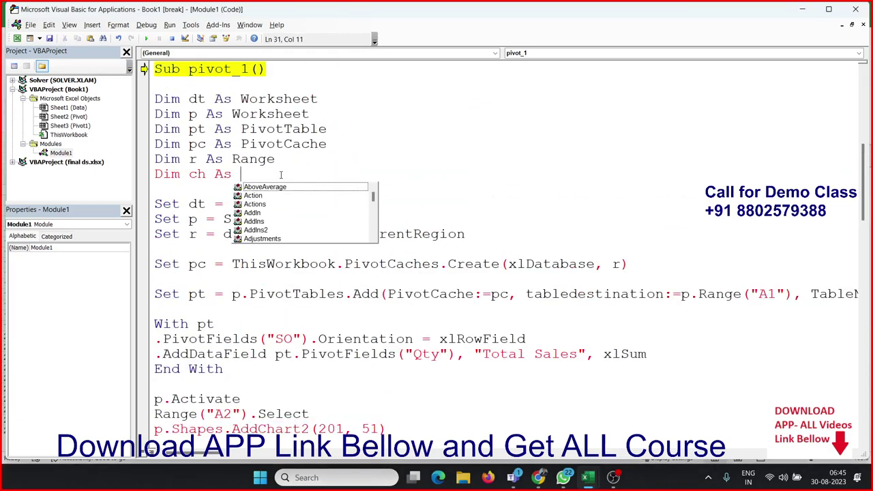
pyautogui.write('cha')
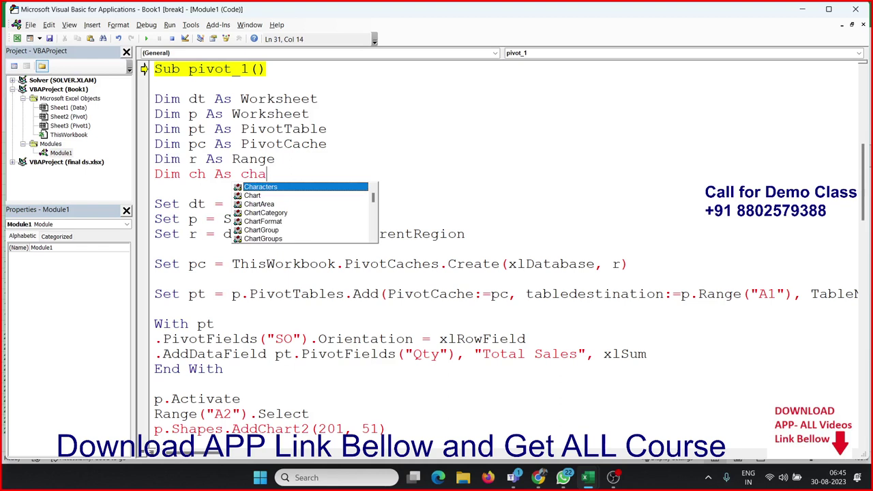
pyautogui.write('rto')
pyautogui.press('Tab')
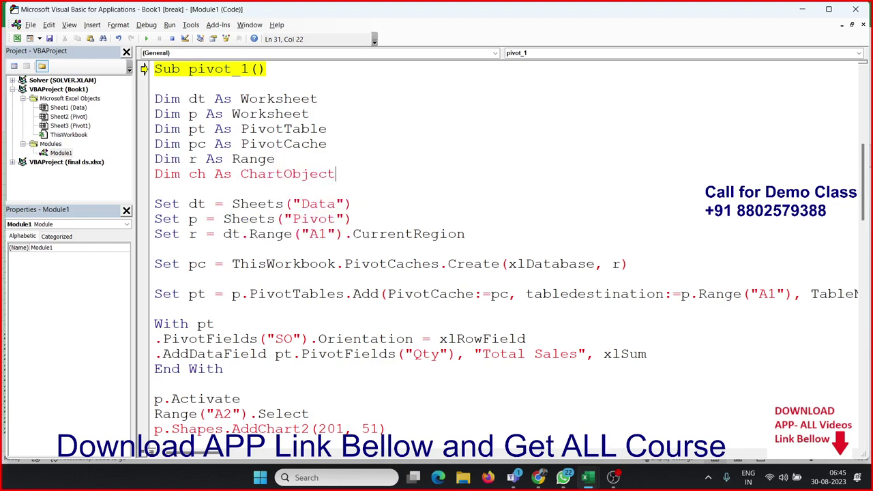
pyautogui.click(283, 204)
# - Run pivot_1 again and dismiss the syntax error on the chart line
pyautogui.click(172, 38)
pyautogui.hotkey('alt', 'F11')
pyautogui.hotkey('alt', 'F11')
pyautogui.click(232, 159)
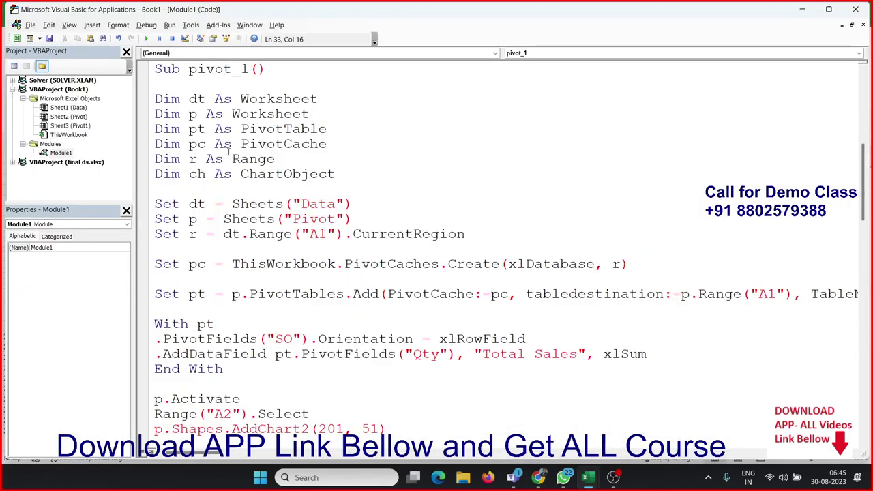
pyautogui.click(145, 39)
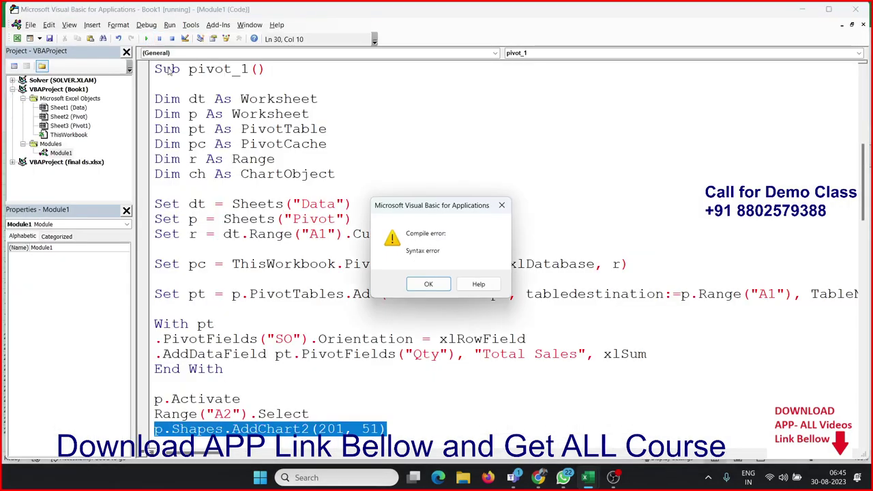
pyautogui.click(428, 283)
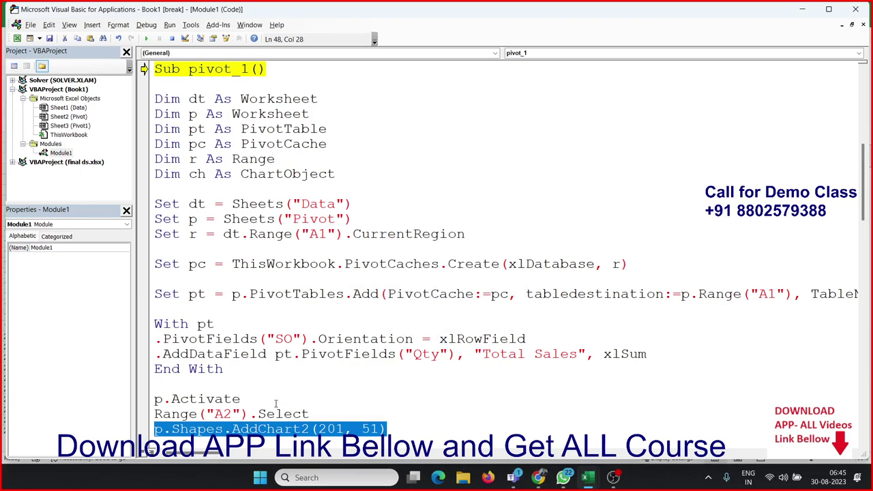
pyautogui.click(238, 429)
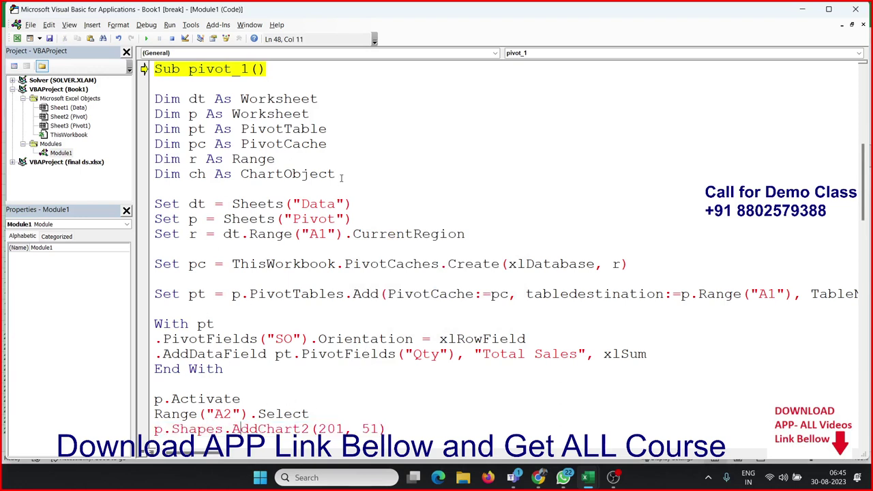
# - Select the Dim ch As ChartObject line and scroll through the macro code
pyautogui.moveTo(342, 176); pyautogui.dragTo(156, 176)
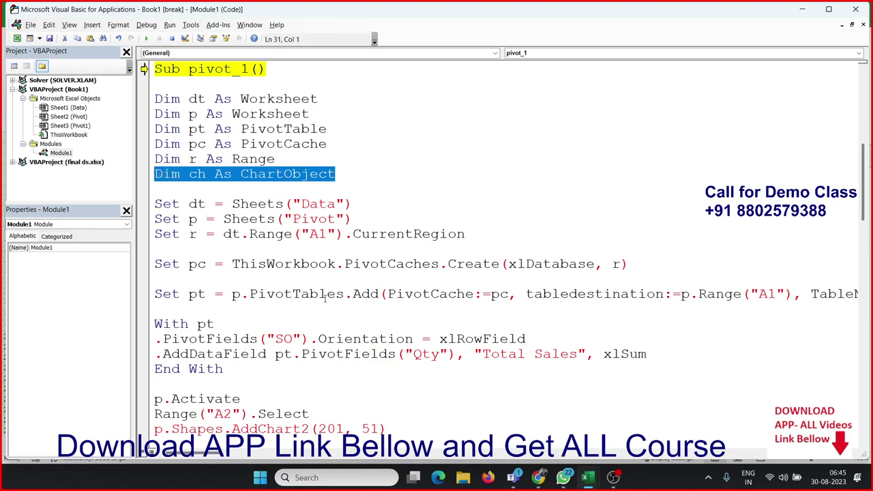
pyautogui.scroll(-1, 324, 298)
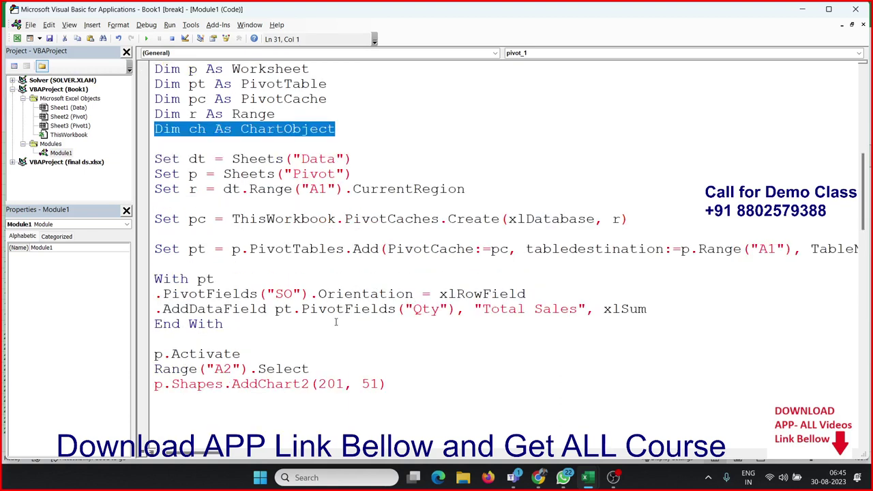
pyautogui.scroll(-3, 328, 336)
pyautogui.scroll(-4, 327, 335)
pyautogui.scroll(1, 328, 335)
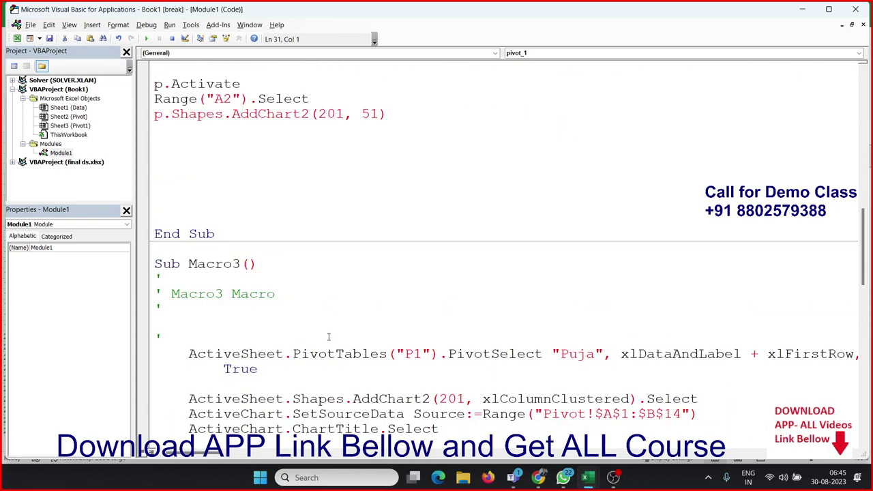
pyautogui.scroll(2, 328, 336)
# - Append .Select to the AddChart2(201, 51) line in pivot_1
pyautogui.scroll(1, 334, 328)
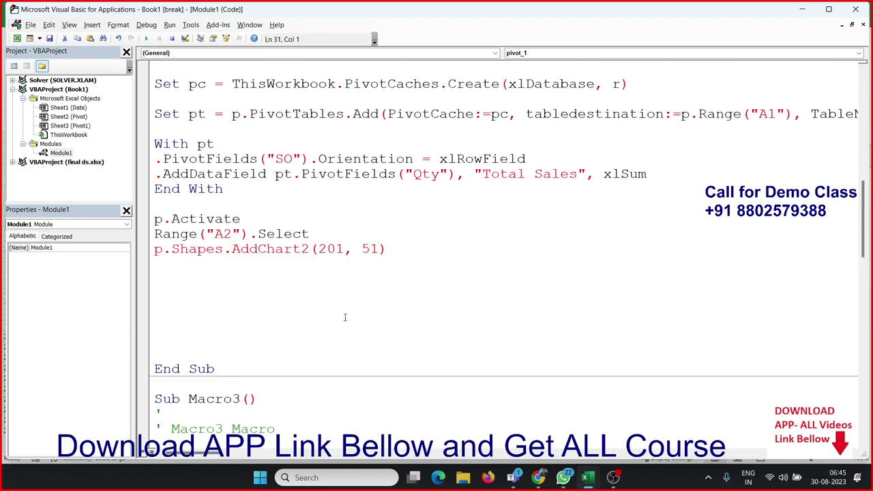
pyautogui.click(394, 247)
pyautogui.write(',')
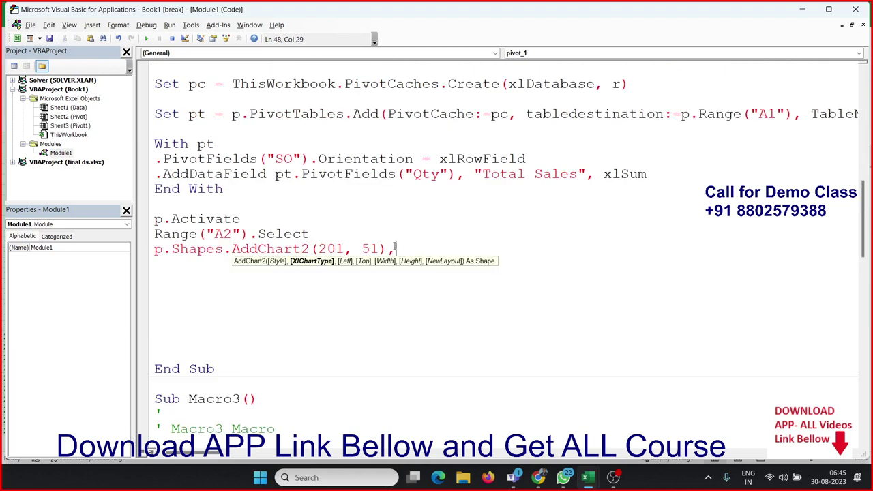
pyautogui.press('BackSpace')
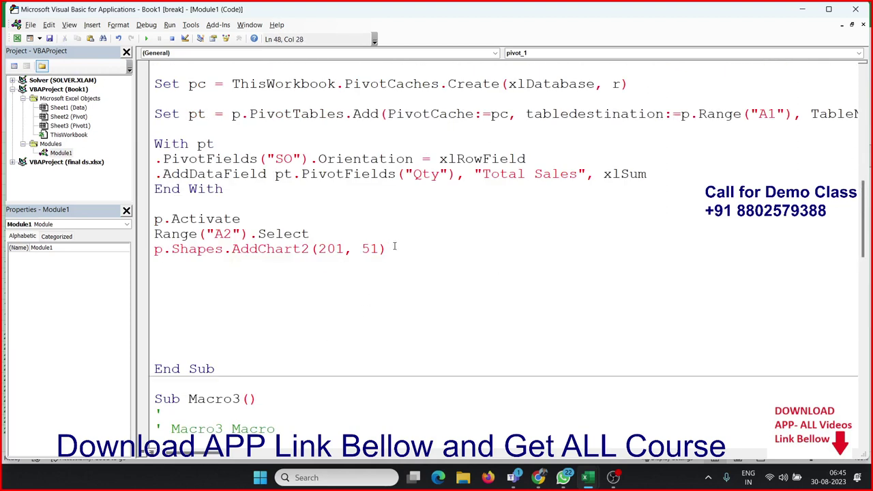
pyautogui.write('.se')
pyautogui.press('Tab')
pyautogui.click(323, 267)
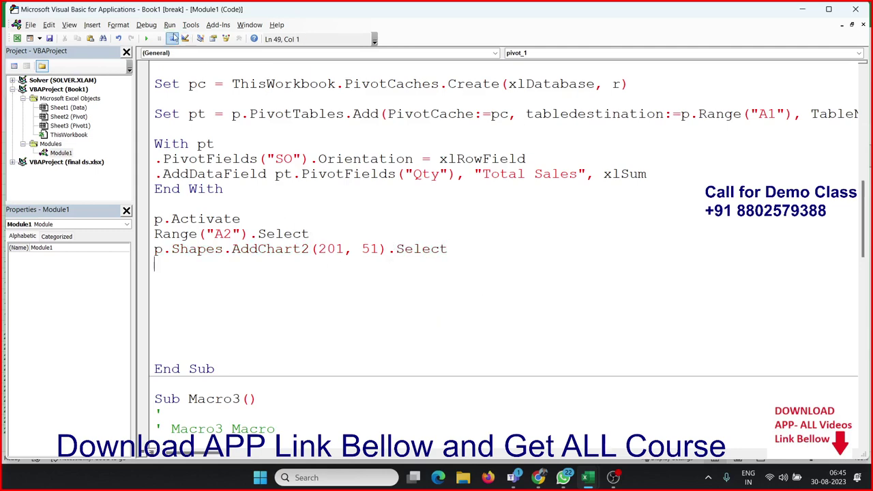
# - Run pivot_1 and check the resulting pivot table and column chart in the workbook
pyautogui.click(147, 39)
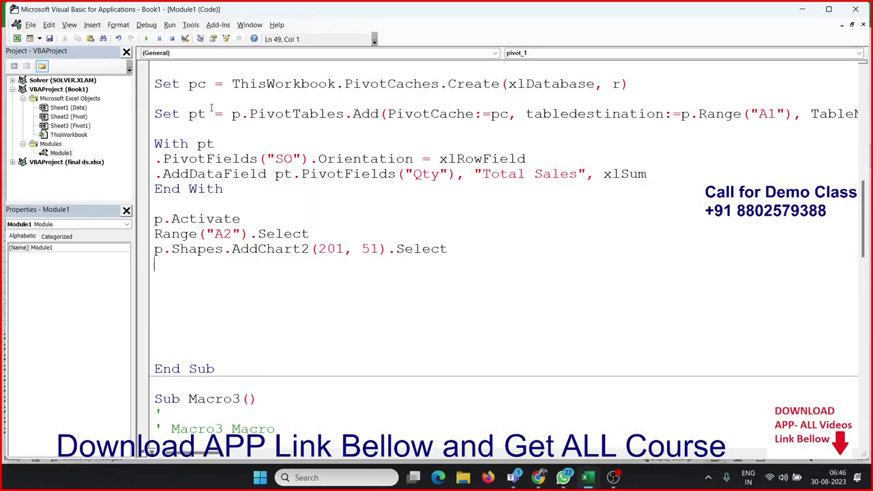
pyautogui.hotkey('alt', 'F11')
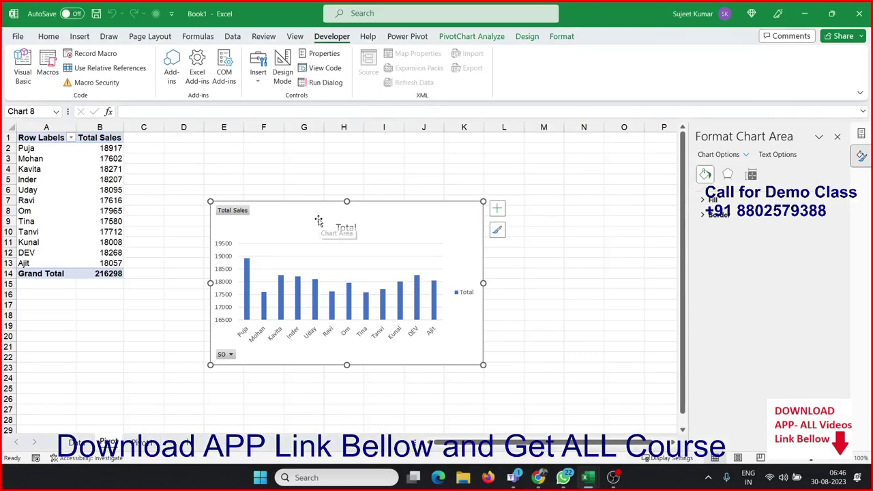
pyautogui.hotkey('alt', 'F11')
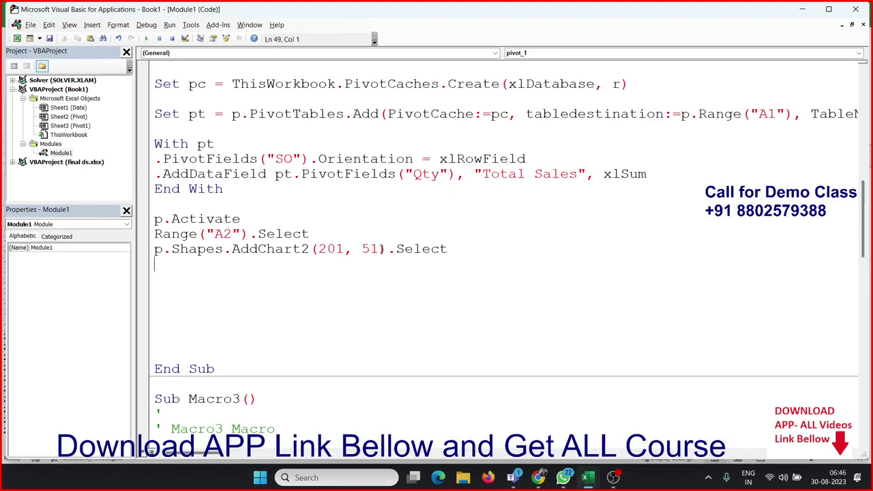
# - Remove the extra space after the 51 argument on the AddChart2 line
pyautogui.click(379, 249)
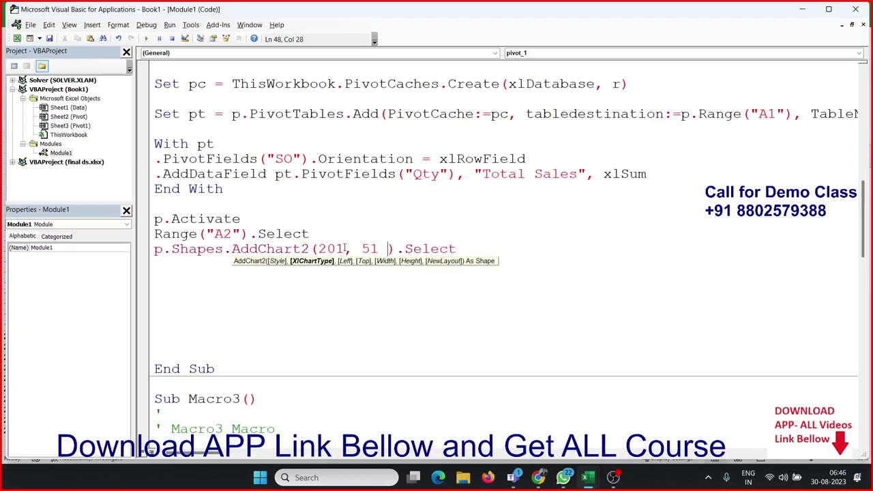
pyautogui.press('BackSpace')
pyautogui.click(331, 326)
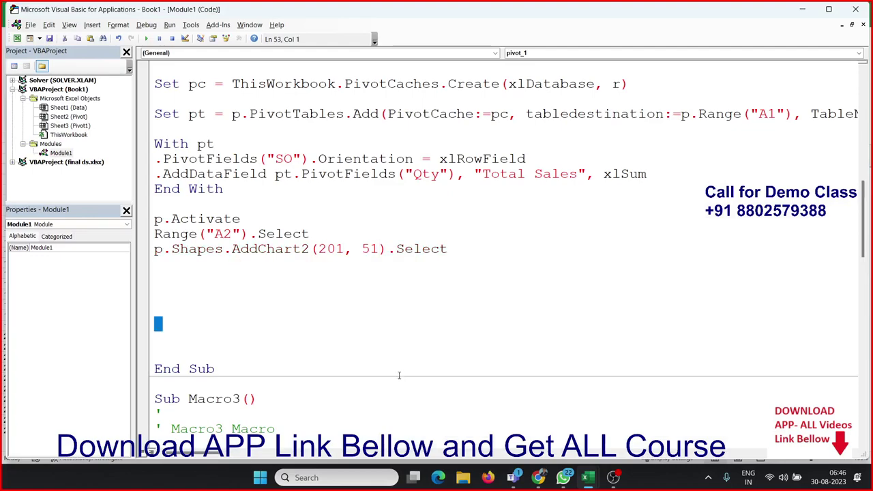
# - Scroll through the recorded Macro3 code to find how it titles its chart
pyautogui.click(347, 313)
pyautogui.scroll(2, 345, 315)
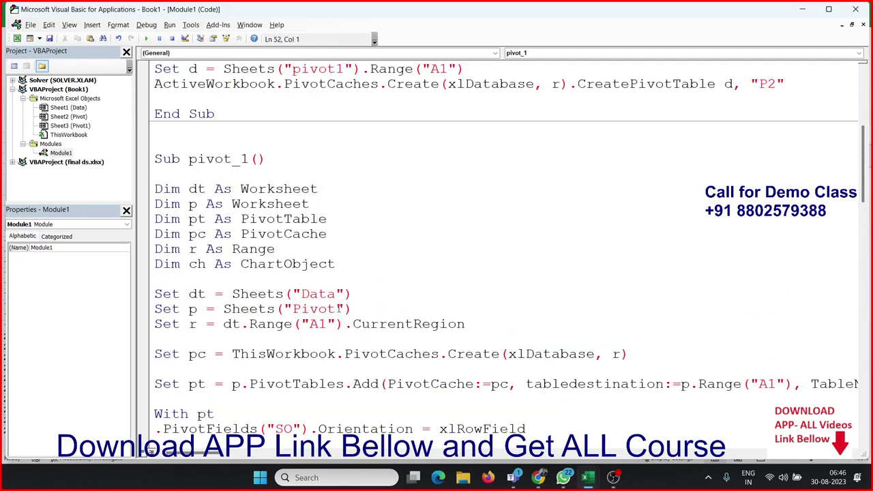
pyautogui.scroll(6, 338, 309)
pyautogui.scroll(-3, 341, 307)
pyautogui.scroll(-10, 341, 305)
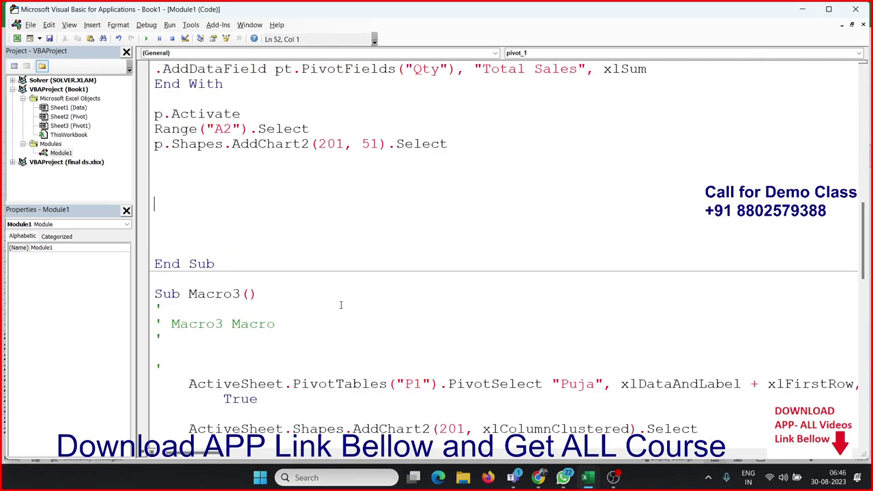
pyautogui.scroll(-7, 341, 304)
pyautogui.scroll(-5, 341, 300)
pyautogui.scroll(-1, 341, 299)
pyautogui.scroll(2, 313, 286)
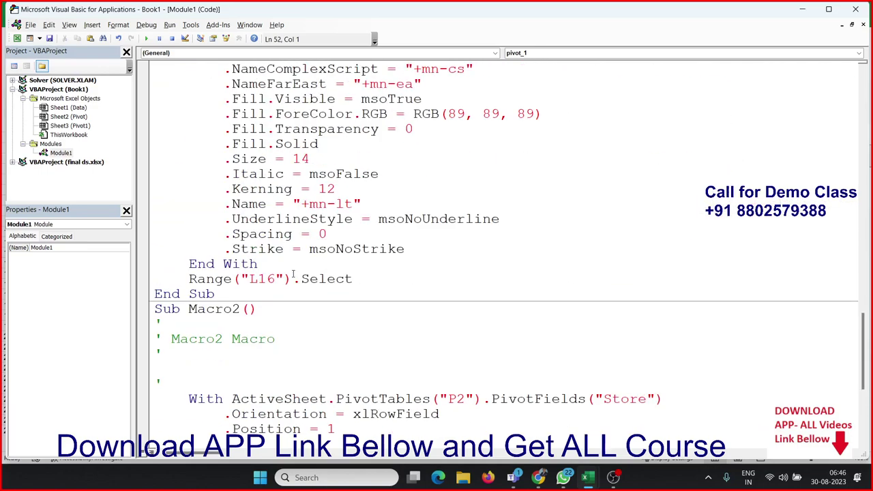
pyautogui.moveTo(223, 297); pyautogui.dragTo(181, 236)
pyautogui.scroll(4, 181, 236)
pyautogui.scroll(-17, 184, 236)
pyautogui.click(202, 236)
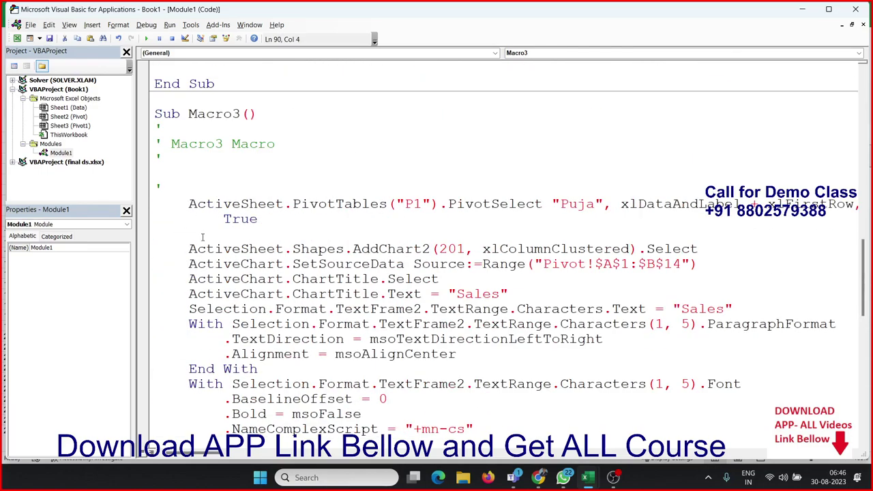
pyautogui.click(351, 224)
pyautogui.scroll(3, 332, 238)
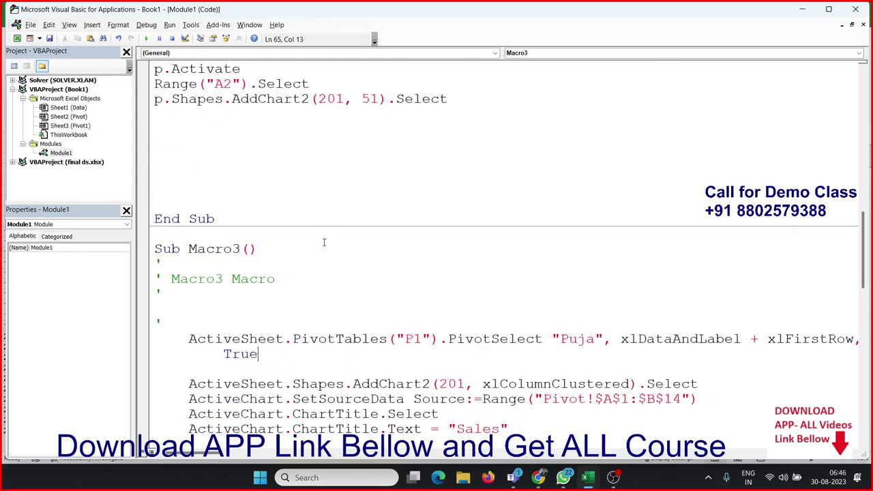
pyautogui.scroll(-2, 324, 244)
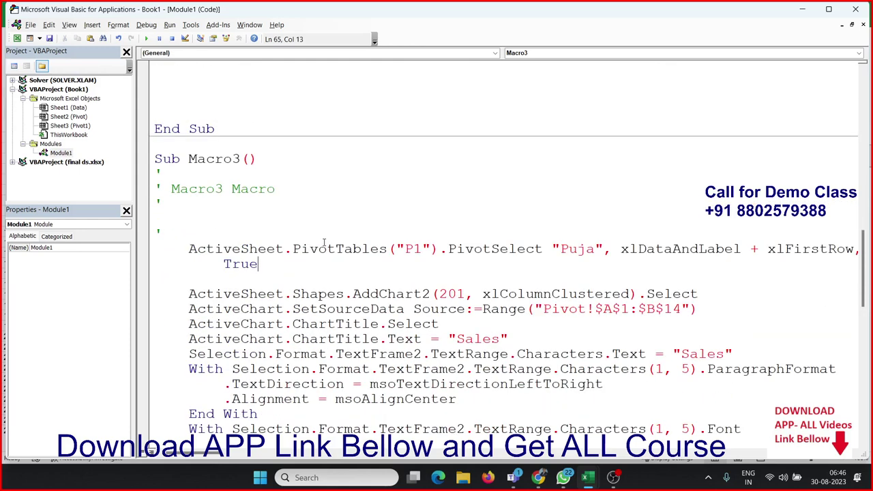
pyautogui.scroll(3, 301, 325)
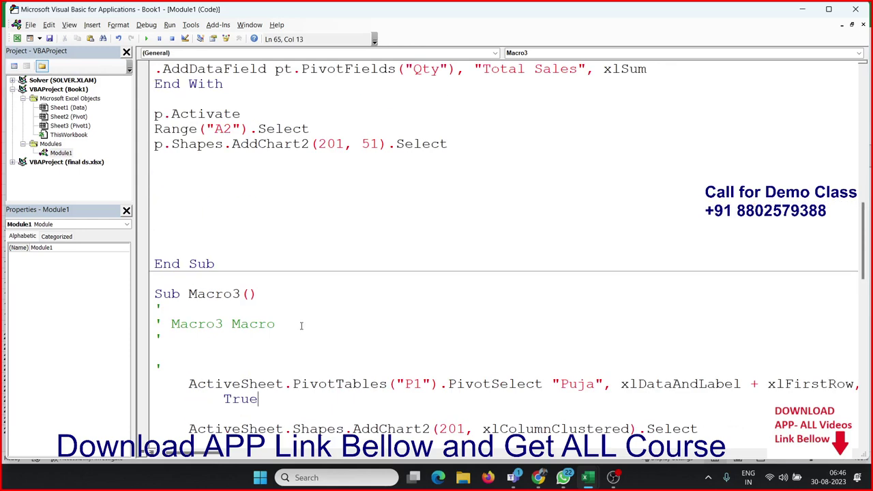
pyautogui.scroll(-1, 192, 181)
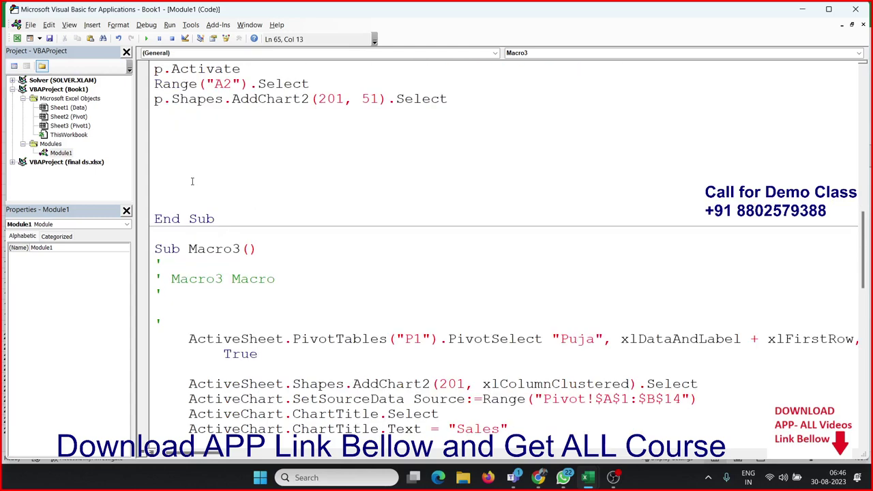
pyautogui.scroll(-1, 192, 181)
pyautogui.scroll(2, 214, 160)
# - Copy Macro3's ActiveChart.ChartTitle.Text = "Sales" line into pivot_1 below the AddChart2 line
pyautogui.doubleClick(421, 144)
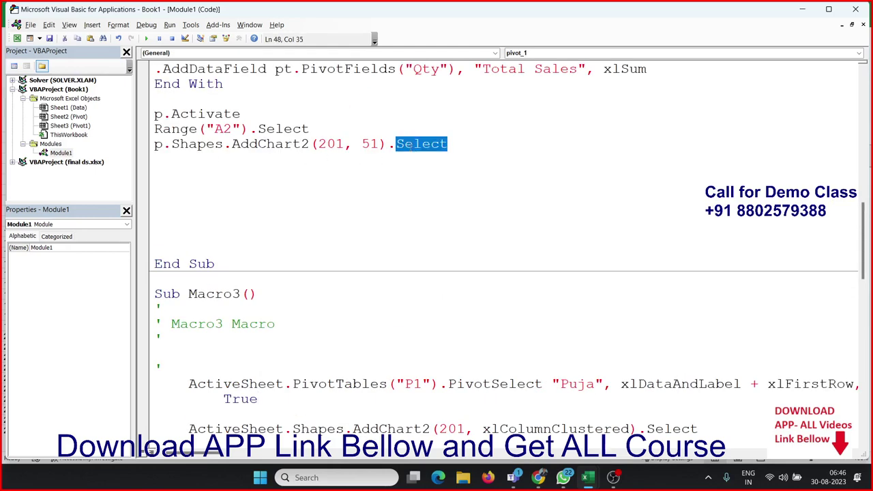
pyautogui.click(198, 175)
pyautogui.scroll(-3, 211, 259)
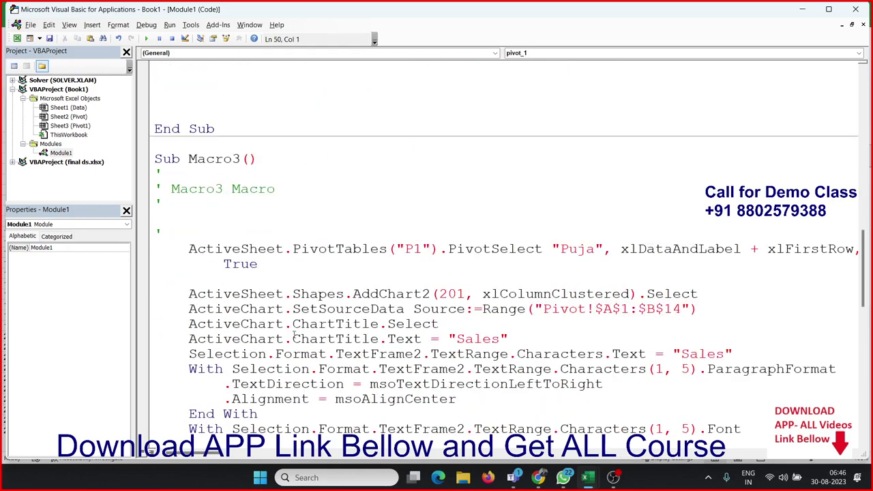
pyautogui.moveTo(510, 339); pyautogui.dragTo(189, 339)
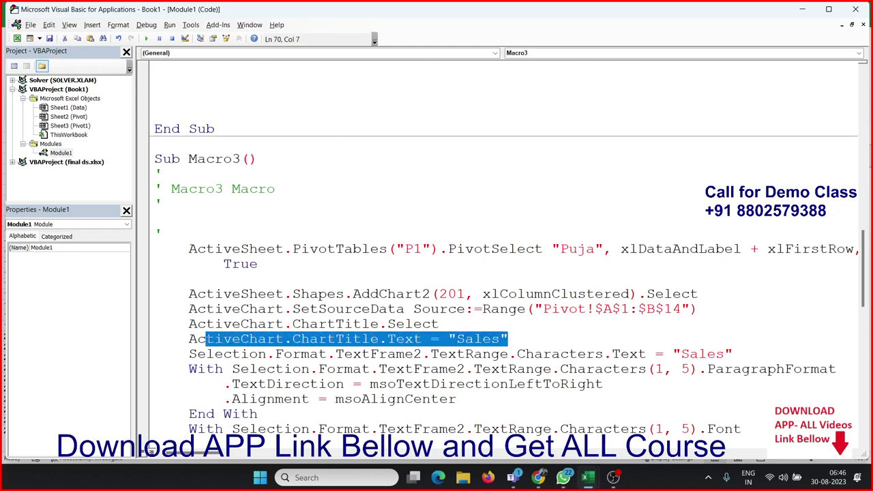
pyautogui.hotkey('ctrl', 'c')
pyautogui.scroll(3, 179, 227)
pyautogui.click(165, 174)
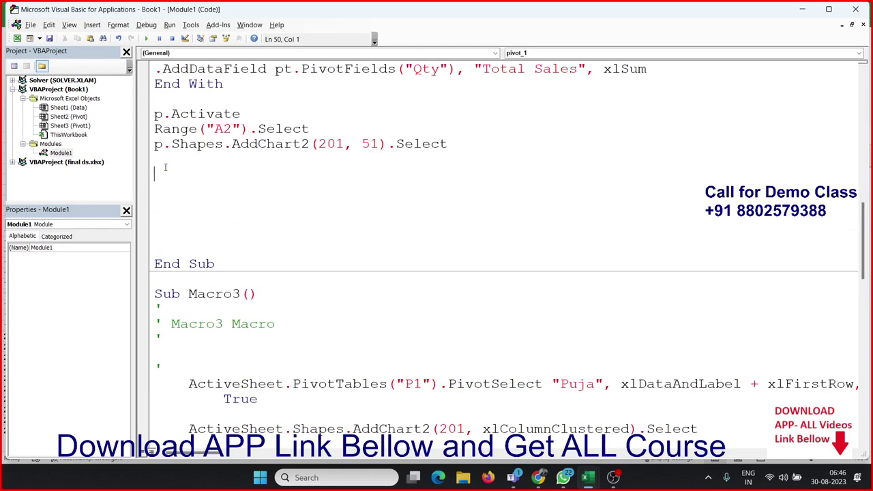
pyautogui.hotkey('ctrl', 'v')
pyautogui.click(220, 218)
pyautogui.scroll(-5, 219, 218)
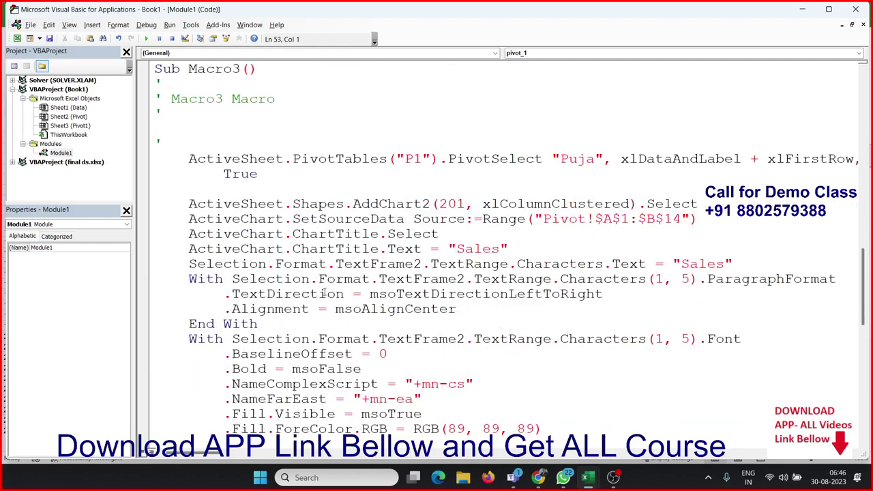
pyautogui.scroll(-1, 353, 330)
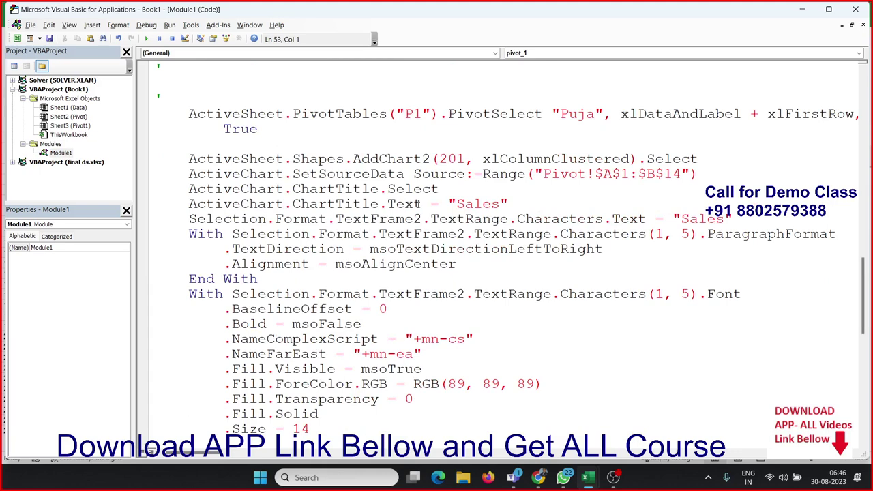
# - Delete the old Total chart and clear the pivot table from the worksheet
pyautogui.hotkey('alt', 'F11')
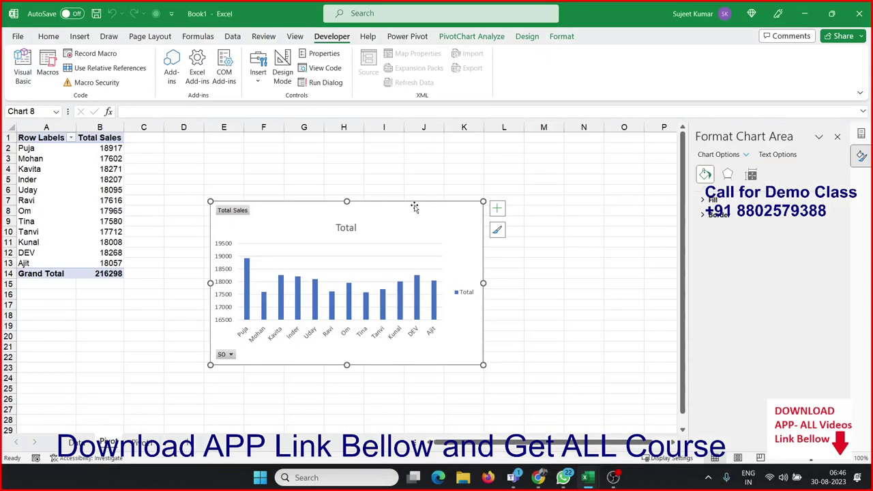
pyautogui.click(191, 170)
pyautogui.click(331, 237)
pyautogui.press('Delete')
pyautogui.click(4, 123)
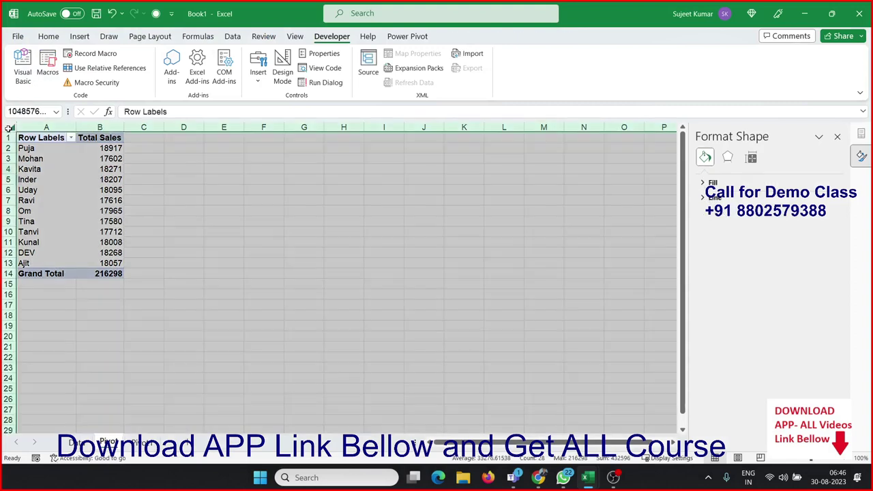
pyautogui.press('Delete')
pyautogui.click(64, 171)
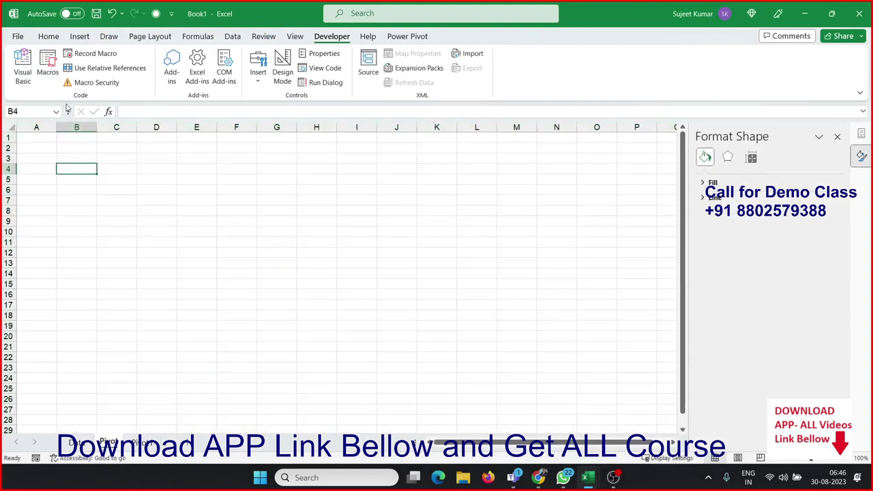
# - Rerun pivot_1 from the Macros list to rebuild the chart titled Sales, then return to the code
pyautogui.click(48, 71)
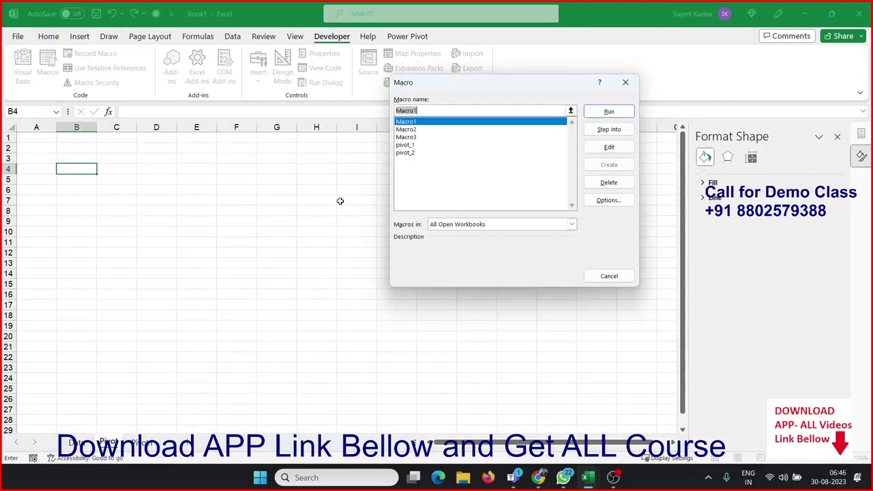
pyautogui.click(415, 145)
pyautogui.click(609, 113)
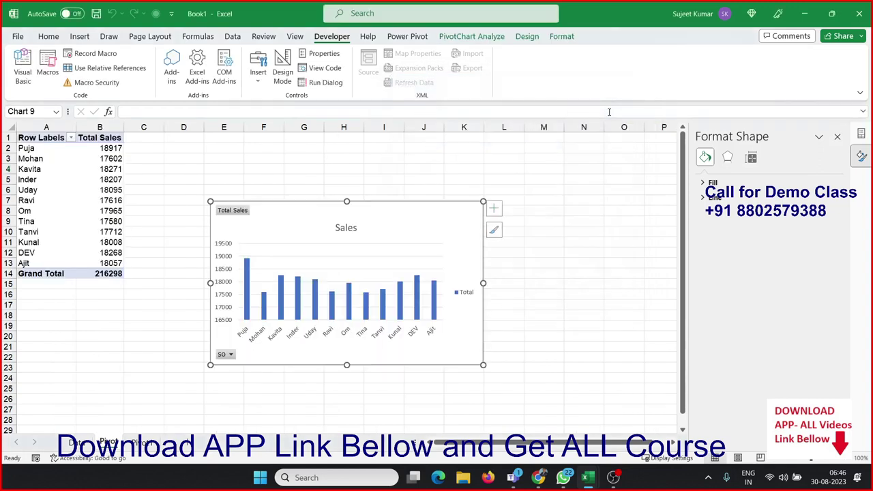
pyautogui.click(552, 191)
pyautogui.hotkey('alt', 'F11')
pyautogui.scroll(4, 440, 217)
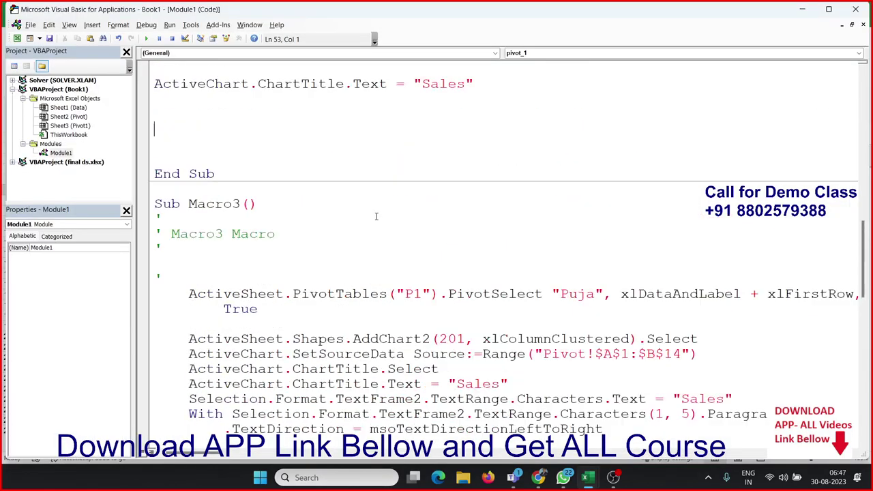
pyautogui.scroll(8, 409, 218)
pyautogui.scroll(2, 360, 221)
pyautogui.scroll(-1, 359, 222)
pyautogui.scroll(3, 360, 222)
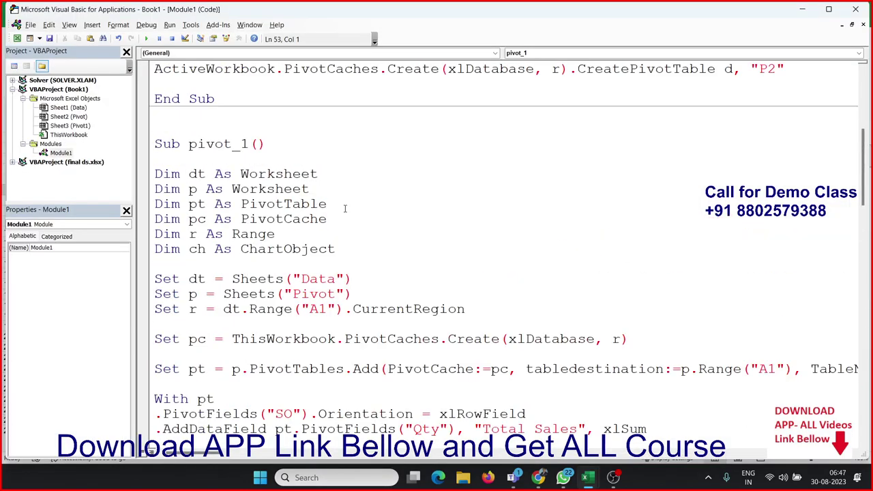
pyautogui.scroll(2, 345, 222)
pyautogui.scroll(3, 344, 222)
pyautogui.scroll(1, 345, 222)
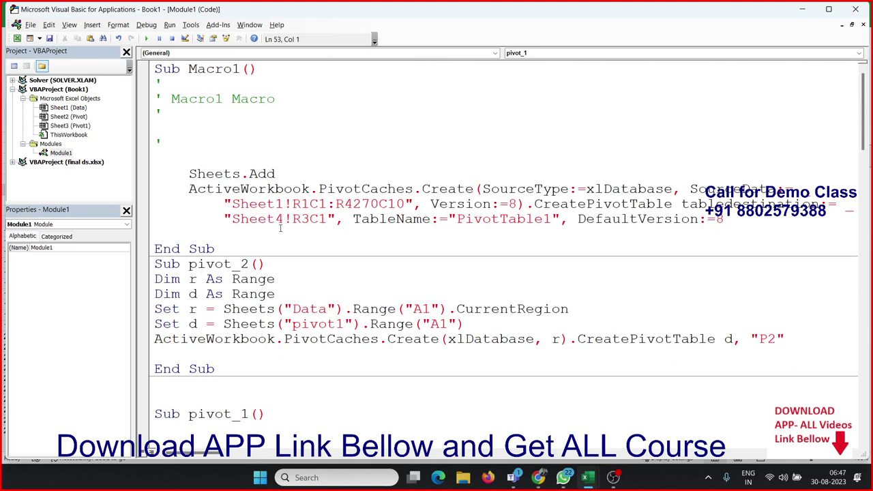
pyautogui.doubleClick(276, 189)
pyautogui.doubleClick(348, 204)
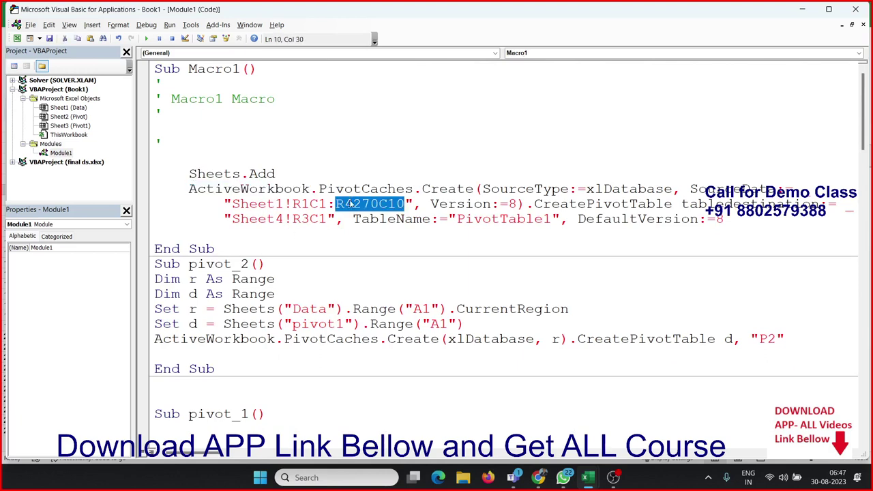
pyautogui.doubleClick(443, 190)
pyautogui.click(489, 203)
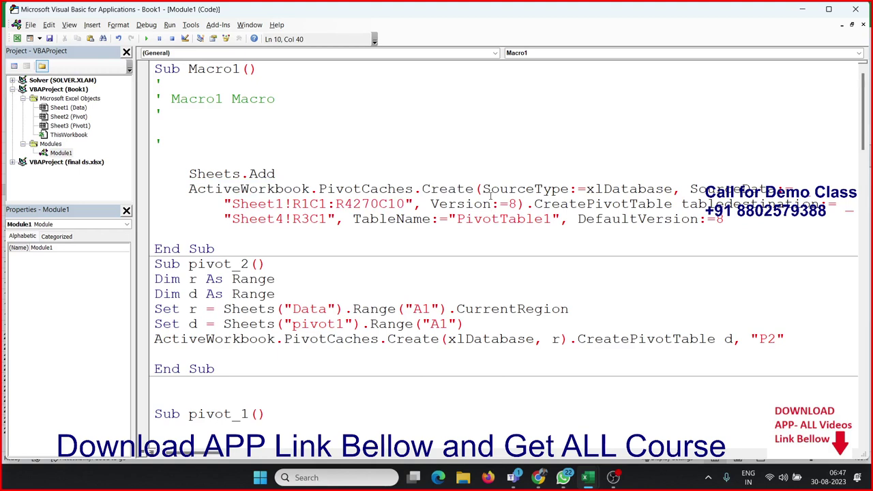
pyautogui.moveTo(489, 196); pyautogui.dragTo(416, 206)
pyautogui.doubleClick(542, 203)
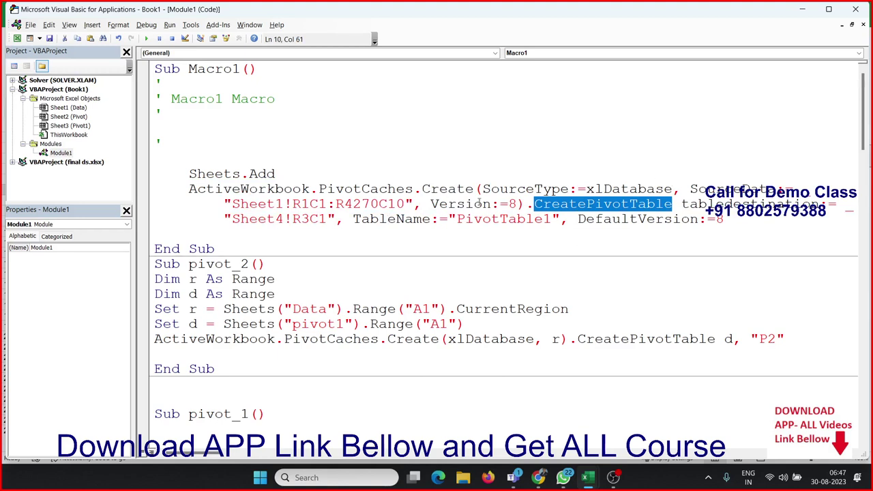
pyautogui.click(533, 204)
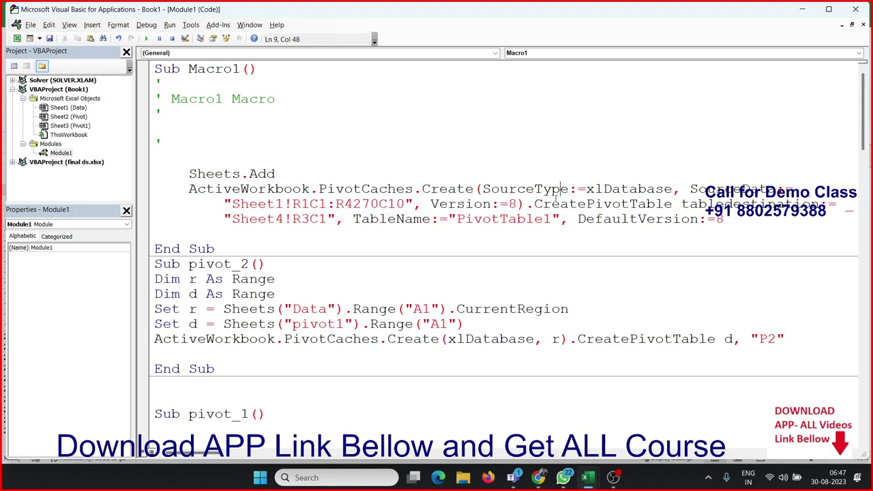
pyautogui.doubleClick(488, 203)
pyautogui.moveTo(541, 204)
pyautogui.mouseDown()
pyautogui.moveTo(631, 204)
pyautogui.moveTo(622, 245)
pyautogui.moveTo(554, 218)
pyautogui.mouseUp()
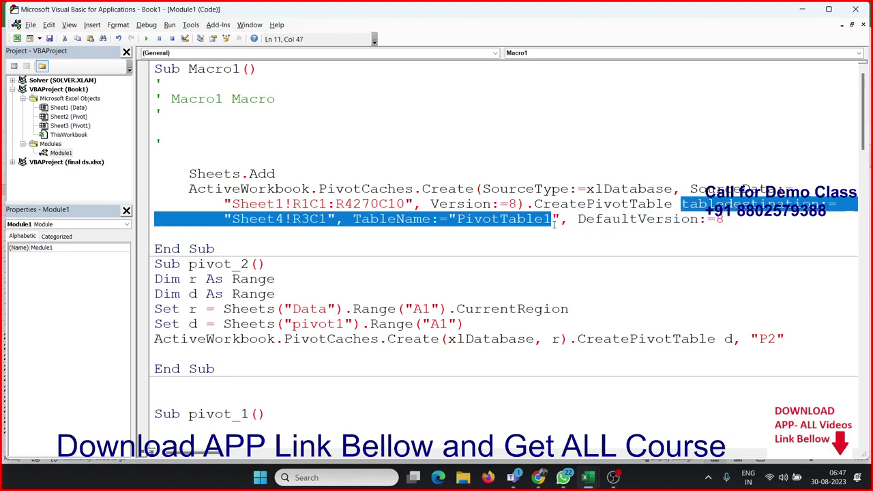
pyautogui.click(214, 339)
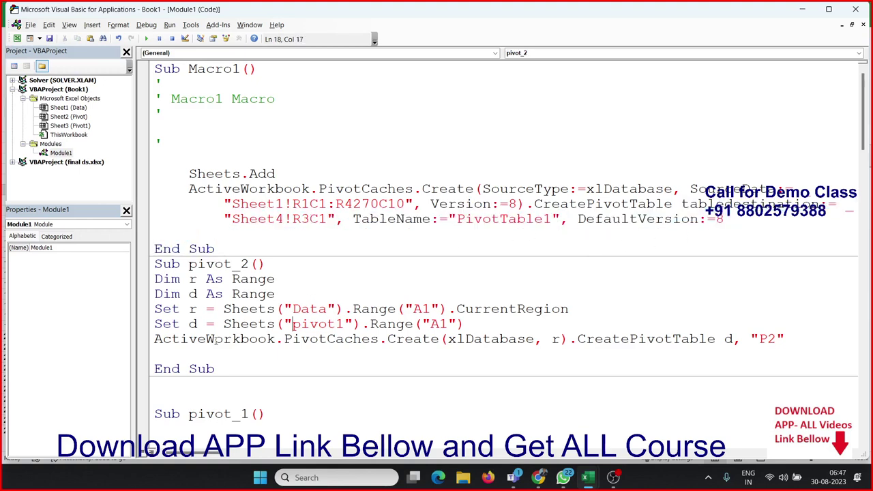
pyautogui.click(302, 339)
pyautogui.doubleClick(305, 339)
pyautogui.doubleClick(226, 338)
pyautogui.click(304, 339)
pyautogui.doubleClick(305, 339)
pyautogui.doubleClick(413, 339)
pyautogui.moveTo(481, 339); pyautogui.dragTo(672, 339)
pyautogui.click(394, 324)
pyautogui.scroll(-6, 391, 324)
pyautogui.scroll(-6, 391, 324)
pyautogui.scroll(-6, 390, 324)
pyautogui.scroll(-1, 390, 320)
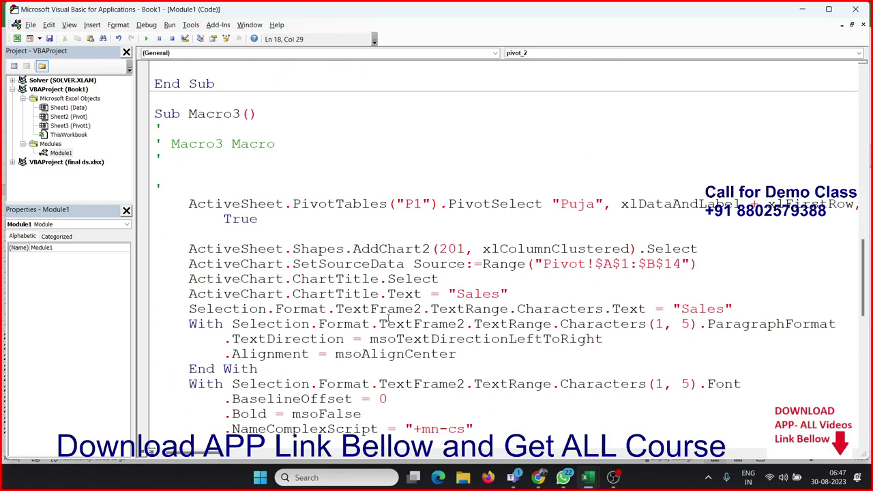
pyautogui.scroll(-6, 396, 311)
pyautogui.scroll(-6, 382, 314)
pyautogui.scroll(-4, 305, 323)
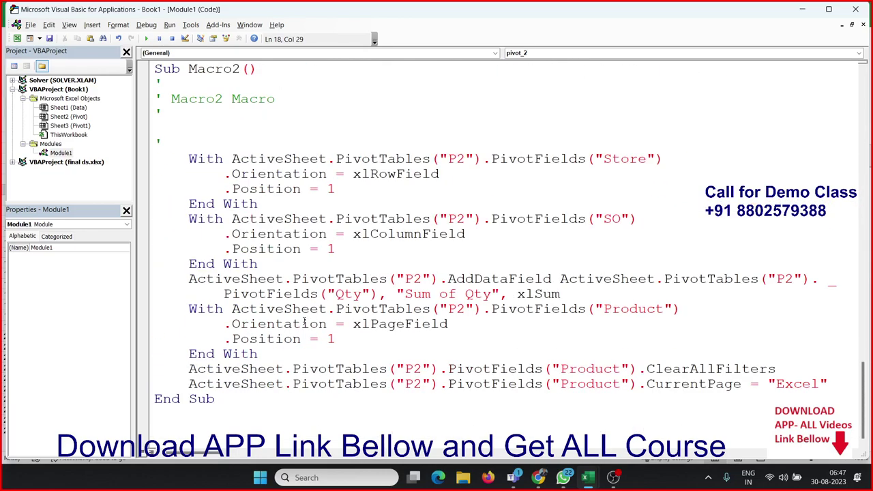
pyautogui.click(204, 174)
pyautogui.moveTo(204, 174); pyautogui.dragTo(261, 218)
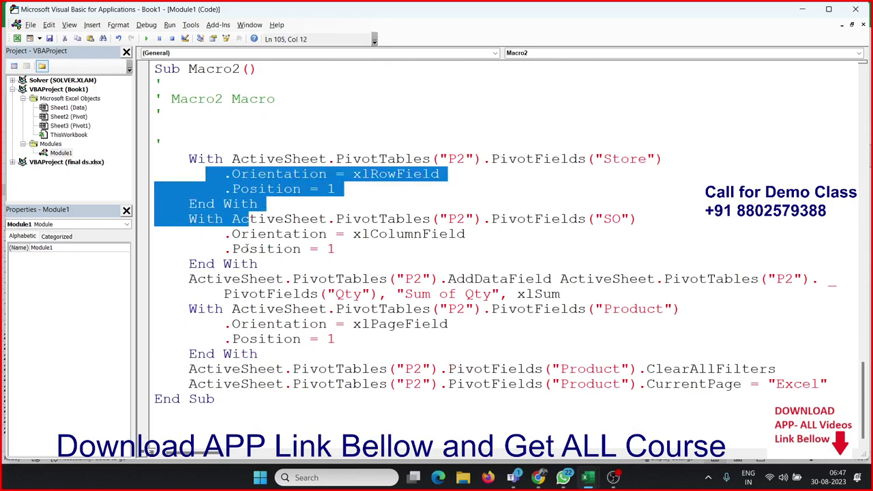
pyautogui.moveTo(248, 248); pyautogui.dragTo(271, 308)
pyautogui.moveTo(258, 354); pyautogui.dragTo(294, 379)
pyautogui.scroll(3, 292, 368)
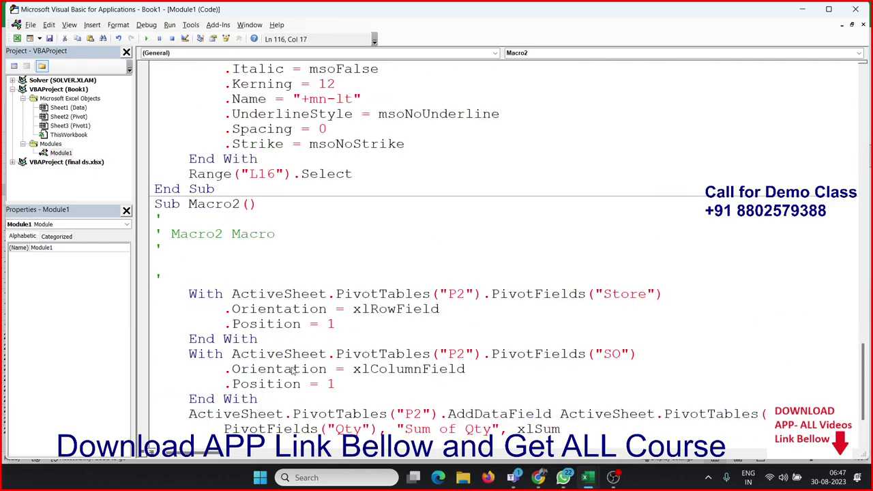
pyautogui.scroll(4, 292, 368)
pyautogui.scroll(7, 292, 368)
pyautogui.scroll(4, 293, 368)
pyautogui.scroll(6, 293, 368)
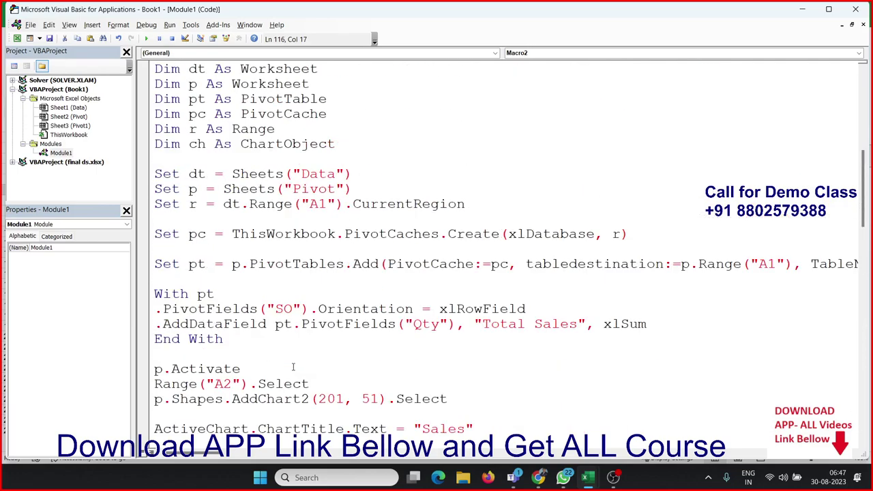
pyautogui.scroll(1, 291, 369)
pyautogui.scroll(2, 205, 302)
pyautogui.scroll(-2, 209, 297)
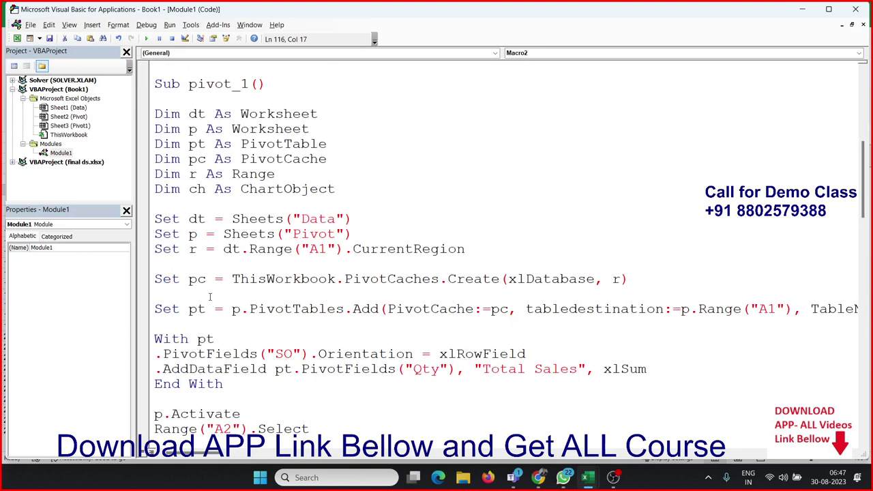
pyautogui.click(250, 233)
pyautogui.doubleClick(251, 115)
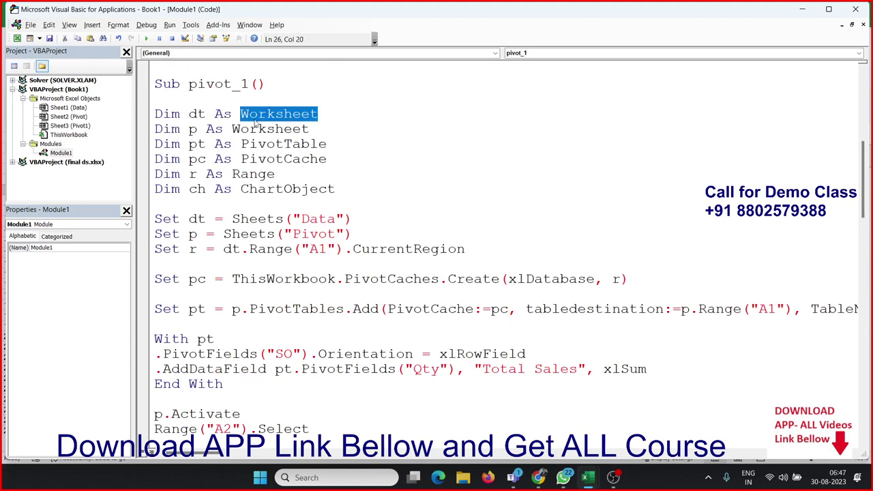
pyautogui.doubleClick(252, 129)
pyautogui.doubleClick(254, 144)
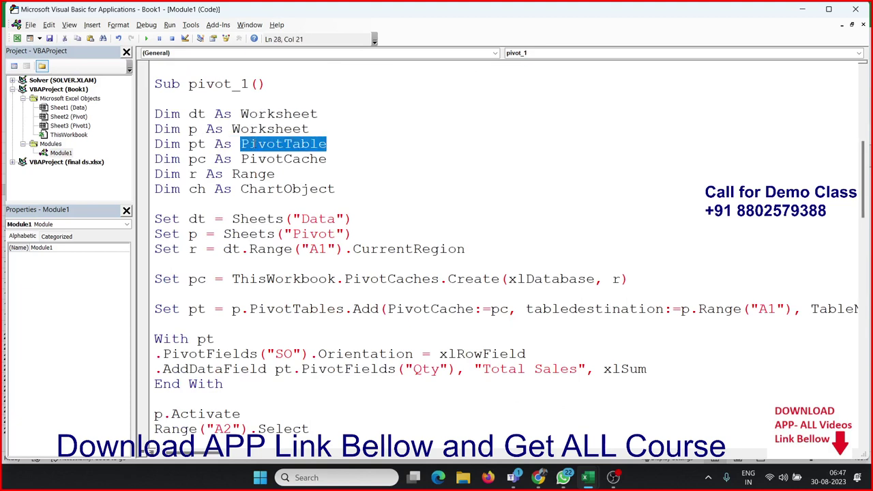
pyautogui.doubleClick(254, 158)
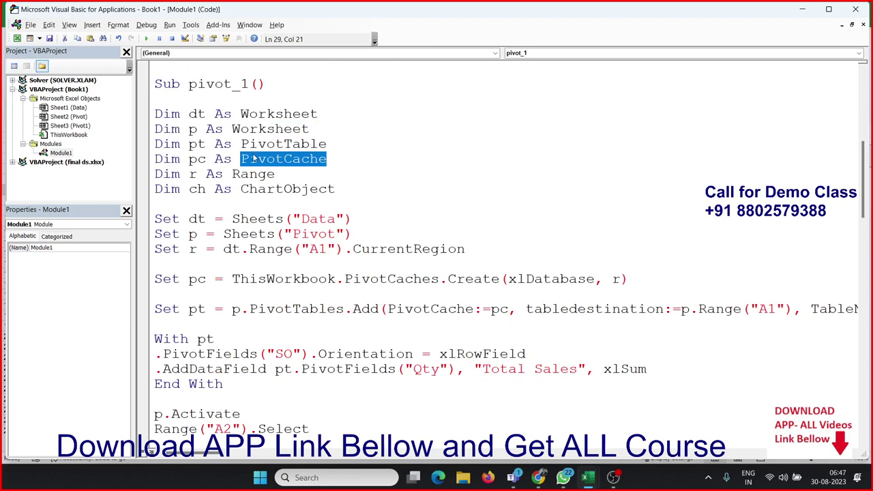
pyautogui.click(211, 249)
pyautogui.scroll(-2, 213, 239)
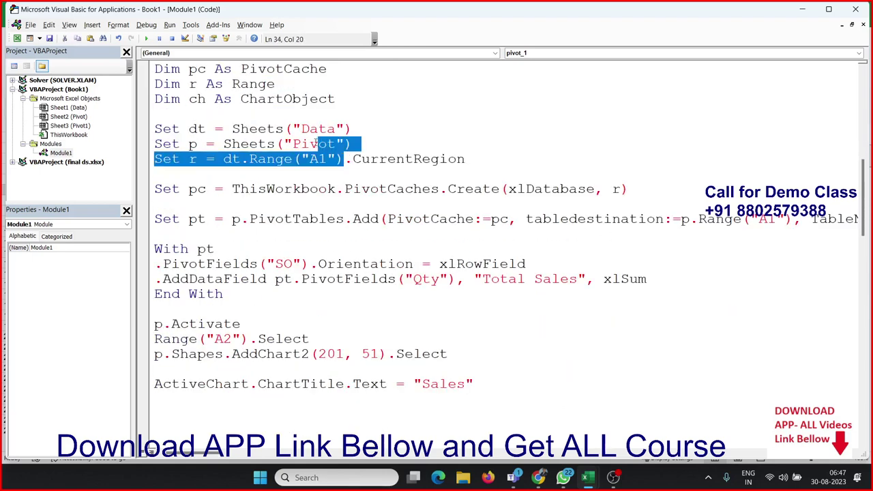
pyautogui.moveTo(342, 158); pyautogui.dragTo(197, 130)
pyautogui.click(198, 203)
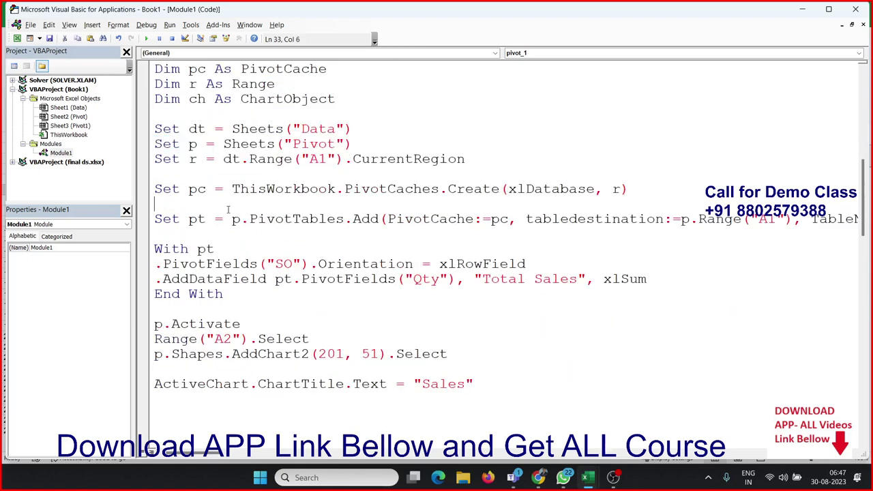
pyautogui.doubleClick(196, 189)
pyautogui.doubleClick(285, 190)
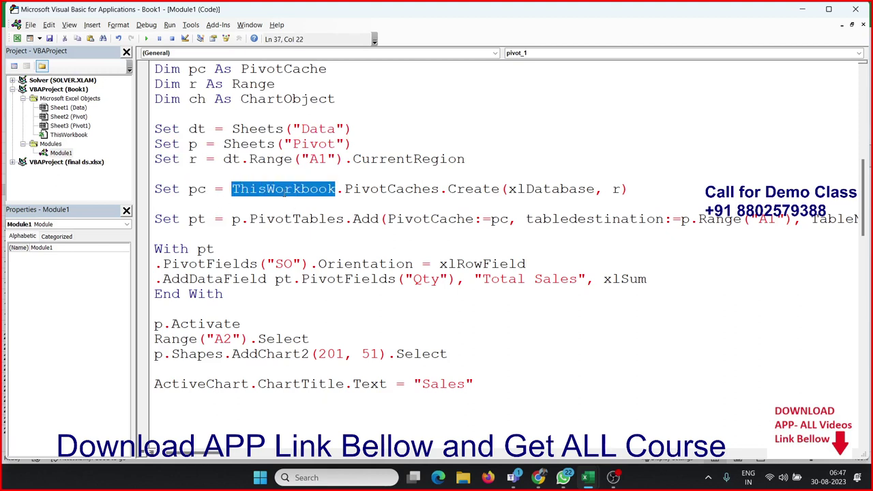
pyautogui.click(370, 197)
pyautogui.doubleClick(461, 191)
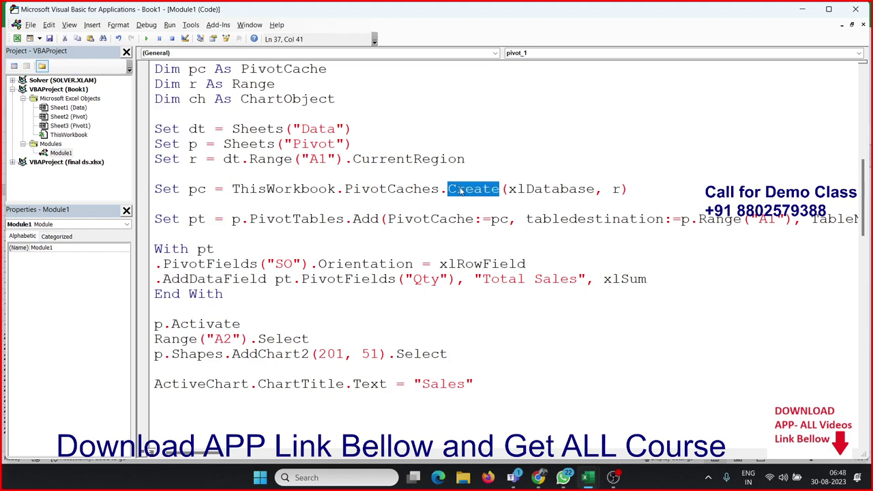
pyautogui.click(527, 188)
pyautogui.doubleClick(527, 188)
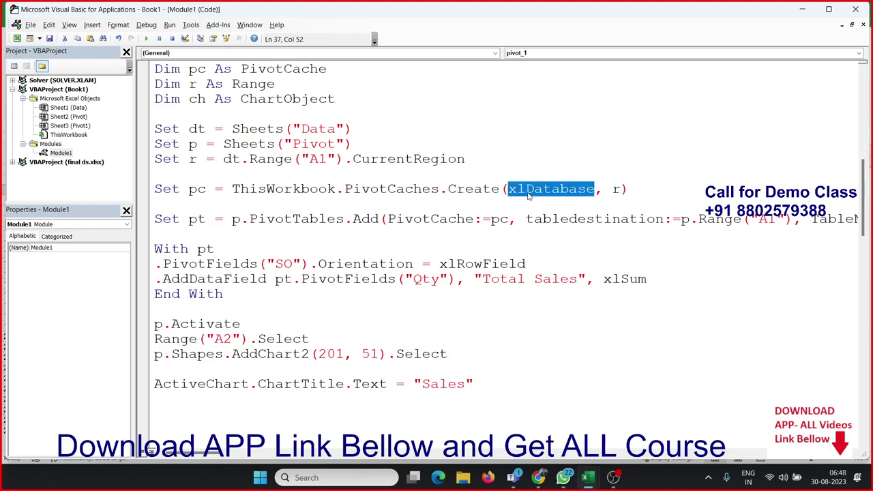
pyautogui.doubleClick(614, 189)
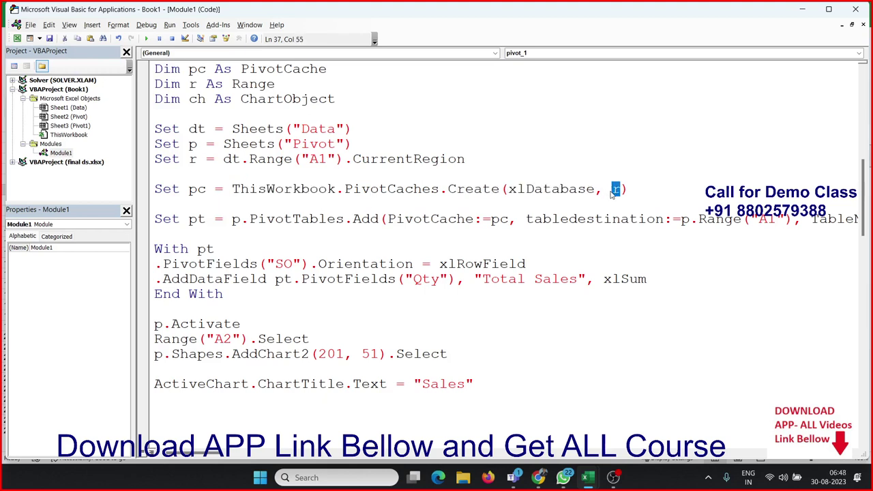
pyautogui.doubleClick(422, 159)
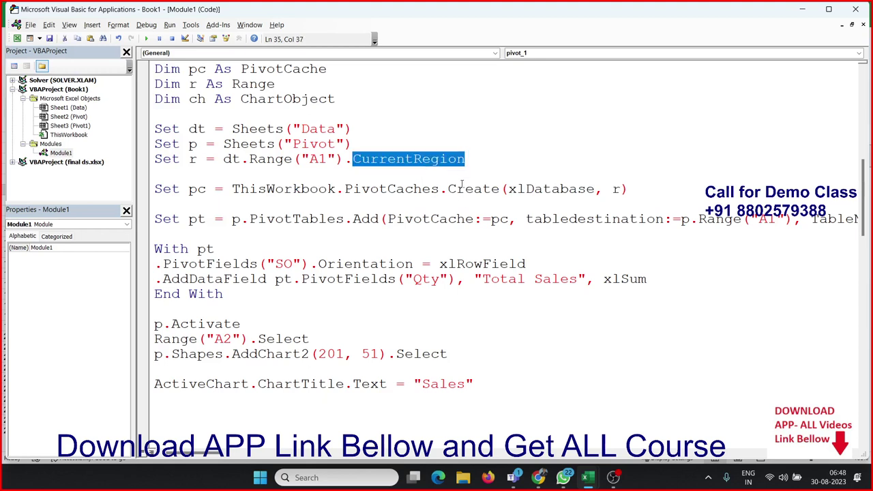
pyautogui.click(341, 246)
pyautogui.click(189, 218)
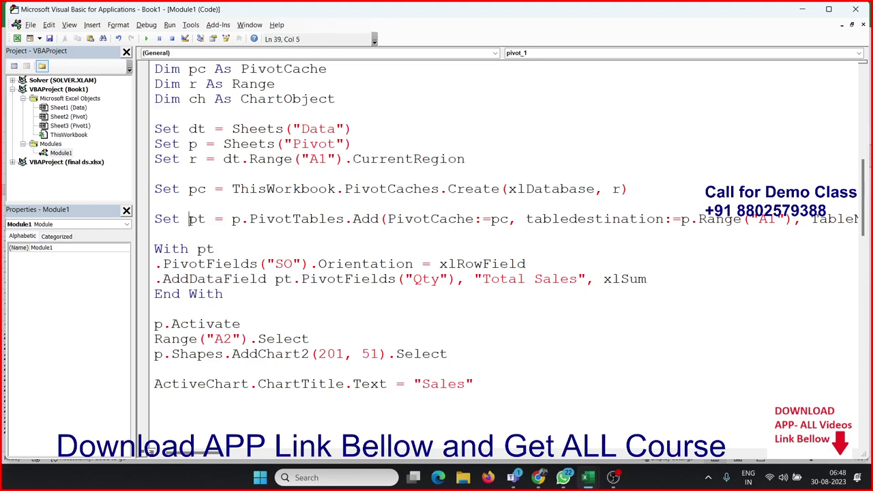
pyautogui.doubleClick(196, 219)
pyautogui.doubleClick(233, 220)
pyautogui.doubleClick(283, 144)
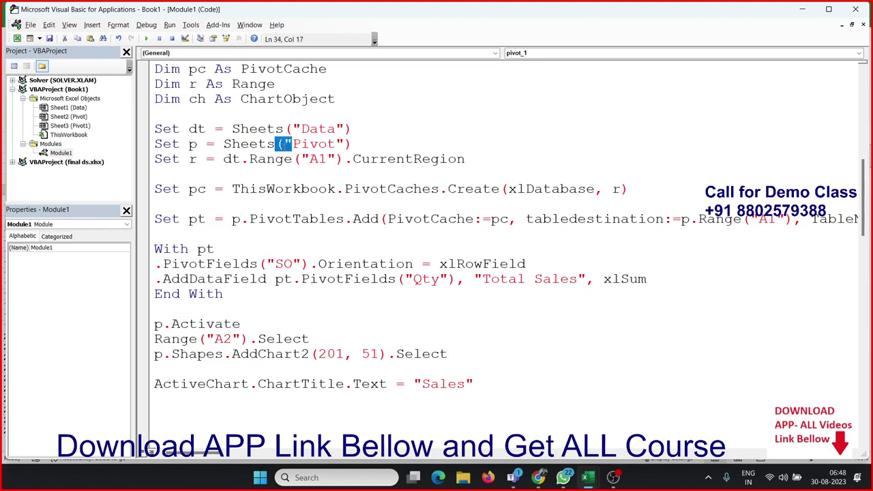
pyautogui.click(232, 220)
pyautogui.doubleClick(295, 219)
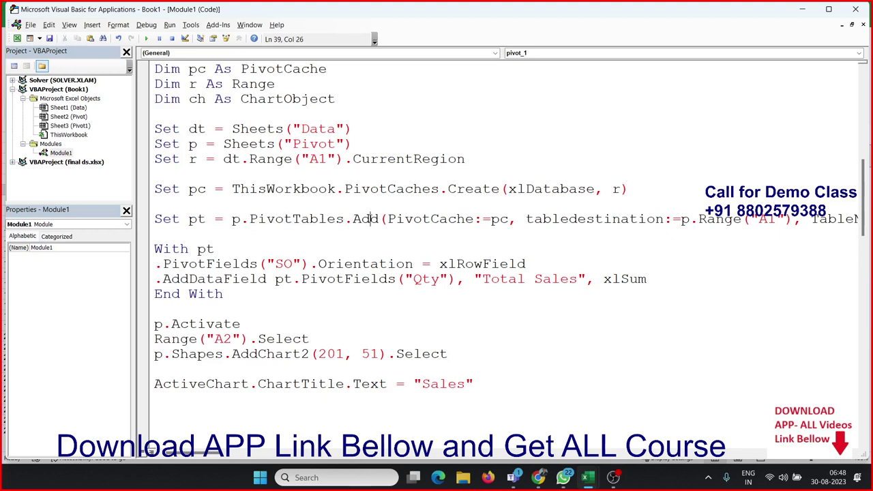
pyautogui.doubleClick(366, 219)
pyautogui.doubleClick(409, 219)
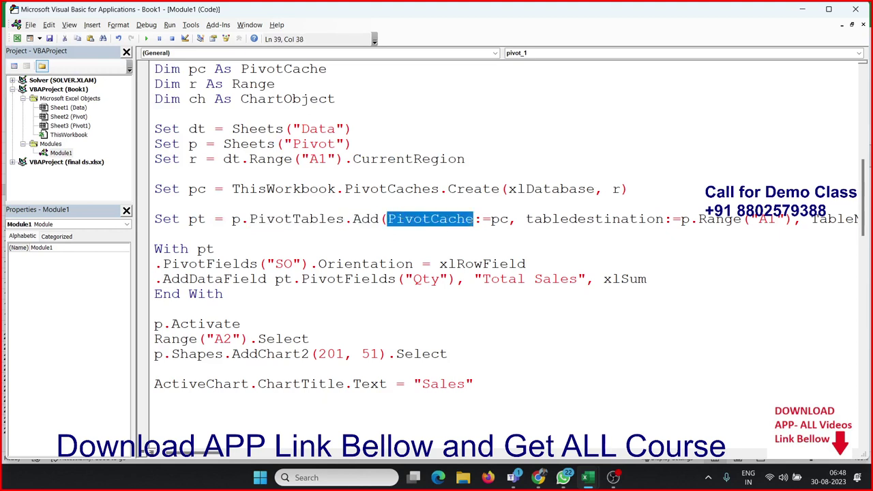
pyautogui.doubleClick(508, 219)
pyautogui.doubleClick(198, 189)
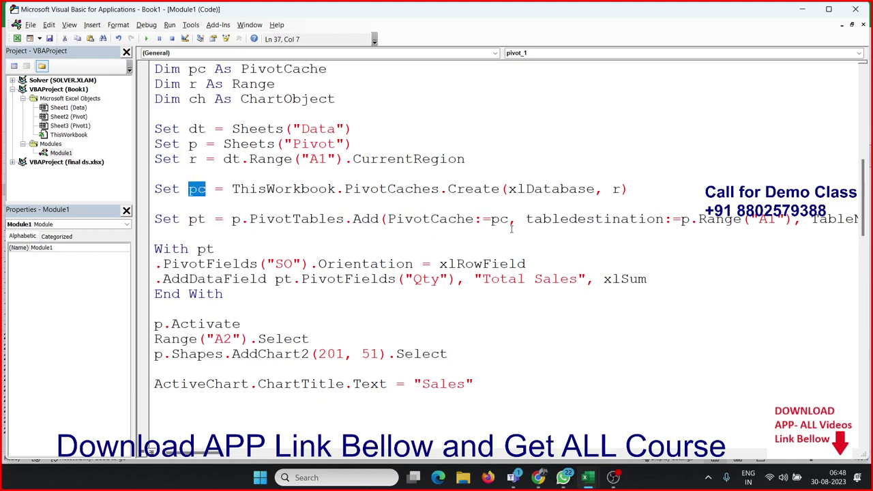
pyautogui.doubleClick(542, 219)
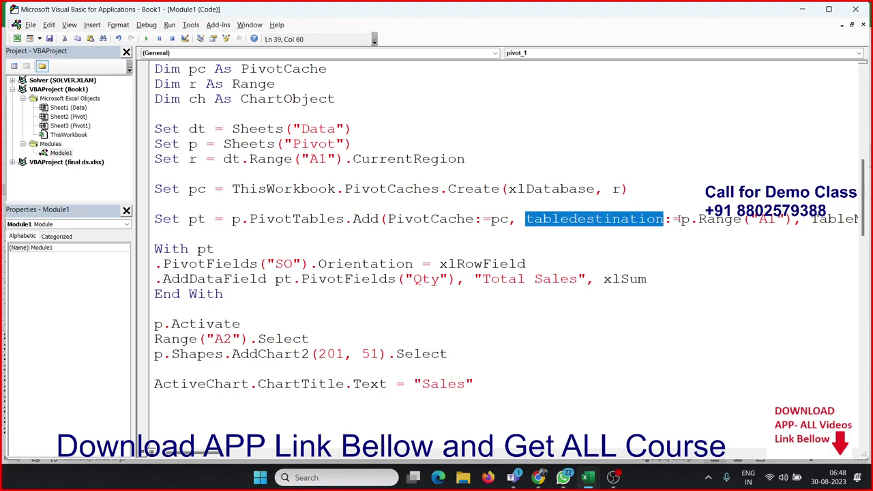
pyautogui.moveTo(678, 219); pyautogui.dragTo(858, 219)
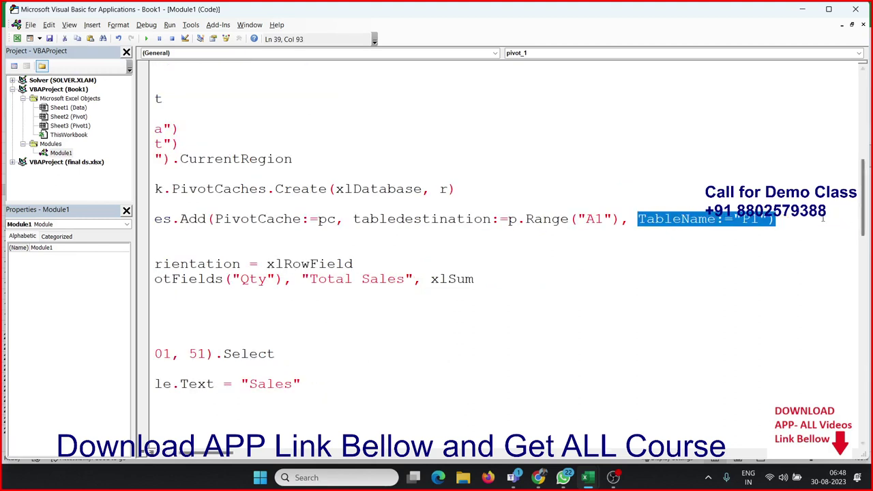
pyautogui.click(755, 219)
pyautogui.moveTo(345, 219); pyautogui.dragTo(154, 219)
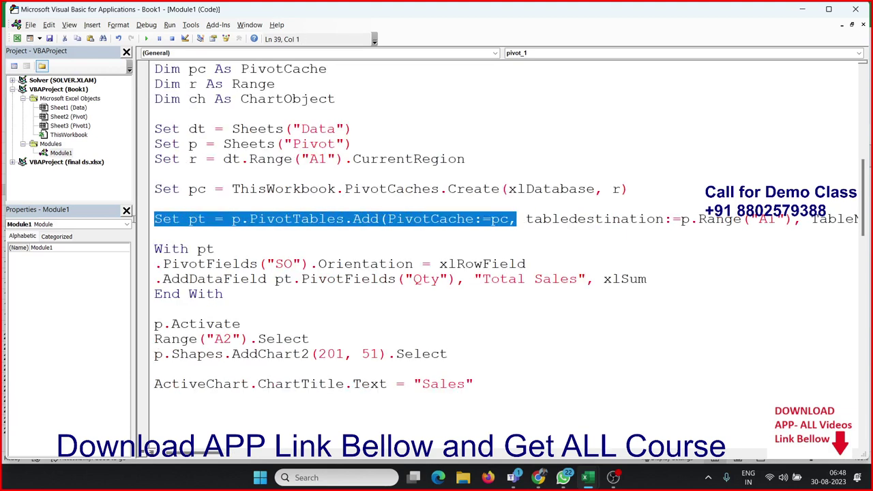
pyautogui.click(163, 323)
pyautogui.doubleClick(201, 247)
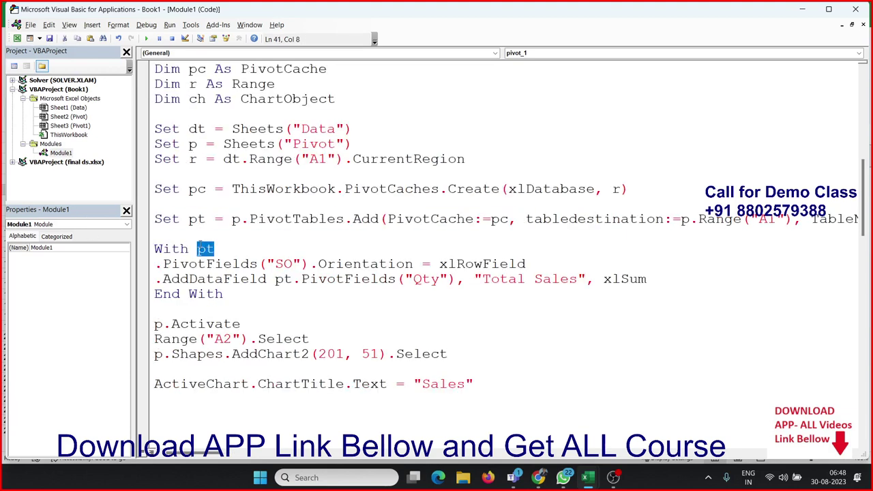
pyautogui.doubleClick(182, 264)
pyautogui.moveTo(257, 263); pyautogui.dragTo(272, 264)
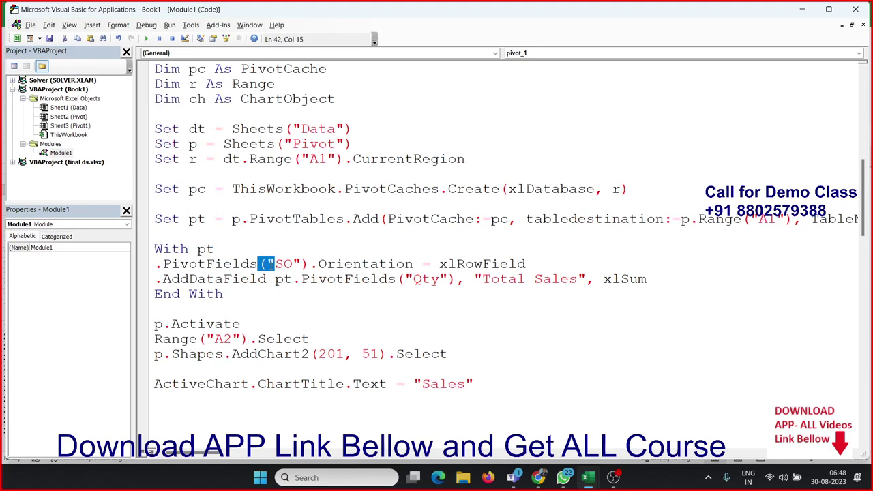
pyautogui.doubleClick(517, 264)
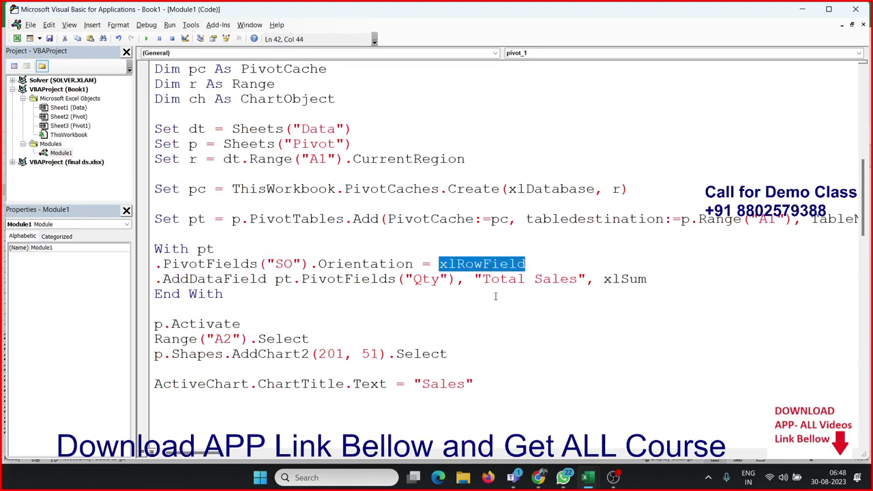
pyautogui.doubleClick(229, 278)
pyautogui.doubleClick(304, 279)
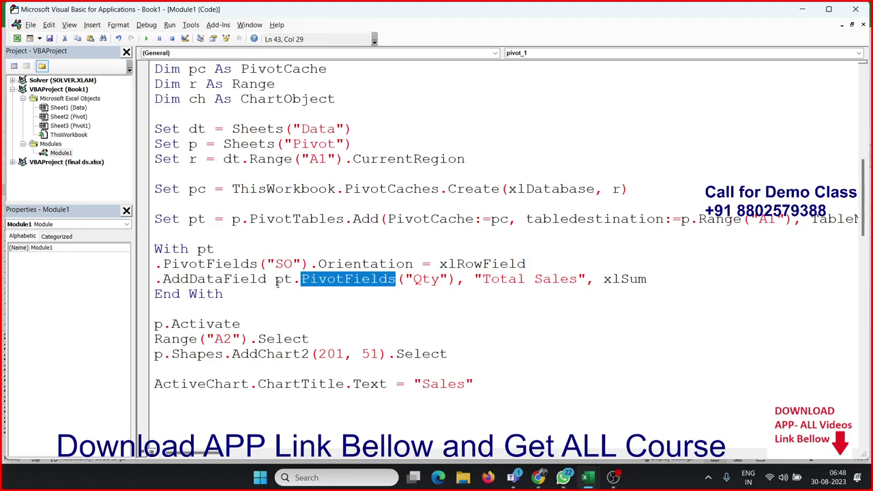
pyautogui.moveTo(275, 279); pyautogui.dragTo(457, 286)
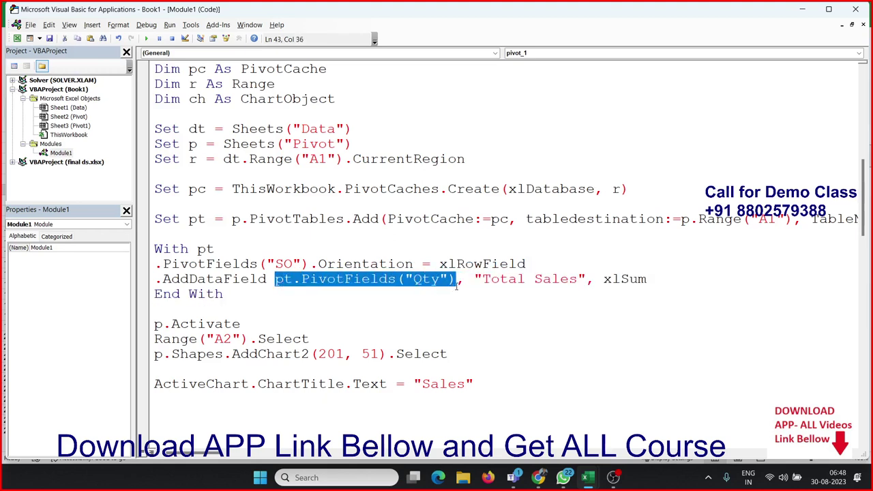
pyautogui.click(489, 283)
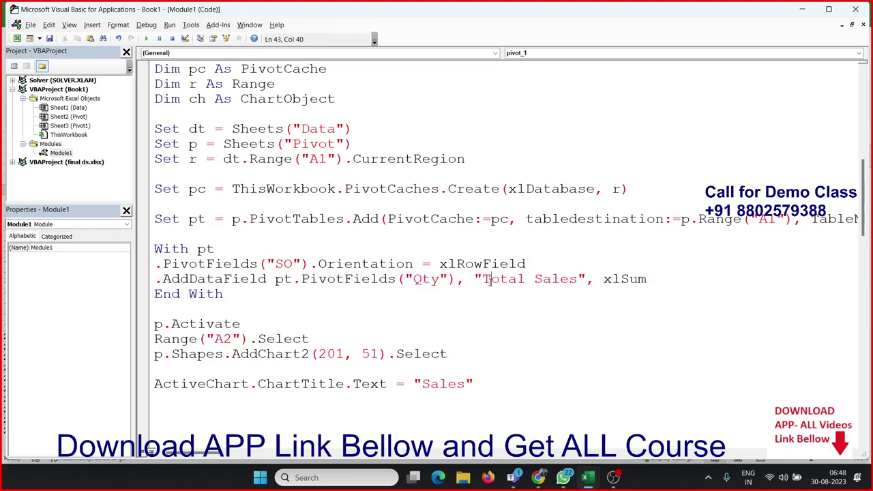
pyautogui.doubleClick(503, 279)
pyautogui.click(614, 281)
pyautogui.doubleClick(614, 281)
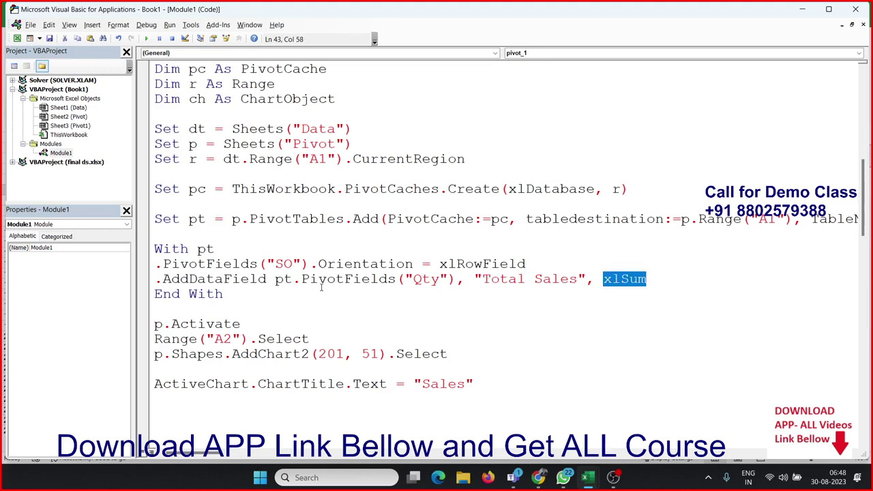
pyautogui.click(163, 279)
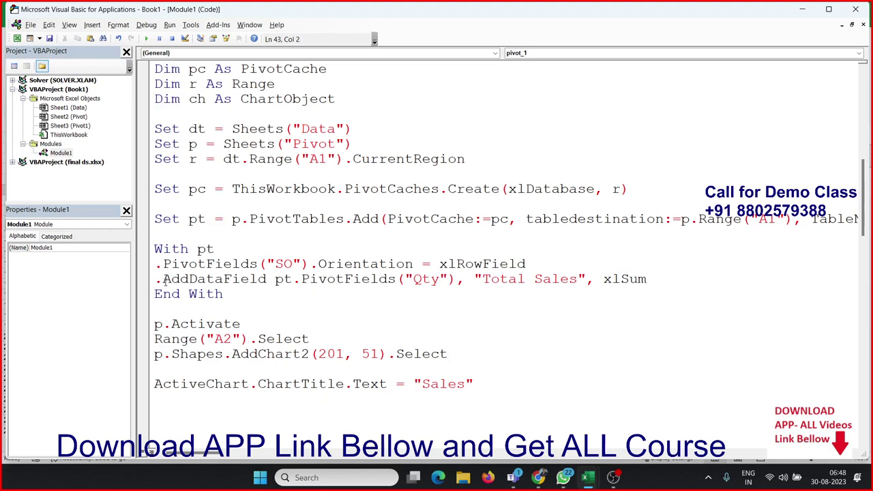
pyautogui.doubleClick(187, 356)
pyautogui.doubleClick(259, 356)
pyautogui.doubleClick(324, 355)
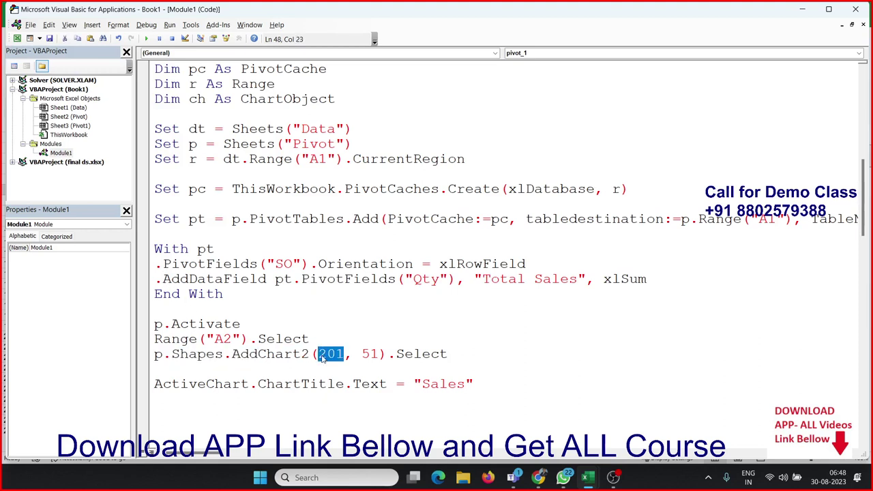
pyautogui.doubleClick(369, 354)
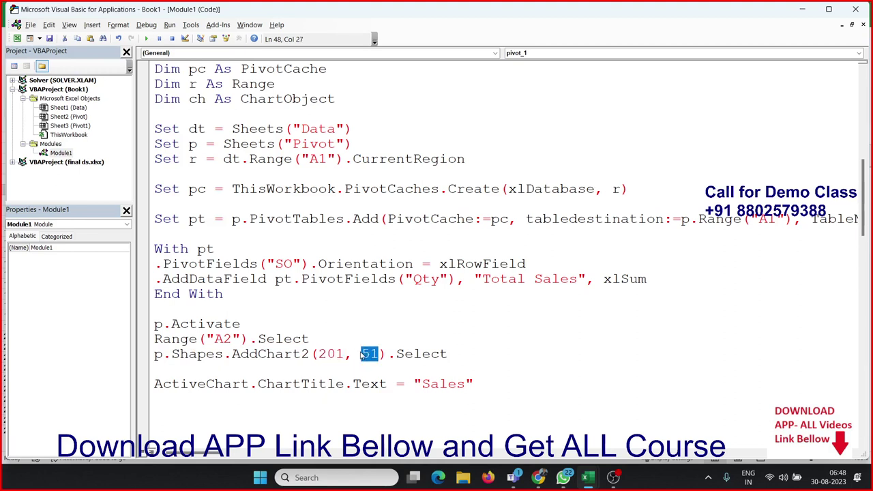
pyautogui.click(421, 366)
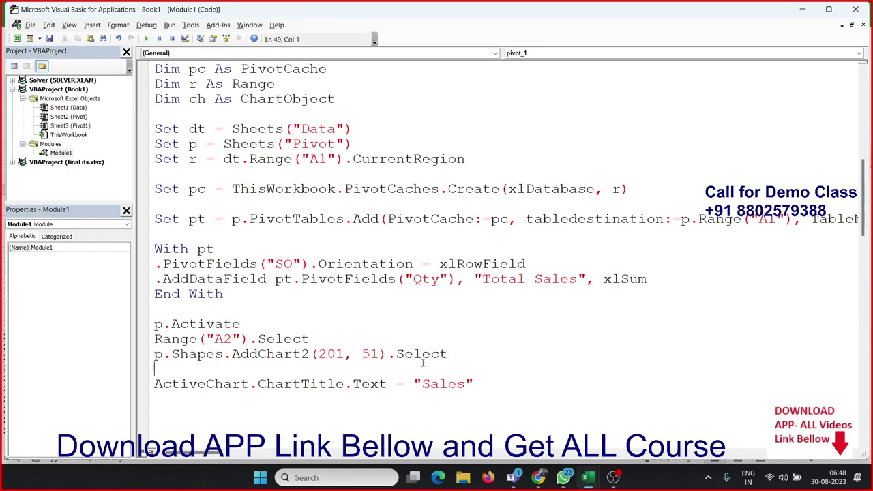
pyautogui.doubleClick(275, 383)
pyautogui.click(420, 399)
pyautogui.scroll(3, 306, 327)
pyautogui.scroll(3, 305, 327)
pyautogui.scroll(-10, 305, 328)
pyautogui.scroll(-5, 305, 324)
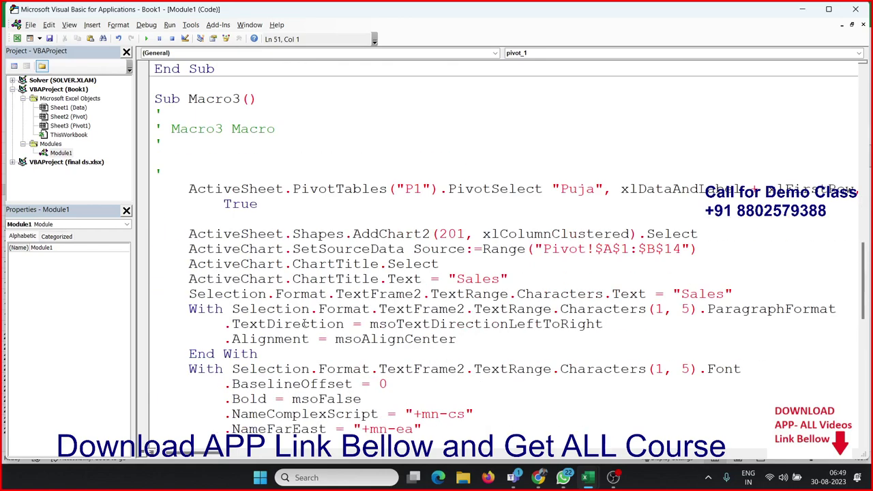
pyautogui.scroll(4, 305, 325)
pyautogui.scroll(7, 305, 324)
pyautogui.scroll(-4, 305, 325)
pyautogui.scroll(-2, 303, 323)
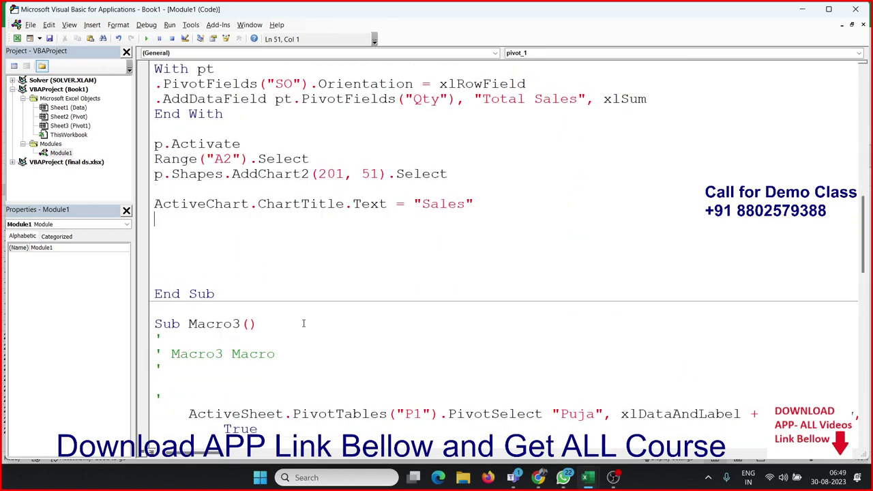